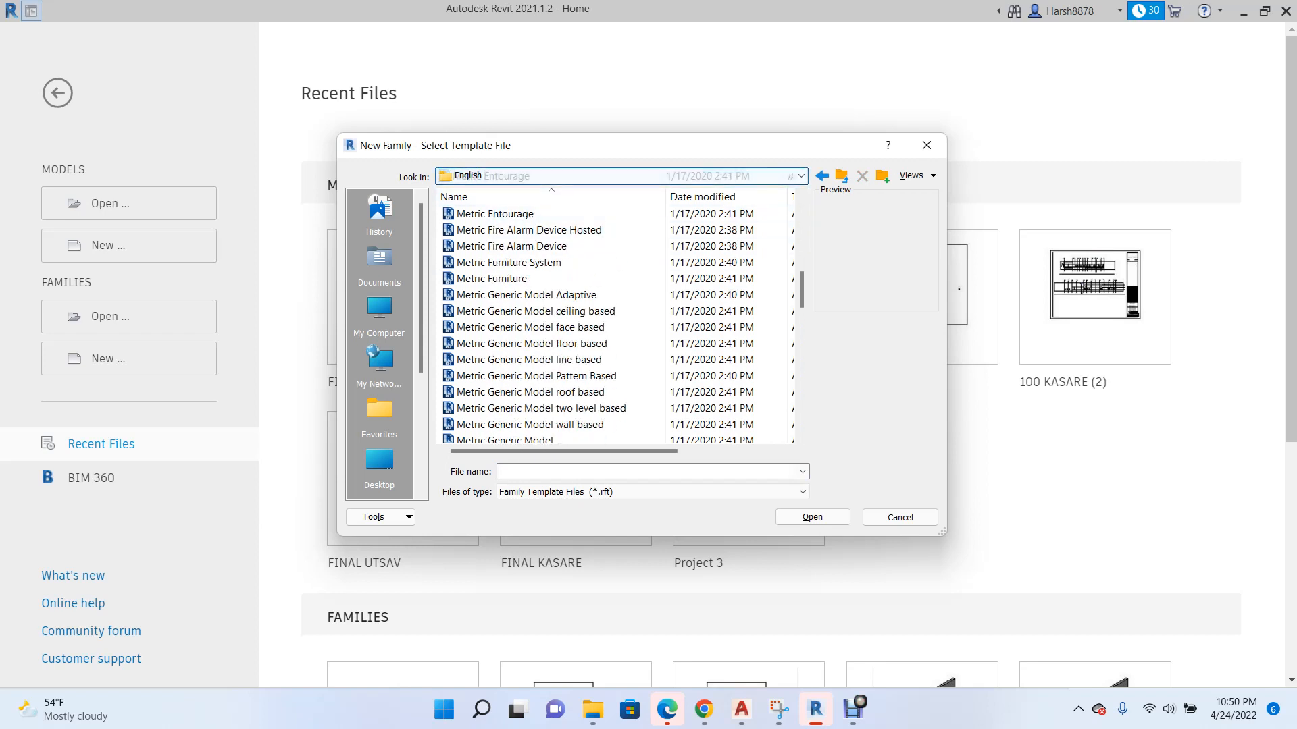
Create a new family from the Metric Generic Model template.
left_click(492, 279)
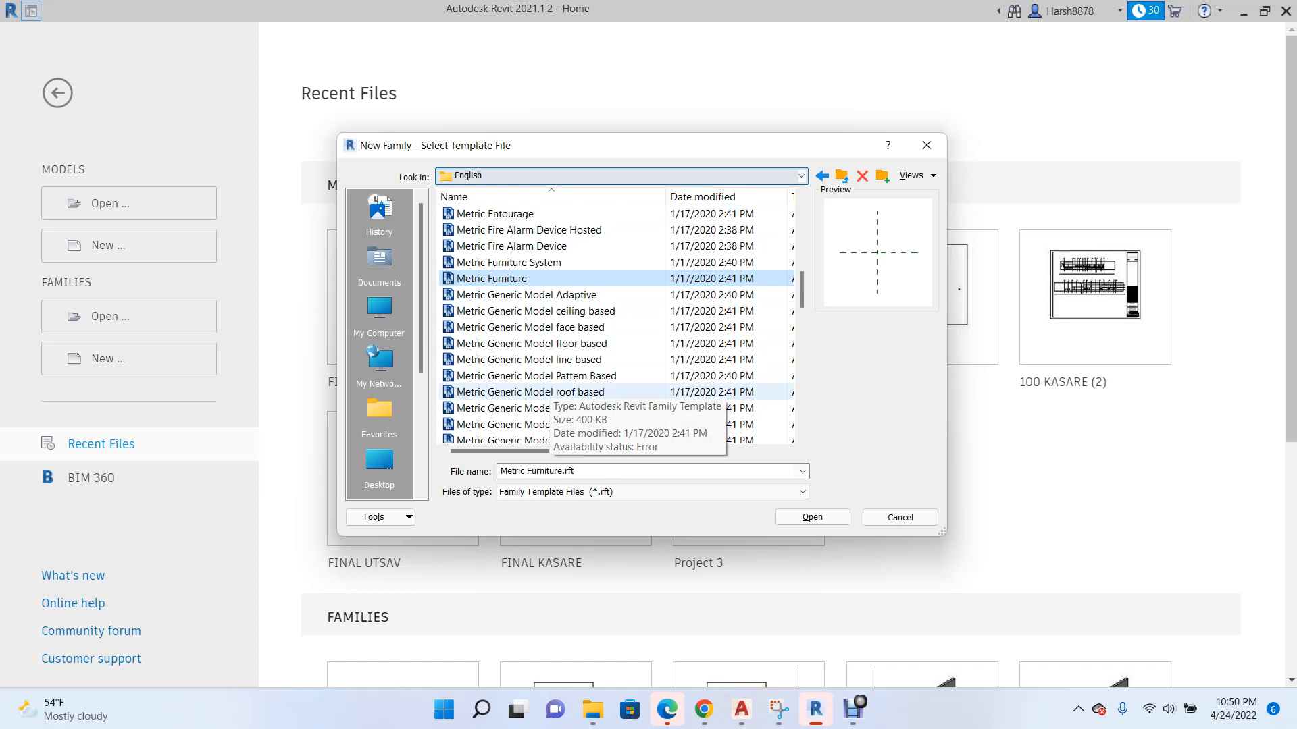
left_click(534, 424)
scroll(534, 297, "down", 2)
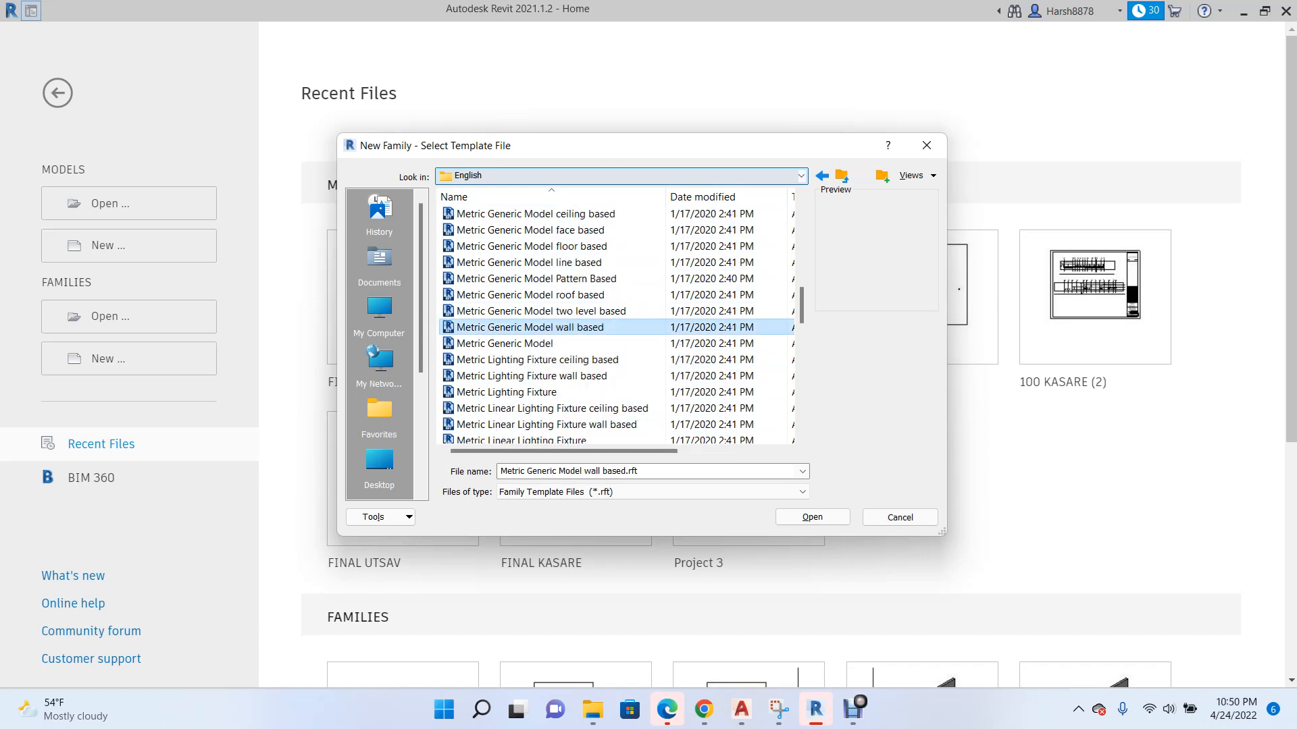
left_click(505, 344)
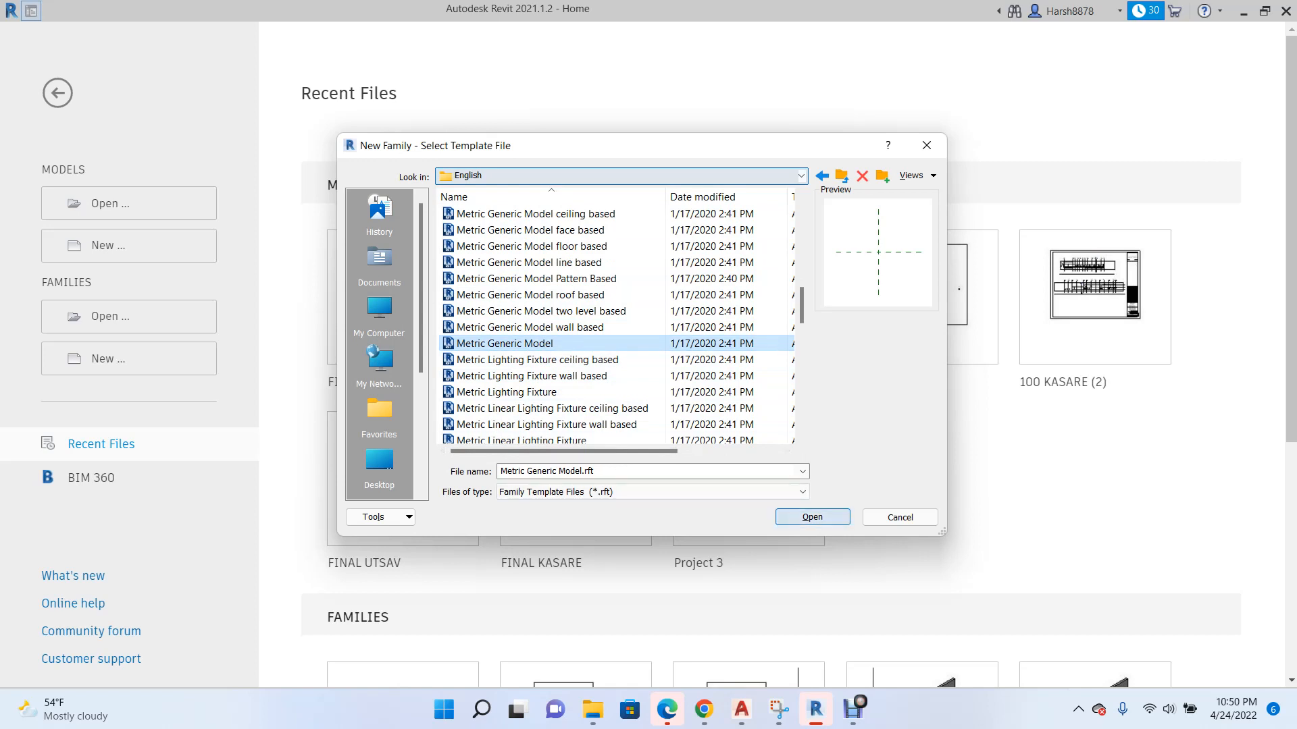
left_click(812, 517)
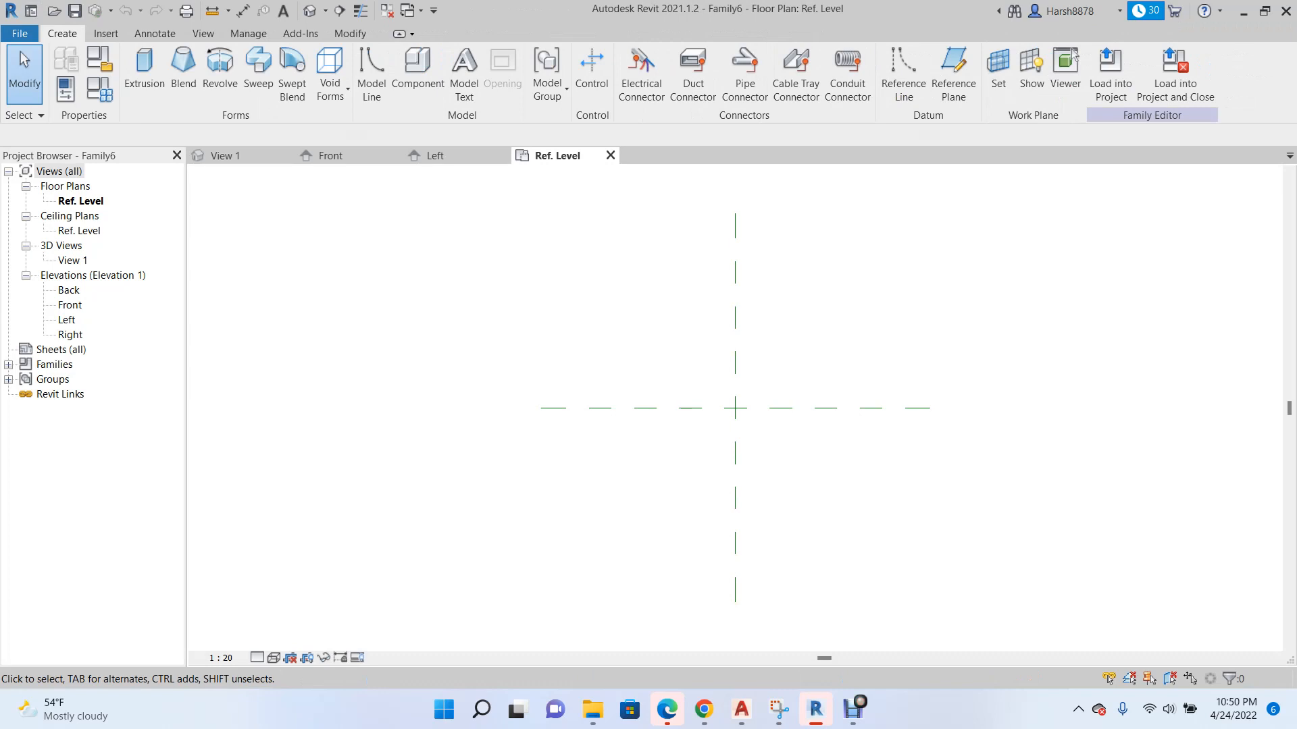
Look through the View 1, Front and Left views of the empty family, ending in the Ref. Level plan.
left_click(223, 155)
left_click(1254, 192)
left_click(330, 155)
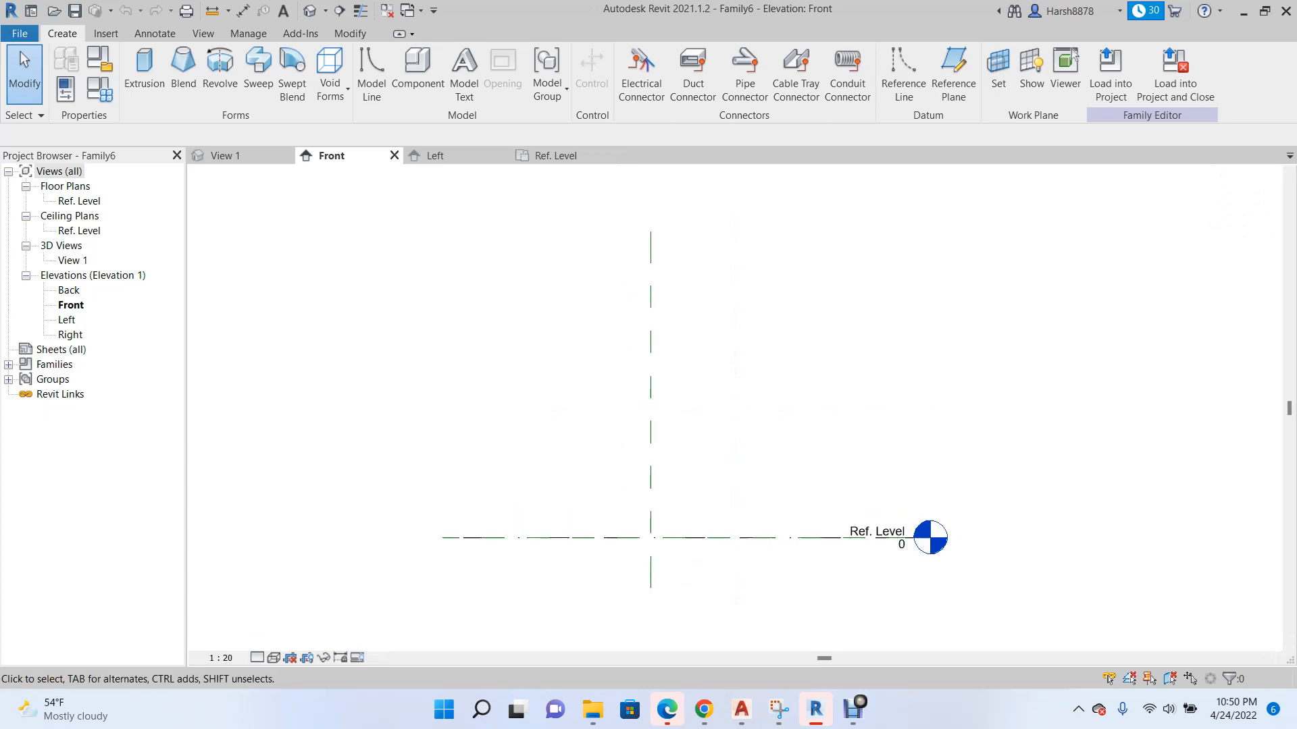
left_click(436, 155)
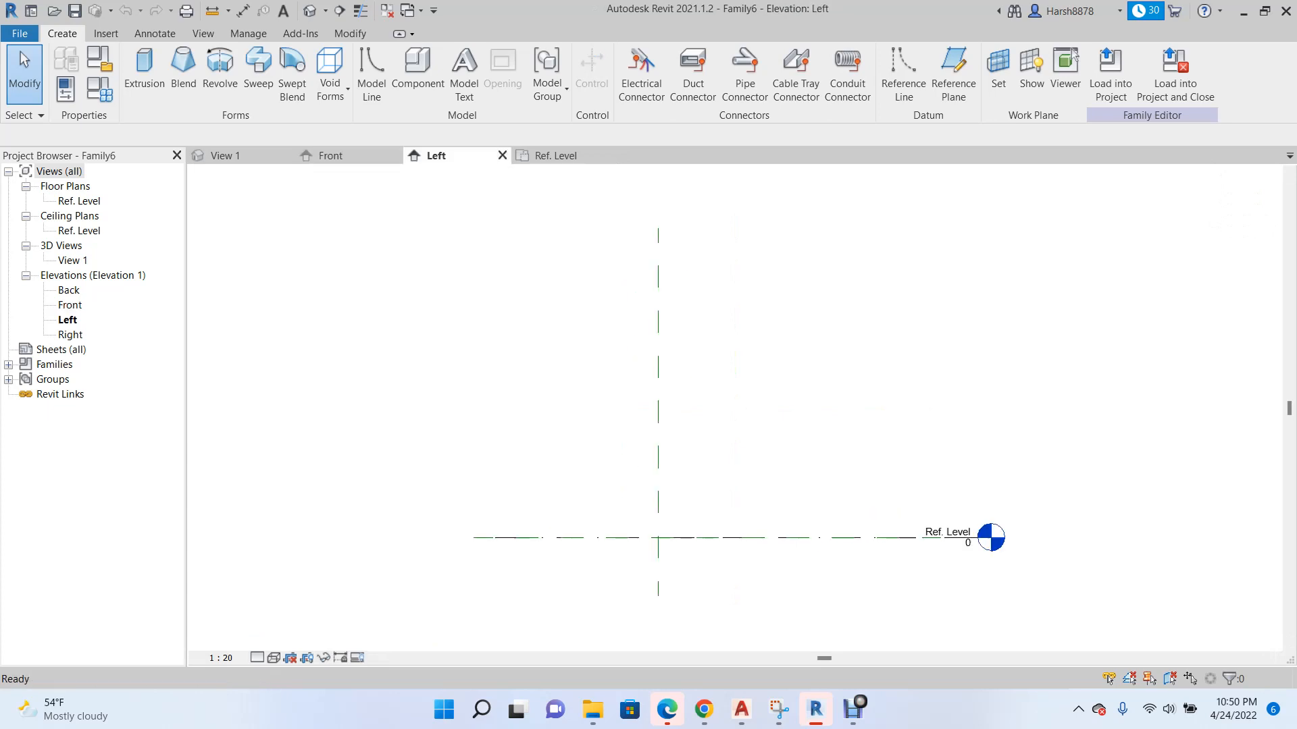
left_click(555, 155)
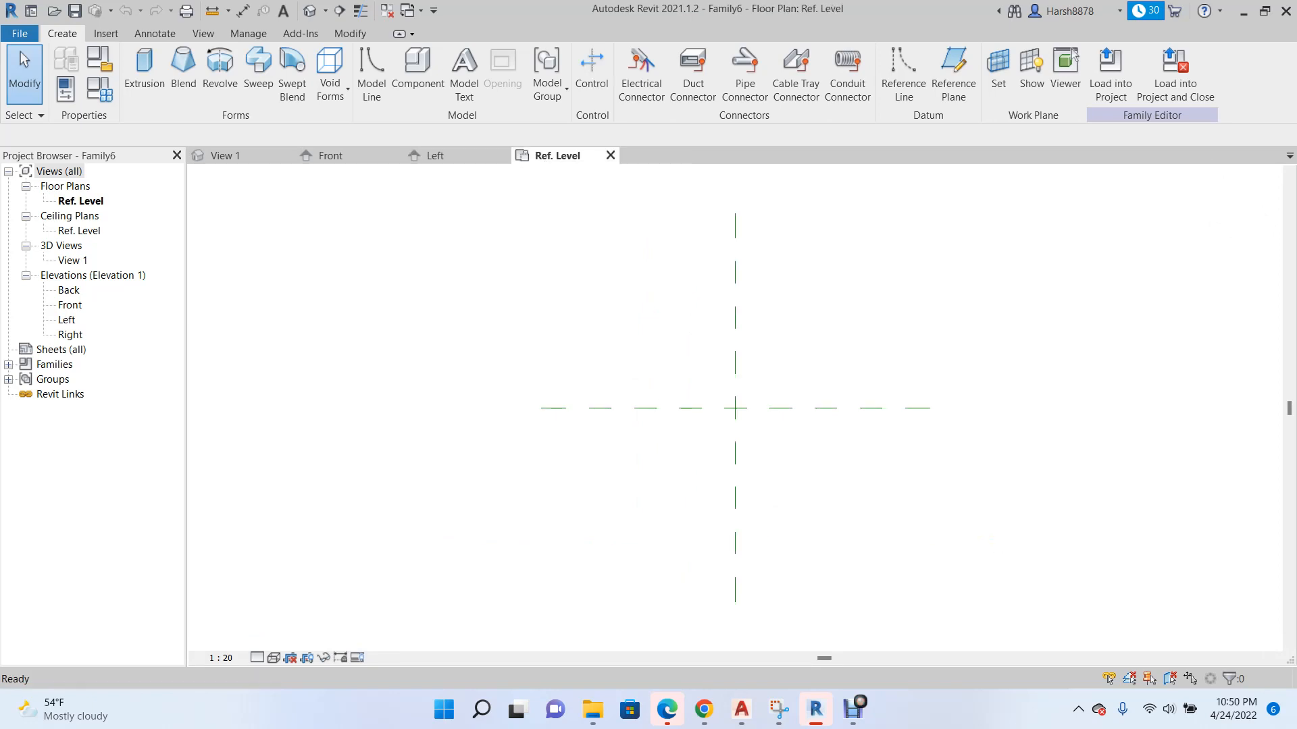
Draw four reference planes around the centre planes: about 781 mm left, 640 mm right, 649 mm above and 673 mm below.
scroll(562, 367, "down", 3)
scroll(676, 403, "up", 7)
left_click(953, 67)
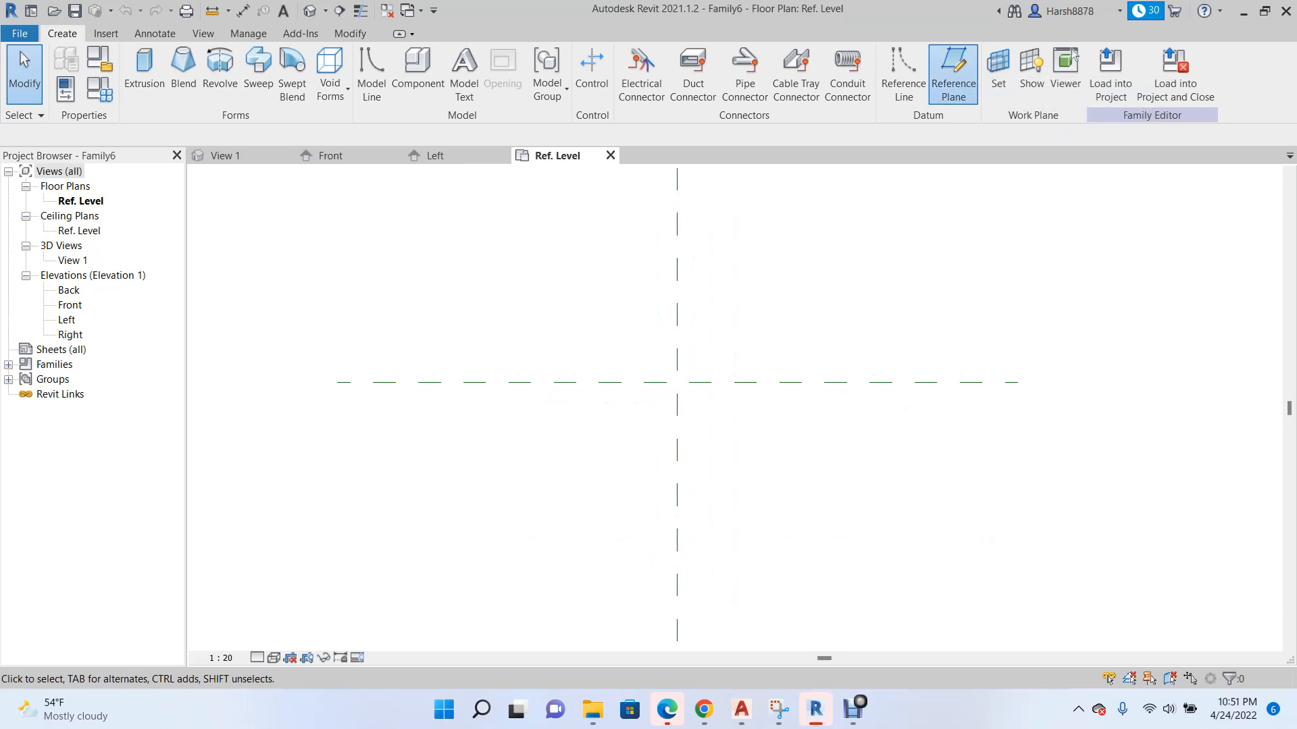
left_click(544, 244)
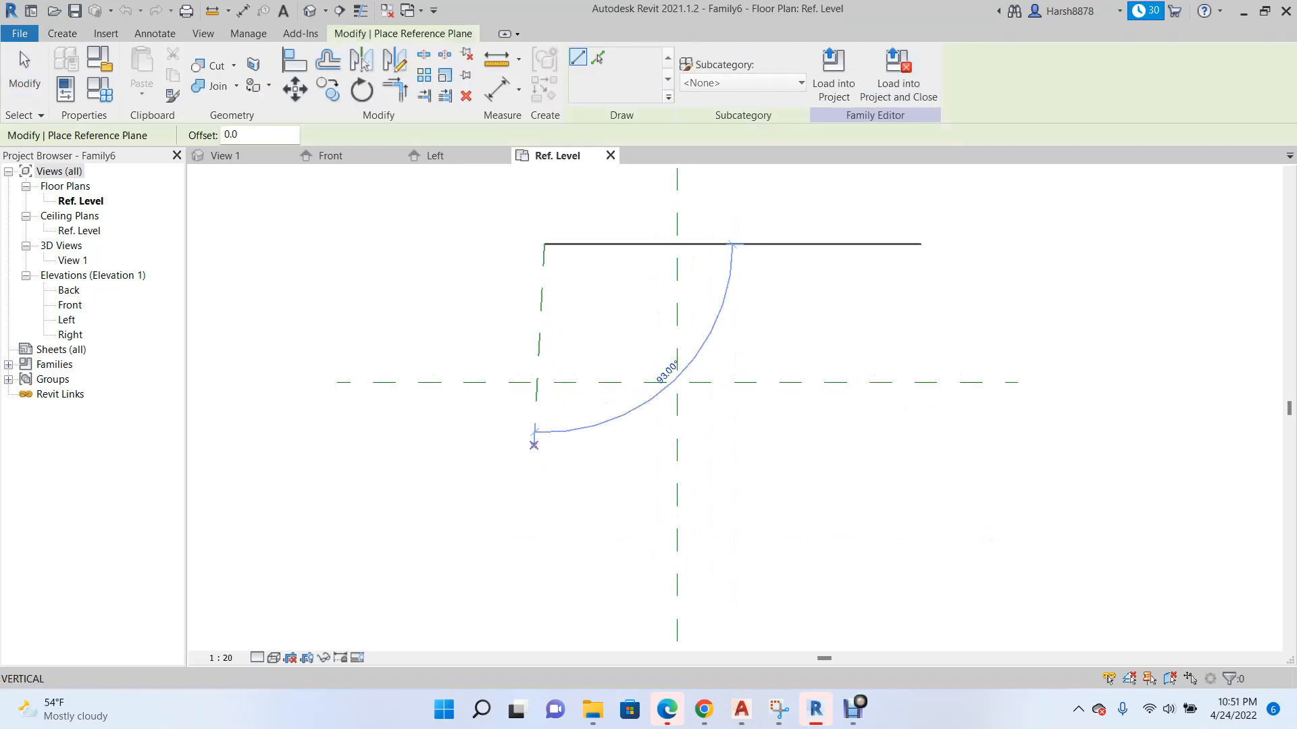
left_click(544, 512)
left_click(495, 497)
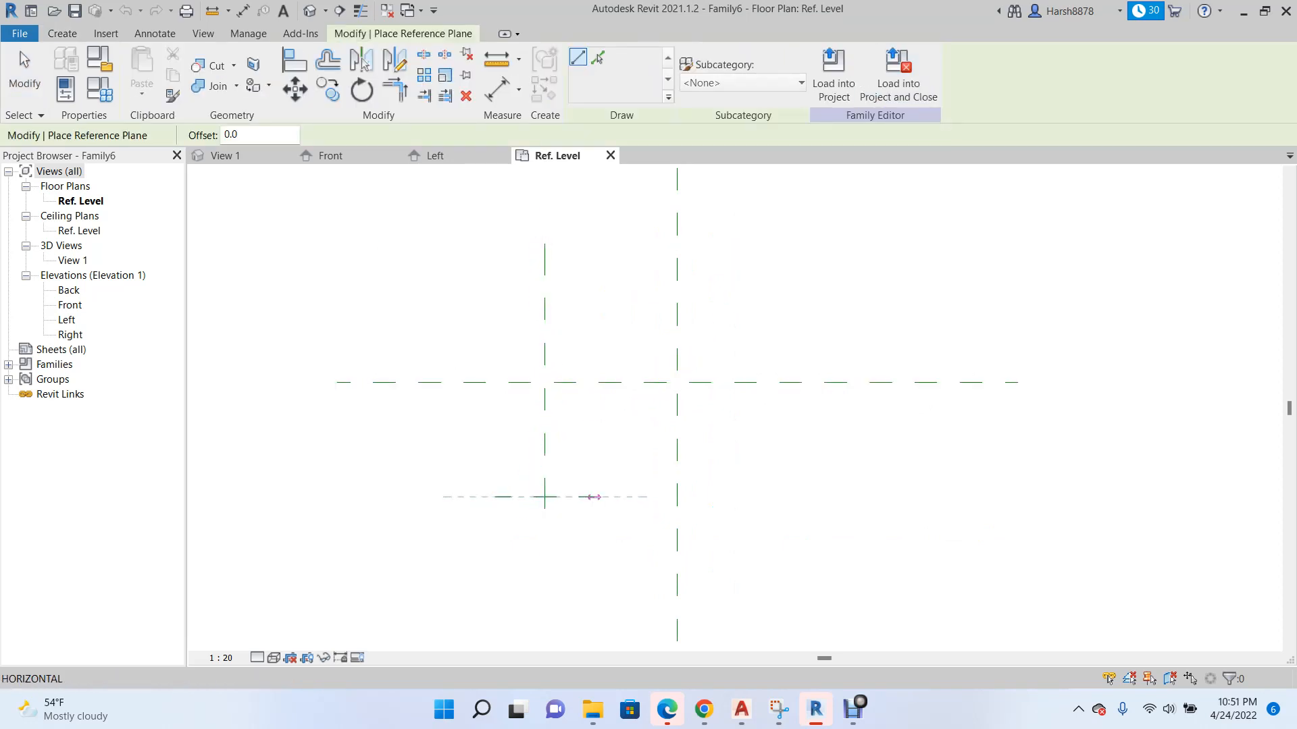
left_click(840, 497)
left_click(785, 244)
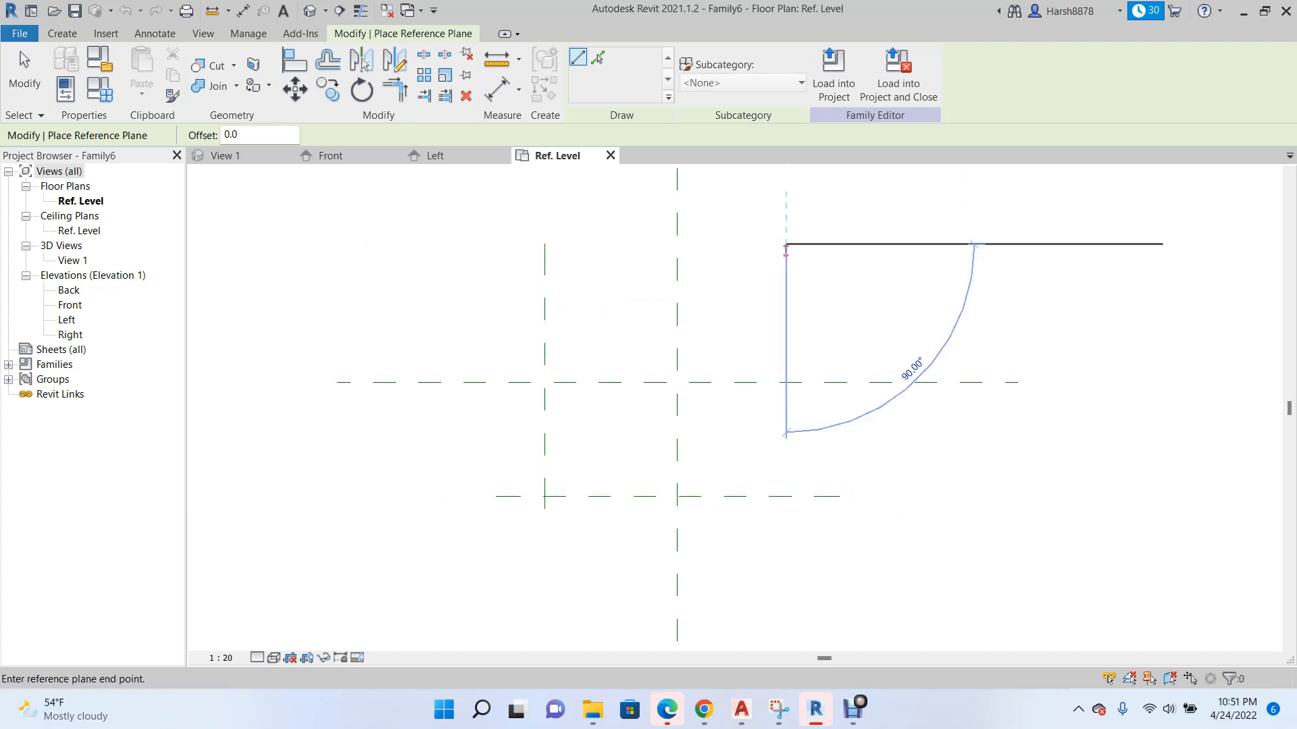
left_click(785, 533)
left_click(458, 272)
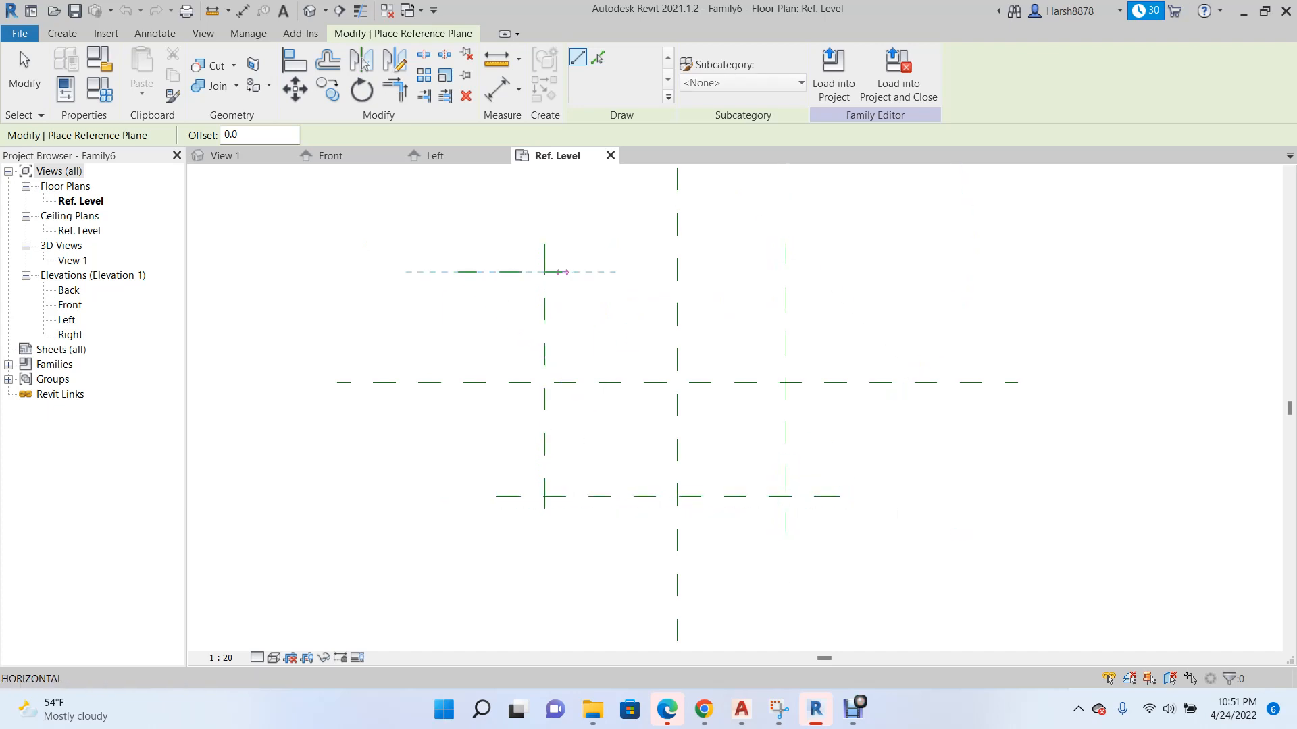
left_click(857, 271)
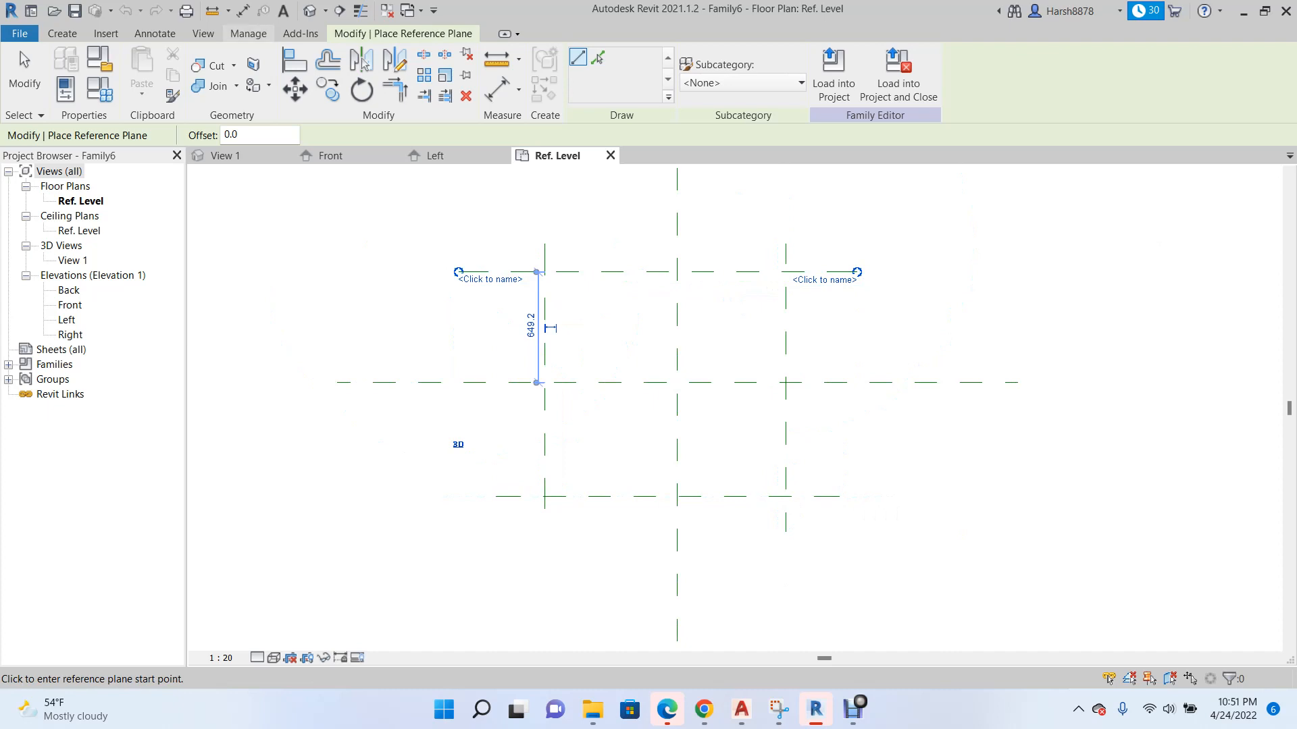
Activate the Aligned dimension command for dimensioning the reference planes.
left_click(62, 33)
left_click(154, 33)
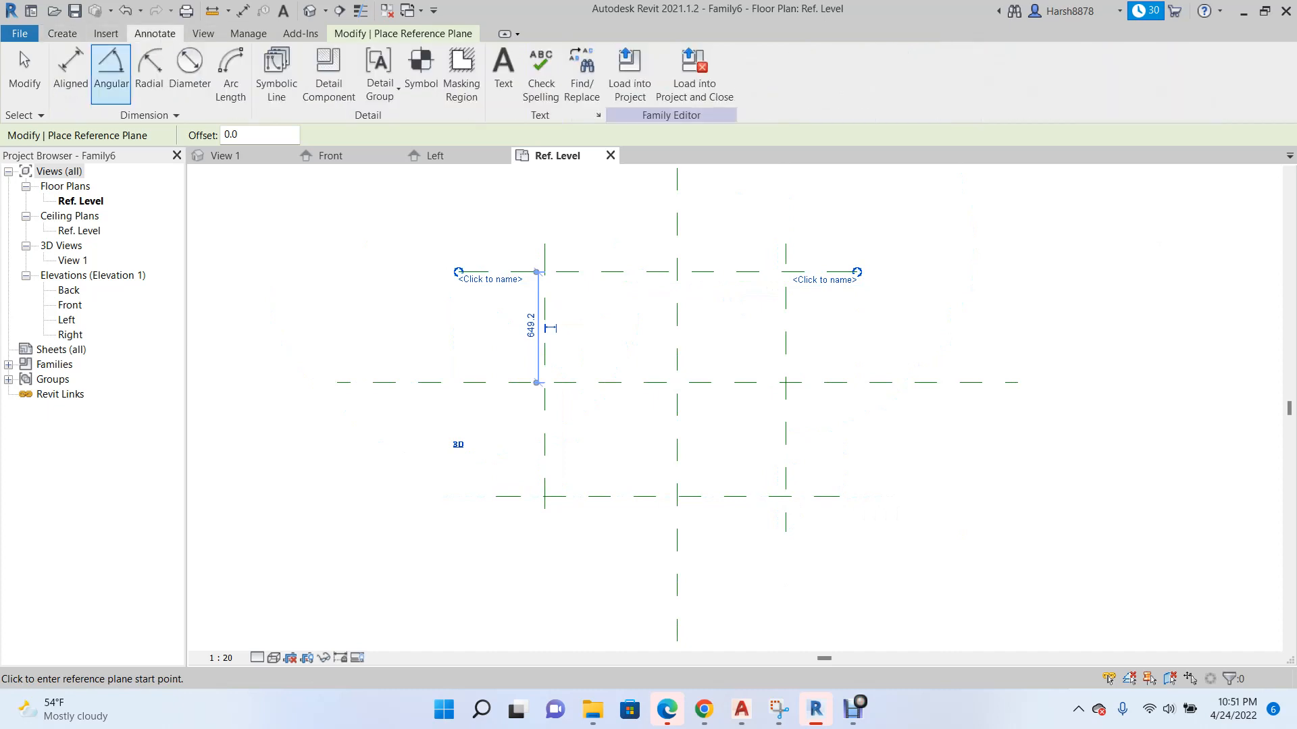
left_click(69, 68)
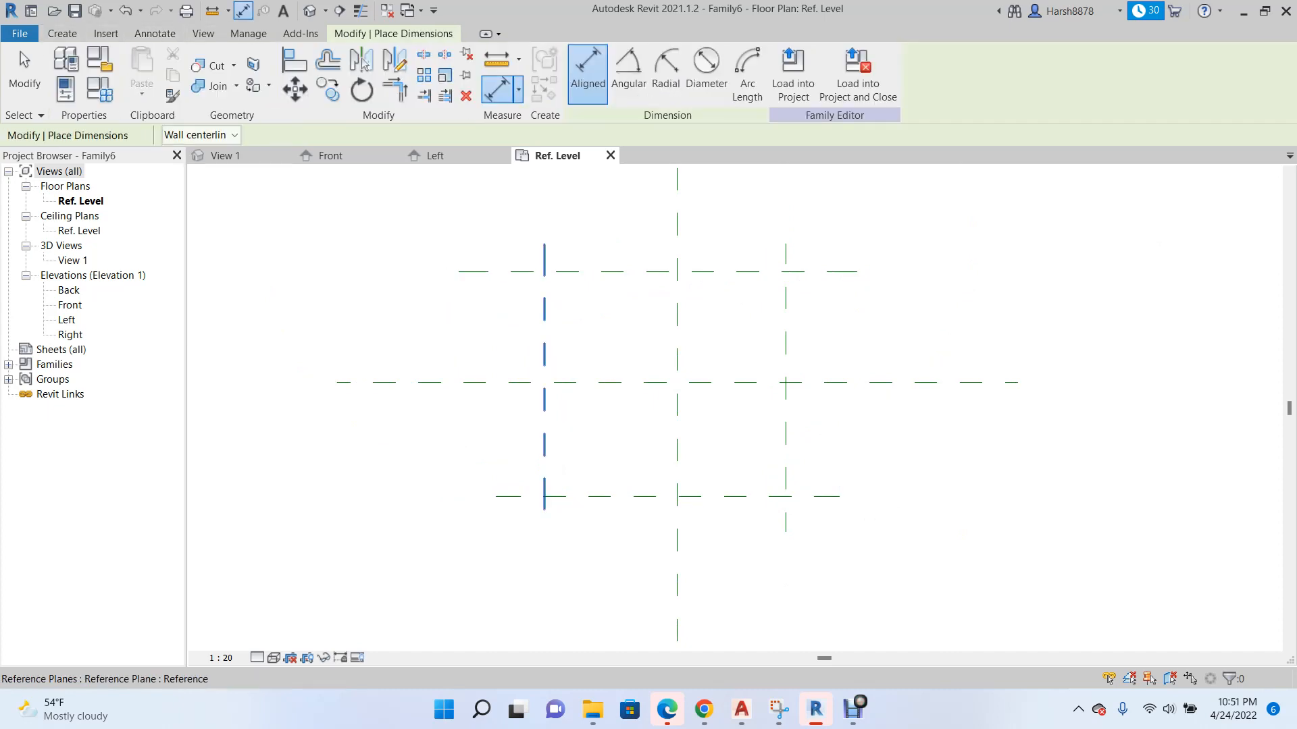
left_click(545, 262)
left_click(789, 262)
scroll(715, 392, "down", 2)
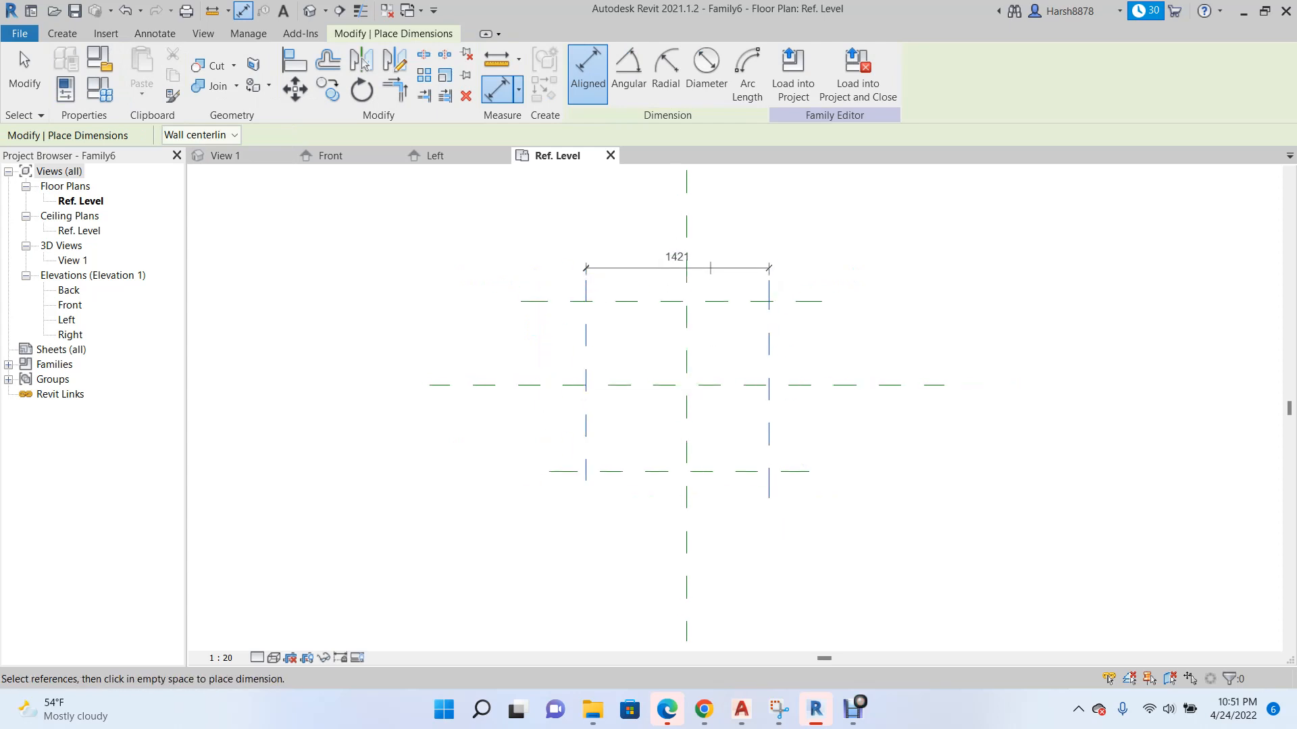
scroll(715, 392, "up", 2)
key("Escape")
Dimension the left, centre and right vertical reference planes in one string above them and make the spacing equal.
left_click(544, 257)
left_click(677, 260)
left_click(786, 260)
scroll(675, 376, "down", 2)
left_click(665, 258)
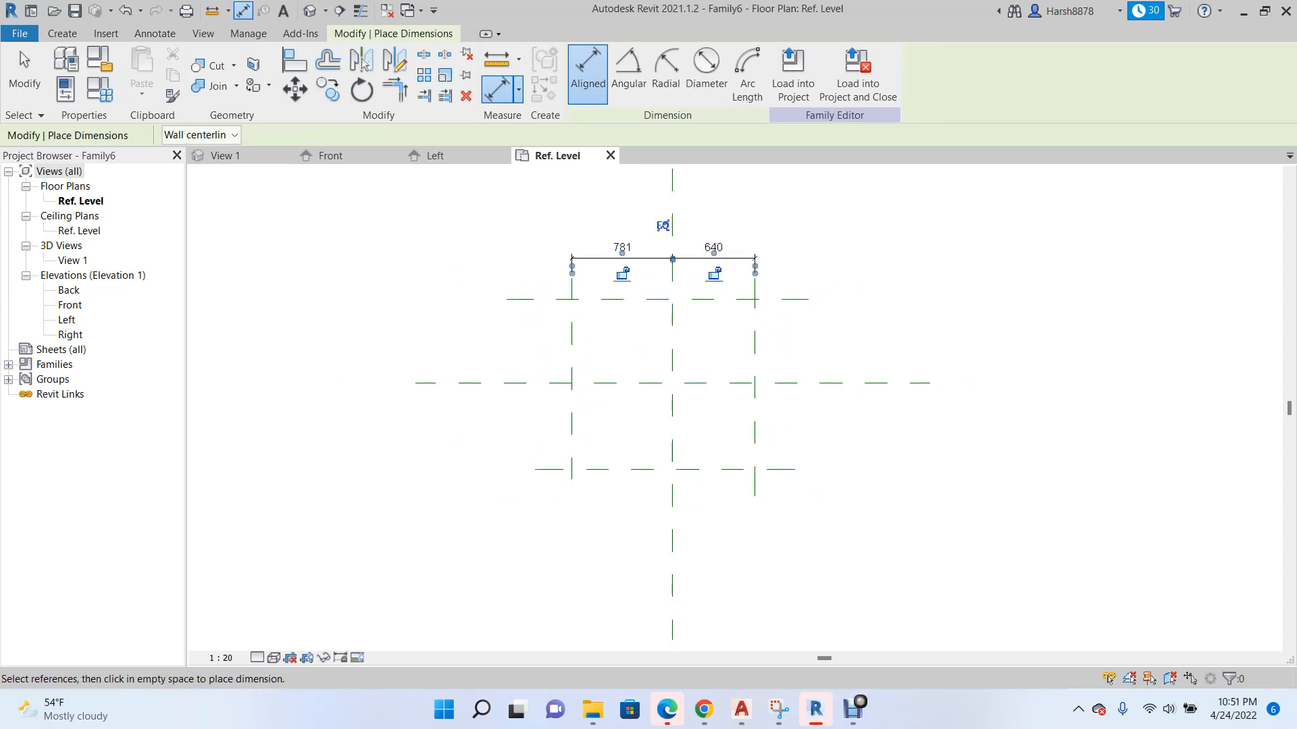
left_click(663, 226)
Dimension the upper, centre and lower horizontal reference planes in one string on the right and make the spacing equal.
scroll(663, 226, "down", 2)
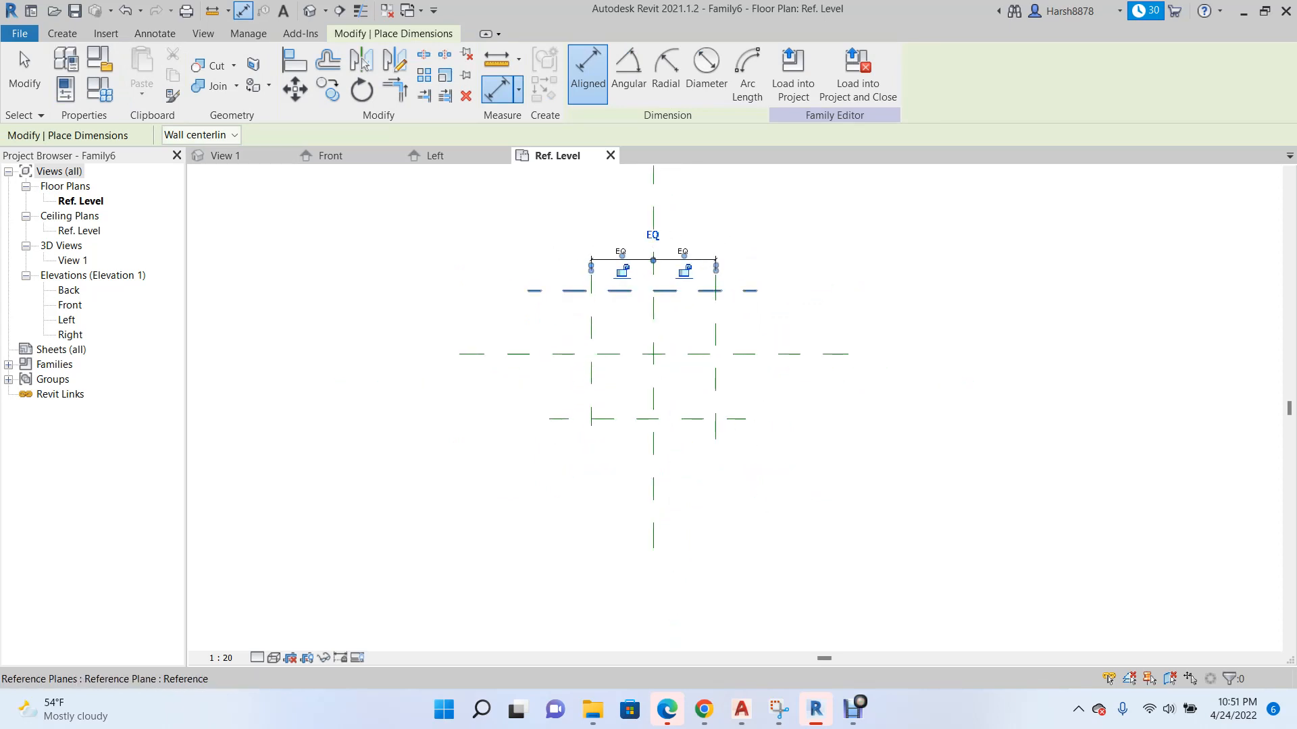
left_click(720, 291)
left_click(724, 354)
left_click(732, 419)
left_click(742, 386)
left_click(769, 353)
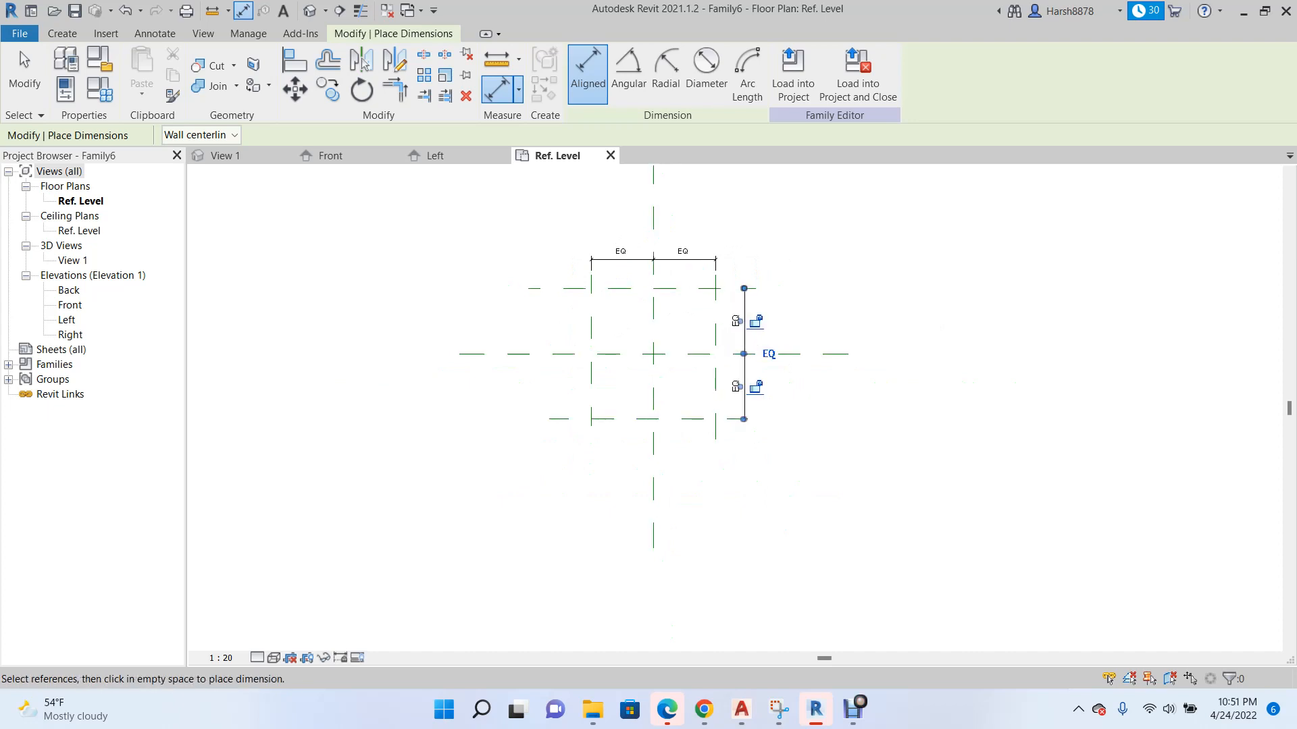
Add overall dimensions between the two outer horizontal planes and between the two outer vertical planes, outside the equality dimensions.
left_click(724, 289)
left_click(725, 419)
left_click(784, 386)
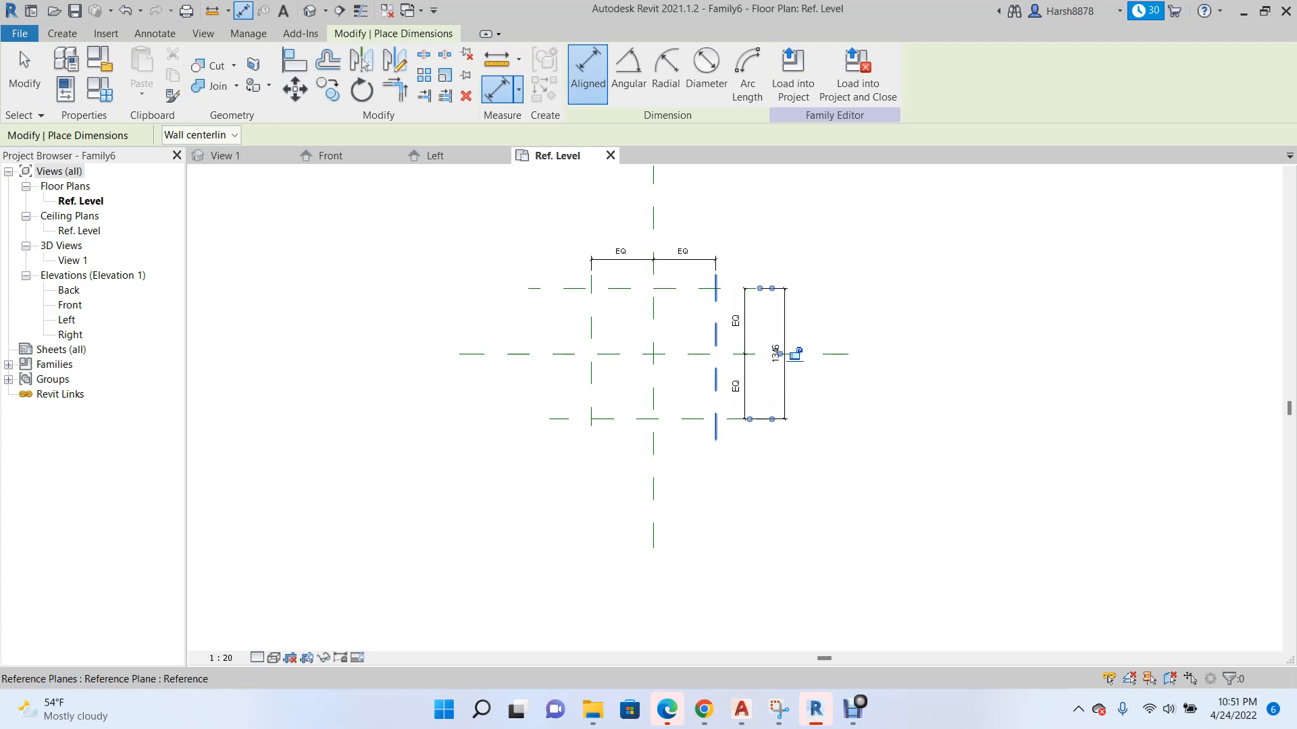
left_click(591, 284)
left_click(716, 293)
left_click(653, 217)
key("Escape")
key("Escape")
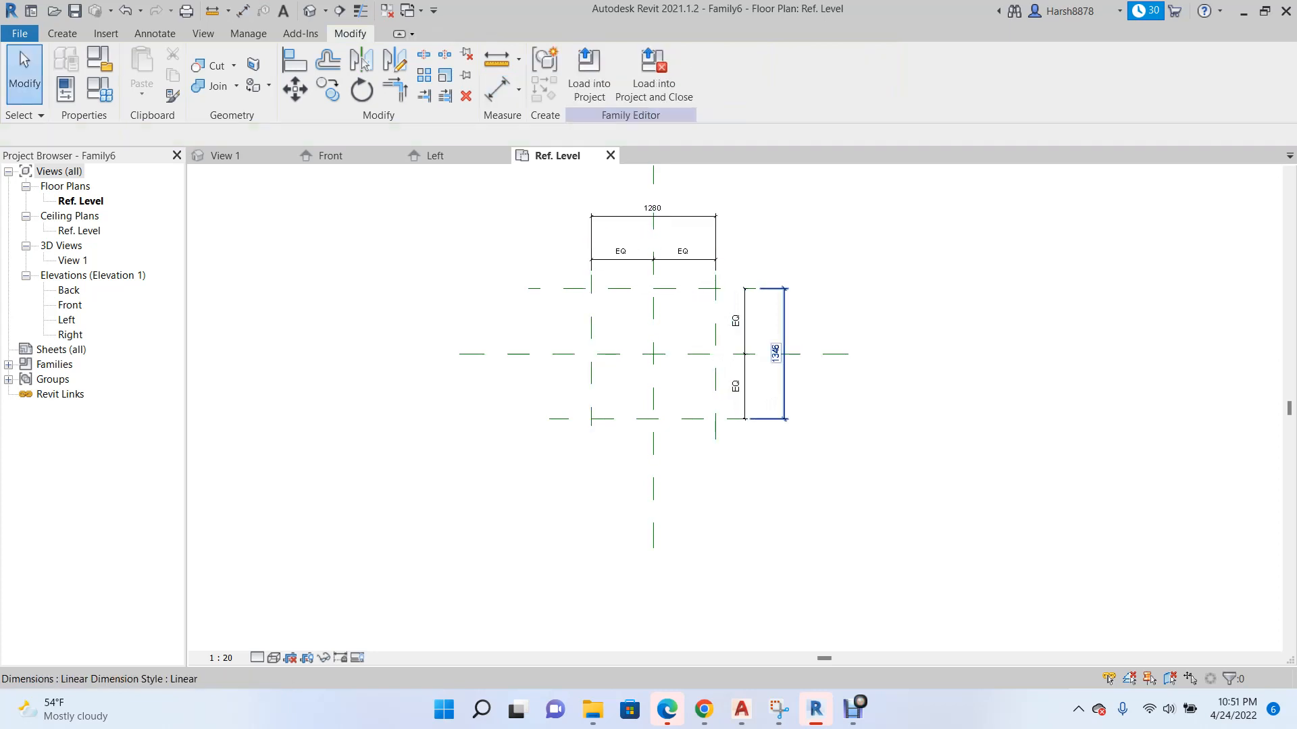
Label the overall dimension between the outer horizontal planes with a new family type parameter named Depth.
left_click(776, 351)
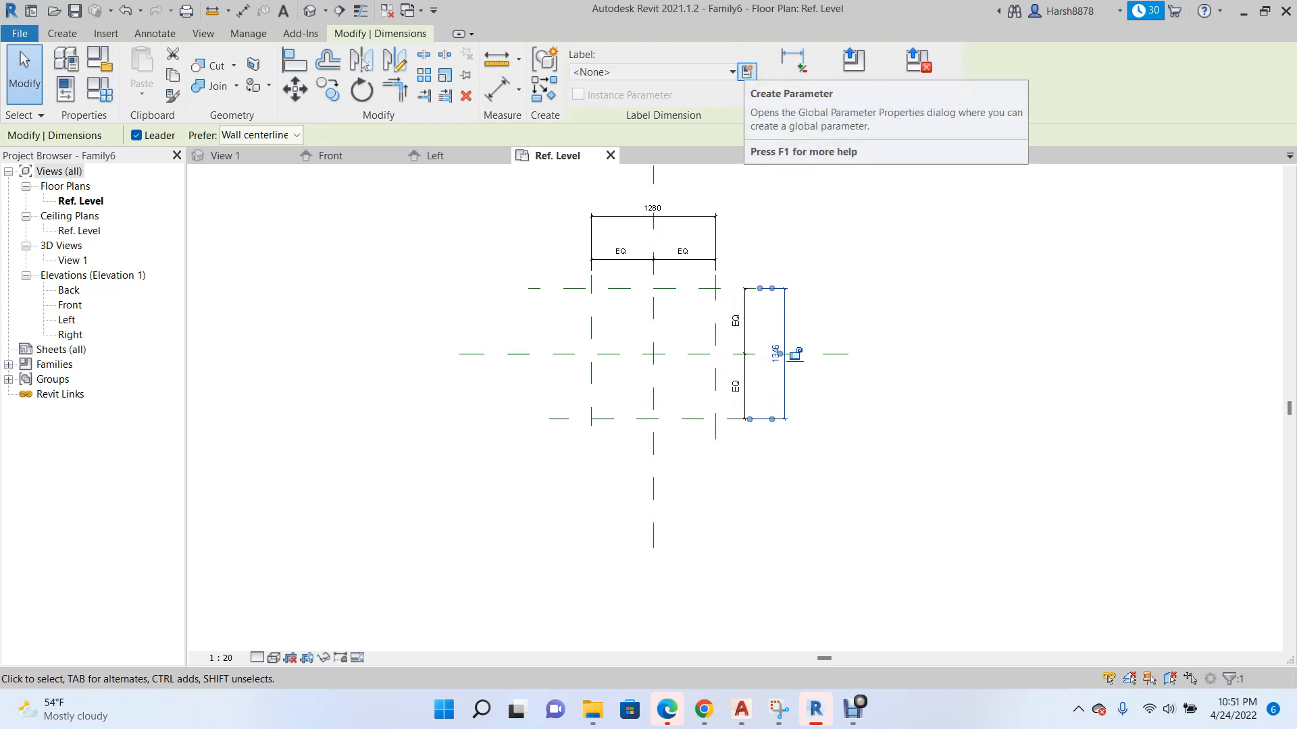
left_click(746, 70)
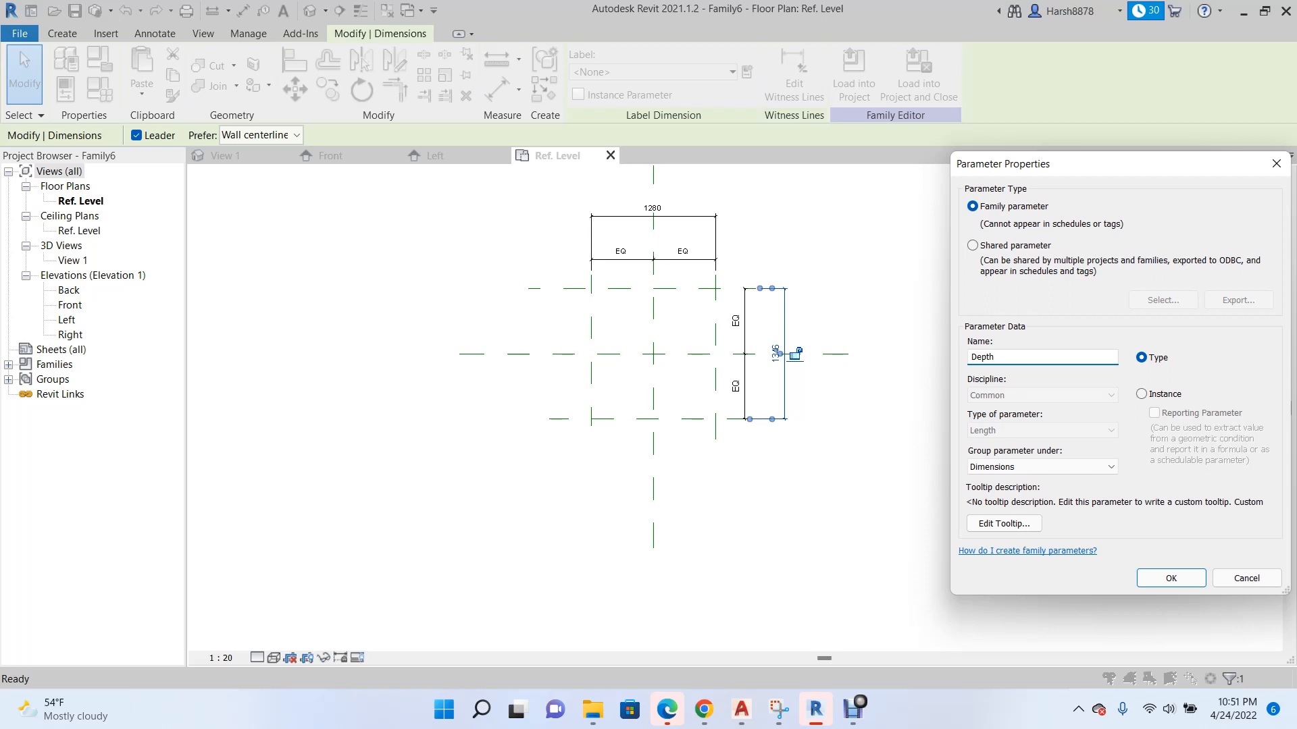
left_click(1170, 578)
Label the overall dimension between the outer vertical planes with a new family type parameter named Width.
left_click(654, 218)
left_click(747, 72)
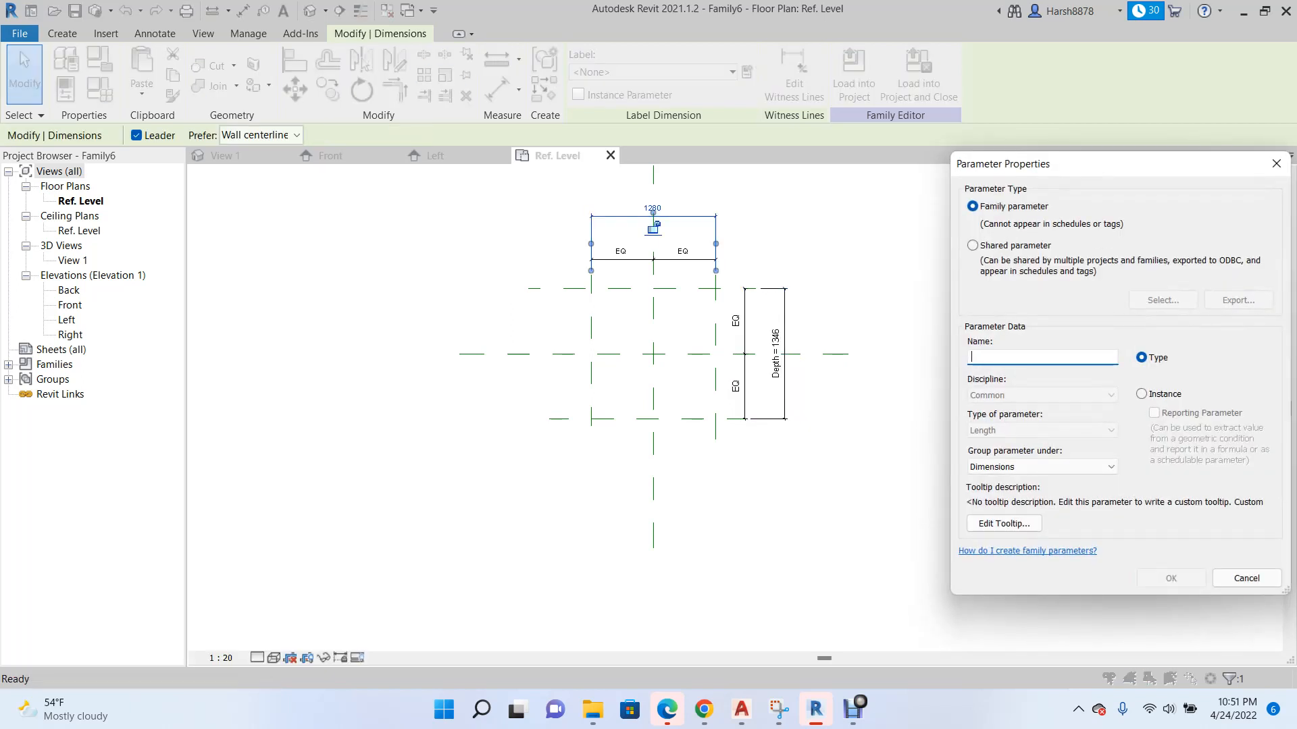
type("W")
left_click(1171, 578)
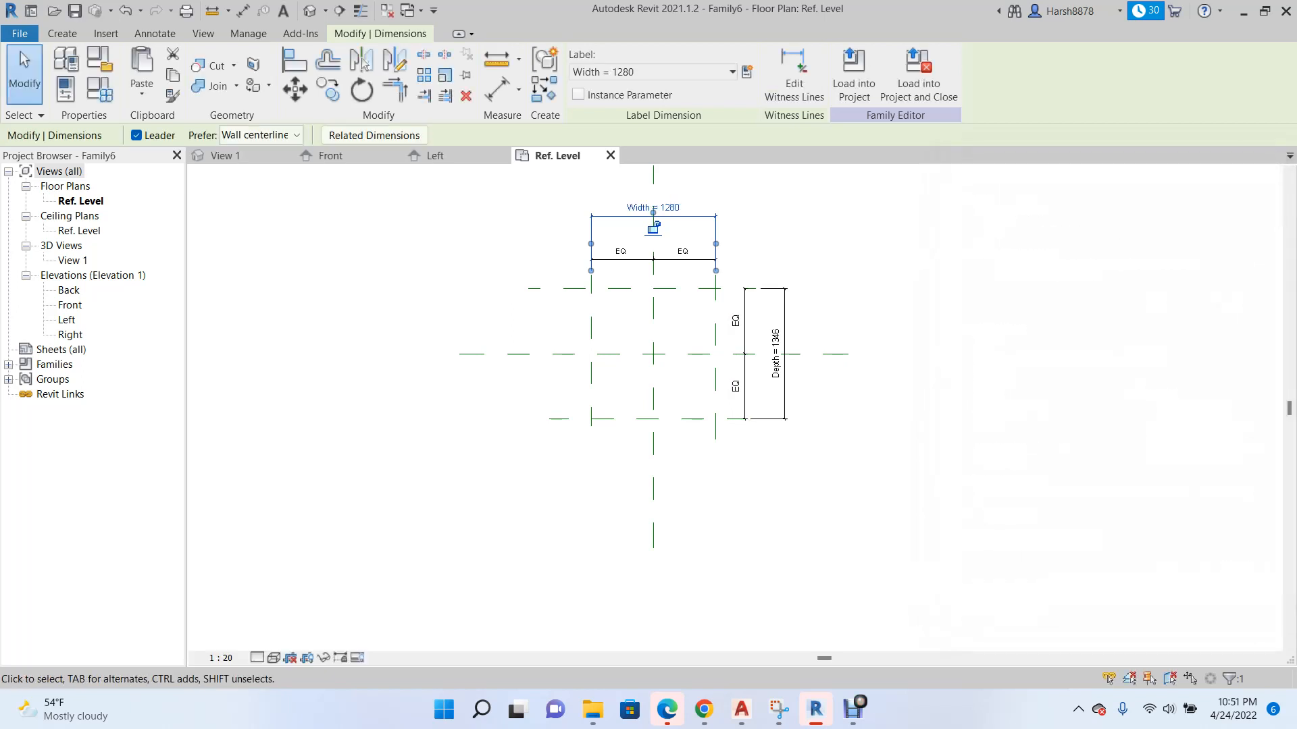
Create a 250 mm deep extrusion from a rectangle on the four outer reference planes, with its sides locked to them.
scroll(638, 274, "up", 2)
left_click(62, 33)
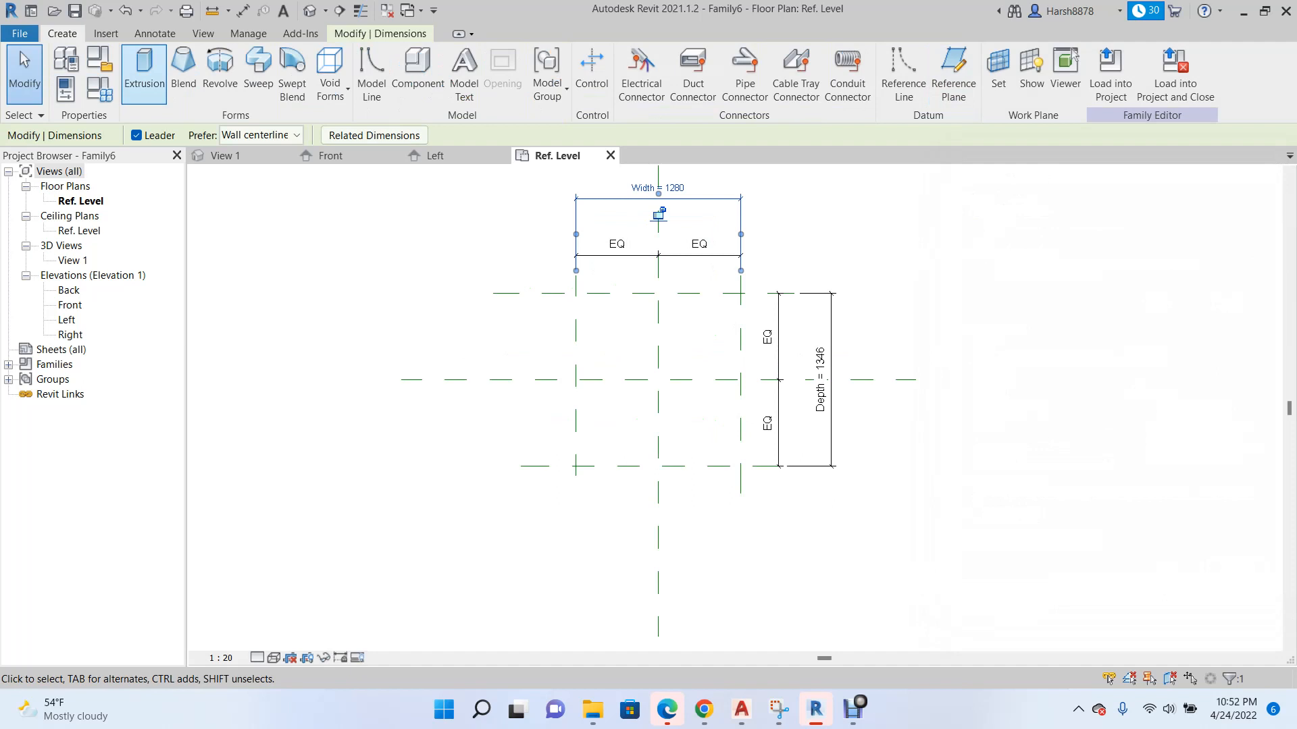
left_click(144, 71)
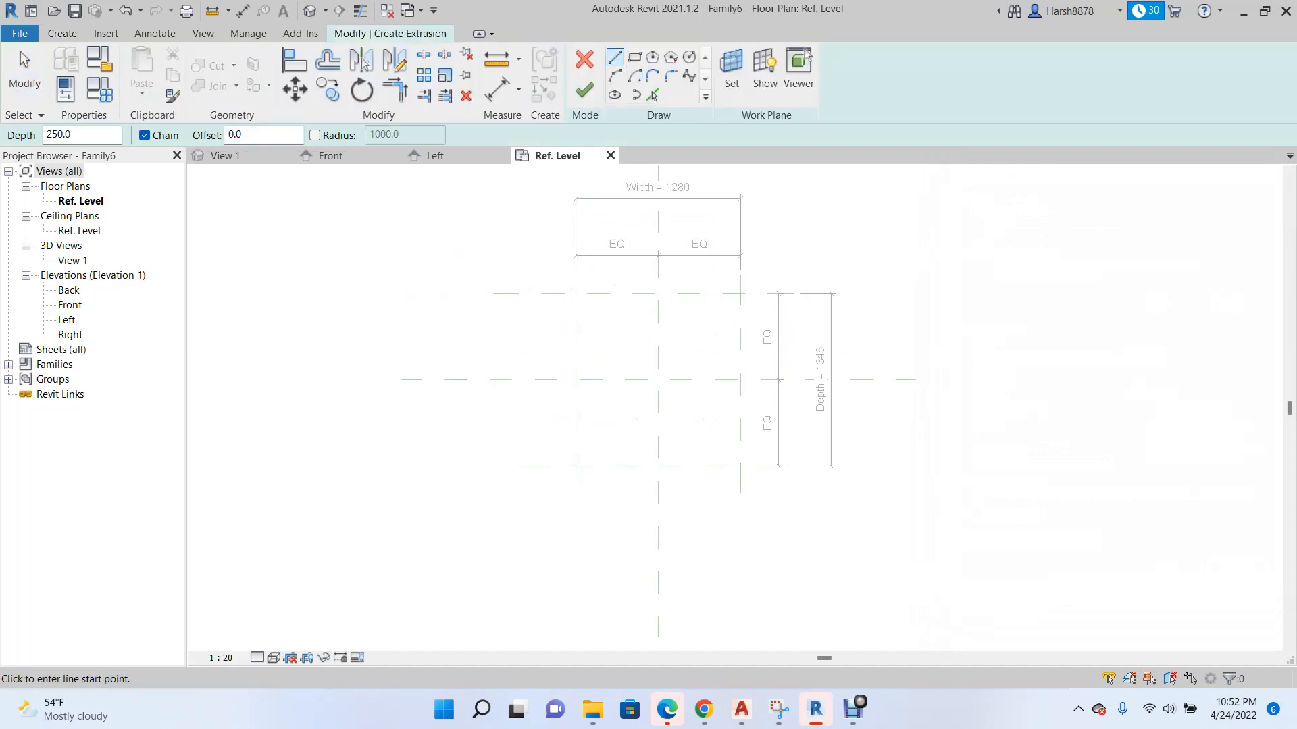
left_click(634, 57)
scroll(687, 325, "up", 2)
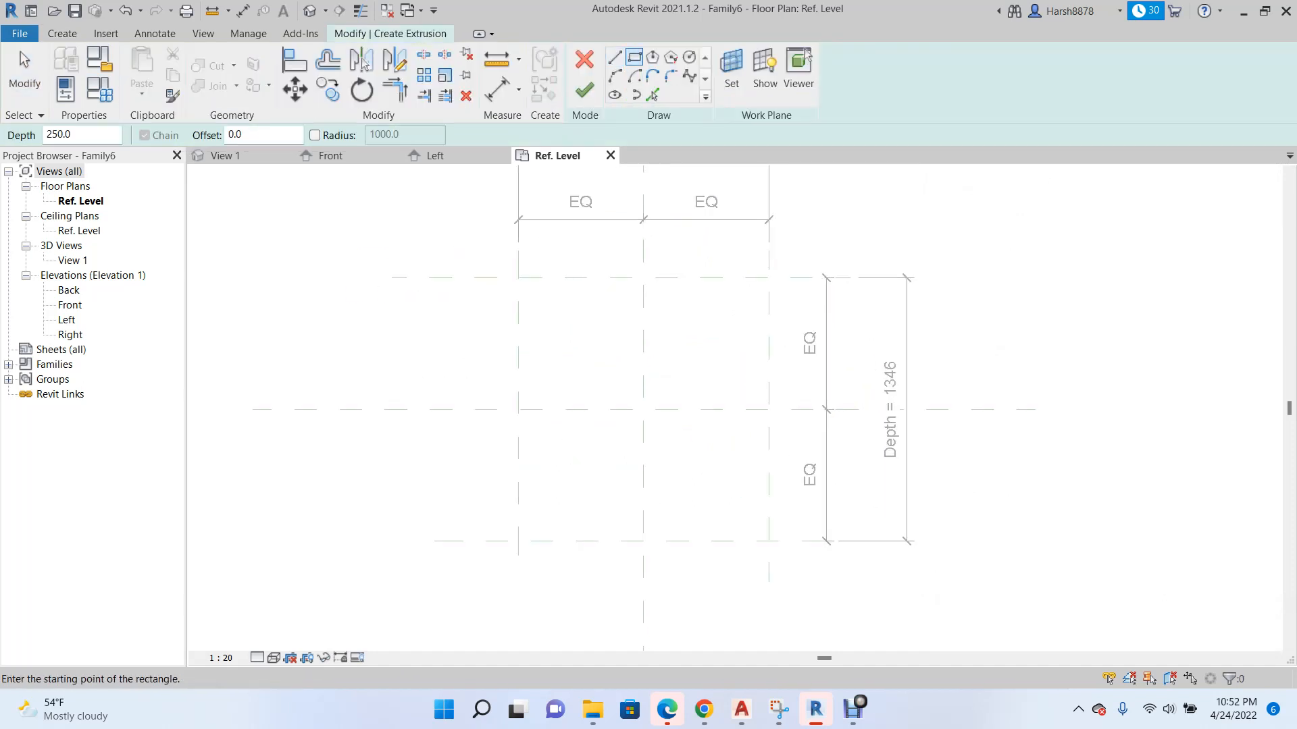
left_click(518, 277)
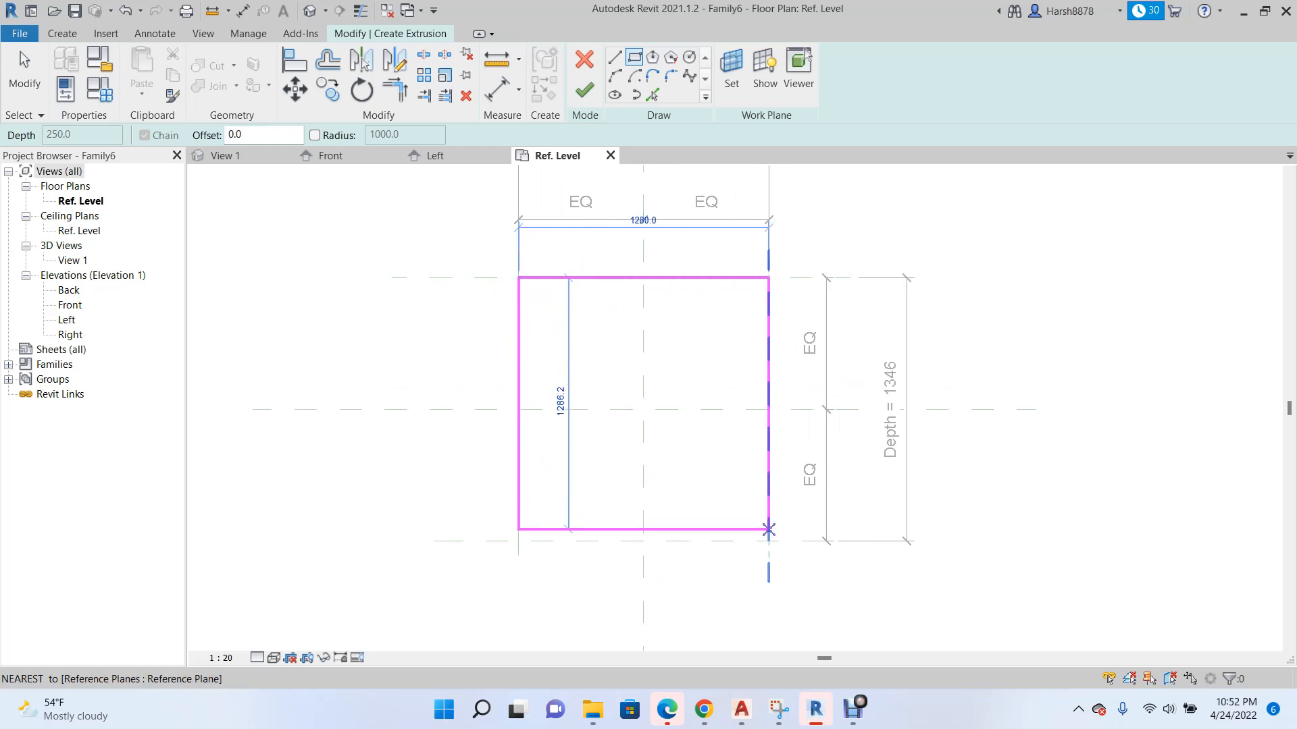
left_click(769, 541)
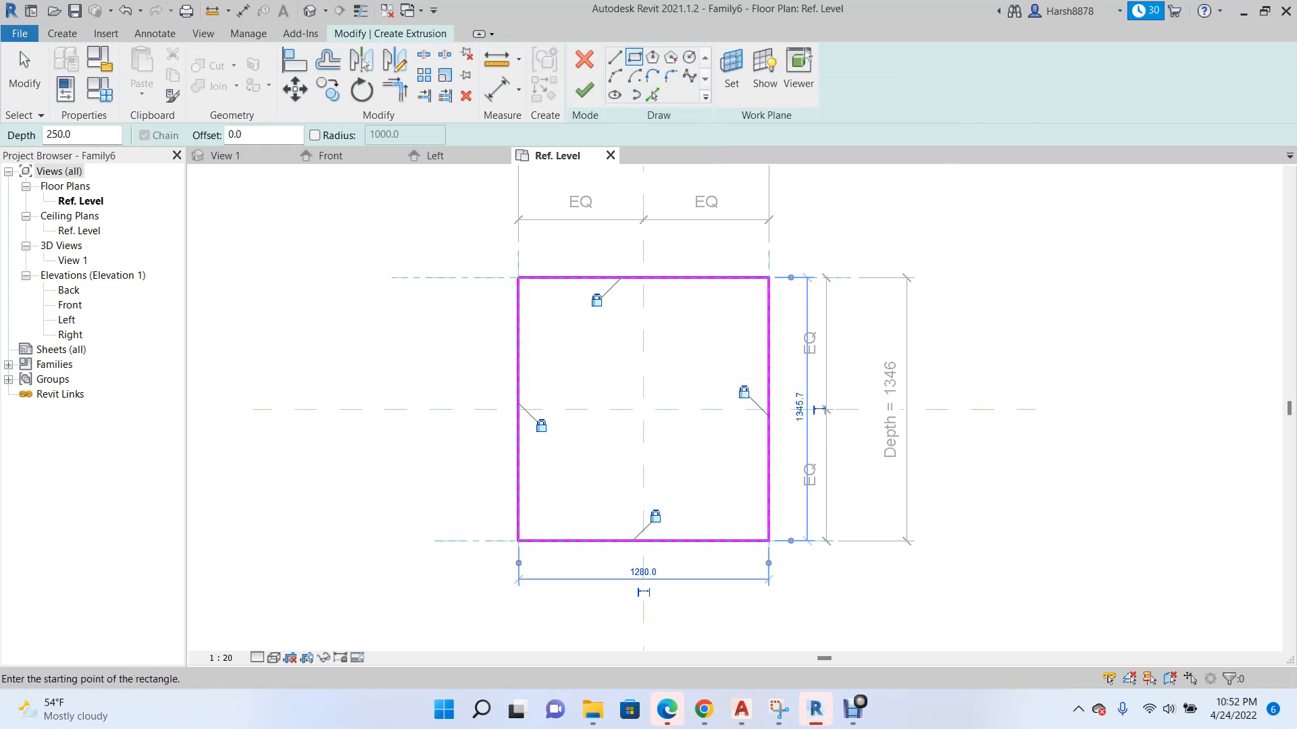
left_click(584, 90)
Examine the rectangular extrusion in the 3D view View 1.
scroll(736, 346, "down", 5)
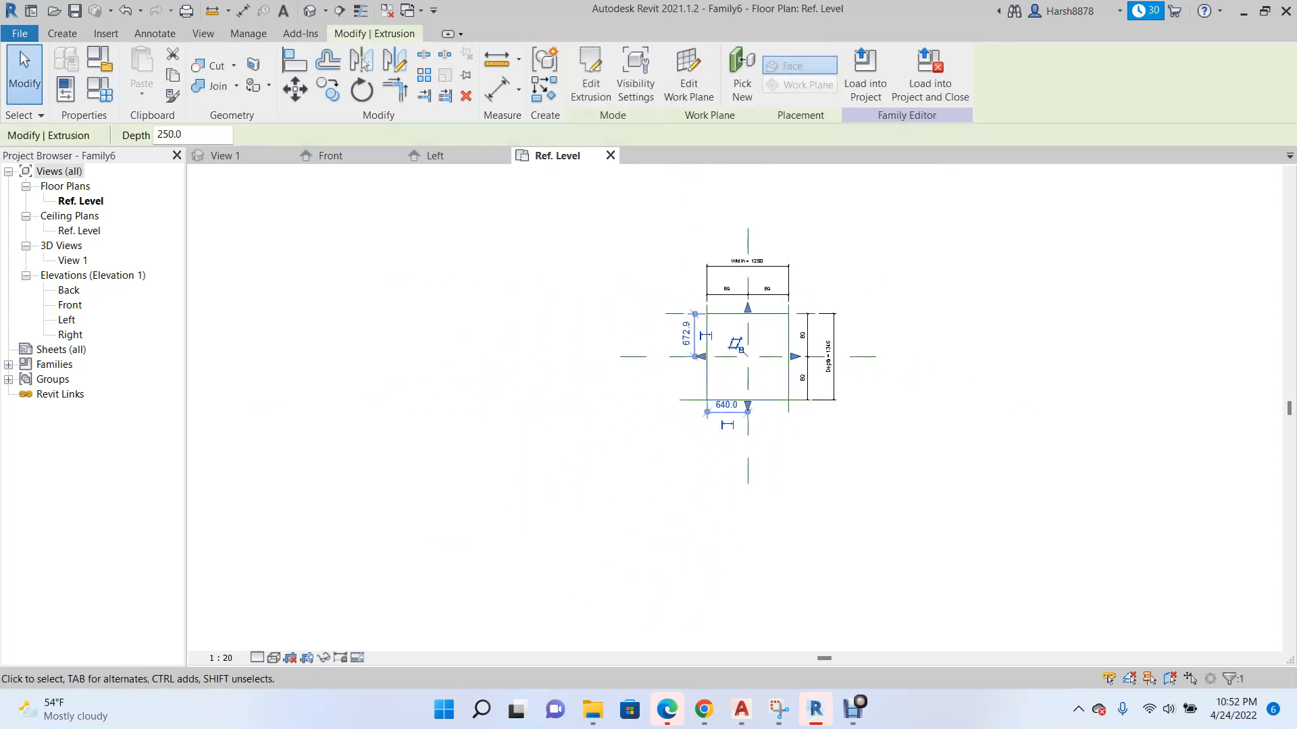
scroll(797, 289, "up", 4)
scroll(923, 351, "down", 3)
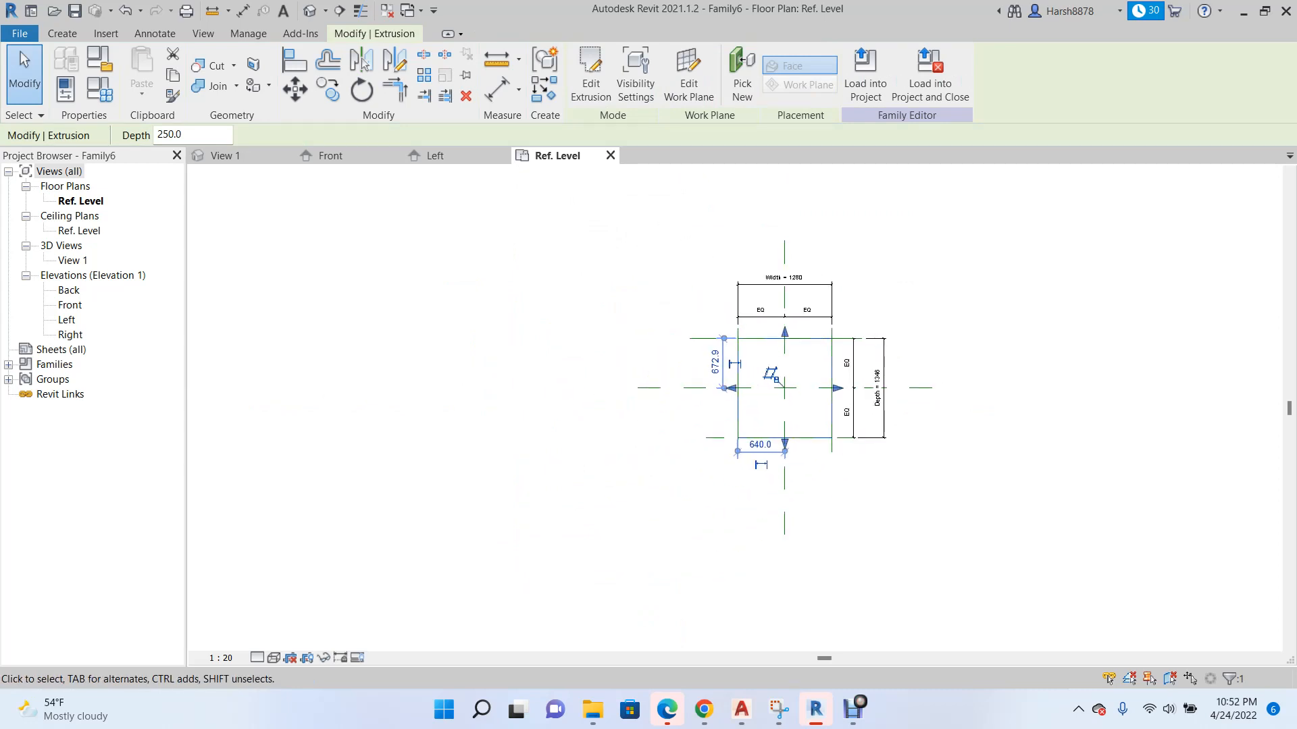
scroll(753, 355, "up", 2)
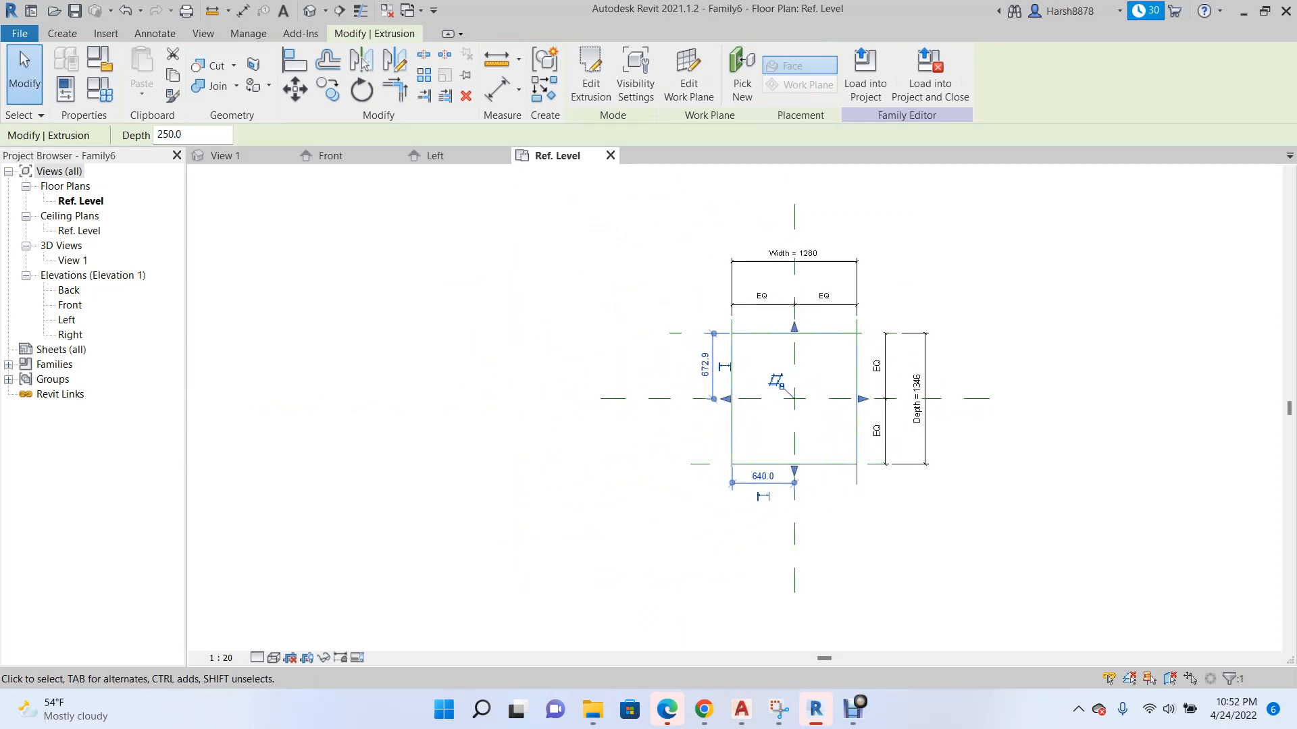
left_click(225, 156)
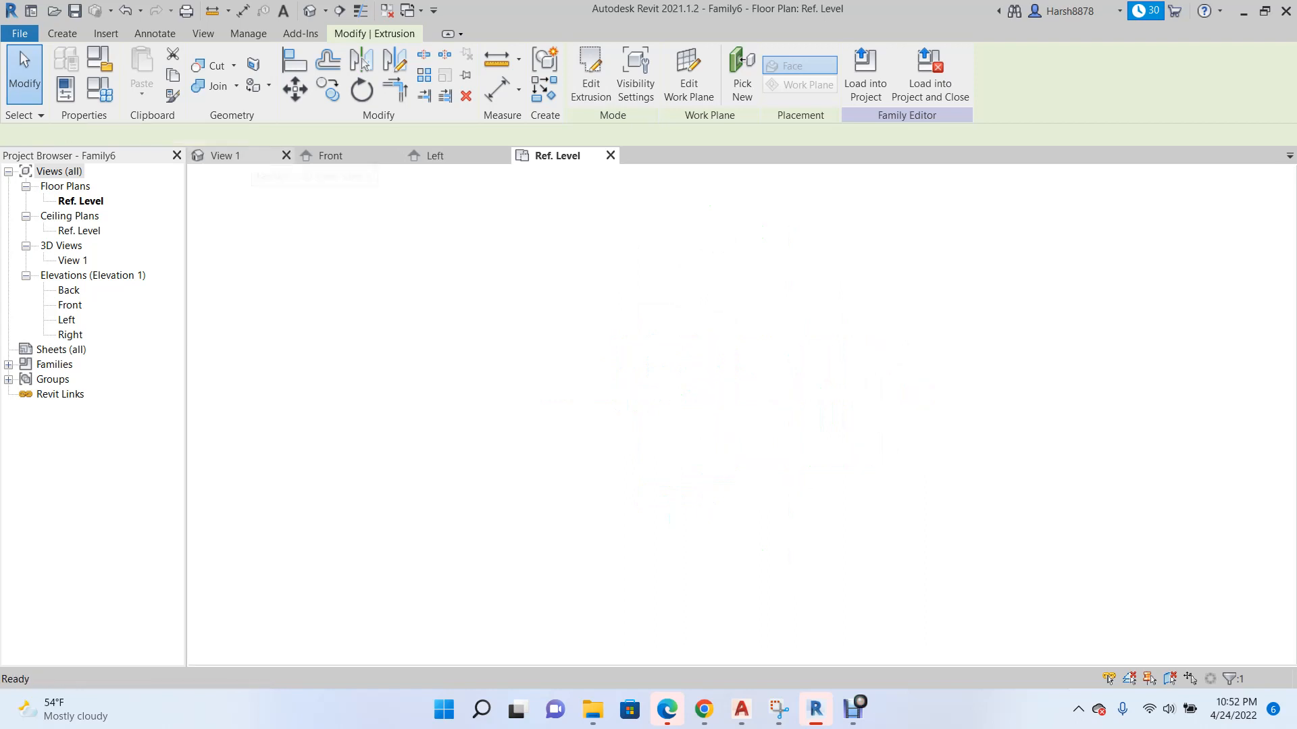
scroll(557, 356, "up", 8)
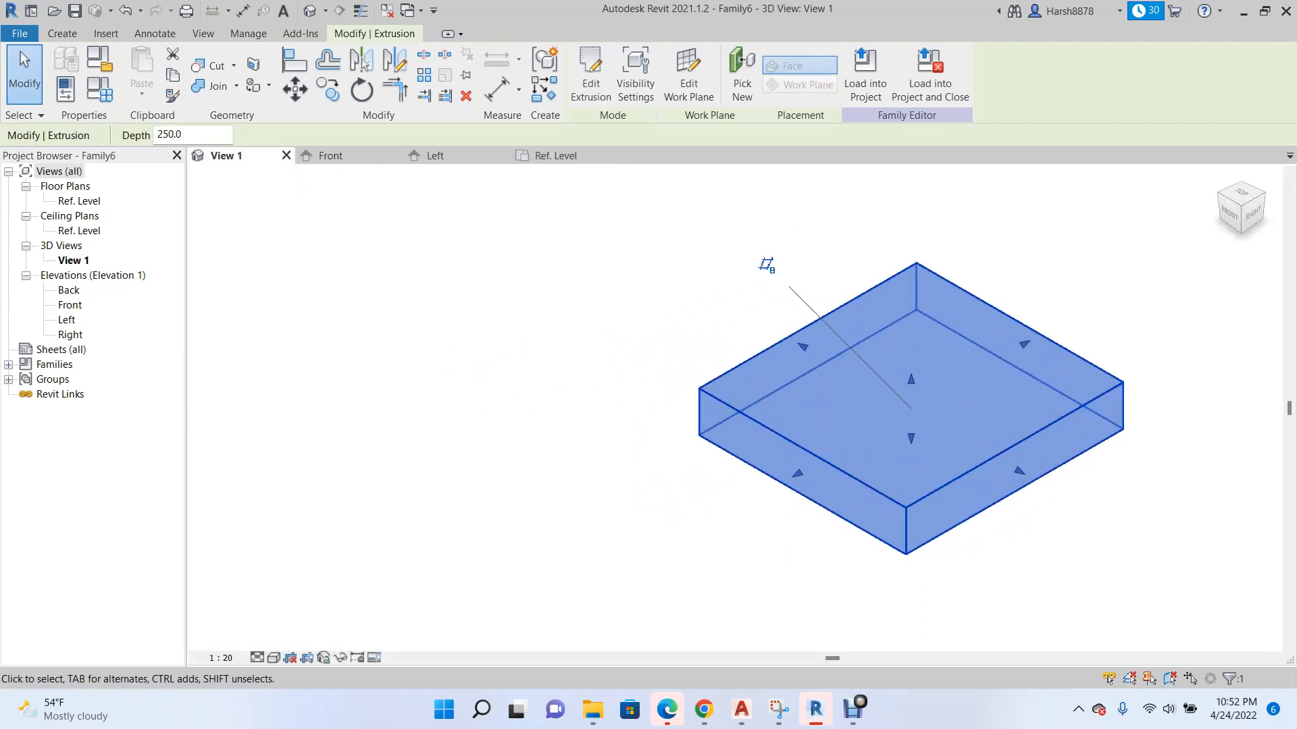
Set the family's Depth and Width parameters to 1500 each, applying both changes to the extrusion.
left_click(99, 88)
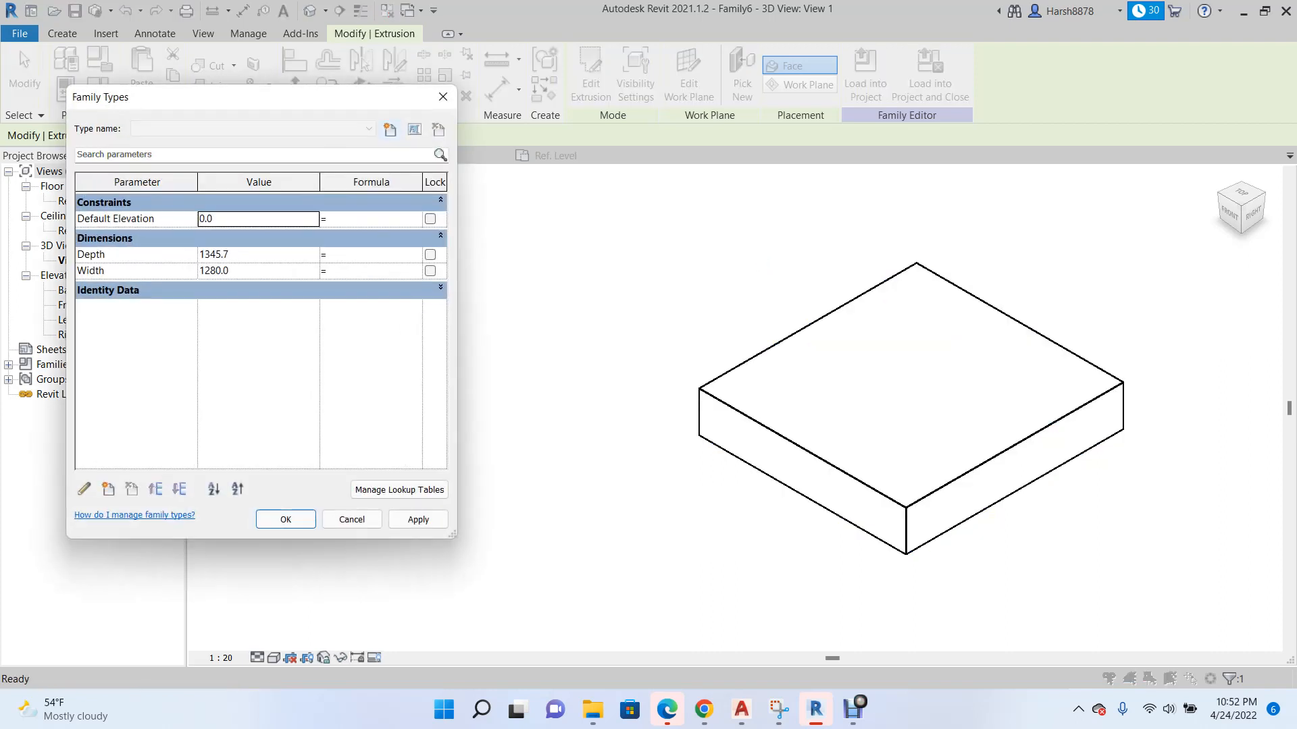
left_click(258, 255)
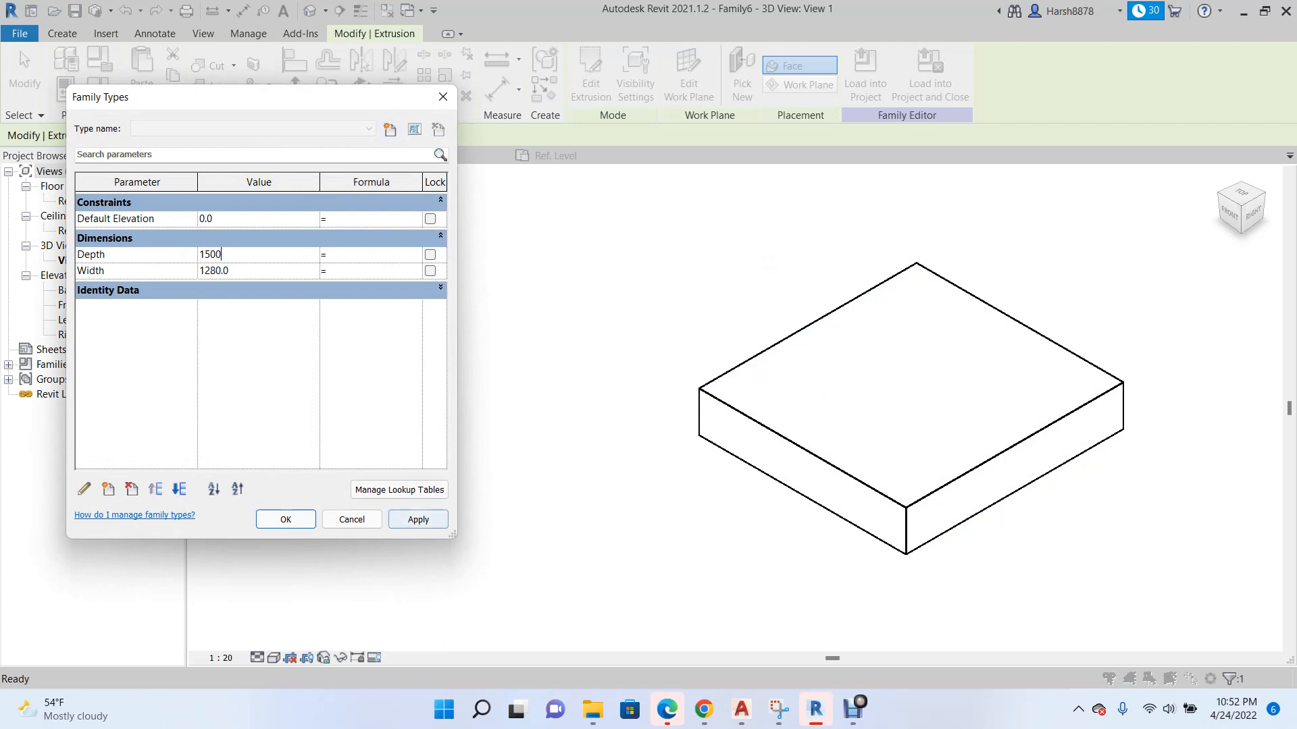
left_click(418, 520)
left_click(259, 271)
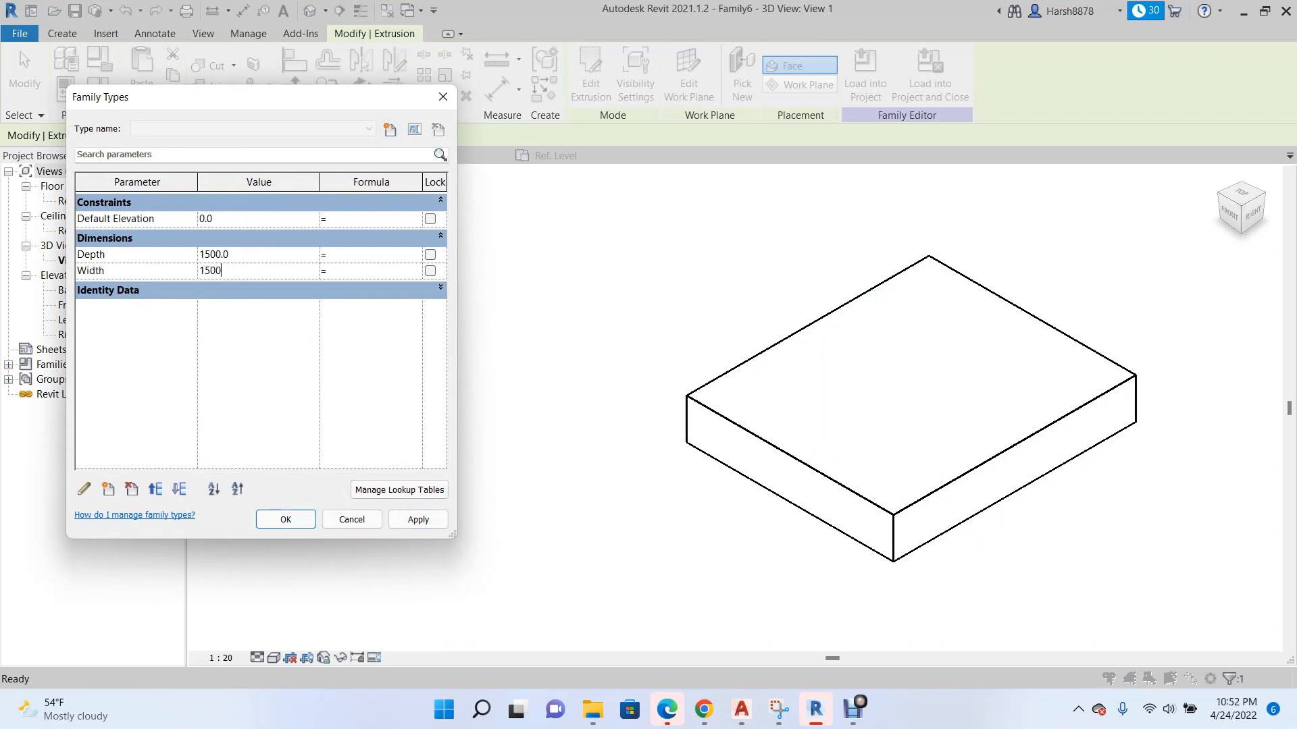
left_click(418, 519)
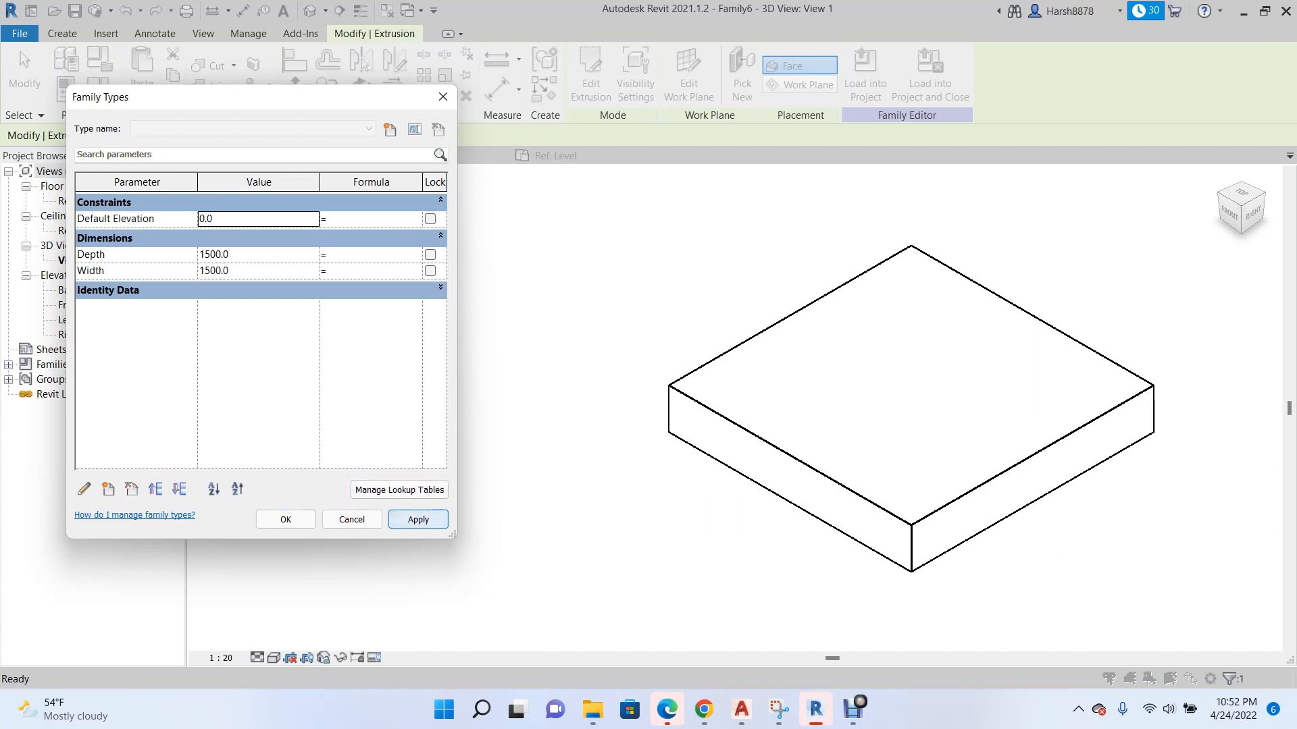
key("Return")
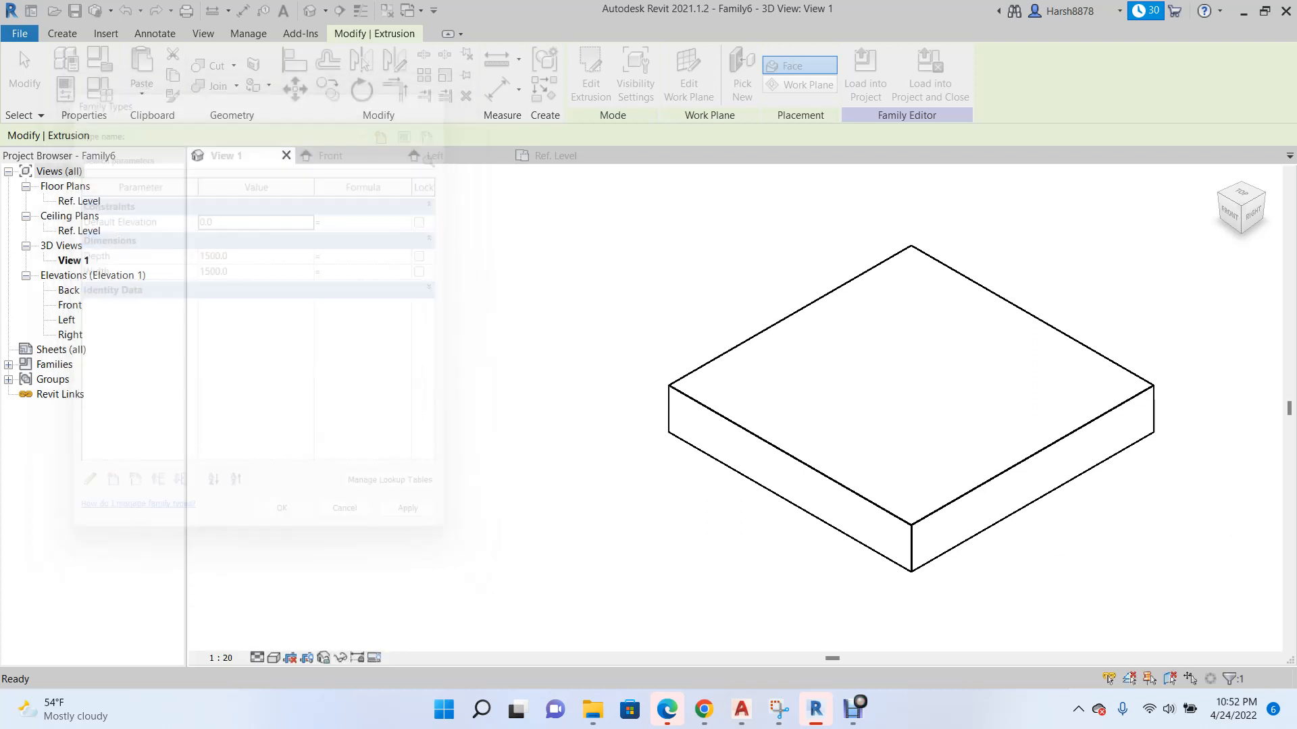
left_click(846, 371)
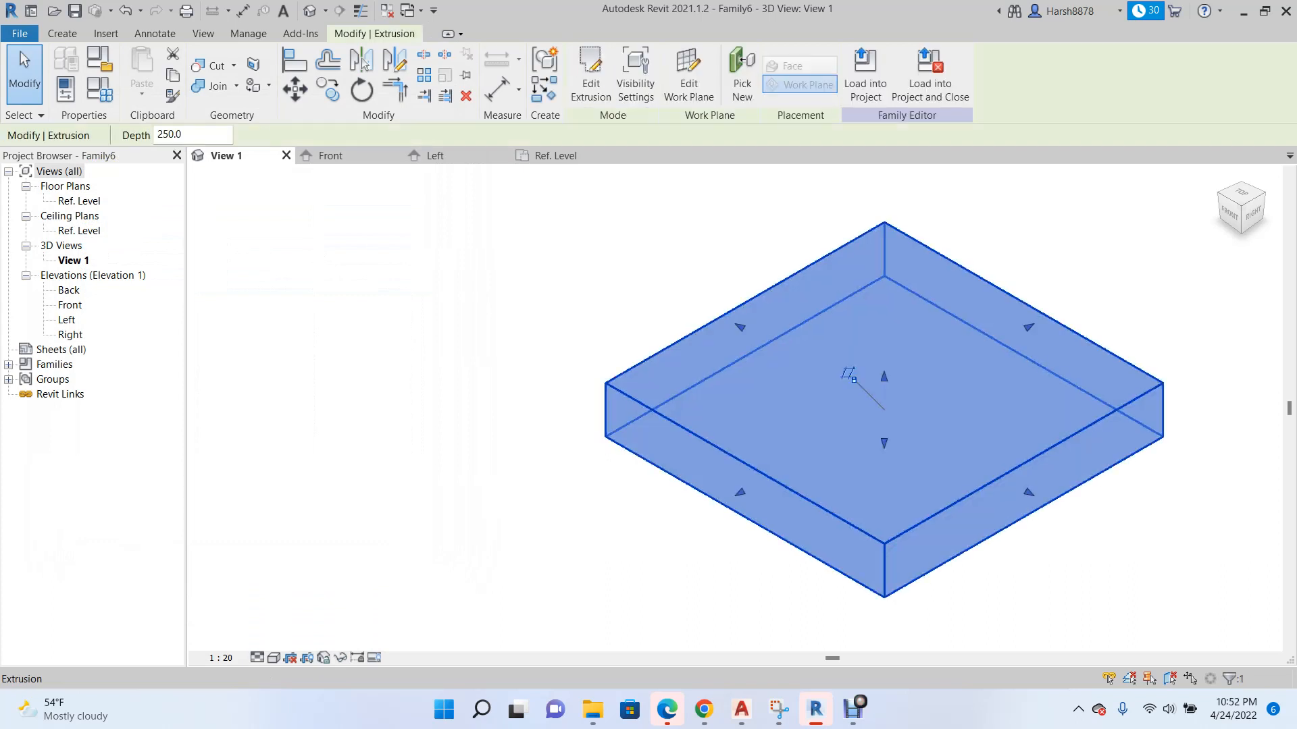
Draw a horizontal reference plane above the extrusion in the Front elevation, spanning past both outer vertical planes.
left_click(331, 155)
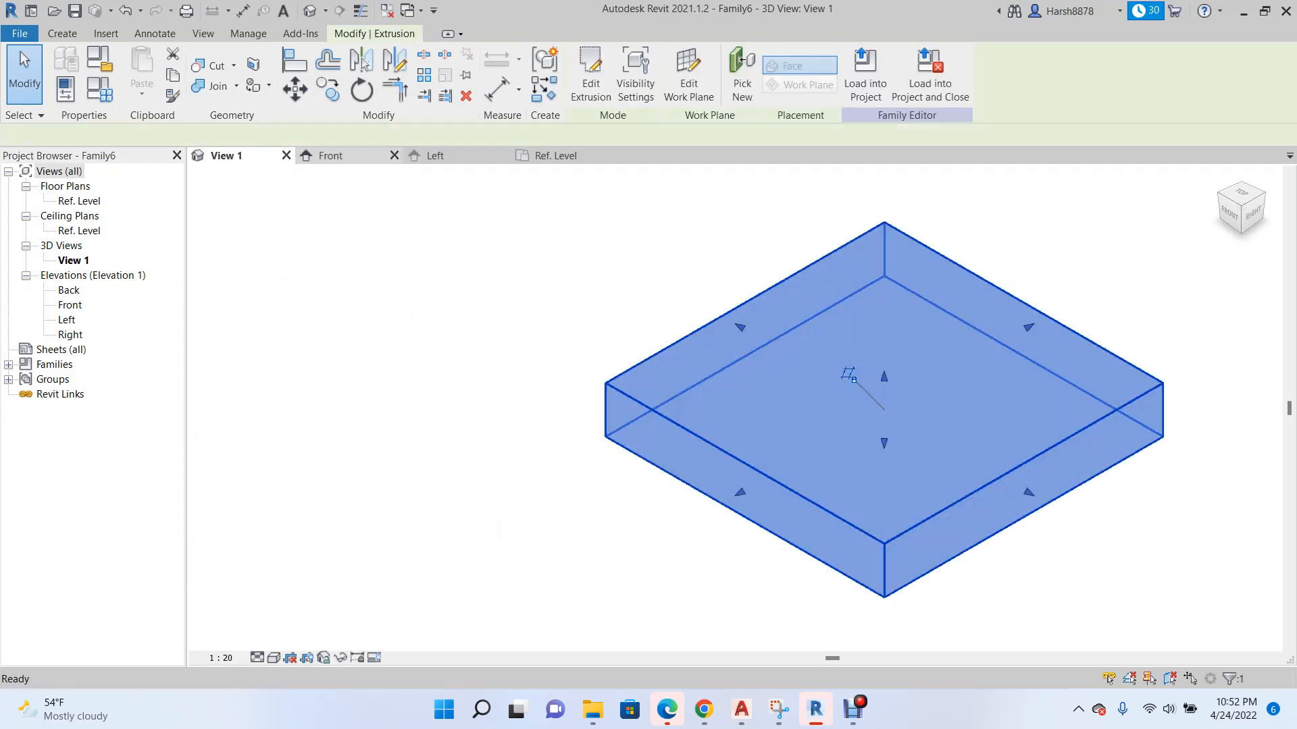
scroll(638, 466, "down", 1)
key("Escape")
key("r")
key("p")
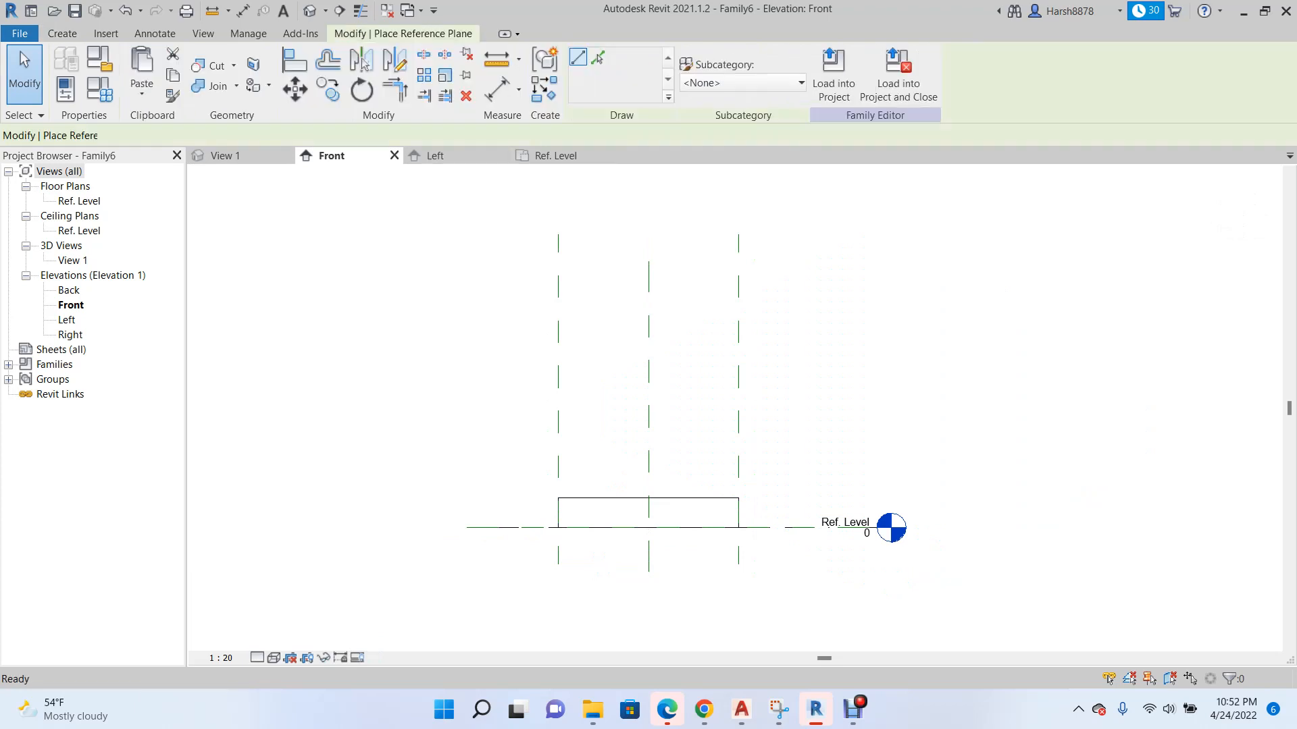
scroll(720, 360, "up", 3)
left_click(416, 314)
left_click(812, 314)
key("Escape")
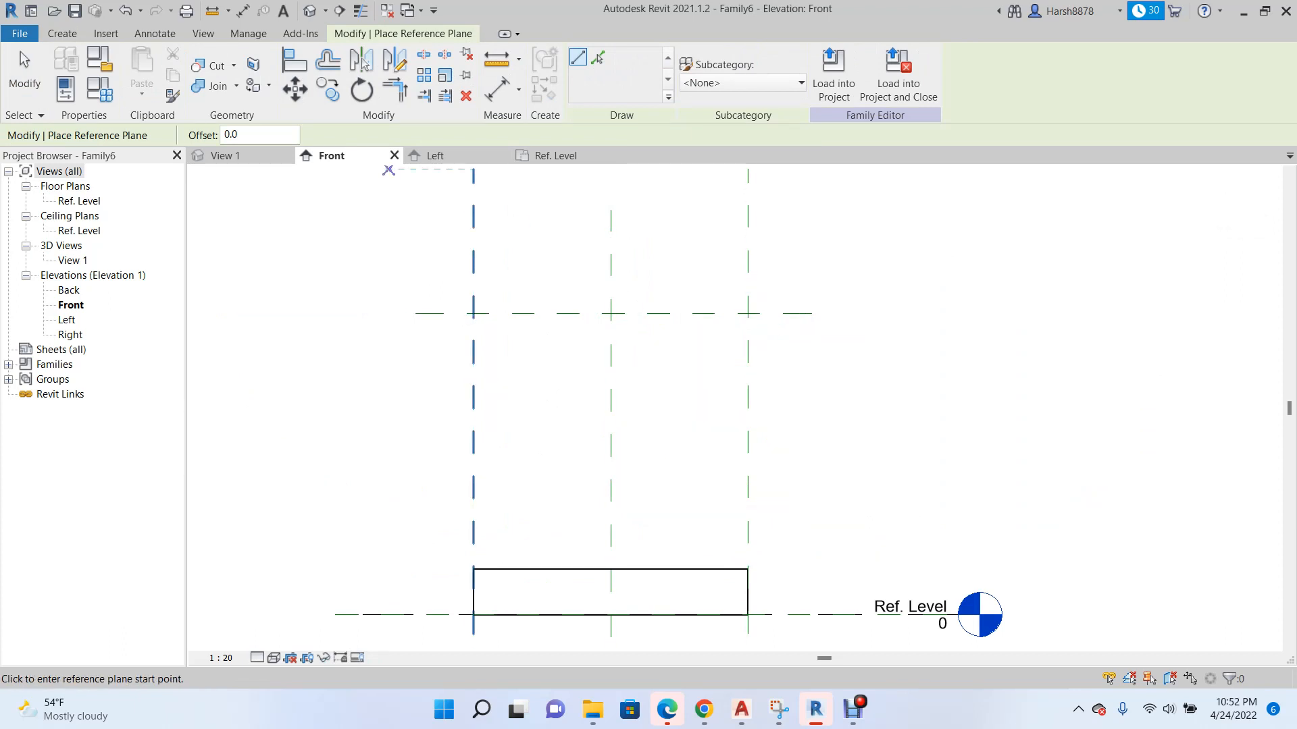
Try to align the new horizontal reference plane to the extrusion's top edge, and undo it.
key("a")
key("l")
left_click(589, 569)
left_click(591, 314)
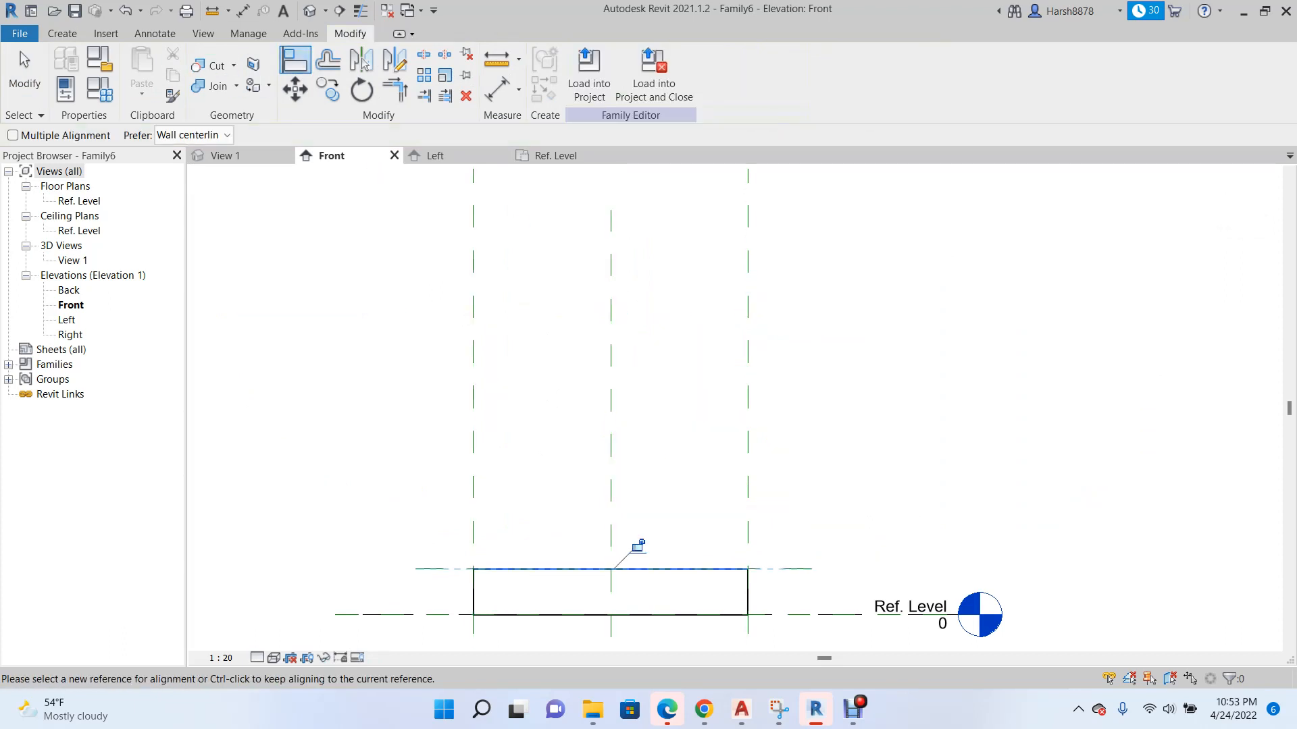
key("ctrl+z")
key("Escape")
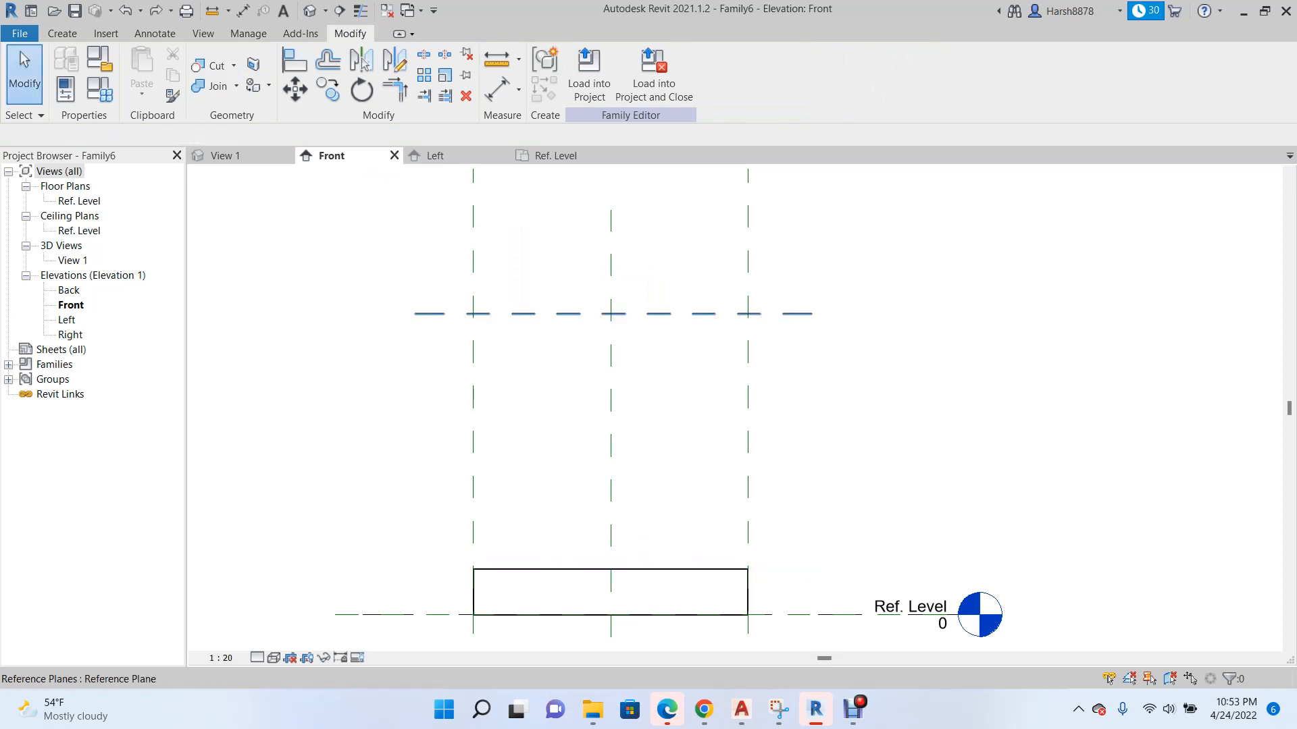
Align the extrusion's top edge to the upper reference plane, lock the alignment, and check the solid in View 1.
key("a")
key("l")
left_click(589, 314)
left_click(588, 570)
left_click(638, 292)
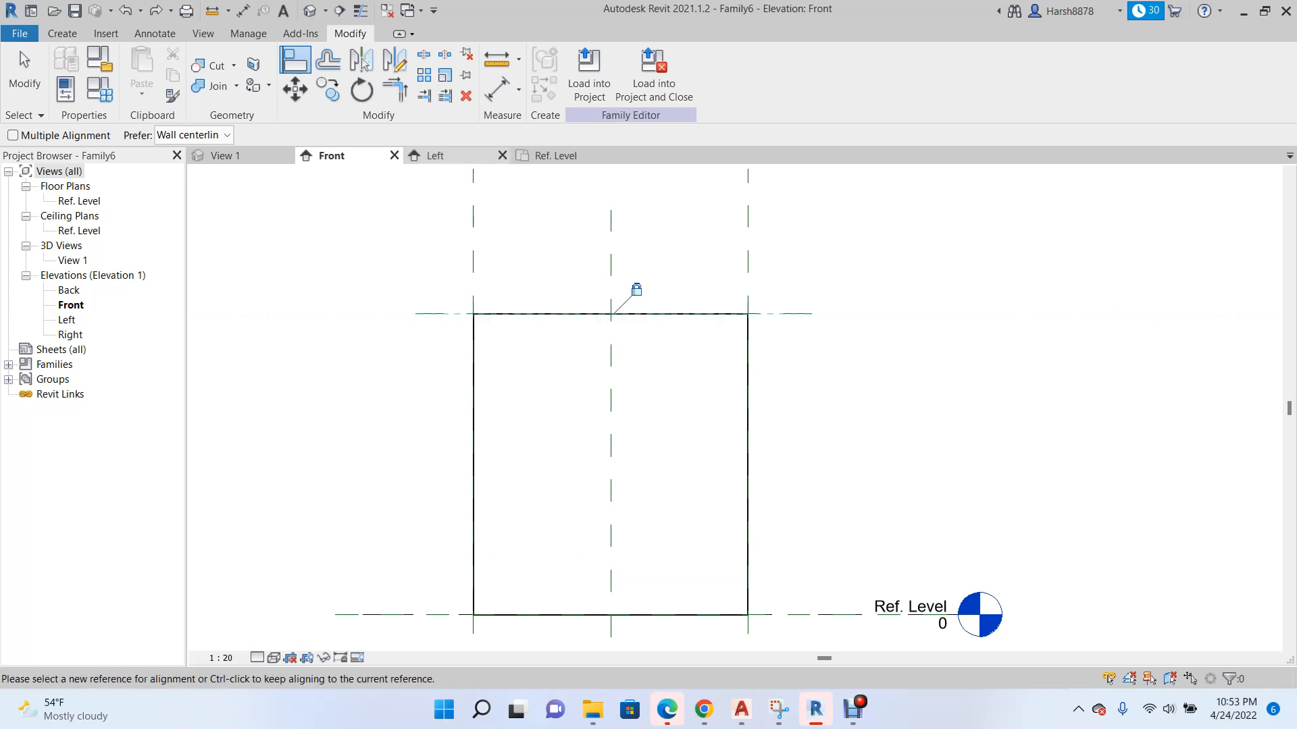
left_click(238, 156)
scroll(558, 415, "down", 5)
left_click(345, 156)
scroll(673, 373, "down", 3)
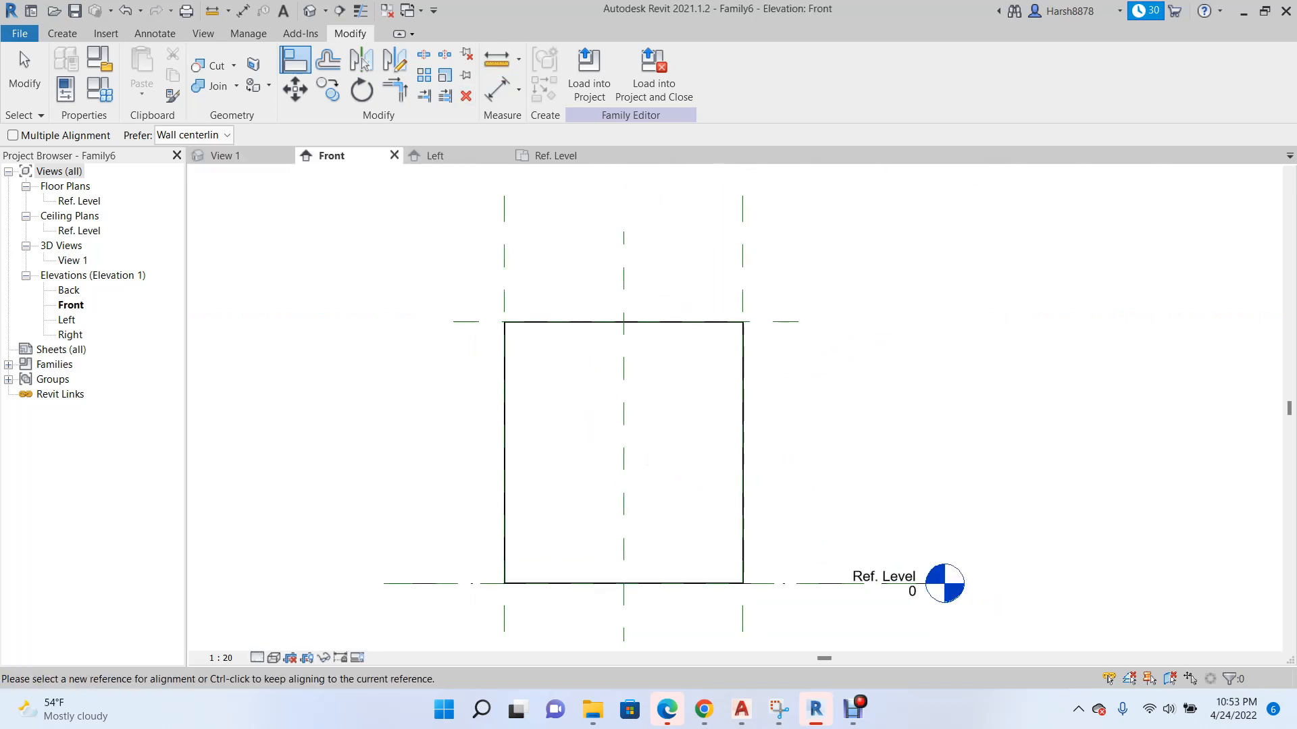
Dimension from the upper reference plane to the base level and label it with a new family type parameter named Height.
left_click(25, 73)
left_click(155, 34)
left_click(68, 61)
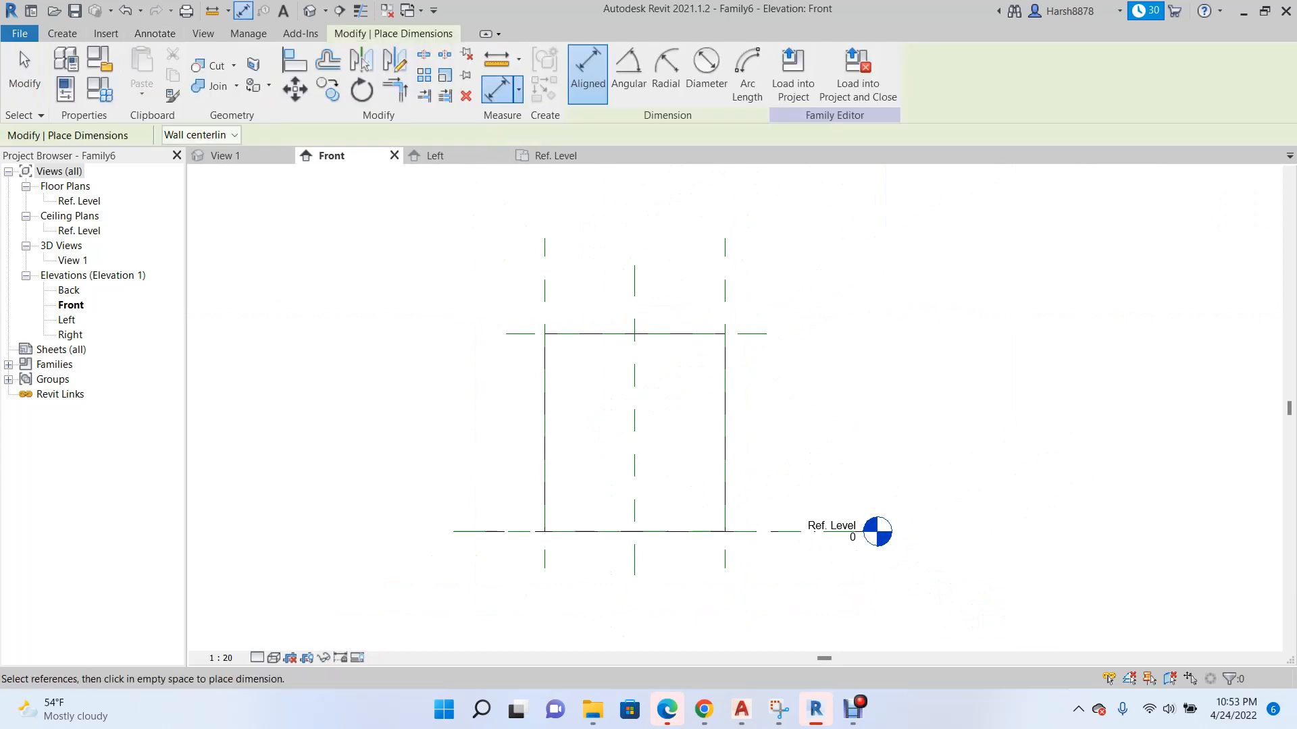
left_click(746, 332)
left_click(780, 334)
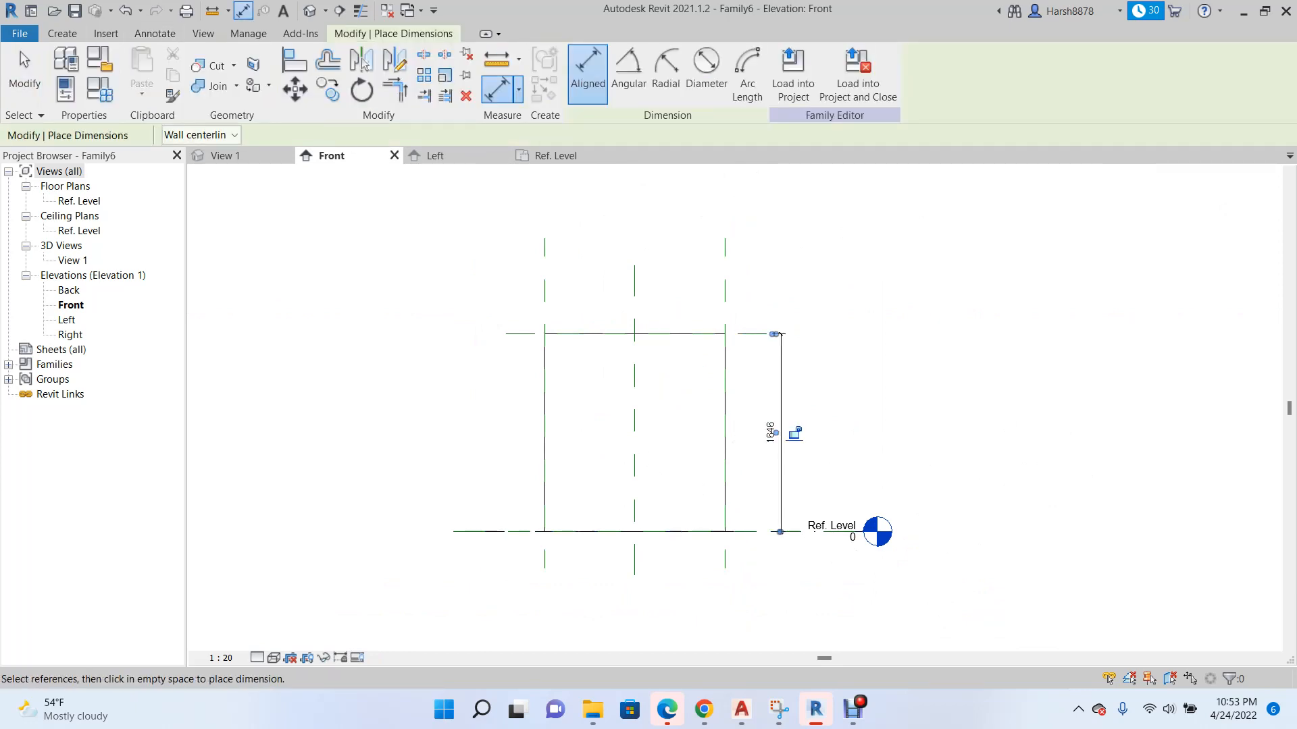
key("Escape")
key("Escape")
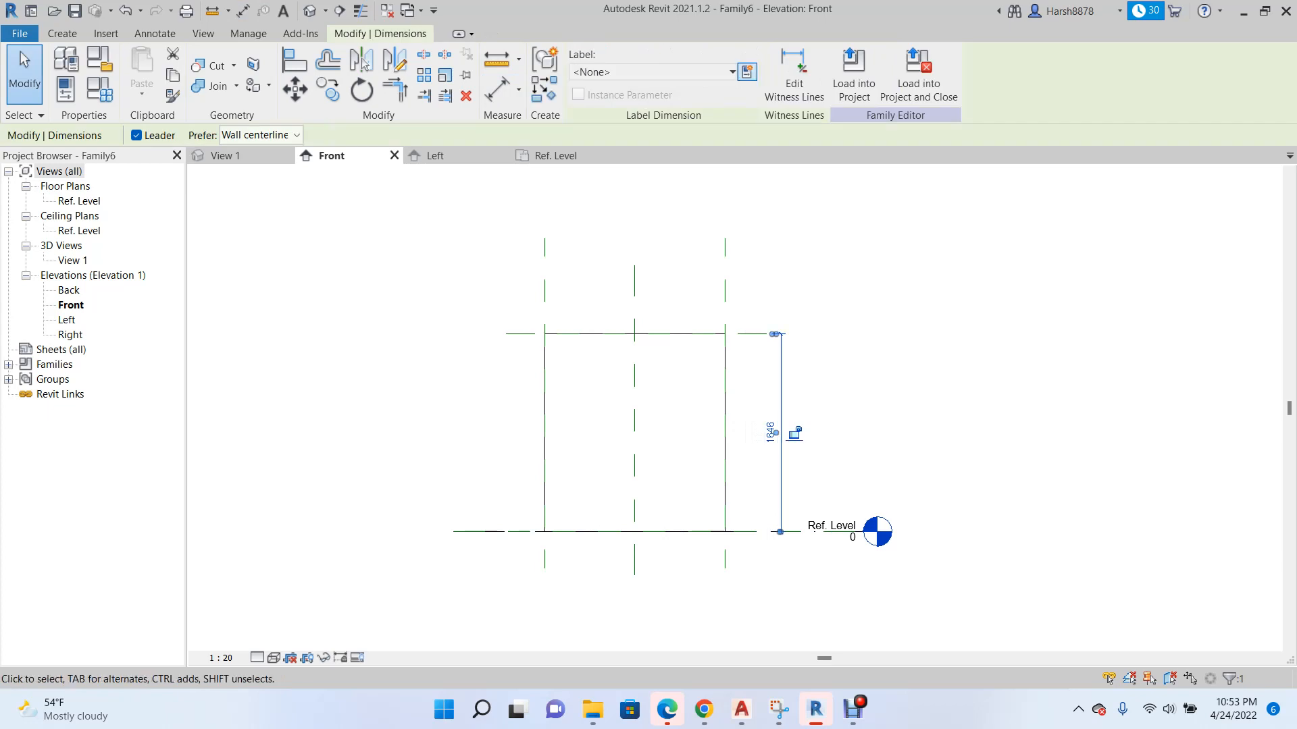
left_click(746, 71)
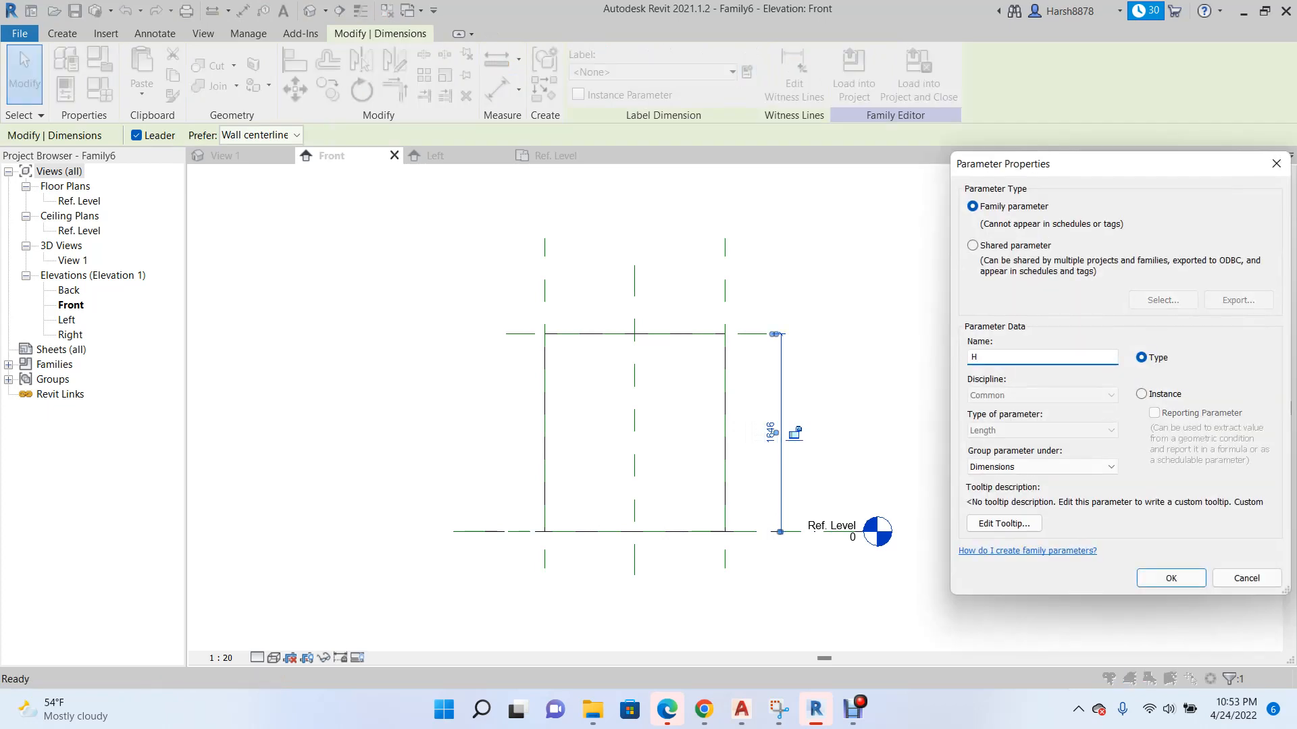
key("Return")
Create four reference planes offset 50 mm inward from the extrusion's two sides, top and base in the Front elevation.
scroll(598, 467, "up", 2)
left_click(653, 419)
right_click(653, 419)
left_click(712, 202)
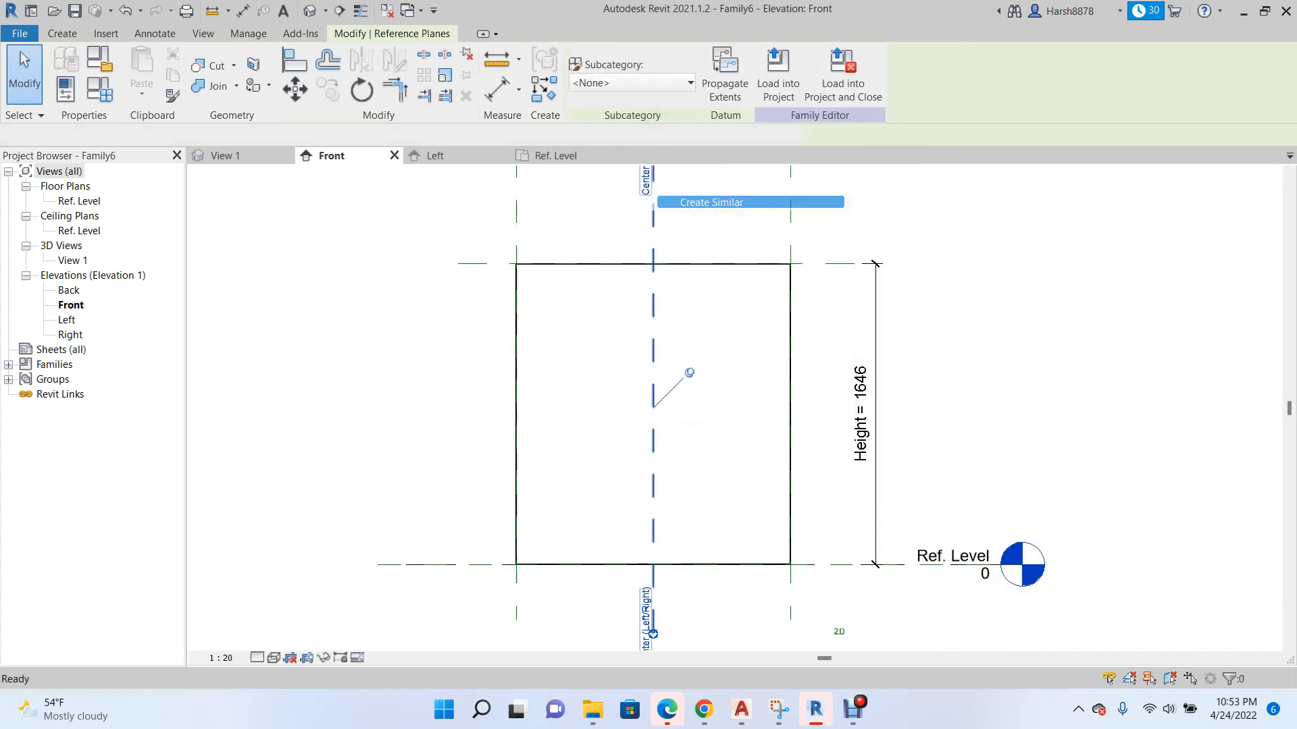
left_click(598, 58)
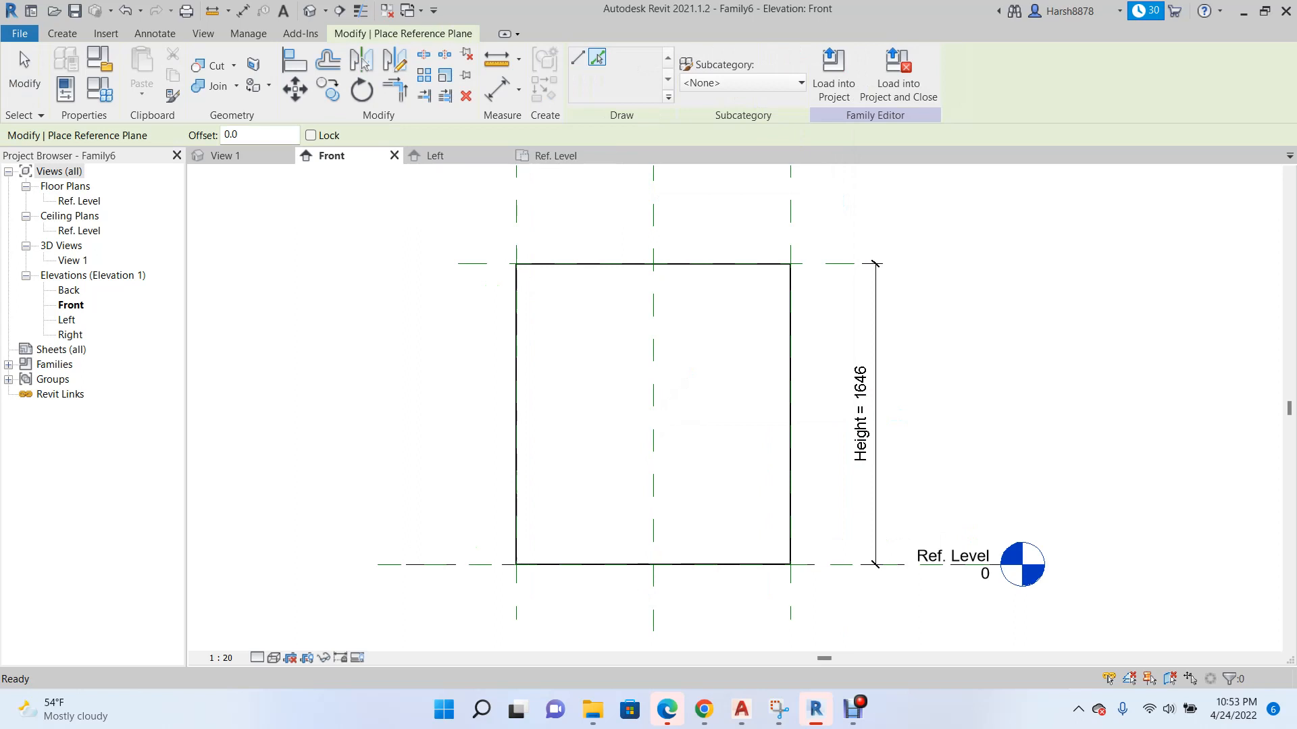
left_click(241, 135)
type("50.0")
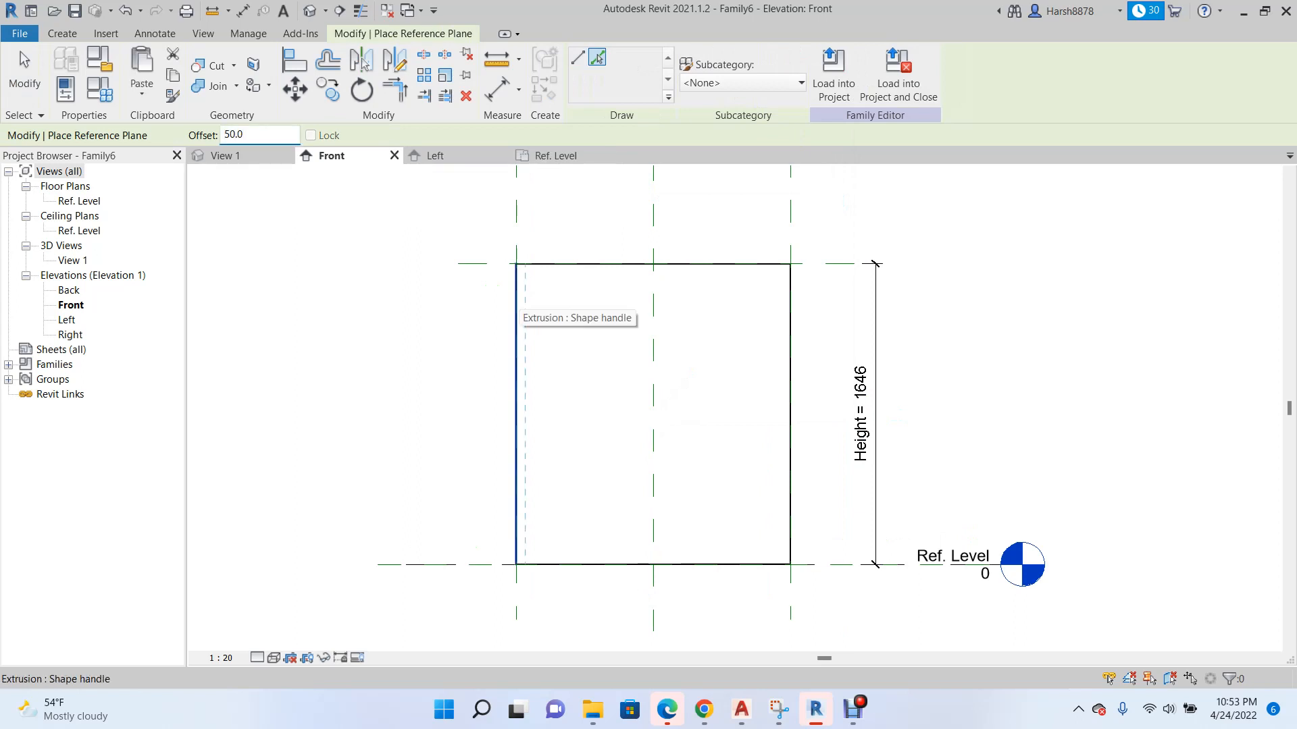
left_click(517, 305)
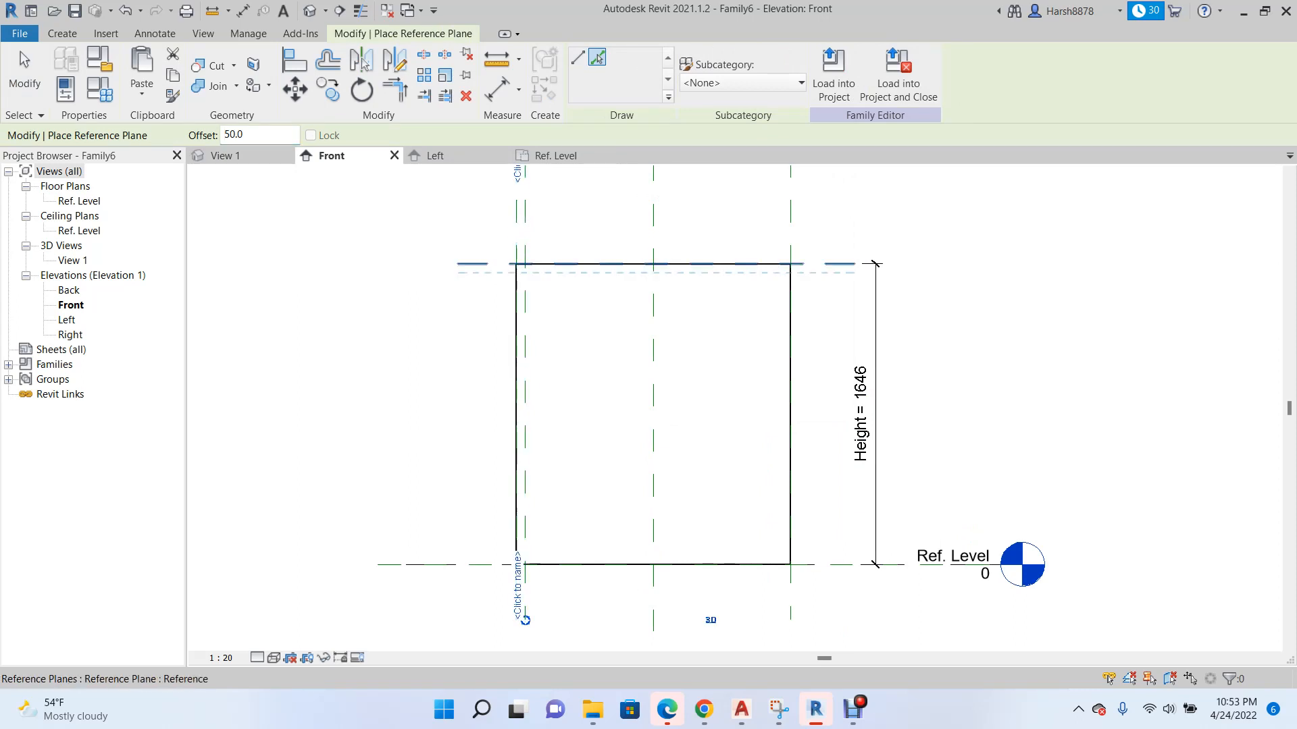
left_click(702, 265)
left_click(788, 594)
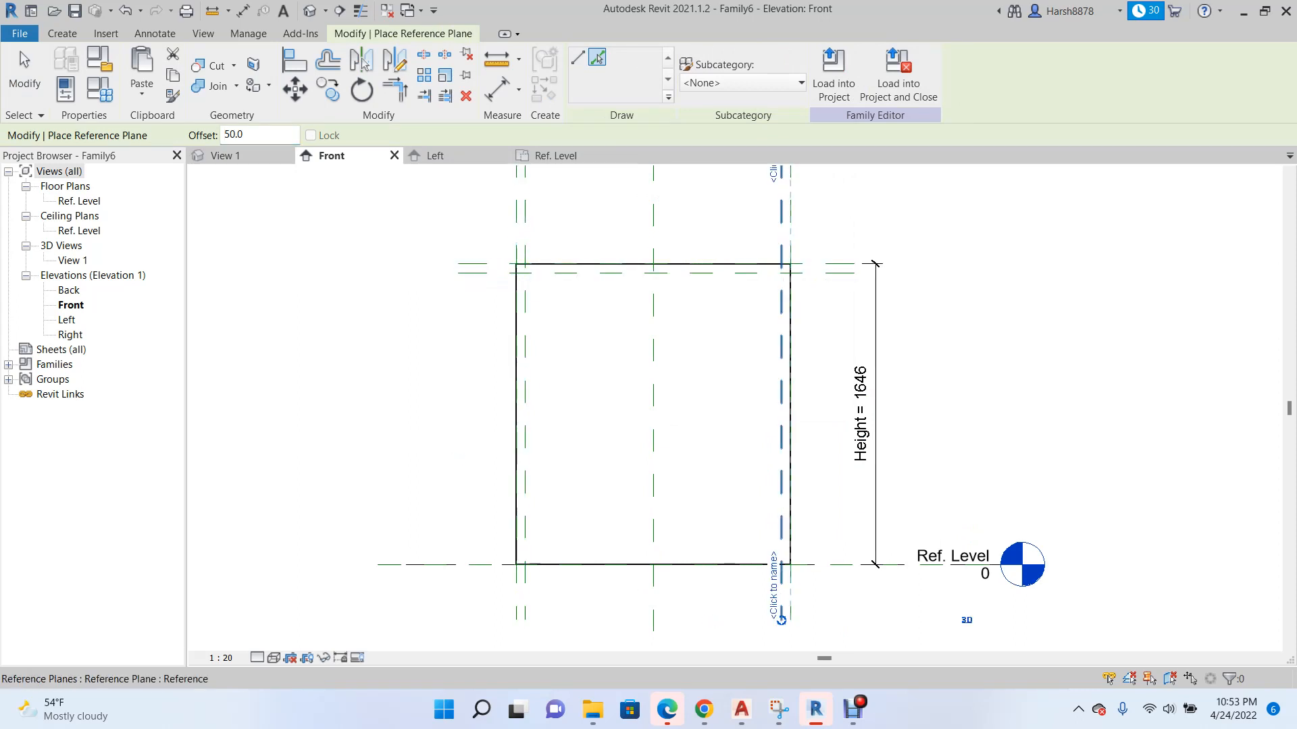
left_click(473, 565)
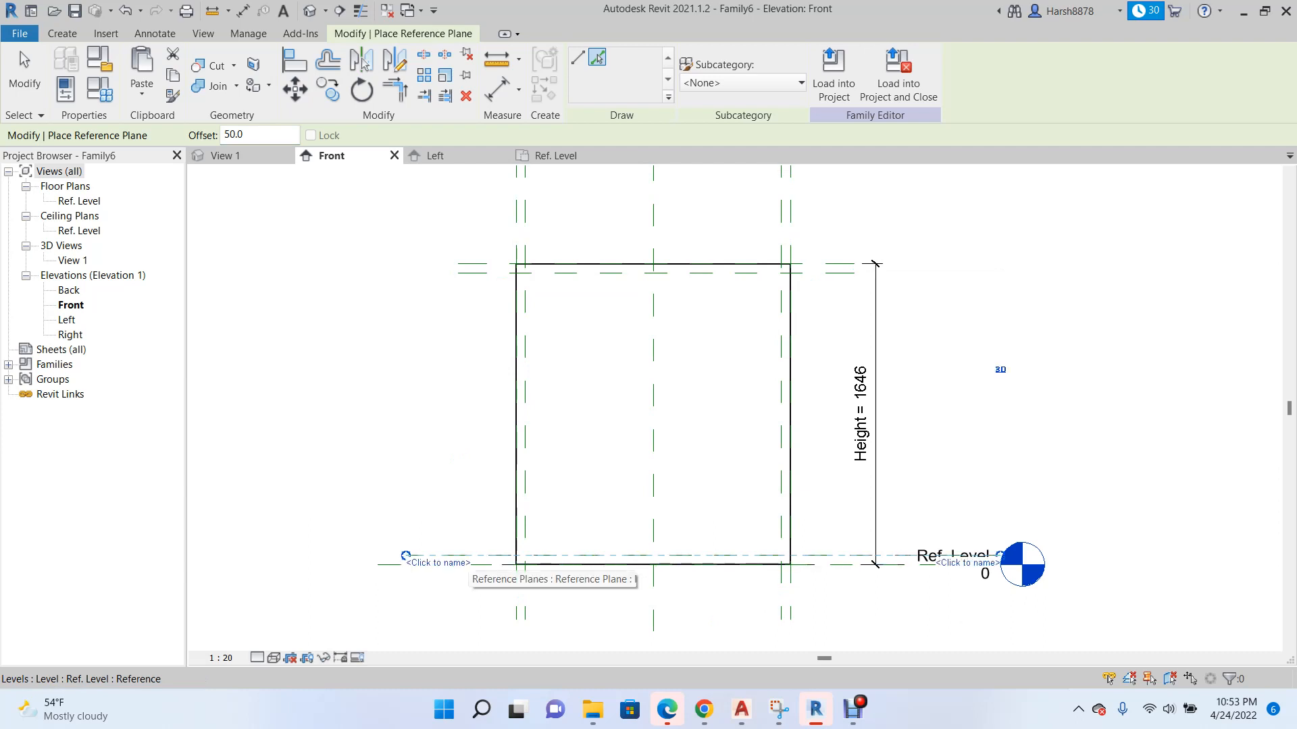
Add an aligned dimension between the top reference plane and the offset plane just below it.
key("d")
key("i")
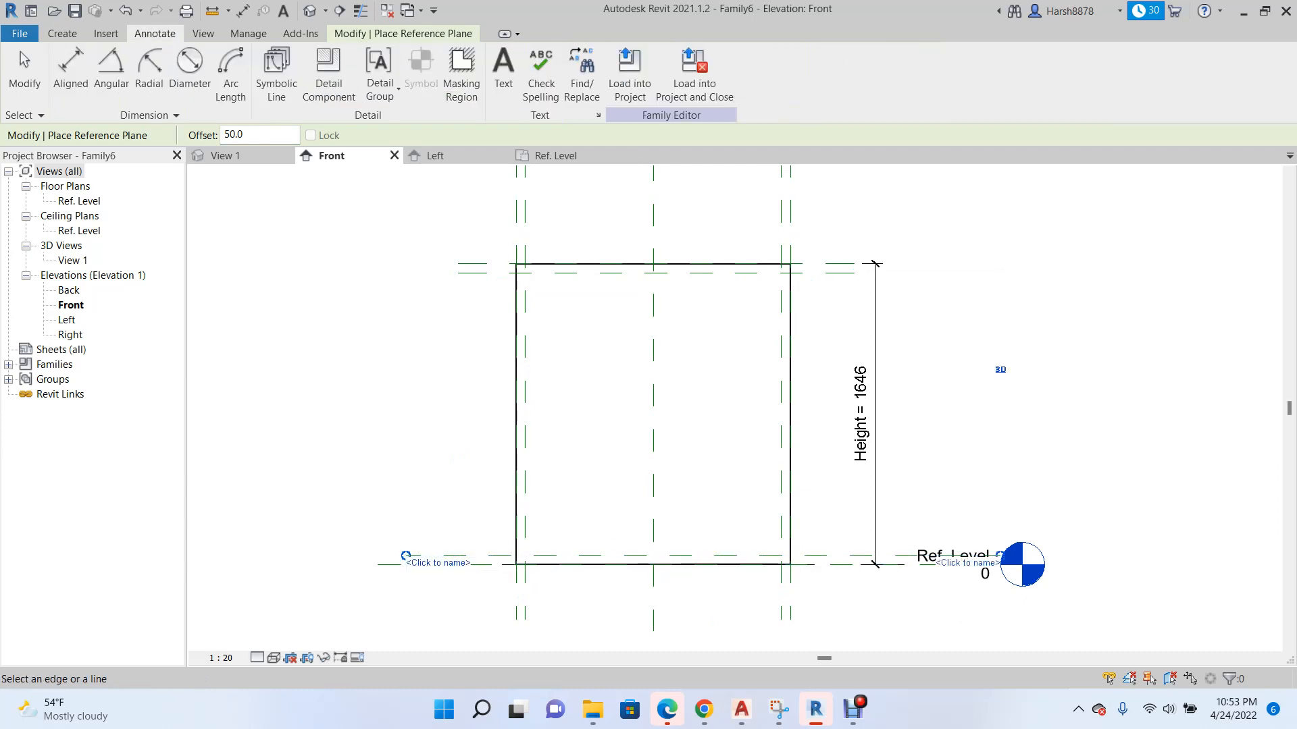
left_click(468, 259)
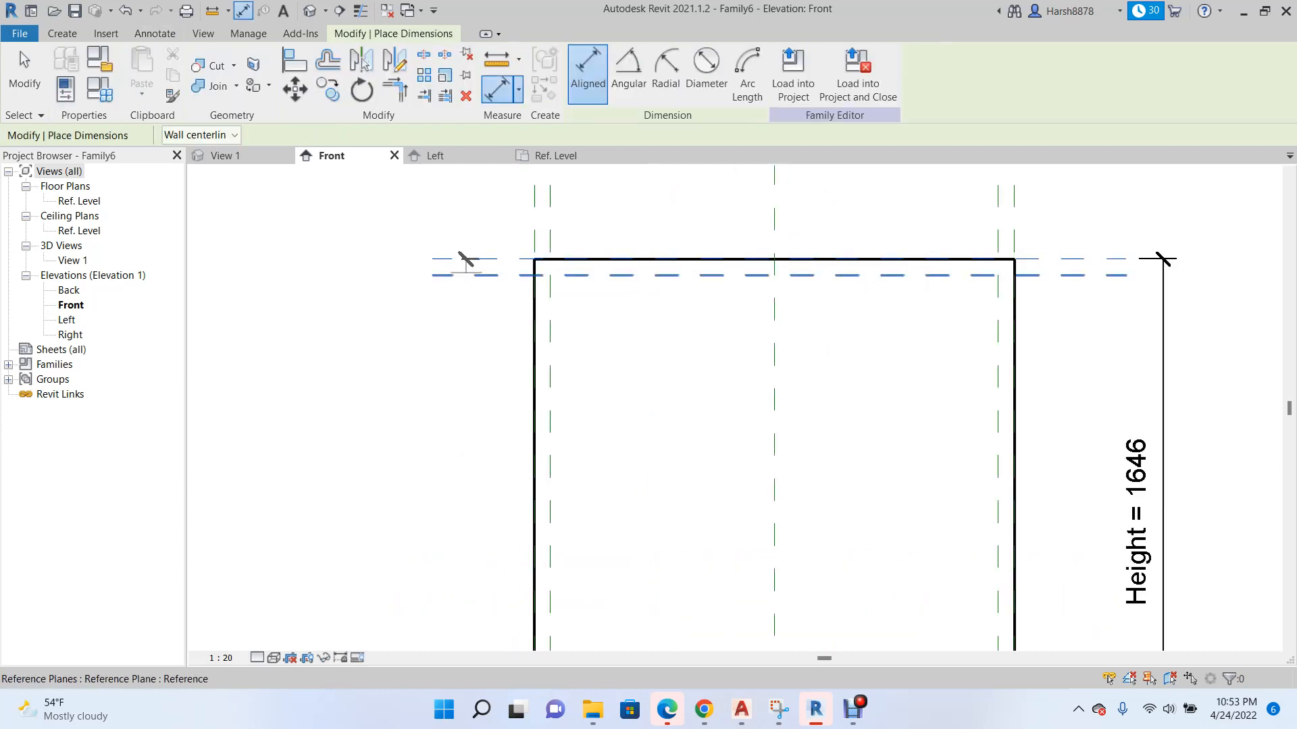
left_click(465, 275)
scroll(579, 311, "down", 2)
left_click(449, 350)
Add an aligned dimension between the base plane and the offset plane just above it.
scroll(473, 594, "up", 3)
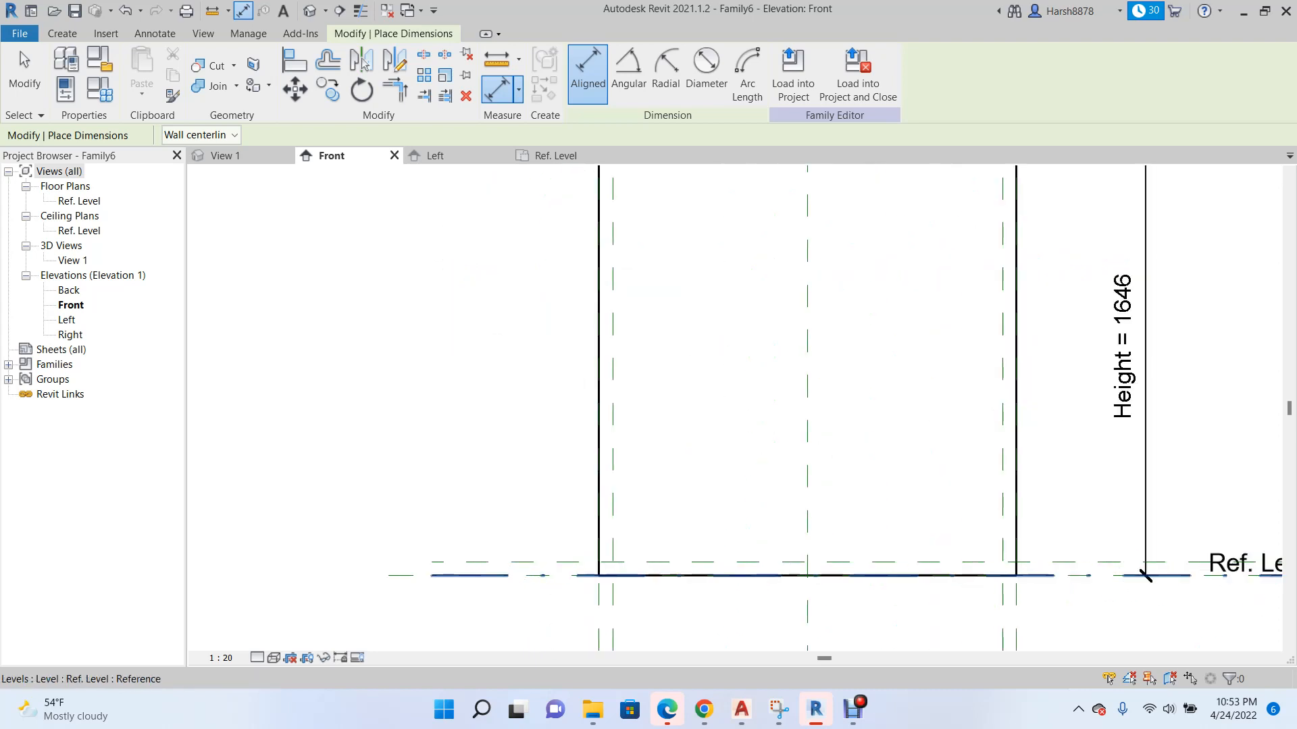
left_click(448, 574)
left_click(447, 562)
scroll(454, 563, "down", 4)
left_click(445, 509)
scroll(509, 239, "up", 2)
key("Escape")
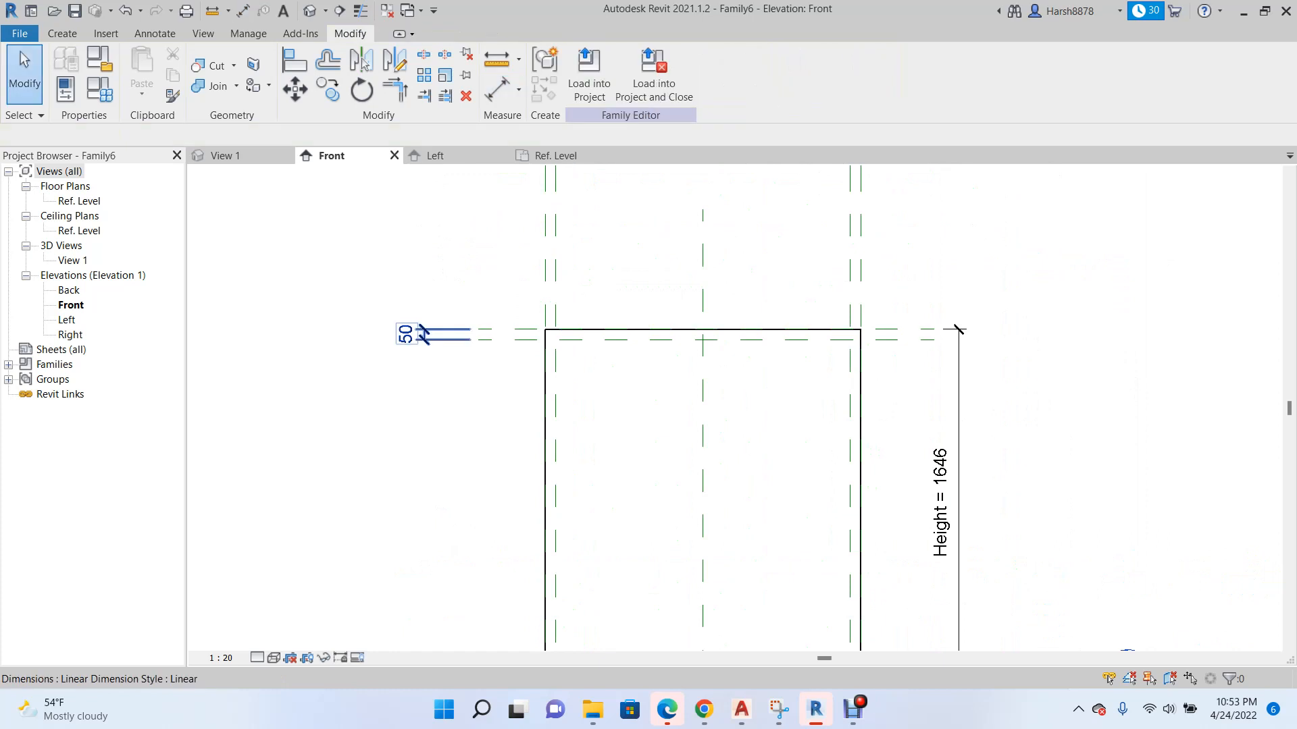
Label the dimension between the two upper horizontal planes with a new family type parameter named Thickness.
left_click(747, 71)
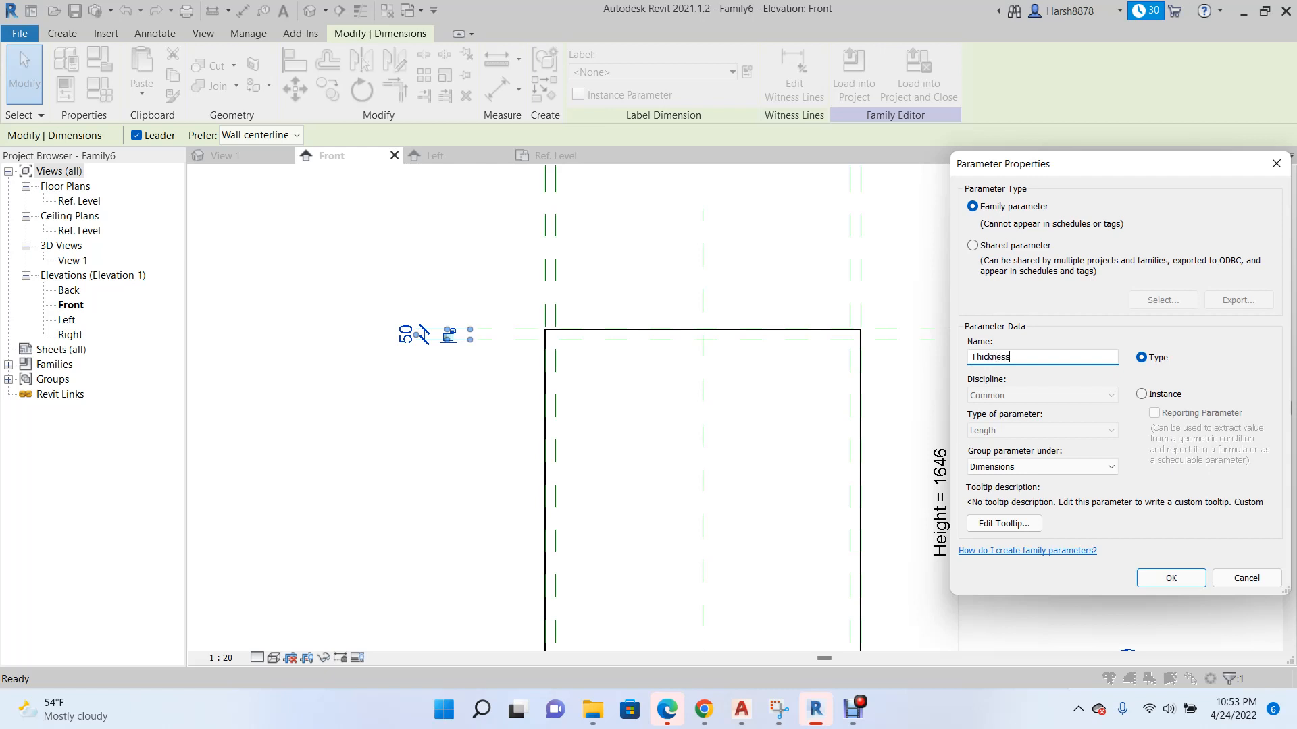
type("Thickness")
key("Return")
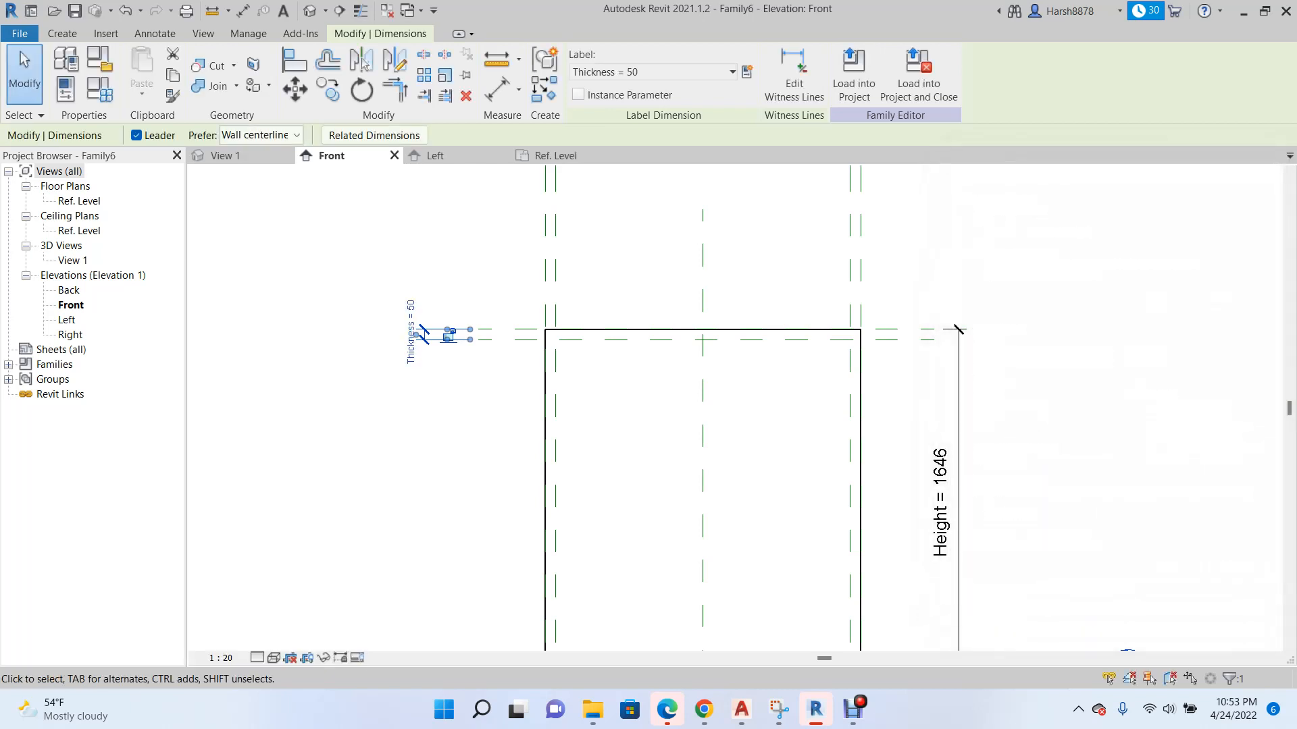
scroll(577, 341, "down", 3)
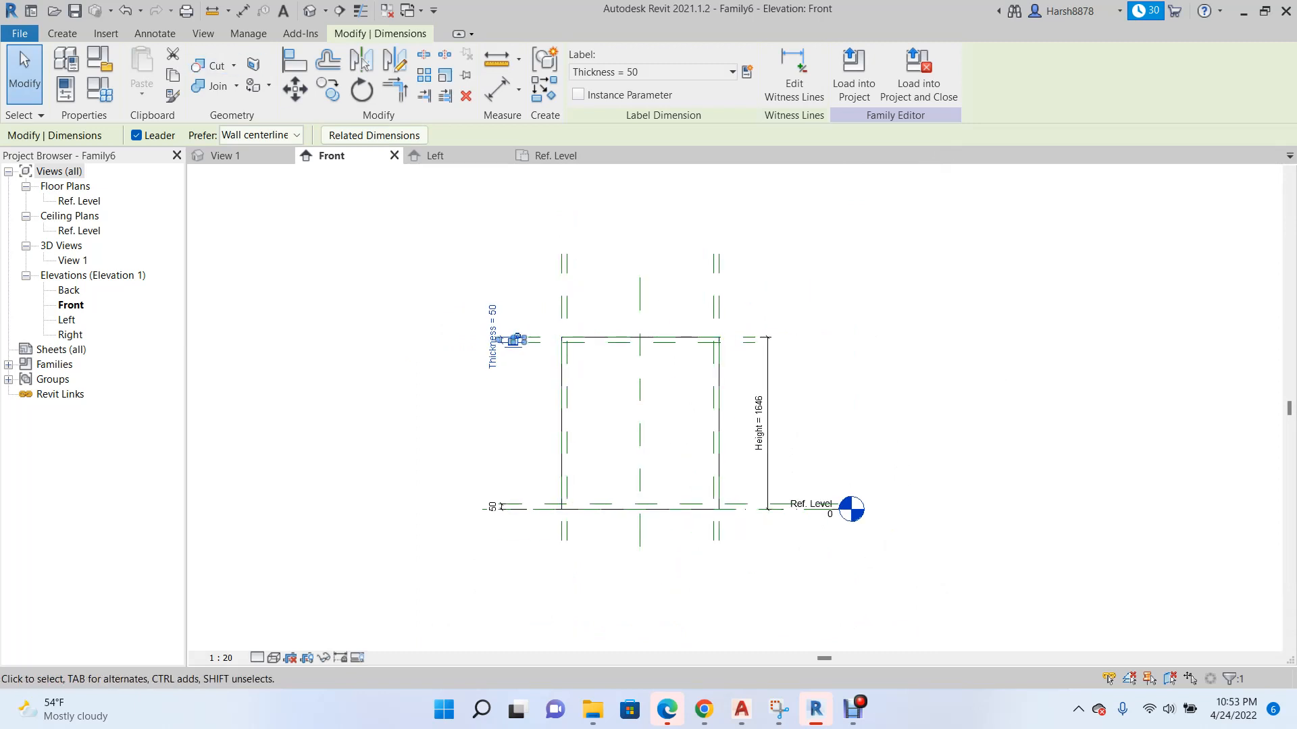
scroll(603, 380, "up", 2)
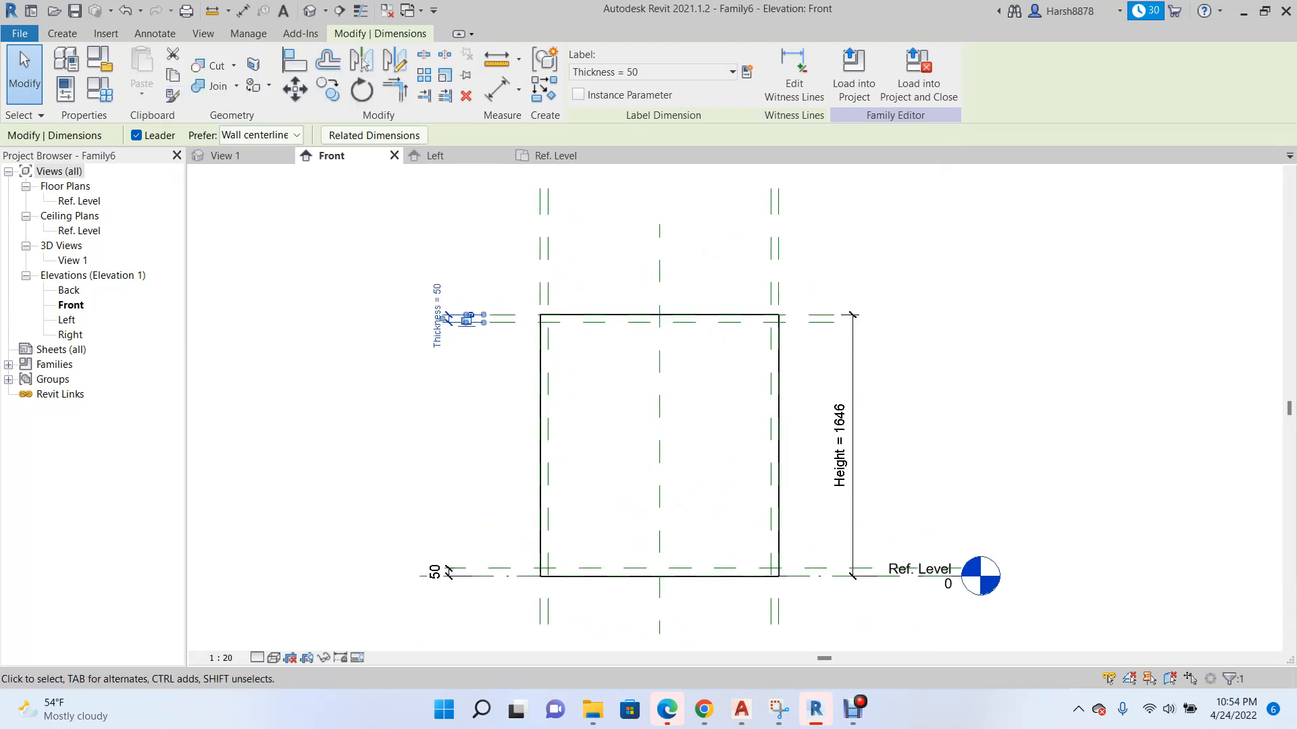
scroll(412, 342, "down", 1)
key("Escape")
Label the dimension between the two lower horizontal planes with the existing Thickness parameter.
scroll(436, 526, "up", 1)
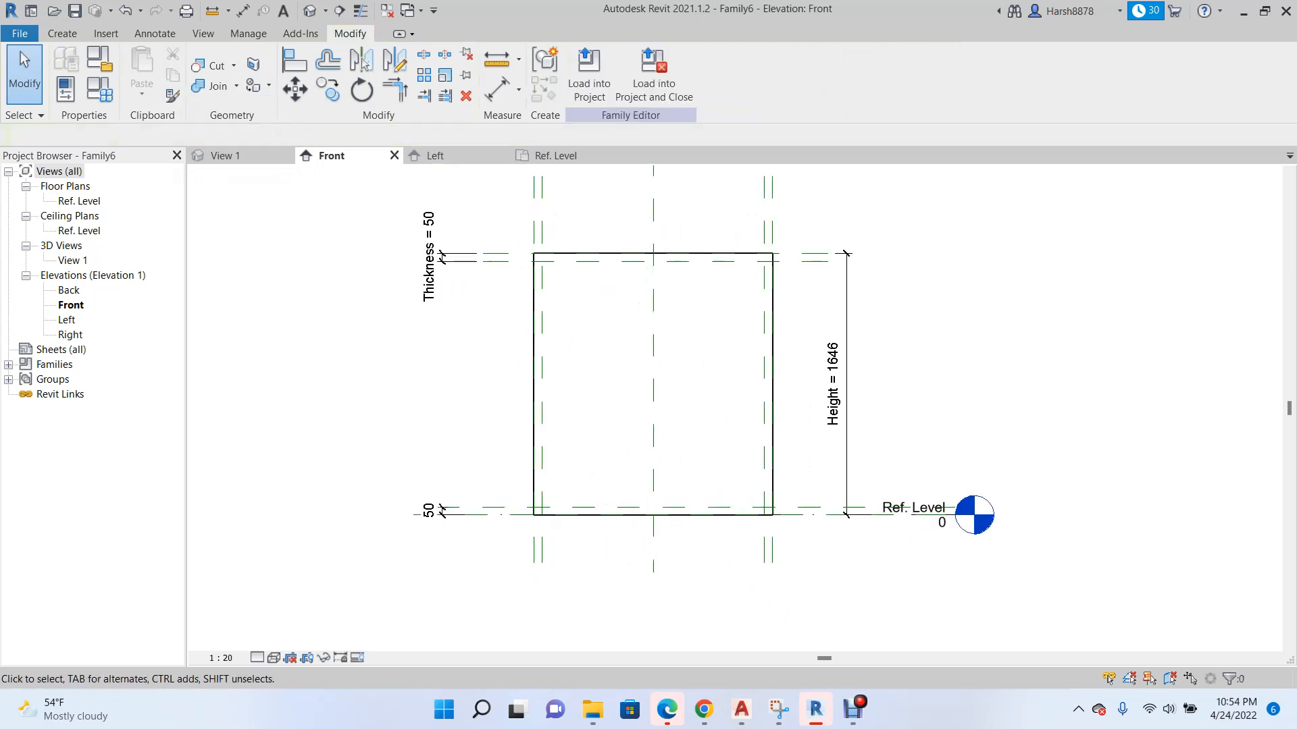
scroll(424, 532, "up", 1)
left_click(429, 508)
left_click(747, 72)
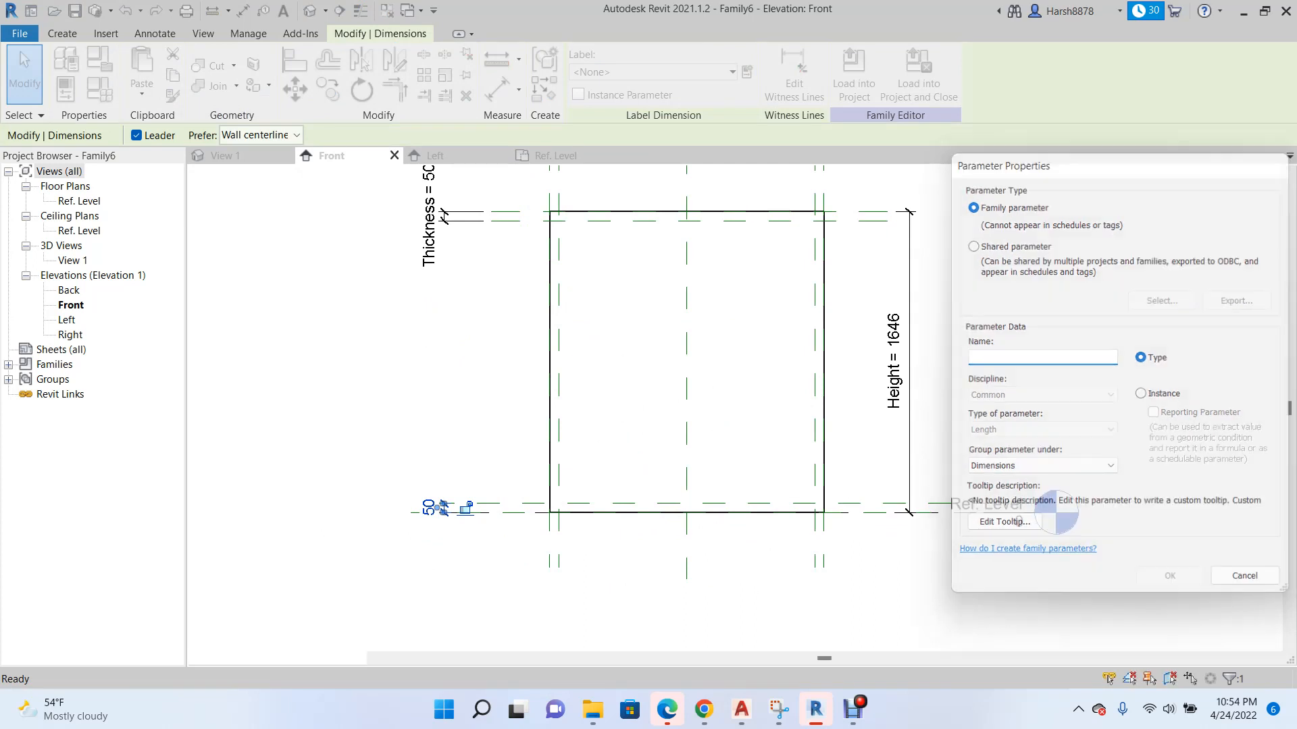
left_click(1276, 163)
left_click(732, 72)
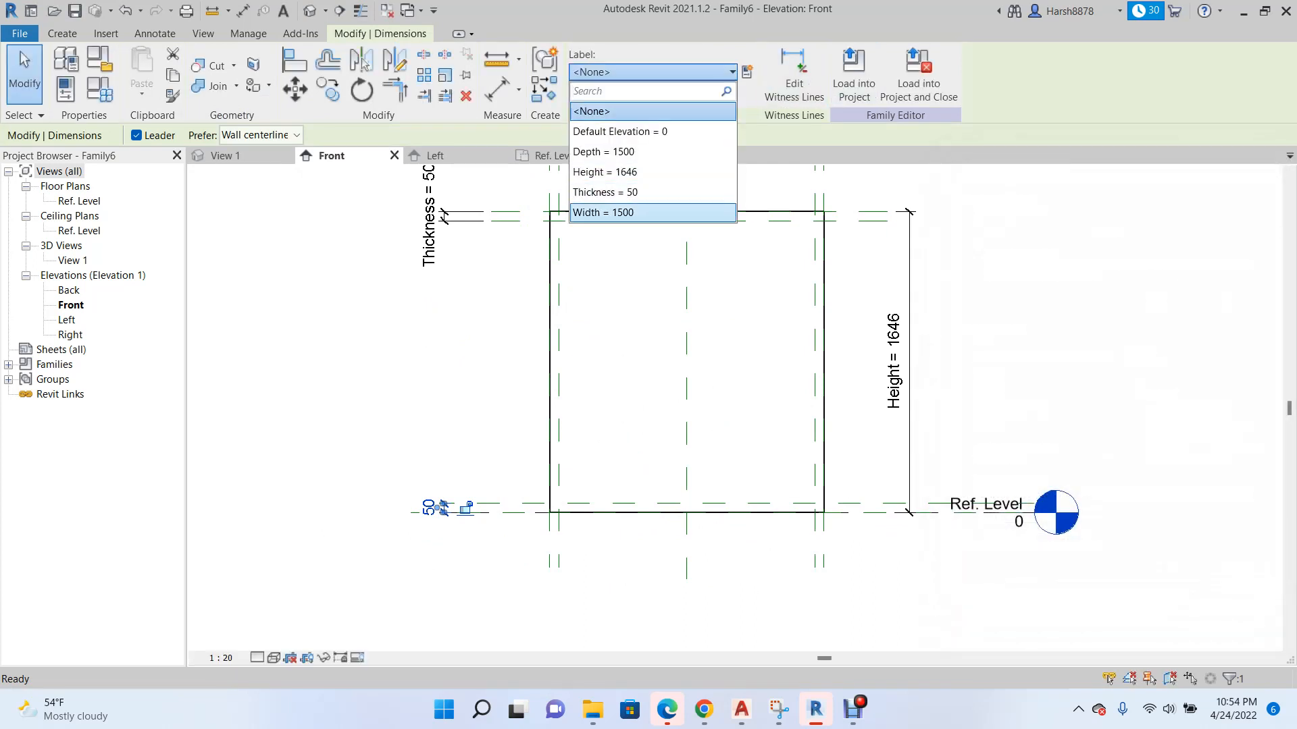
left_click(605, 192)
scroll(504, 393, "down", 2)
key("Escape")
scroll(466, 304, "down", 1)
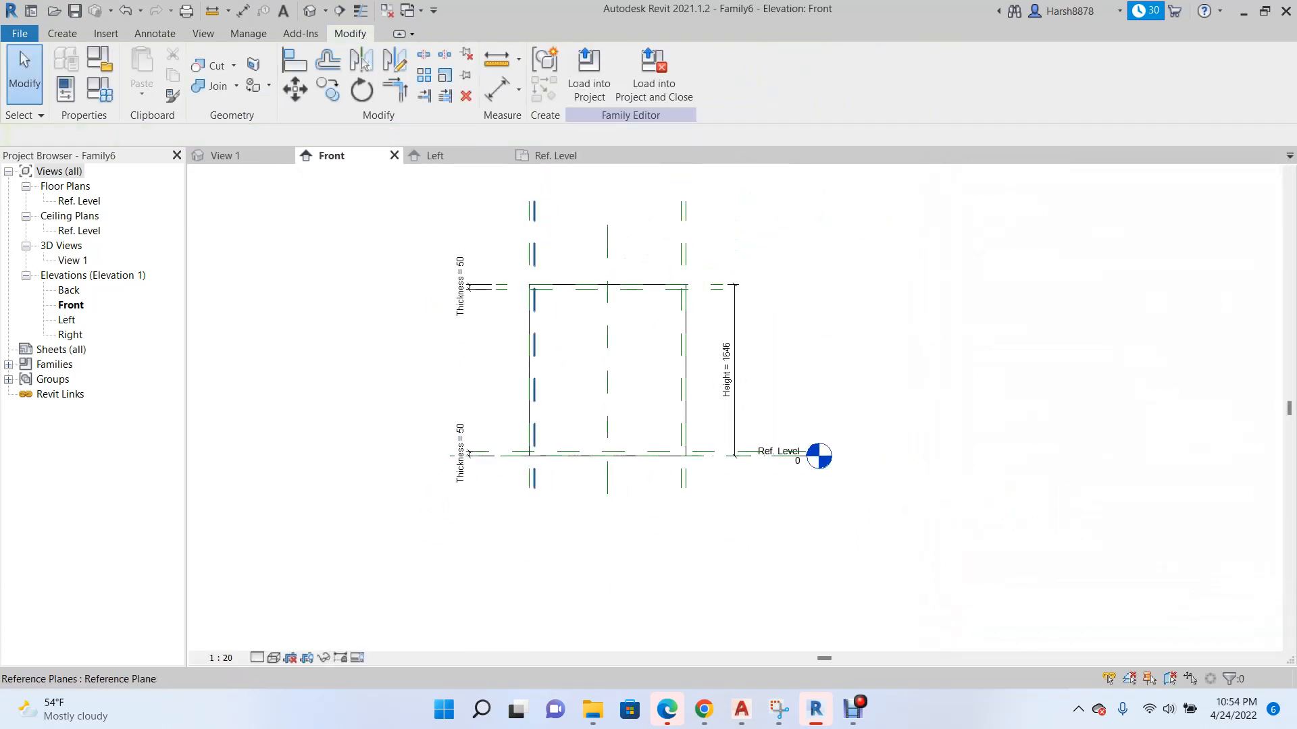
Add an aligned dimension between the outer and inner vertical reference planes along the extrusion's left side, placed above the extrusion.
scroll(551, 258, "up", 3)
left_click(155, 33)
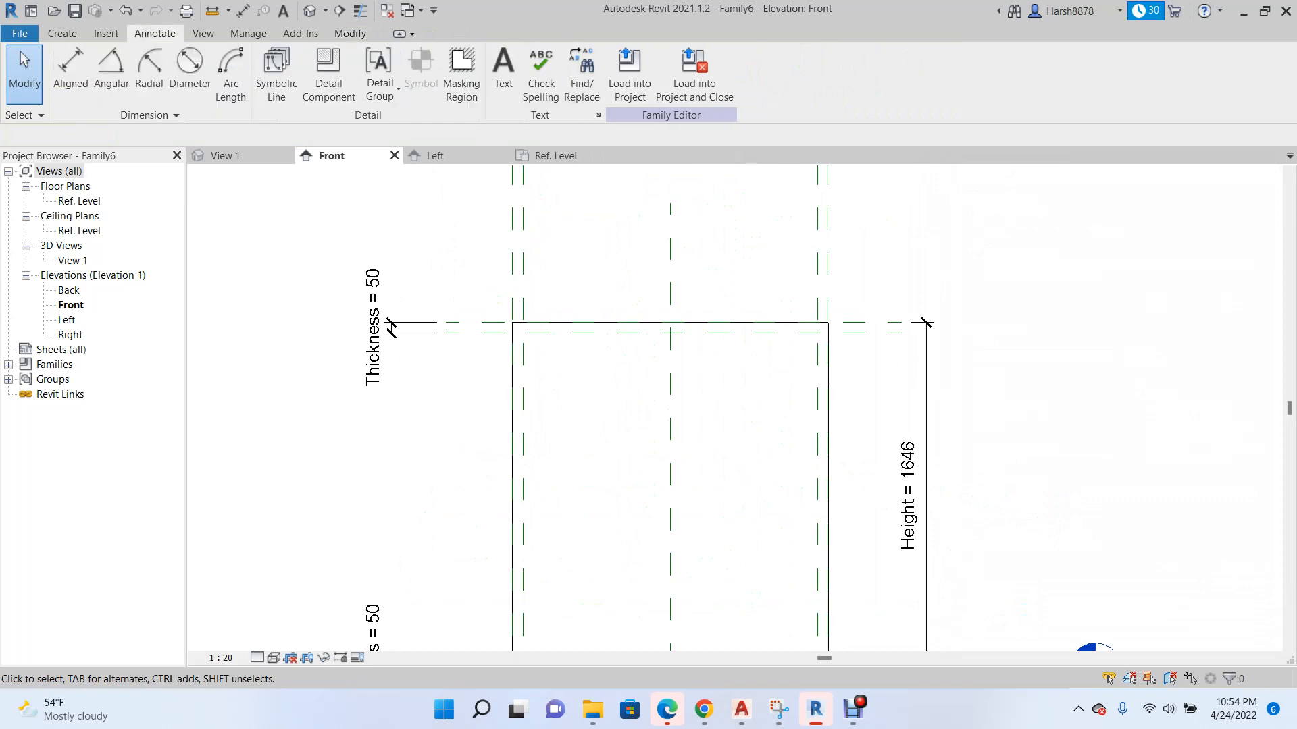
left_click(63, 64)
scroll(499, 276, "up", 2)
left_click(517, 284)
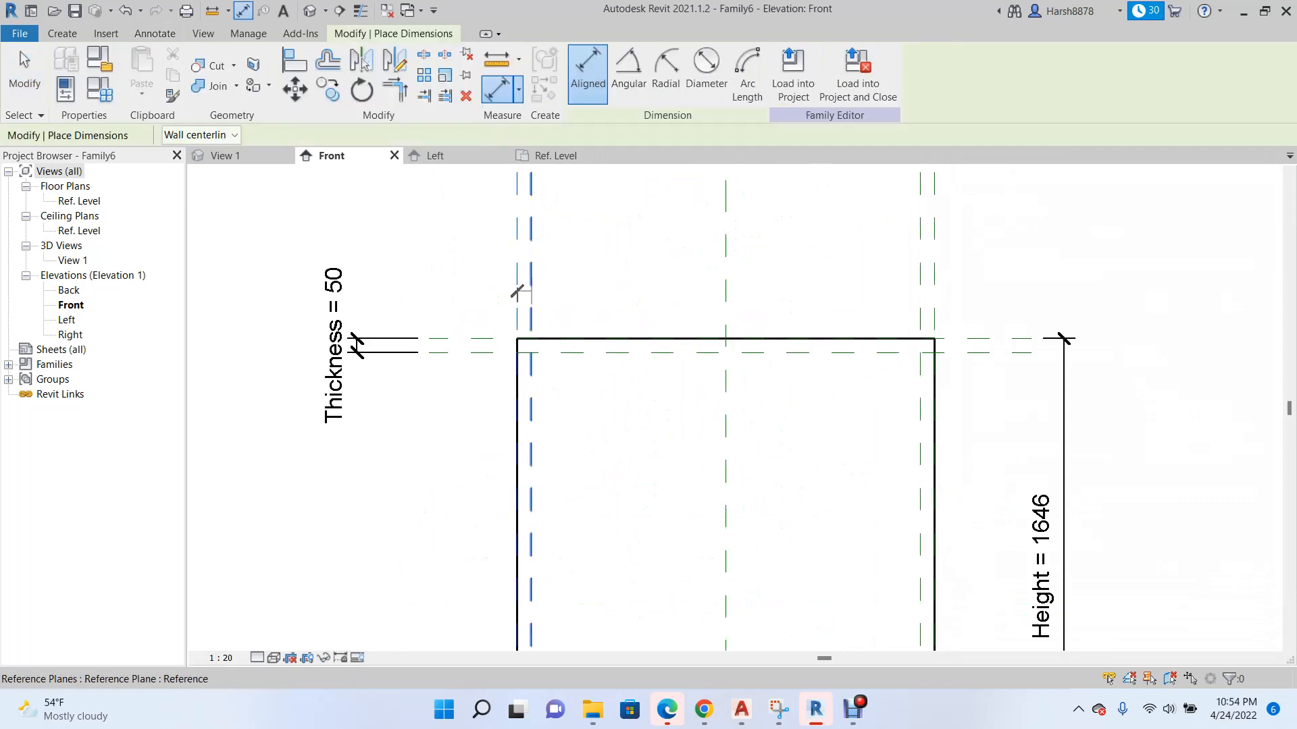
left_click(532, 290)
scroll(488, 398, "down", 2)
left_click(560, 275)
Add an aligned dimension between the outer and inner vertical reference planes along the extrusion's right side.
left_click(781, 278)
left_click(772, 276)
left_click(777, 297)
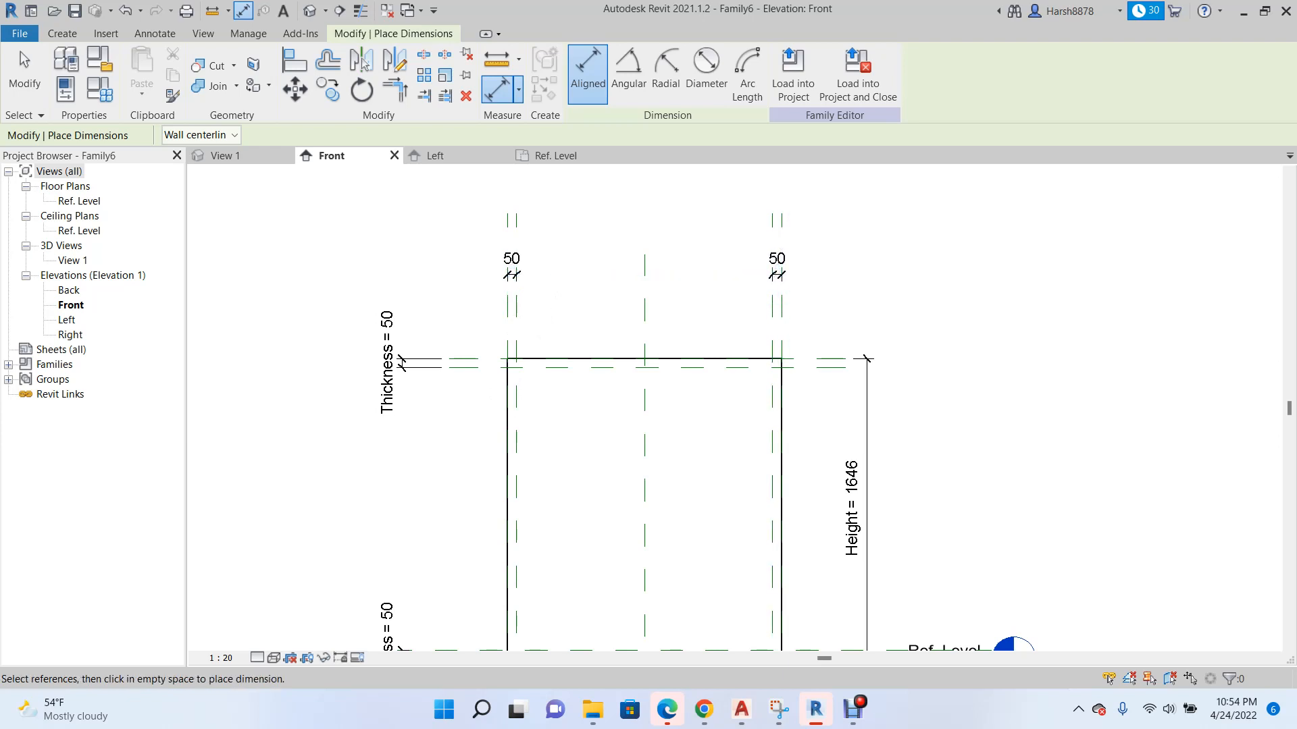
scroll(517, 276, "up", 2)
key("Escape")
key("Escape")
Label both dimensions between the vertical plane pairs with the existing Thickness parameter.
left_click(510, 254)
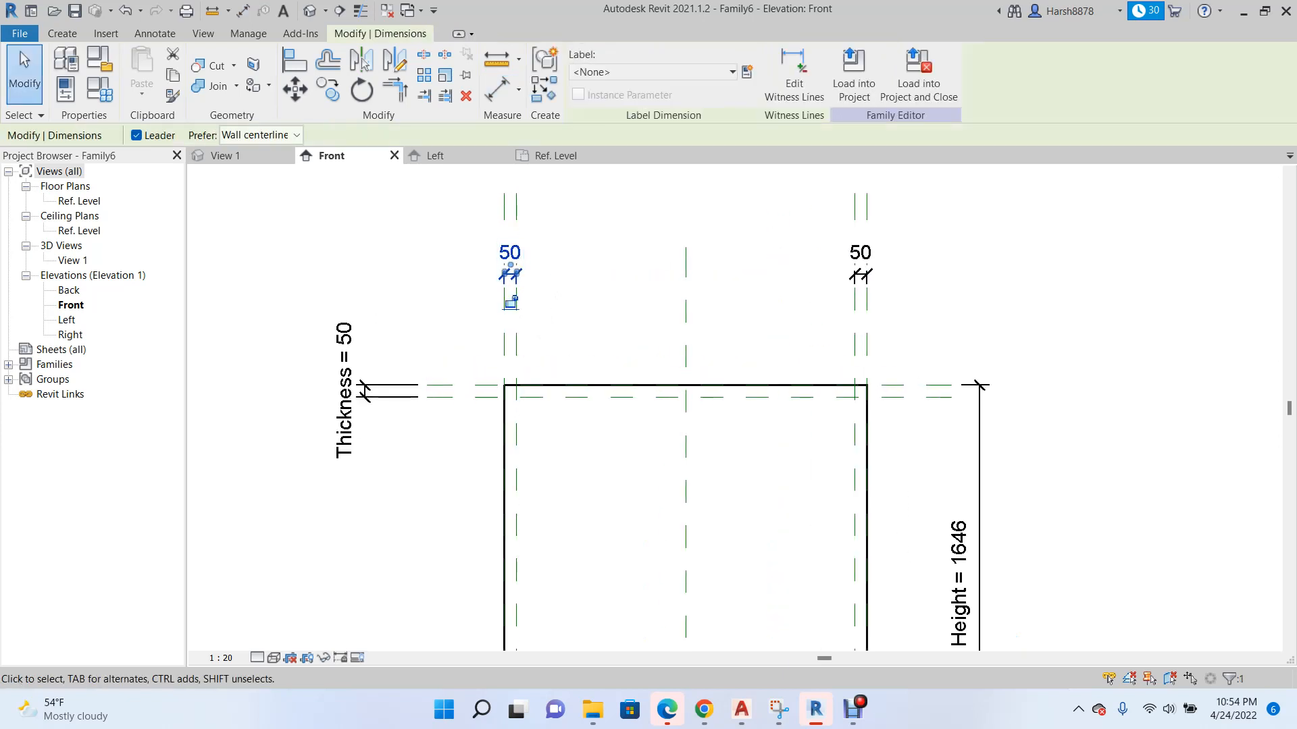
left_click(652, 72)
left_click(651, 192)
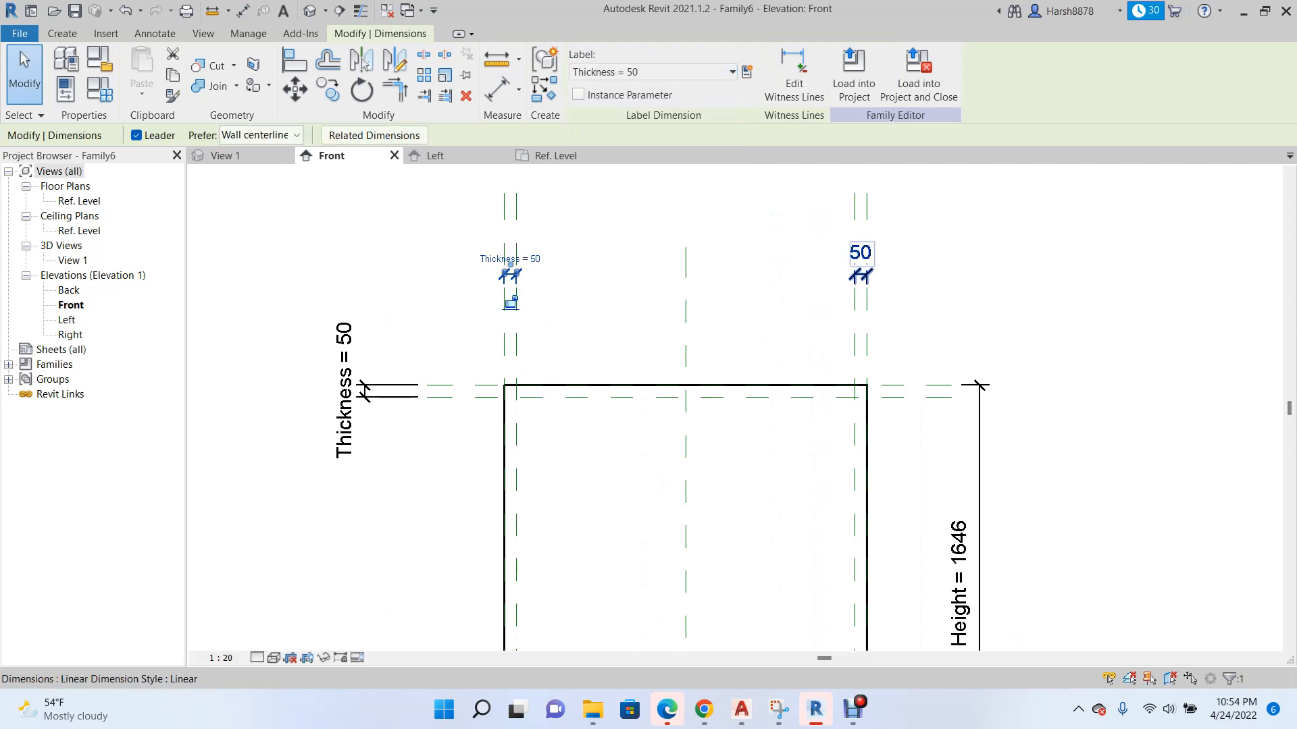
left_click(859, 254)
left_click(652, 72)
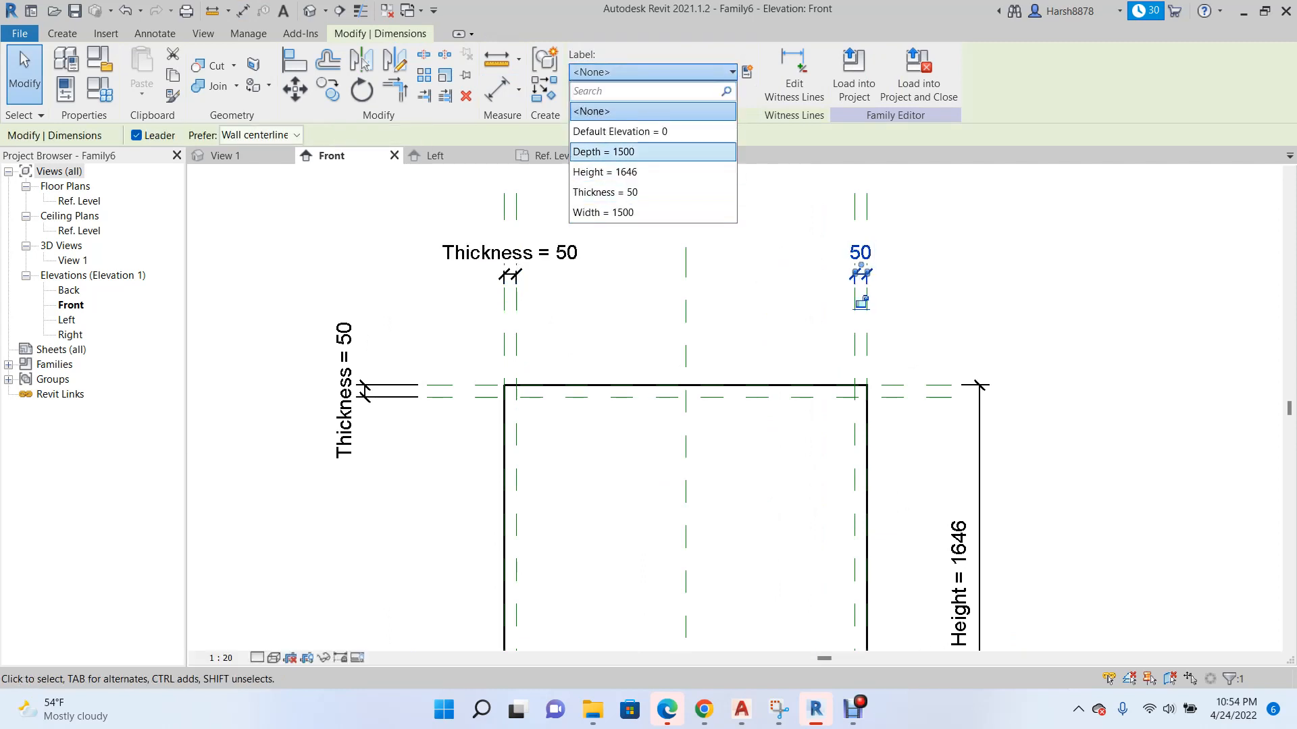
left_click(651, 191)
scroll(590, 297, "down", 2)
key("Escape")
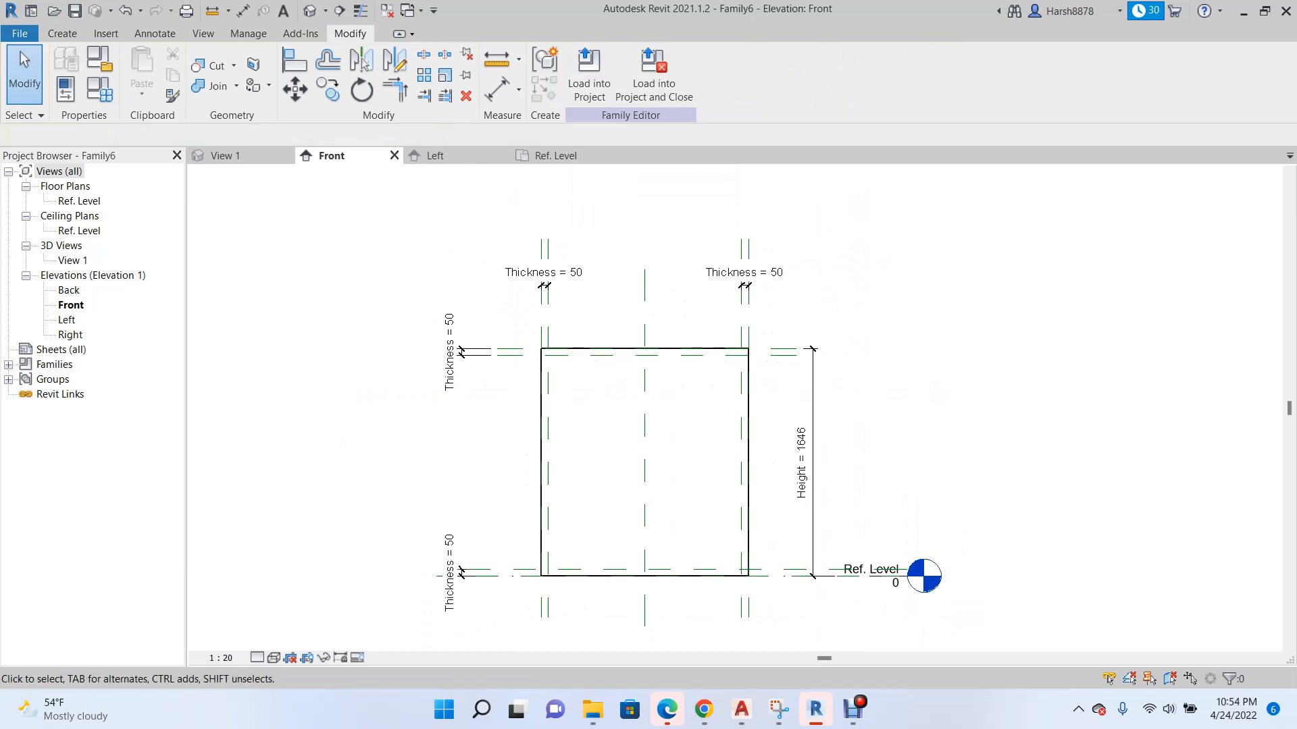
Create a reference plane offset 300 below the inner horizontal plane near the extrusion's top edge.
scroll(609, 420, "up", 2)
scroll(362, 190, "down", 2)
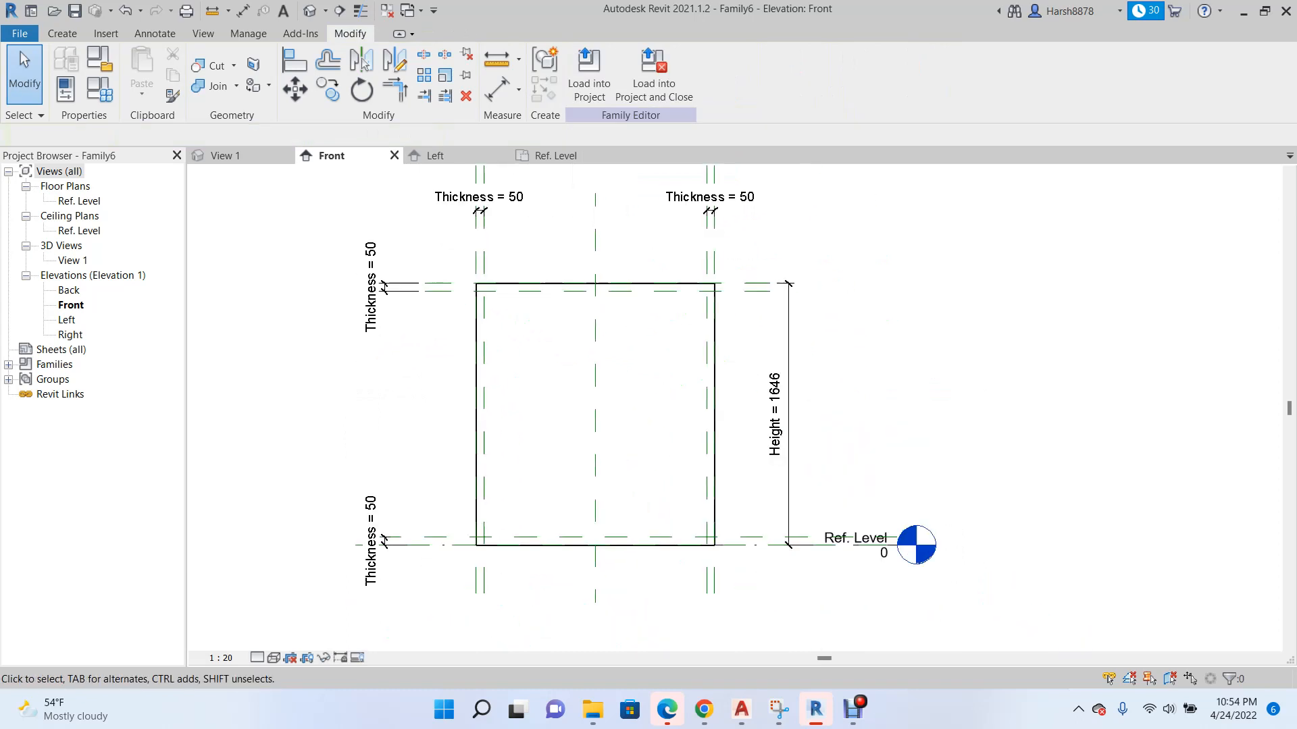
scroll(470, 313, "up", 3)
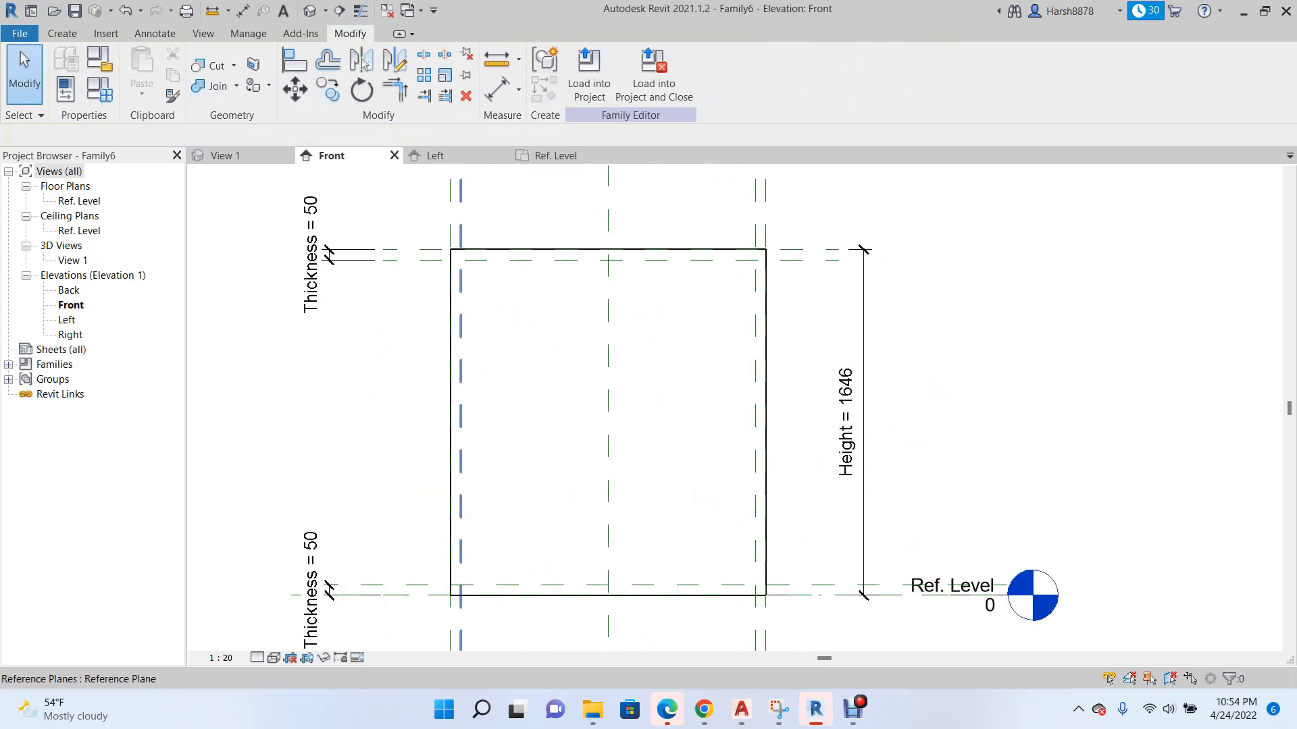
right_click(565, 245)
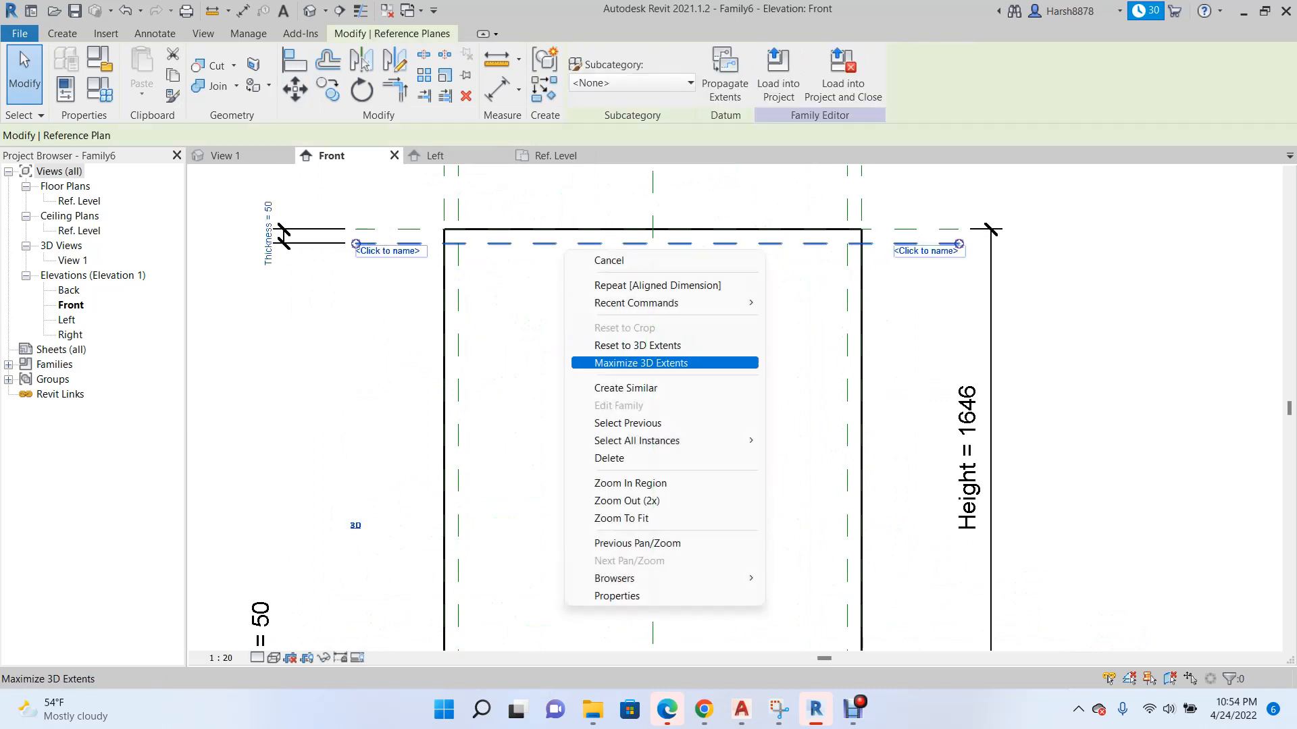
left_click(625, 388)
left_click(597, 58)
left_click(244, 135)
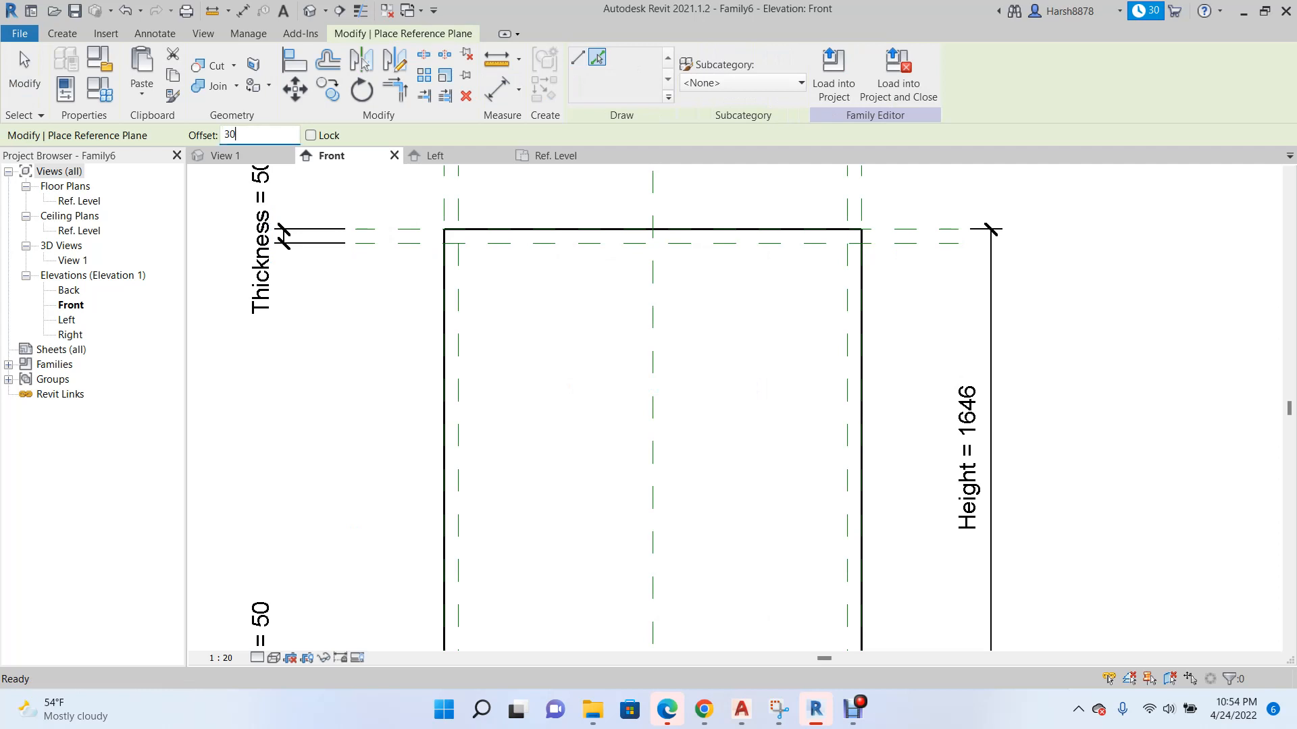
left_click(506, 245)
scroll(507, 333, "down", 1)
middle_click_drag(507, 333, 559, 370)
scroll(559, 369, "up", 1)
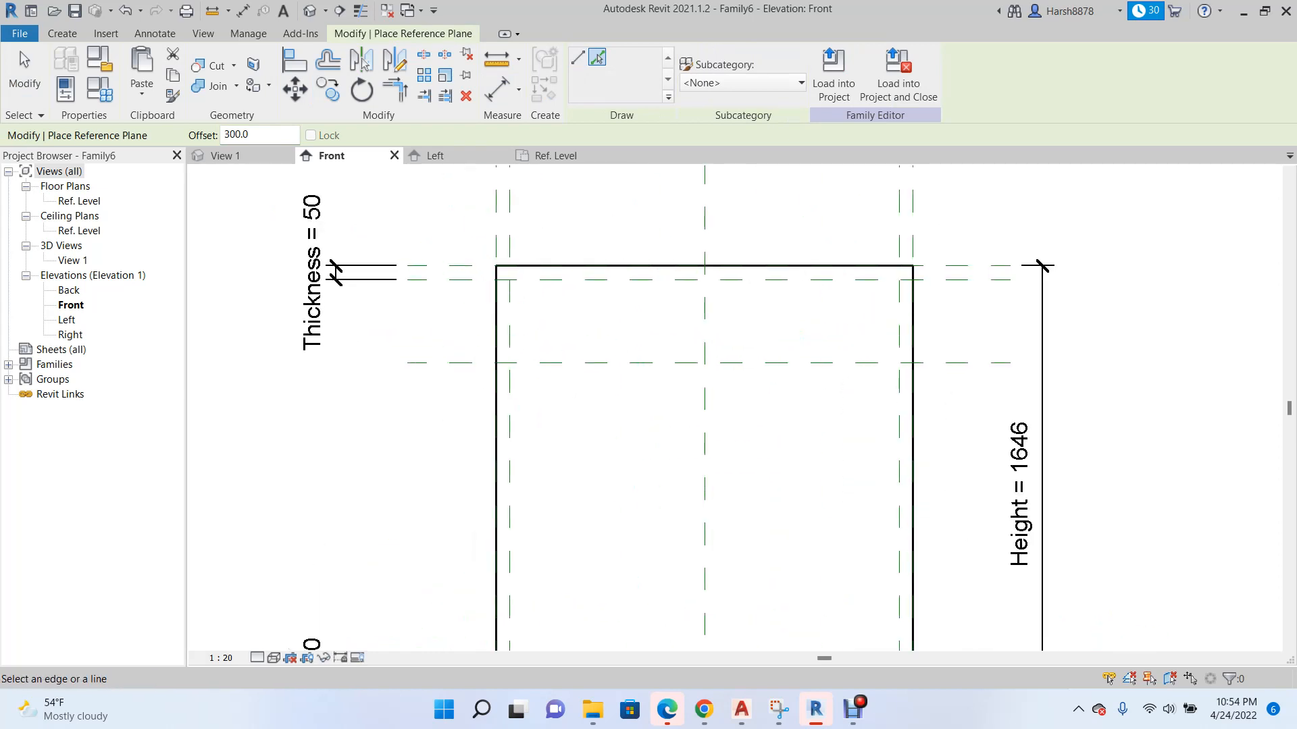
Add two more horizontal reference planes offset 50 above and 50 below the plane just created.
type("50")
key("Return")
scroll(686, 387, "up", 2)
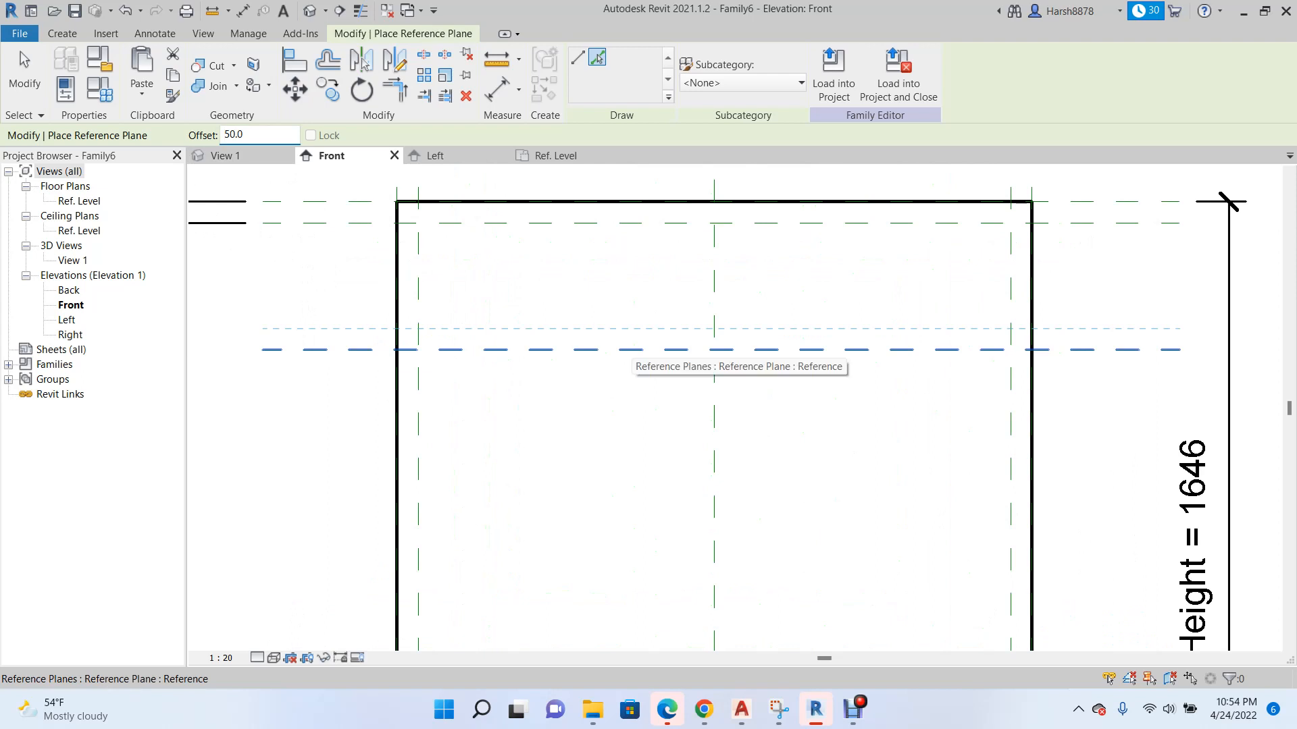
left_click(638, 350)
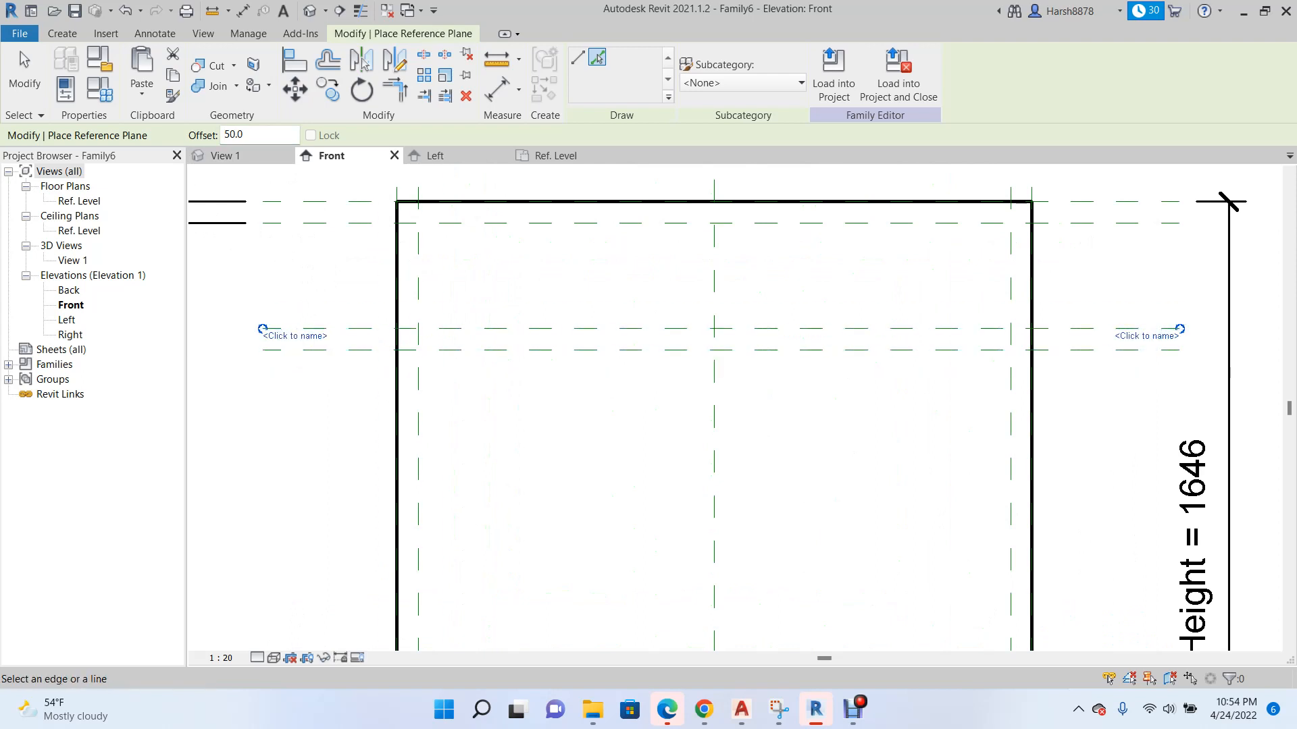
scroll(547, 363, "down", 1)
left_click(520, 353)
scroll(466, 382, "down", 3)
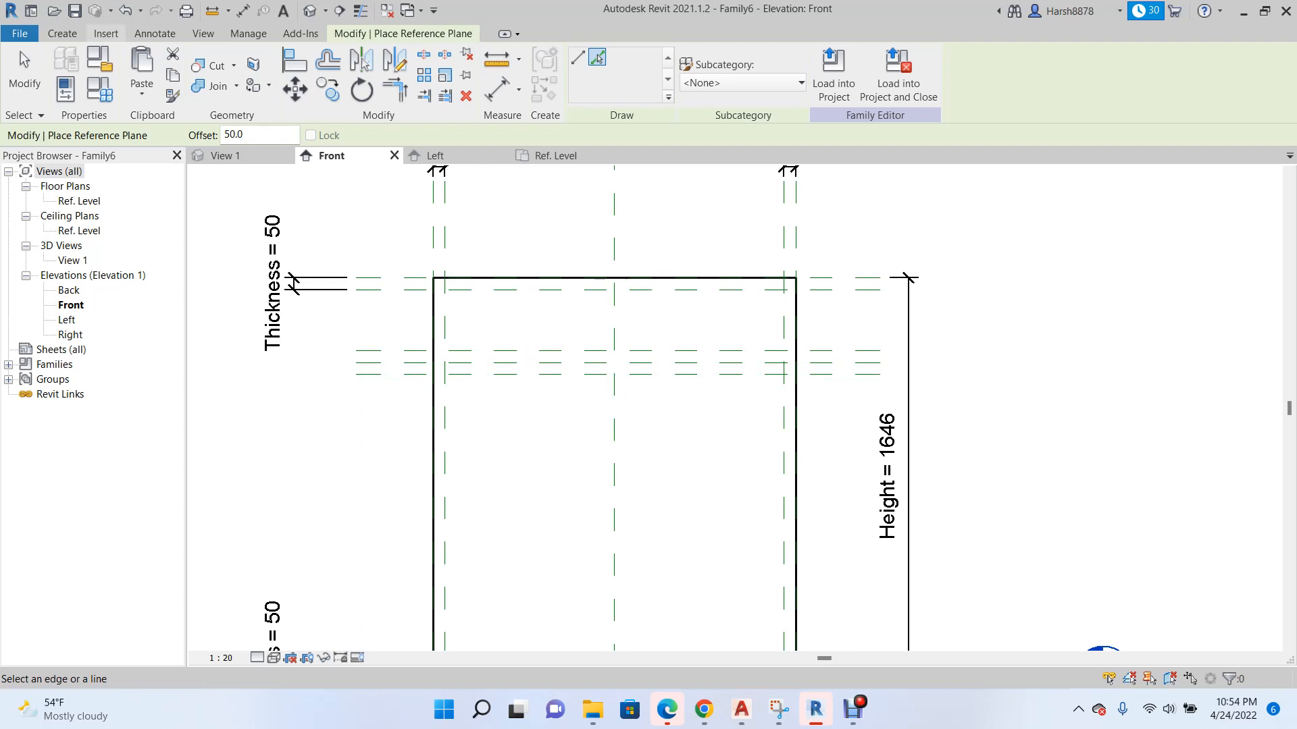
Start a void extrusion and sketch a rectangle between the inner vertical planes, from the upper inner plane down to the first of the three planes.
left_click(63, 33)
left_click(330, 74)
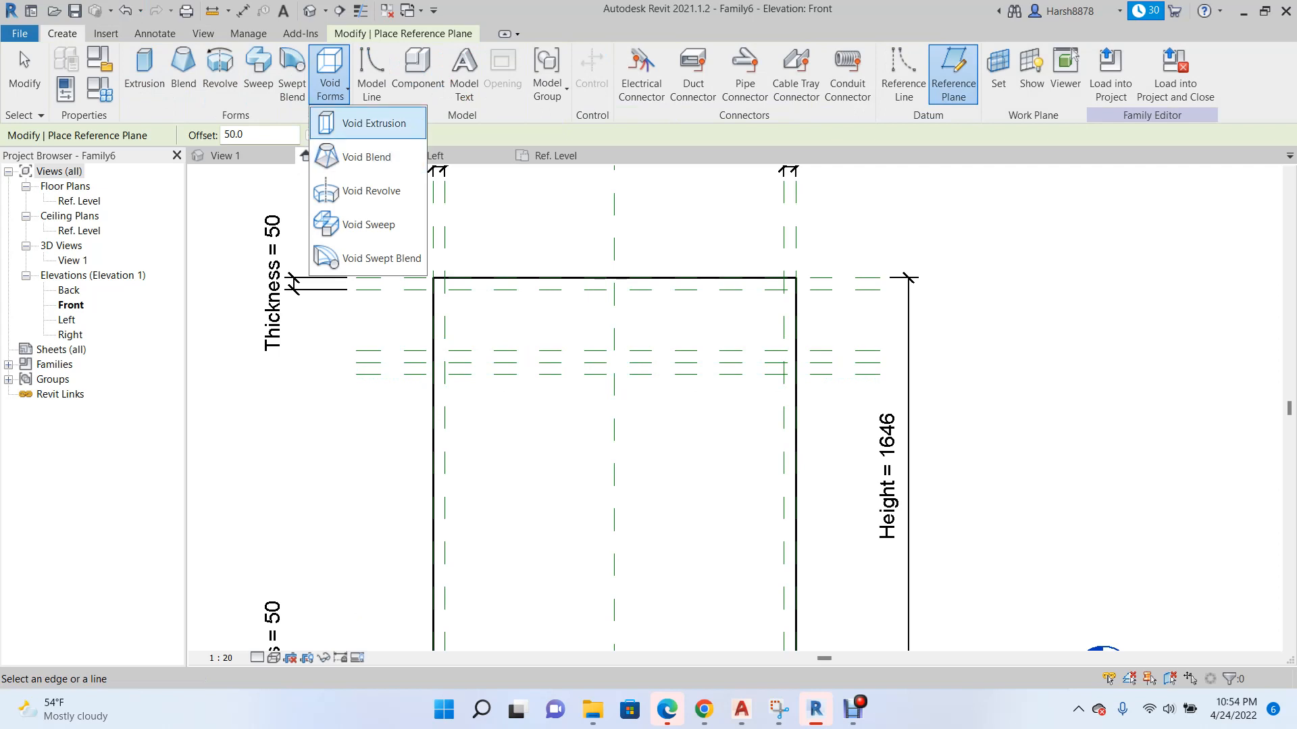
left_click(373, 123)
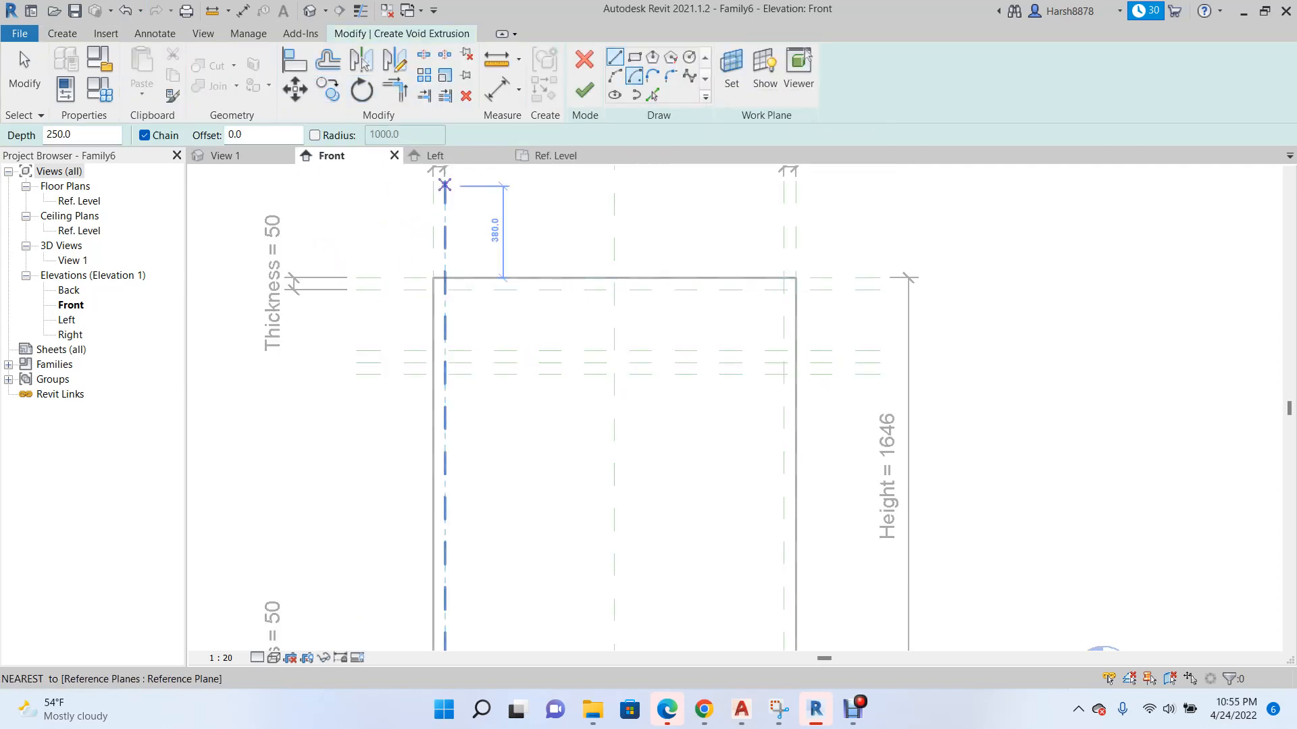
scroll(445, 184, "down", 2)
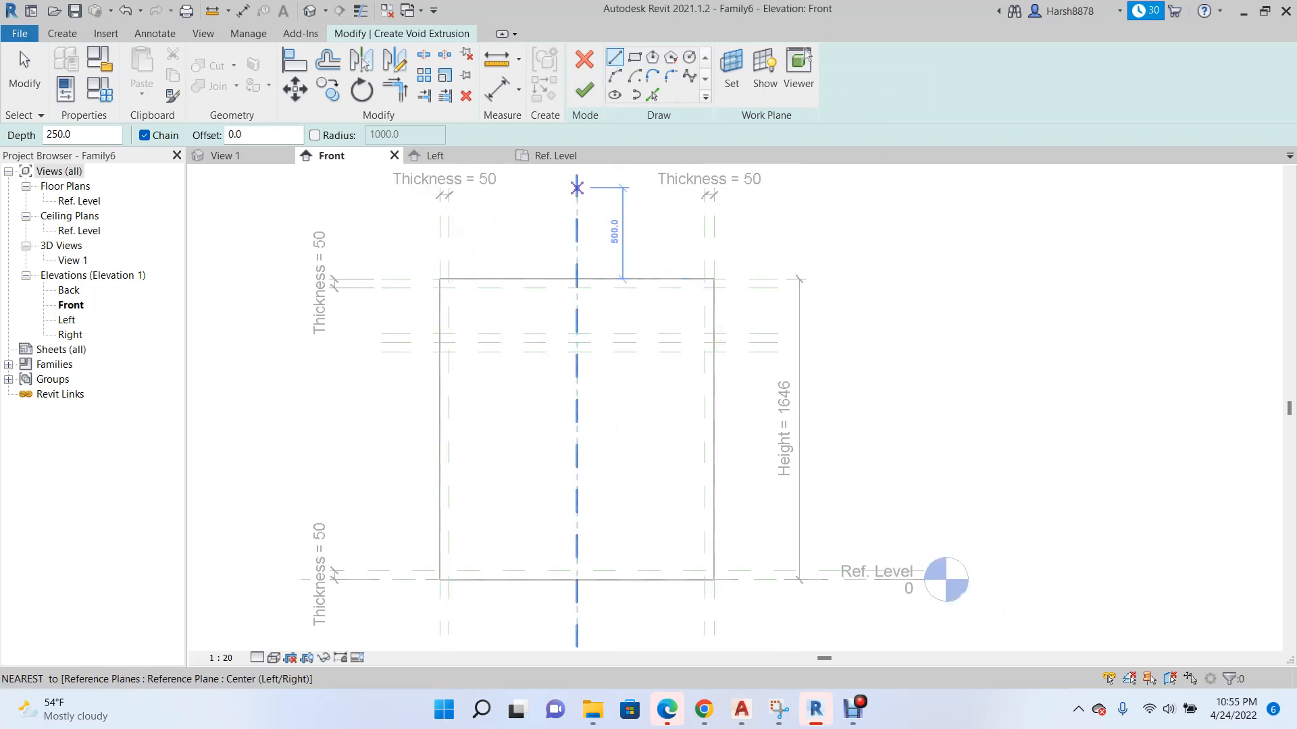
left_click(634, 57)
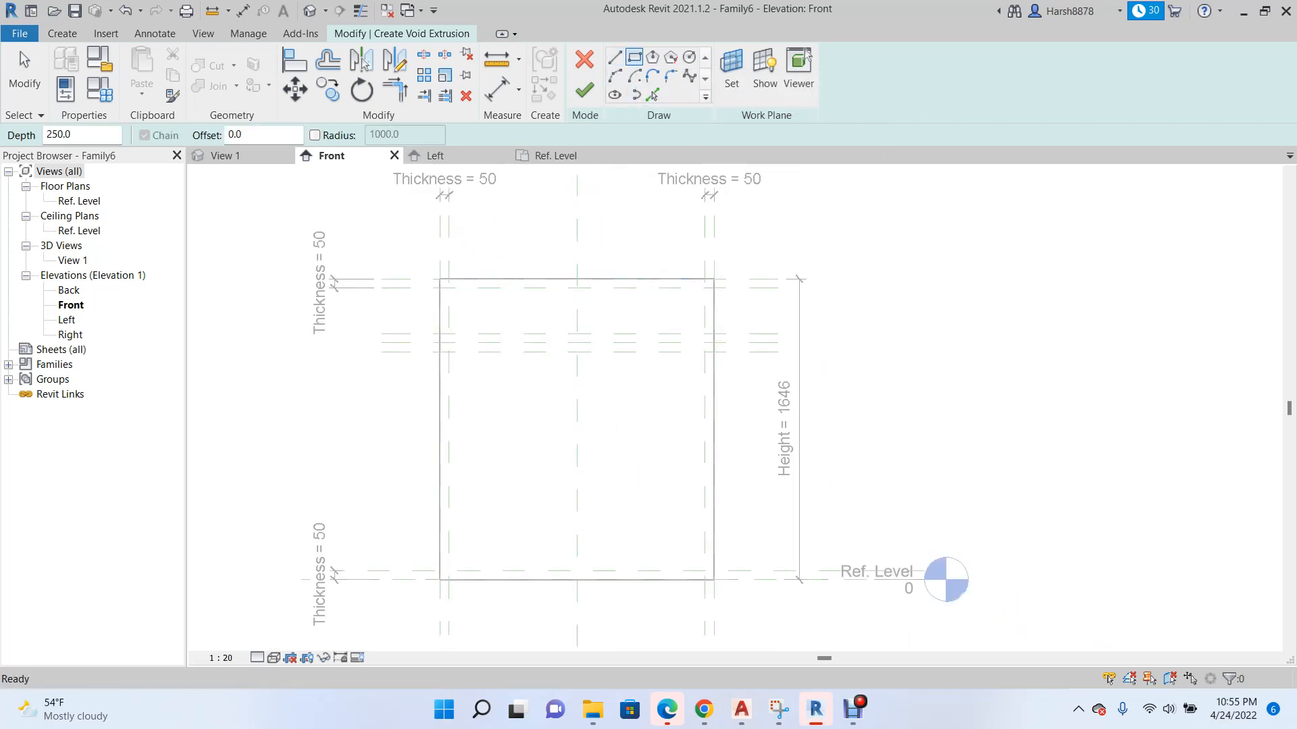
scroll(435, 328, "up", 3)
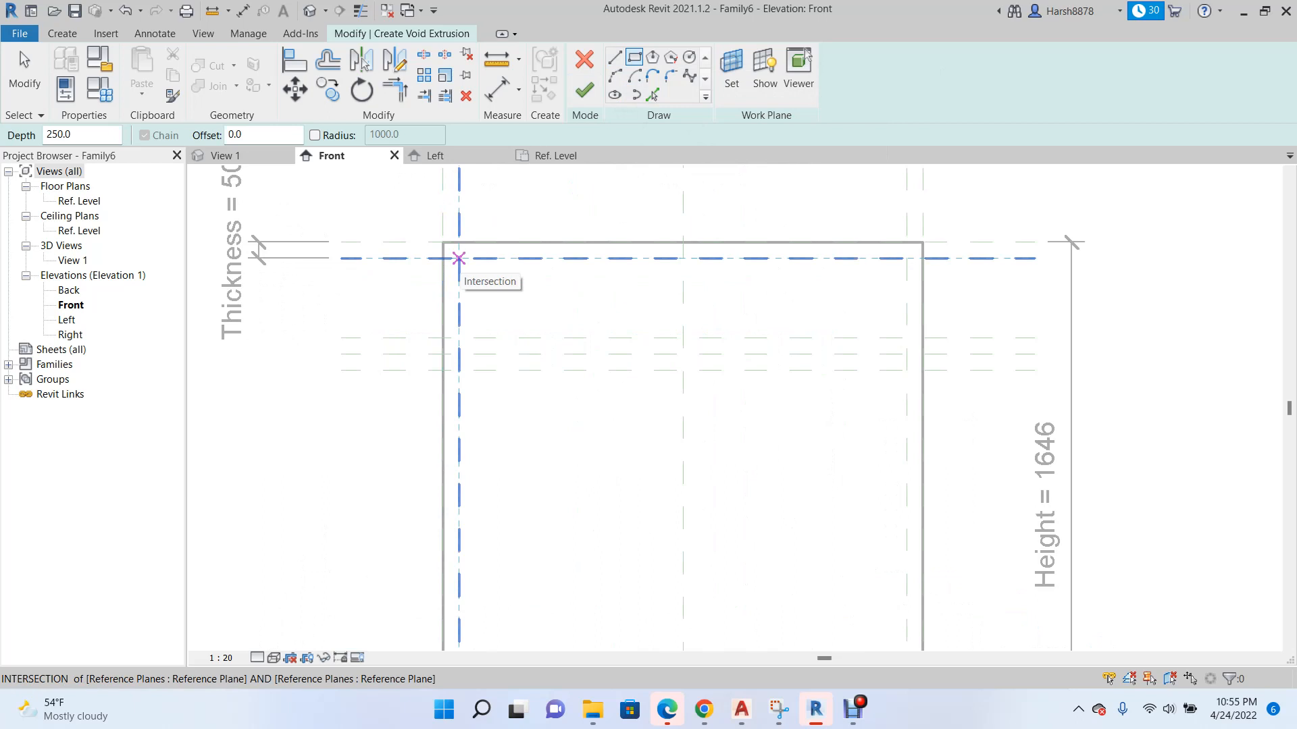
left_click(459, 258)
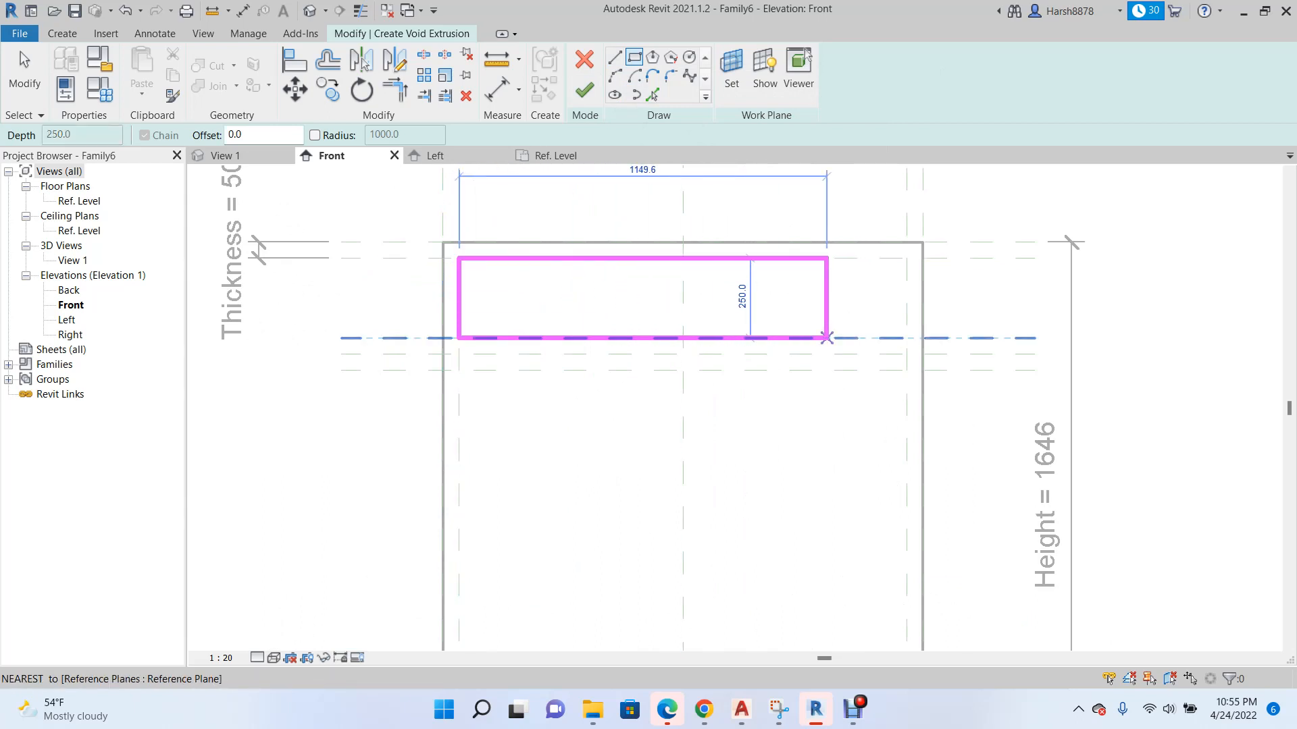
scroll(825, 335, "up", 3)
left_click(938, 343)
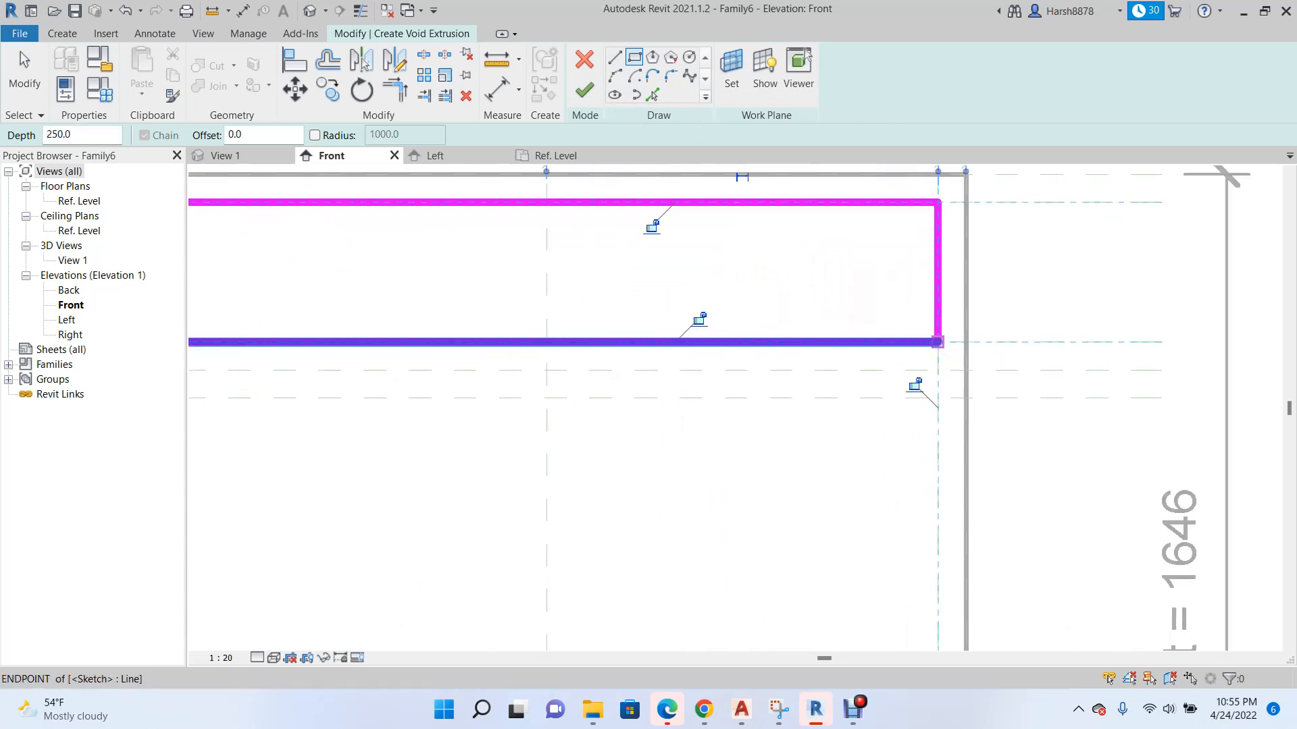
Lock all four rectangle edges to their reference planes and finish the void extrusion.
scroll(937, 342, "down", 3)
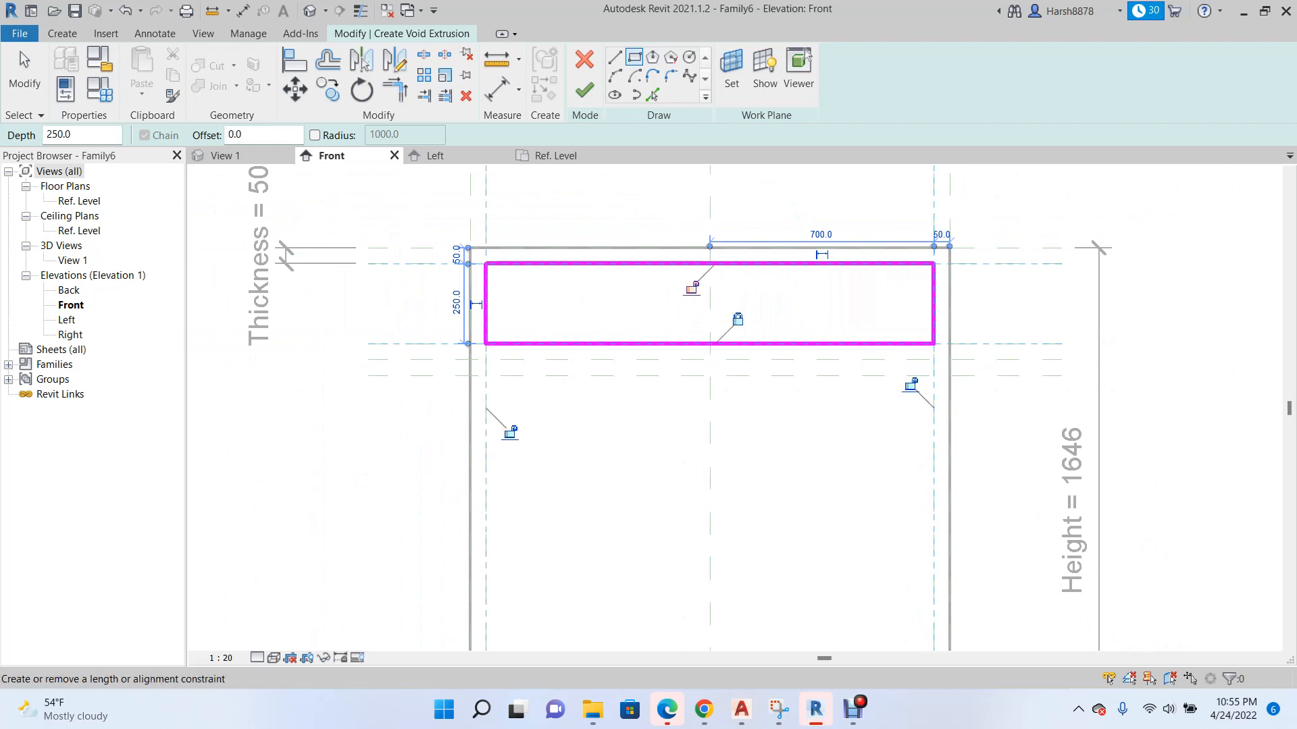
left_click(509, 433)
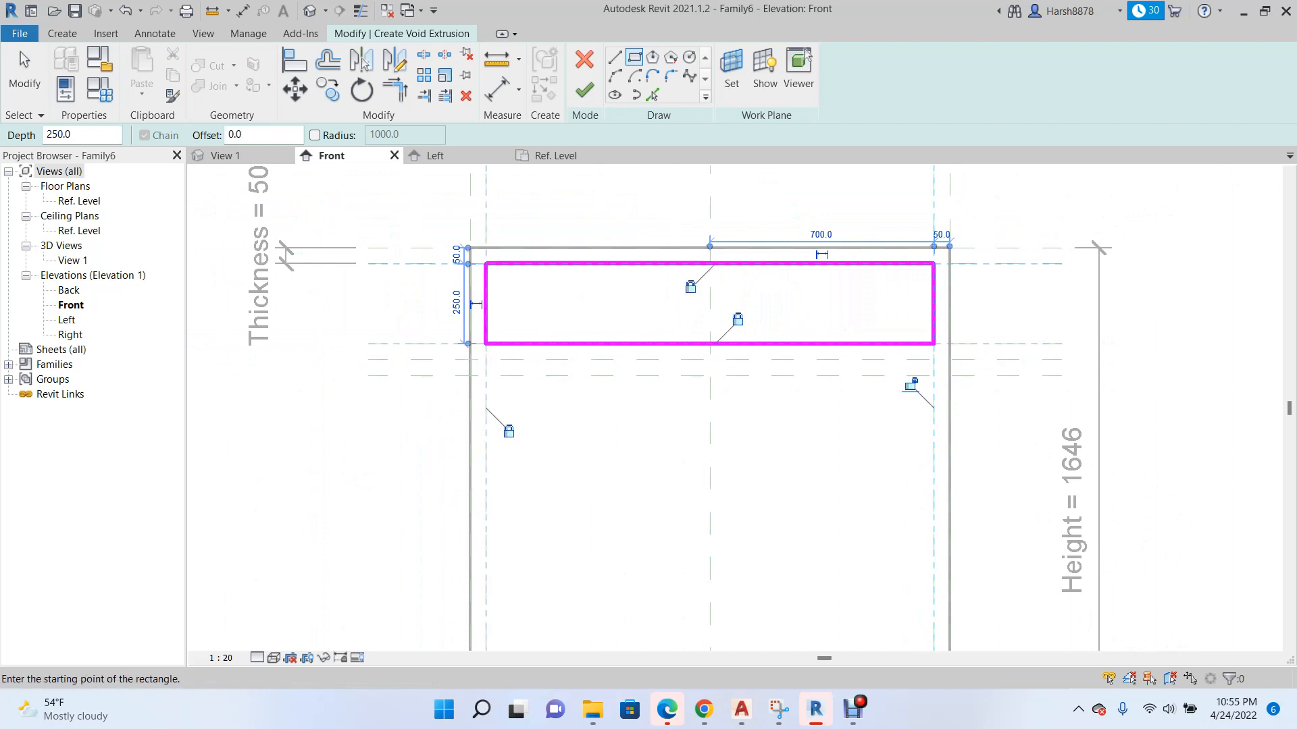
scroll(485, 375, "down", 2)
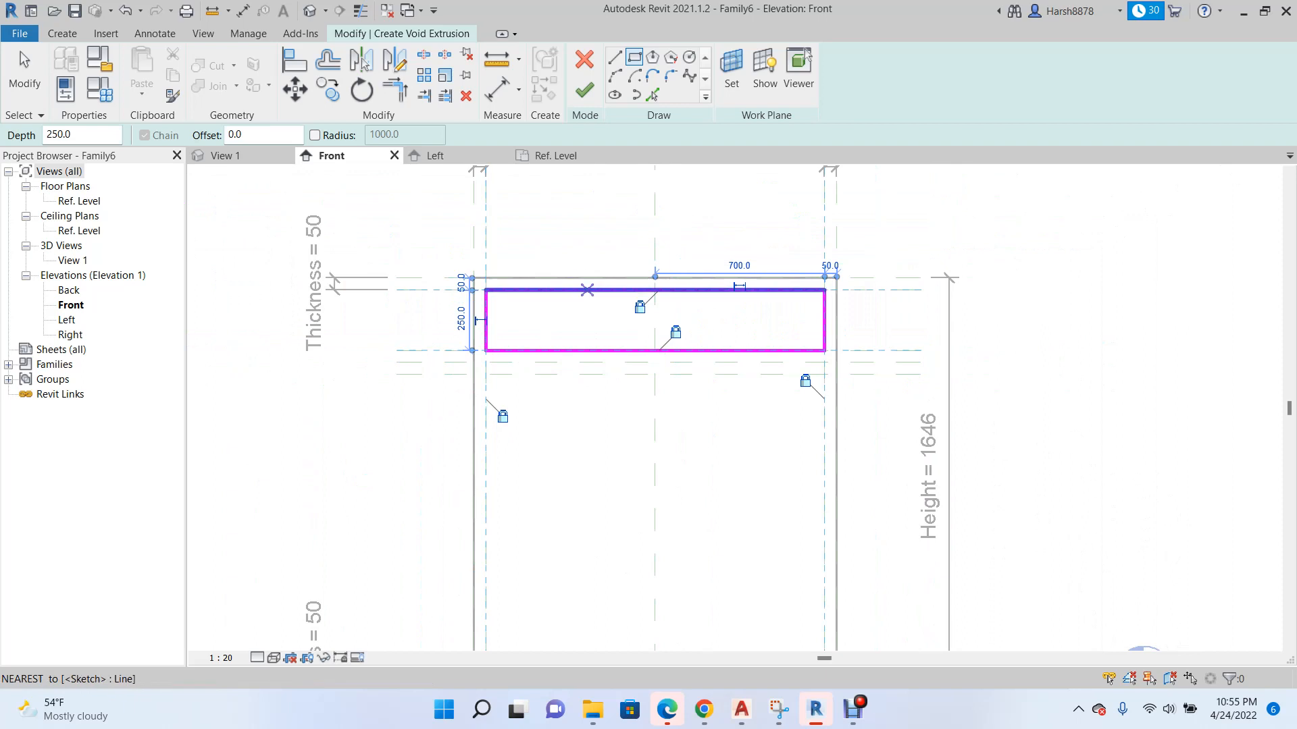
scroll(484, 293, "up", 4)
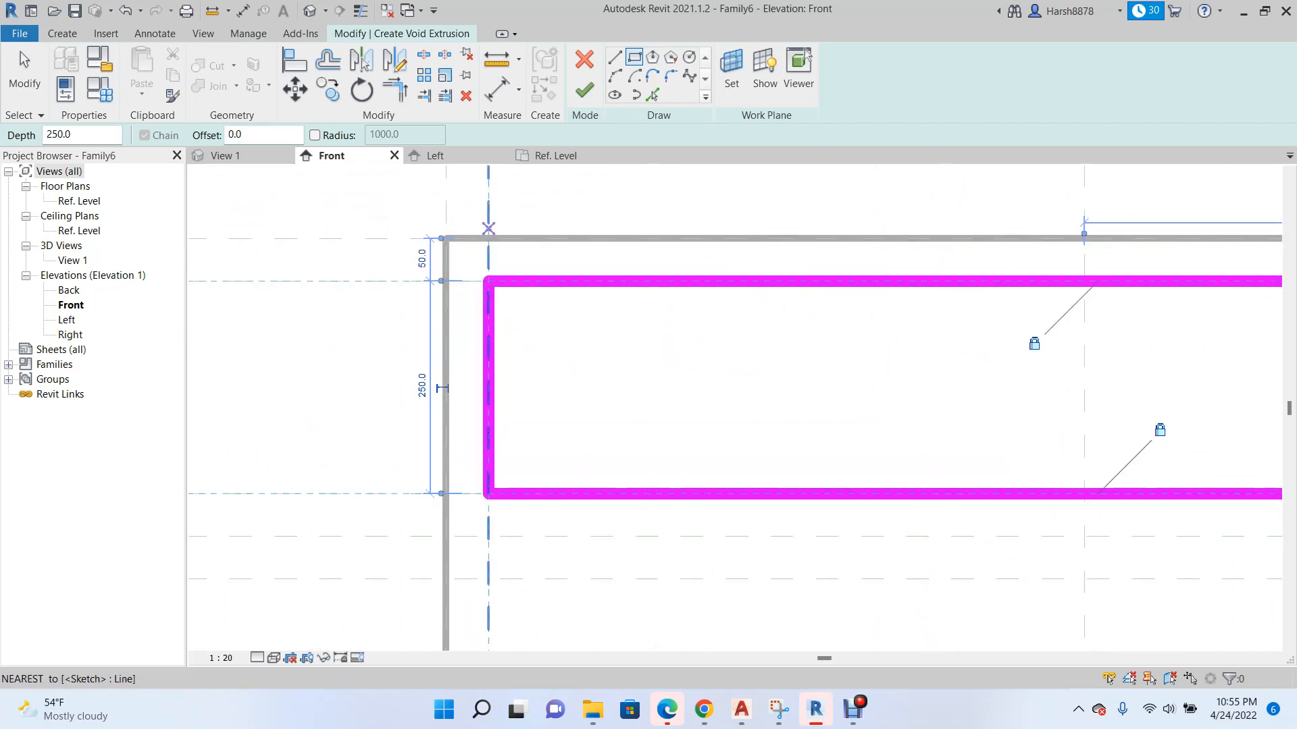
scroll(459, 308, "down", 2)
scroll(442, 314, "down", 4)
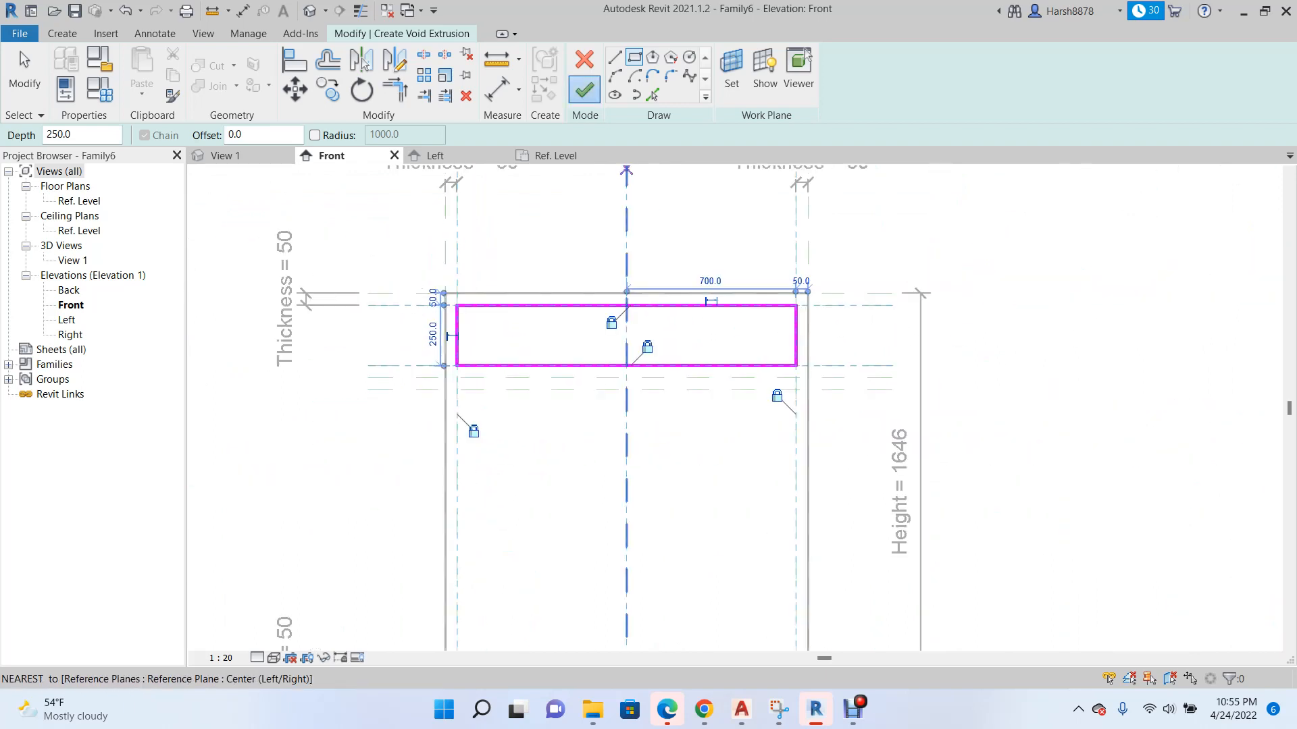
left_click(585, 90)
scroll(525, 386, "down", 3)
scroll(675, 371, "down", 1)
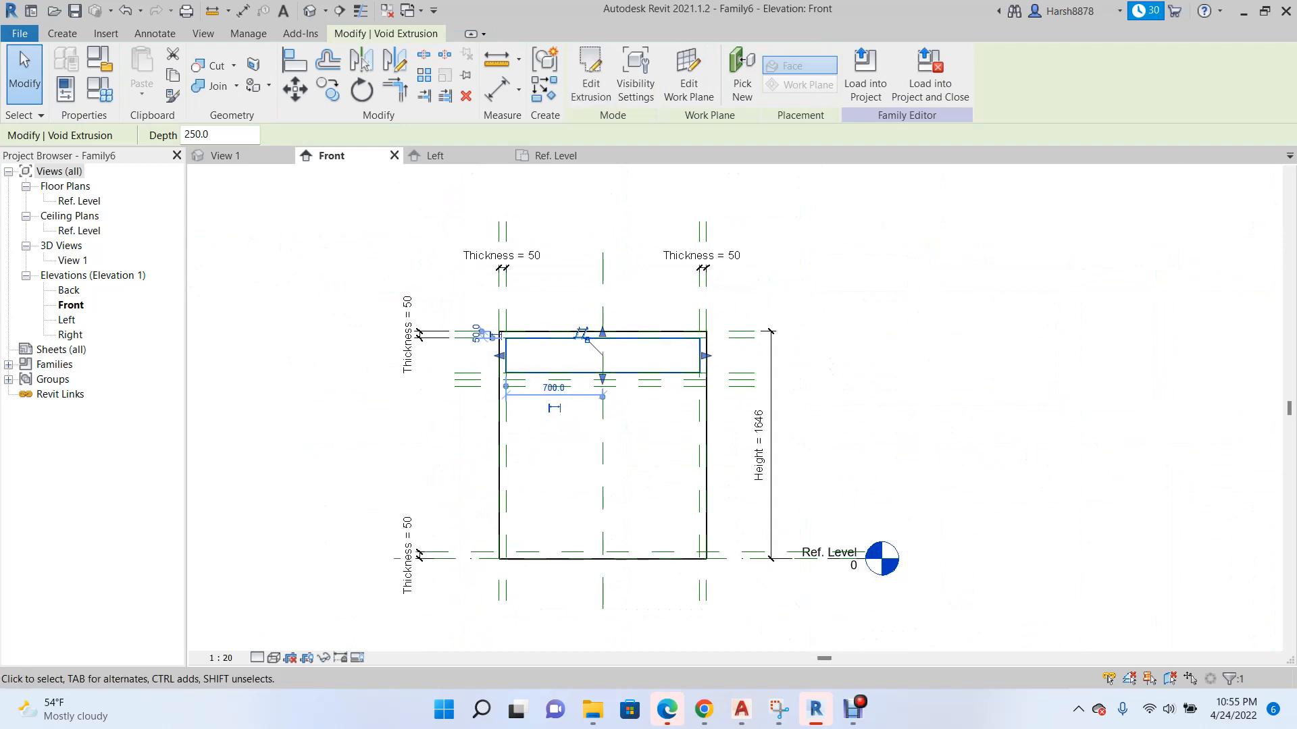
Switch to the Left elevation and deselect the void extrusion.
left_click(436, 155)
scroll(611, 398, "down", 1)
scroll(611, 398, "up", 2)
scroll(612, 398, "down", 2)
key("Escape")
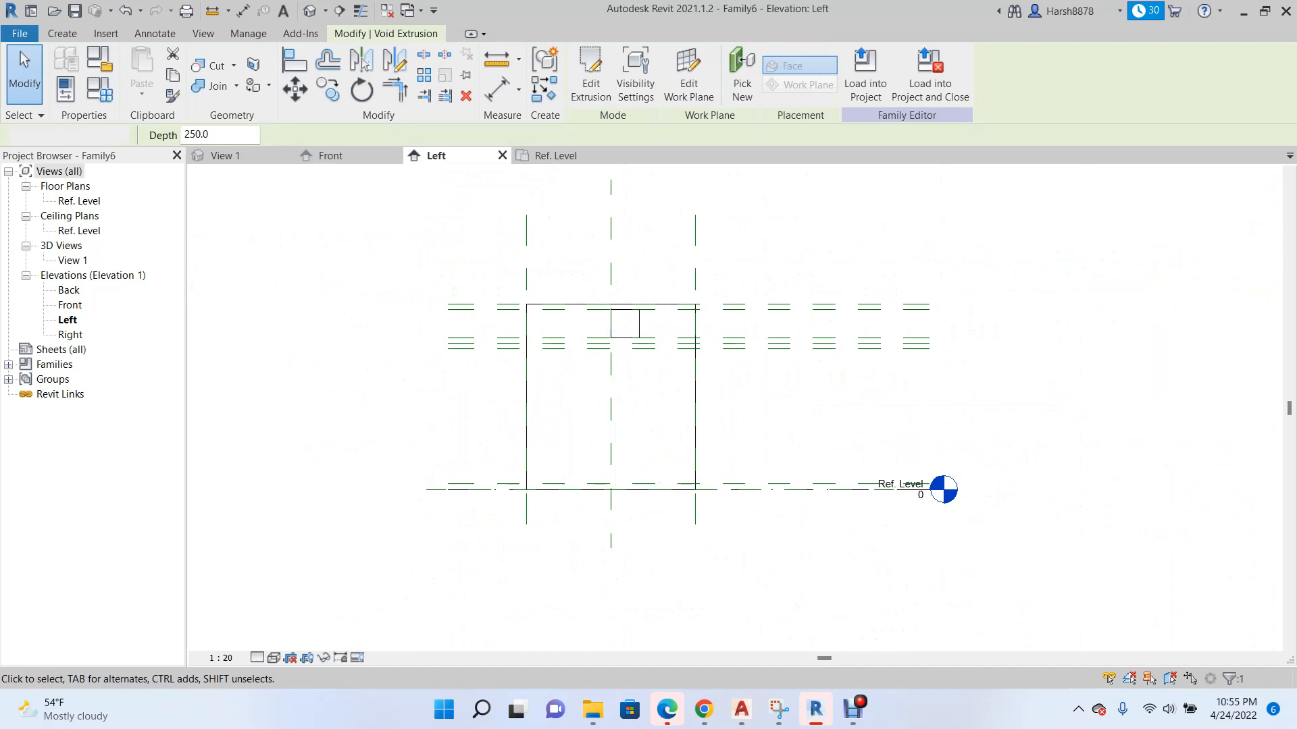
Create a vertical reference plane offset 50 inward from the left edge plane of the extrusion in the Left elevation.
scroll(597, 379, "up", 2)
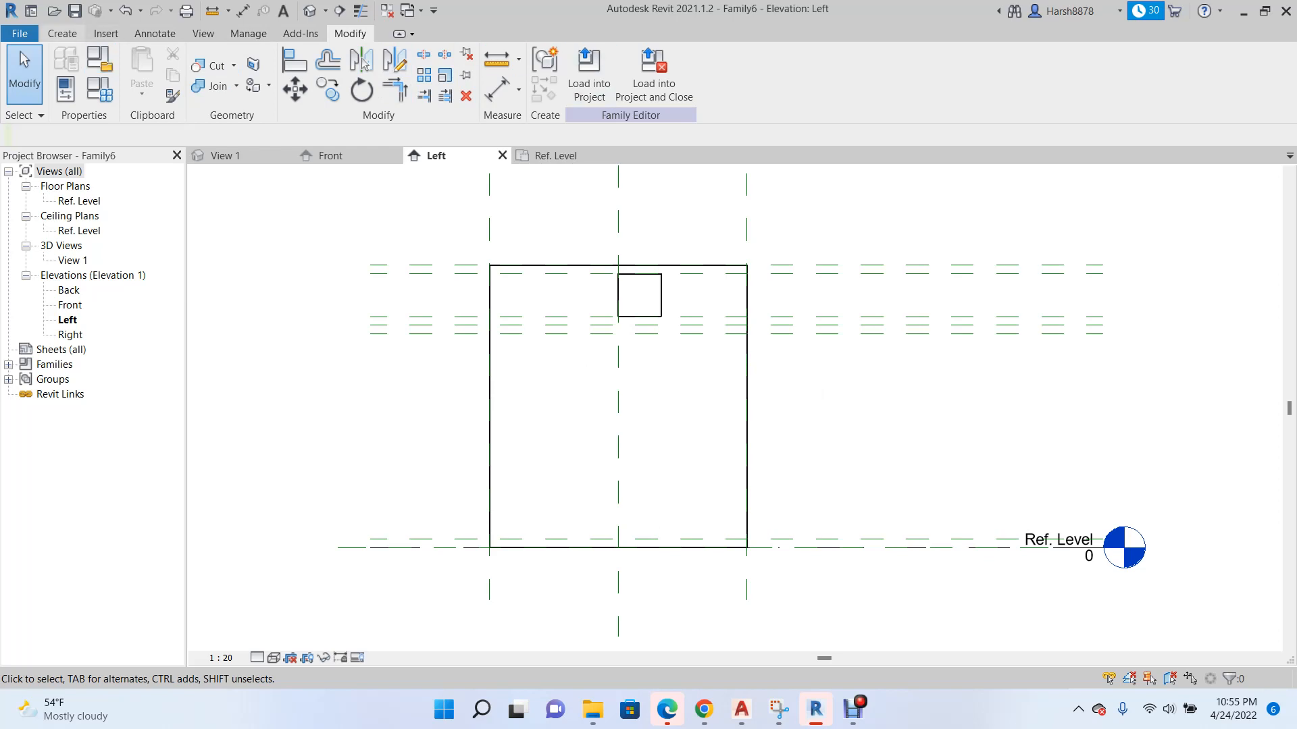
left_click(62, 34)
scroll(416, 300, "up", 2)
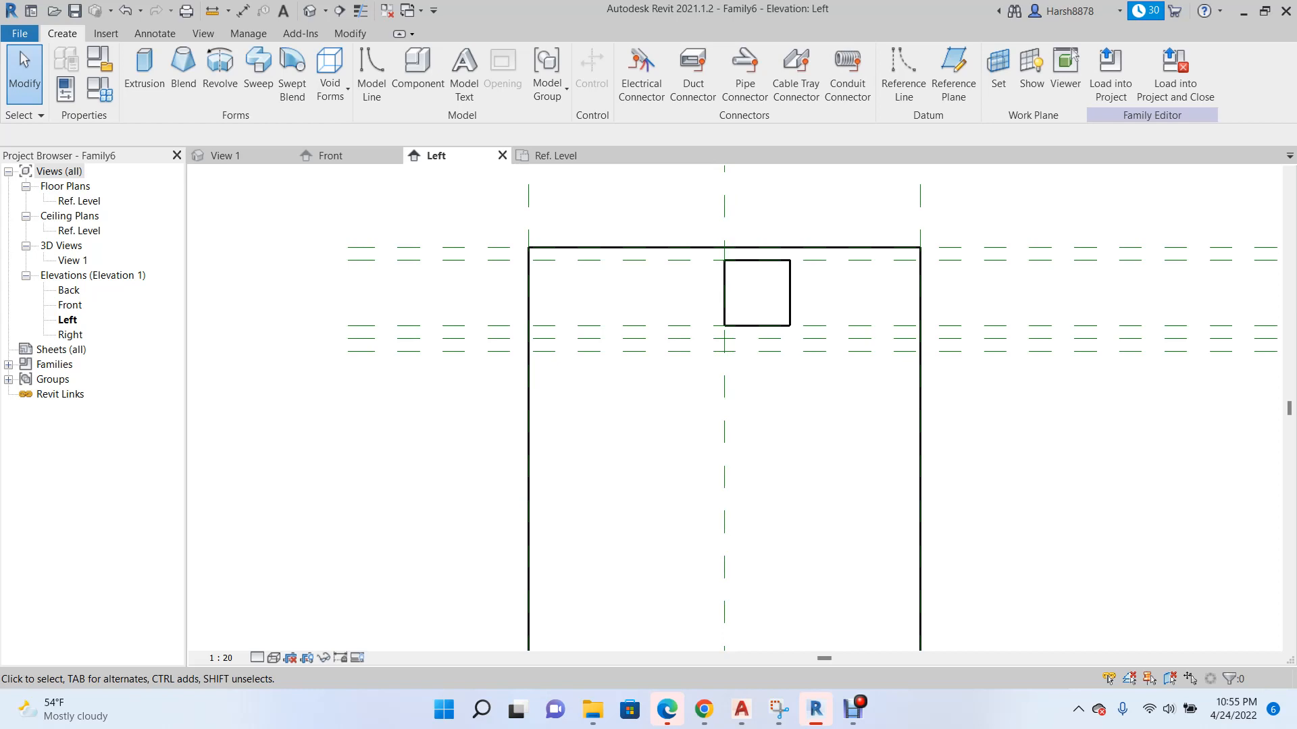
right_click(529, 213)
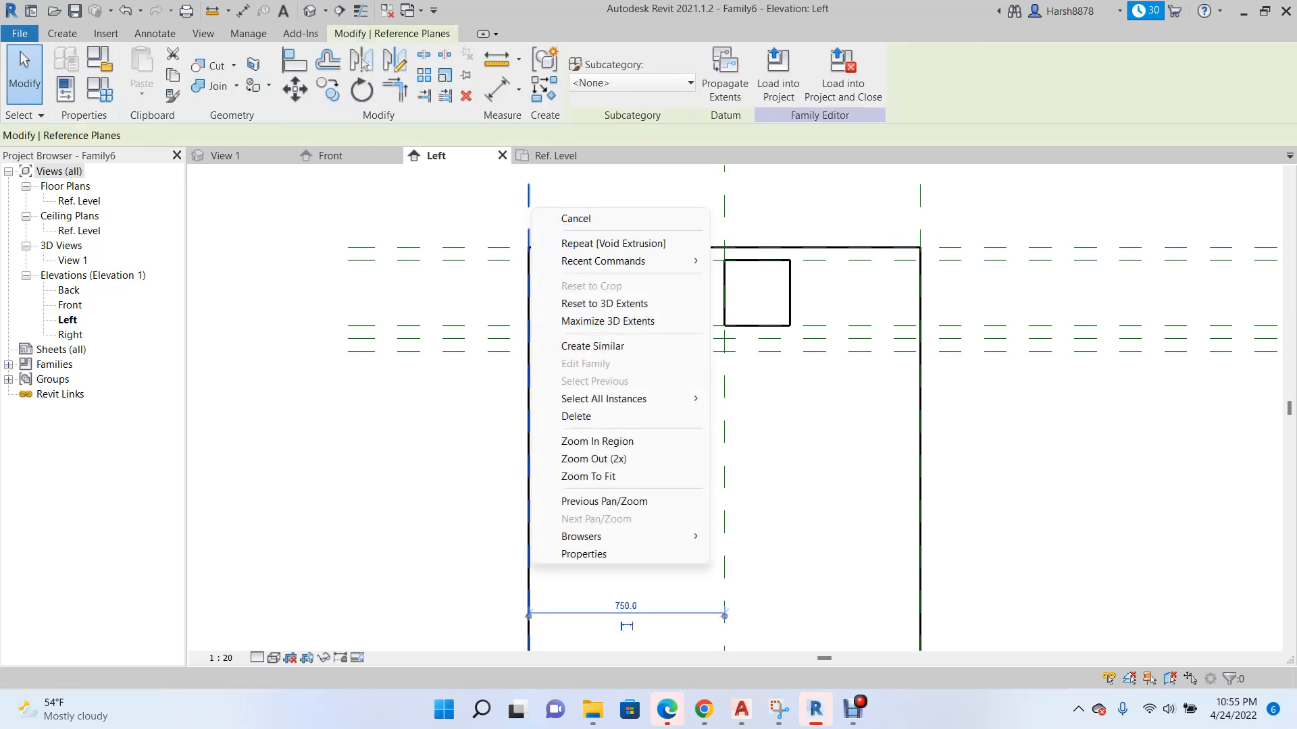
left_click(592, 346)
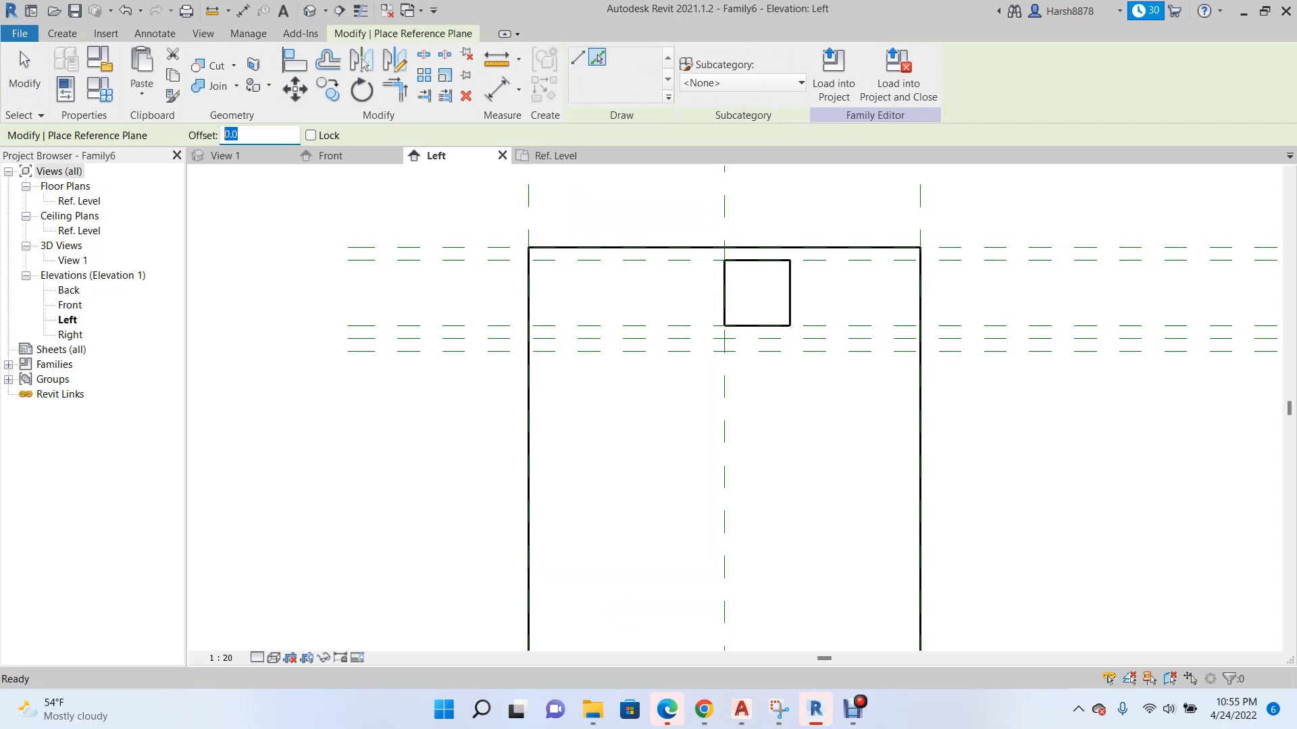
left_click(531, 212)
scroll(378, 351, "down", 3)
scroll(483, 278, "up", 2)
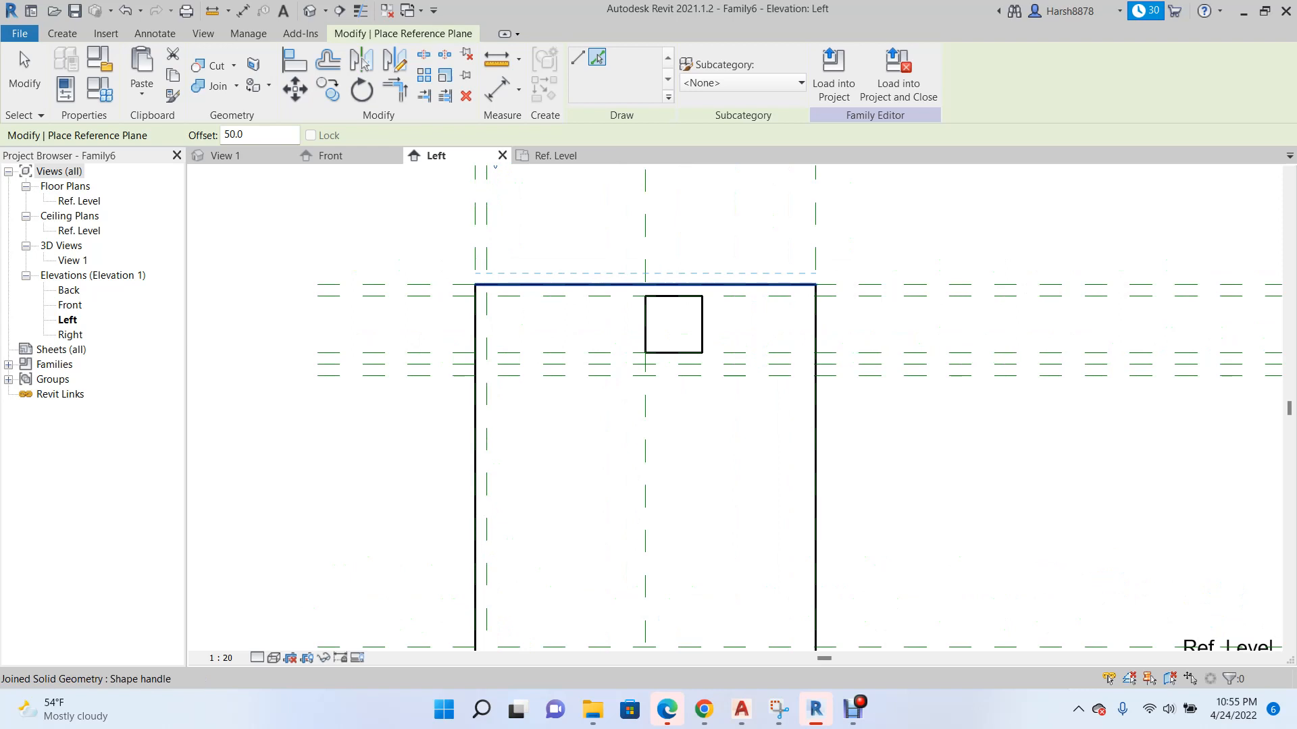
key("Escape")
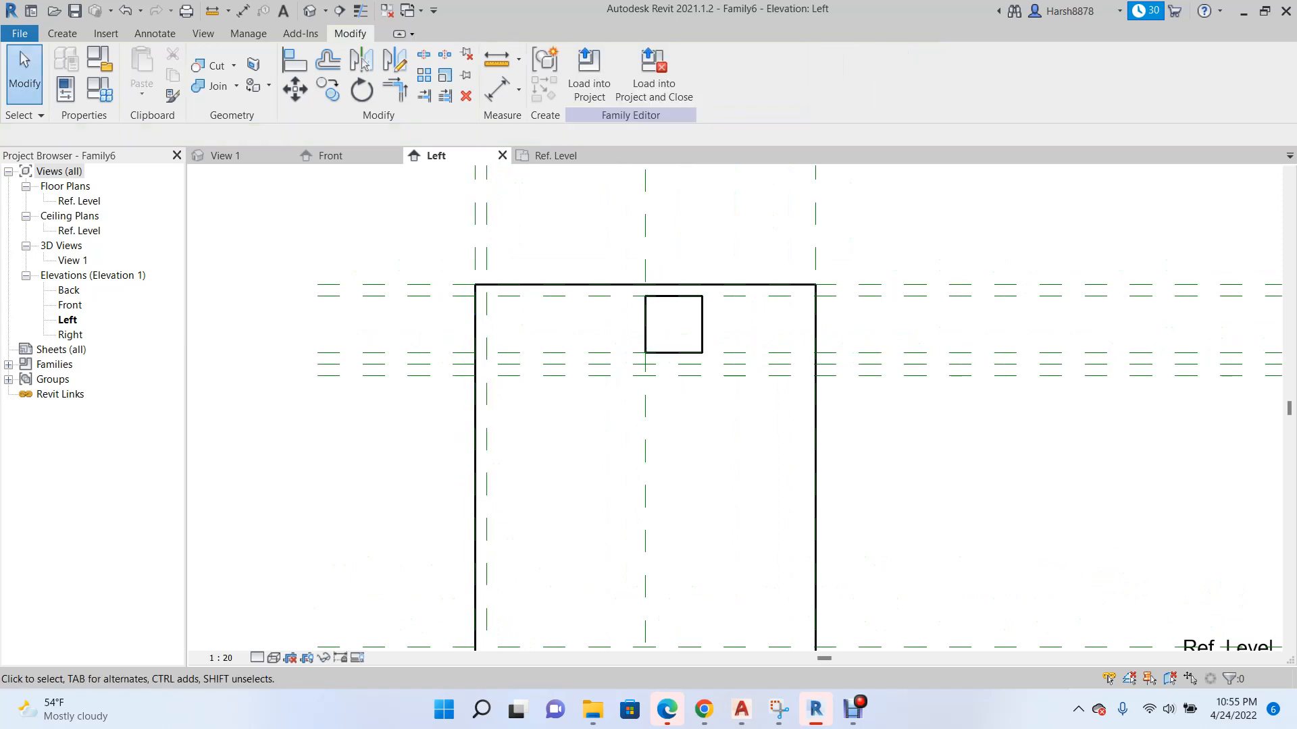
Align the void extrusion's left face in the Left elevation with the inner offset plane and lock it.
scroll(366, 293, "down", 1)
key("a")
key("l")
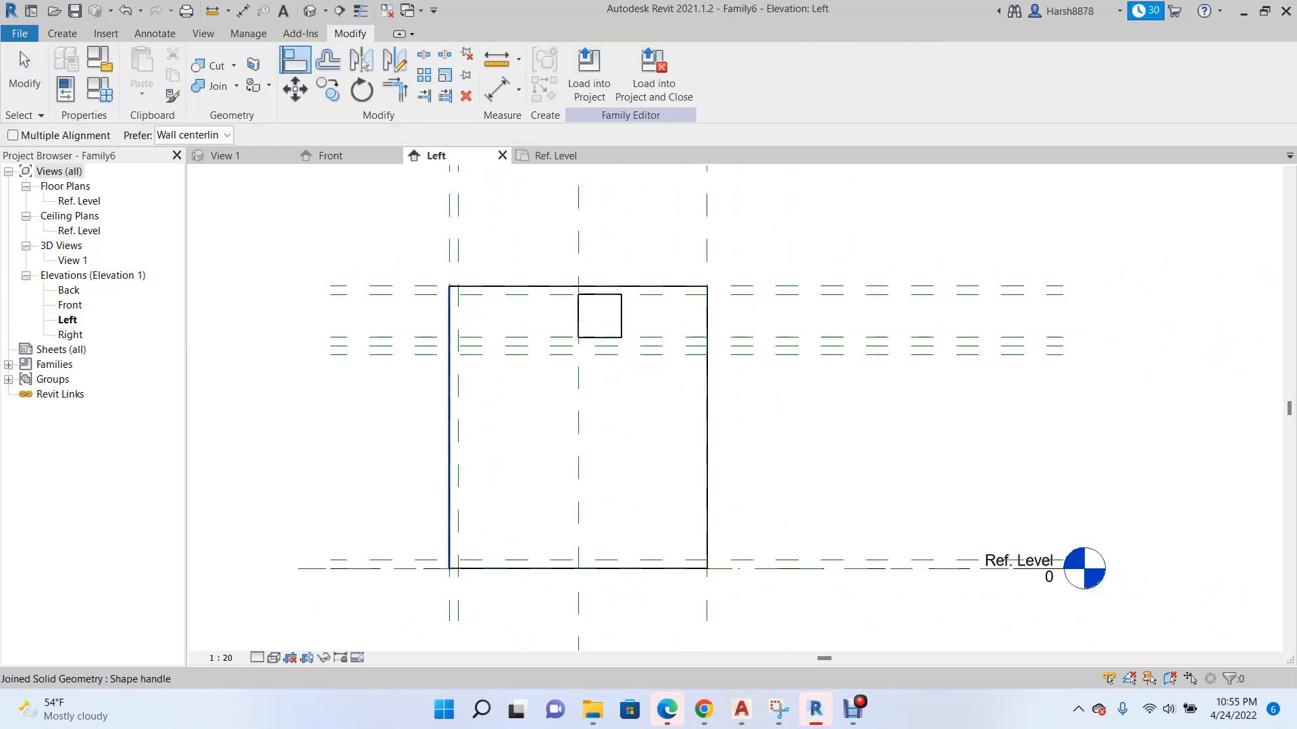
left_click(458, 318)
left_click(578, 316)
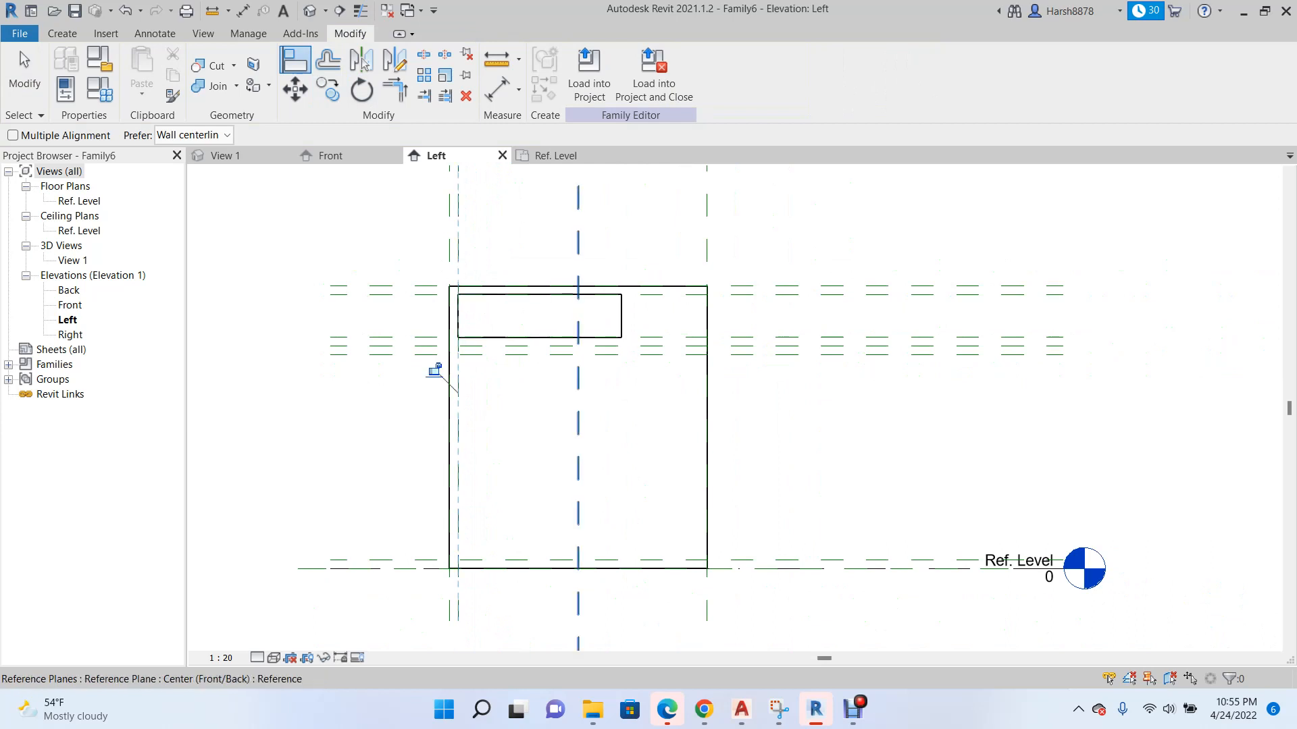
scroll(422, 345, "down", 1)
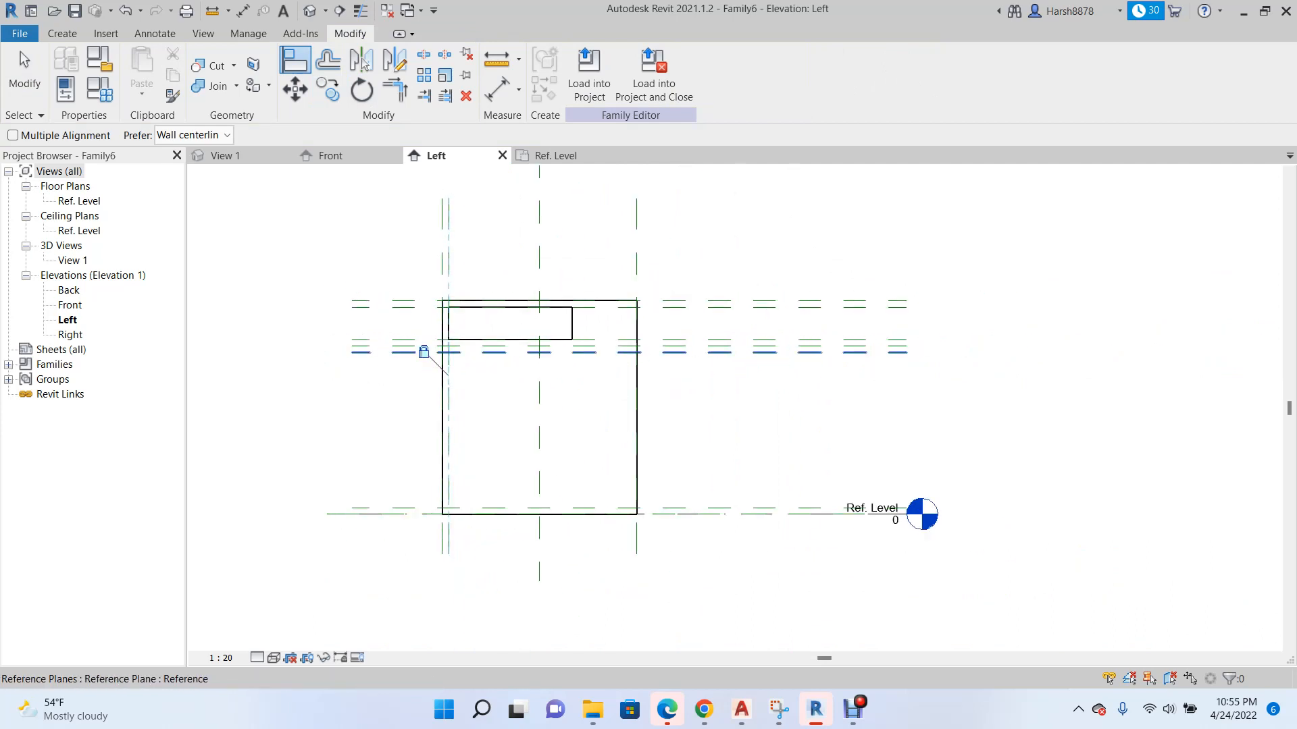
scroll(553, 321, "up", 2)
key("Escape")
key("Escape")
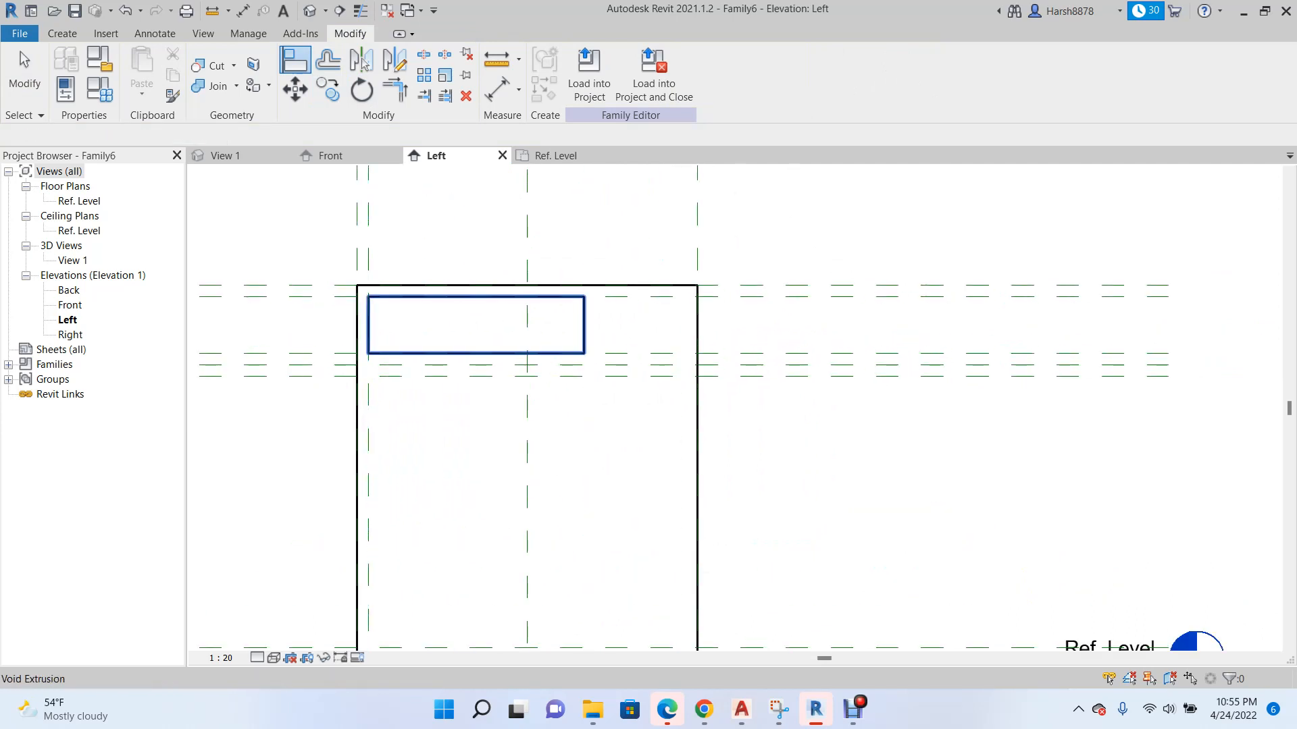
Stretch the void extrusion's right face to the box's right edge plane in the Left elevation.
left_click(460, 296)
left_click_drag(628, 325, 697, 328)
scroll(698, 425, "down", 1)
key("Escape")
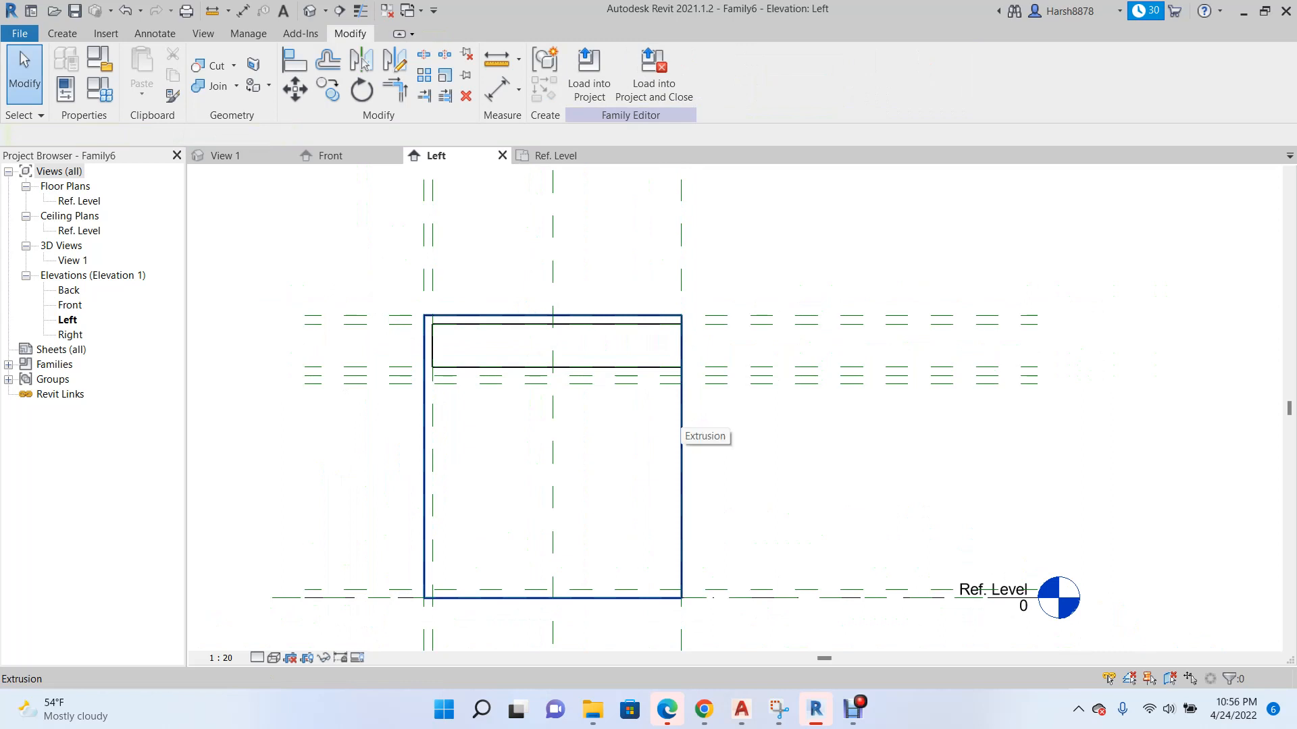
scroll(620, 380, "down", 2)
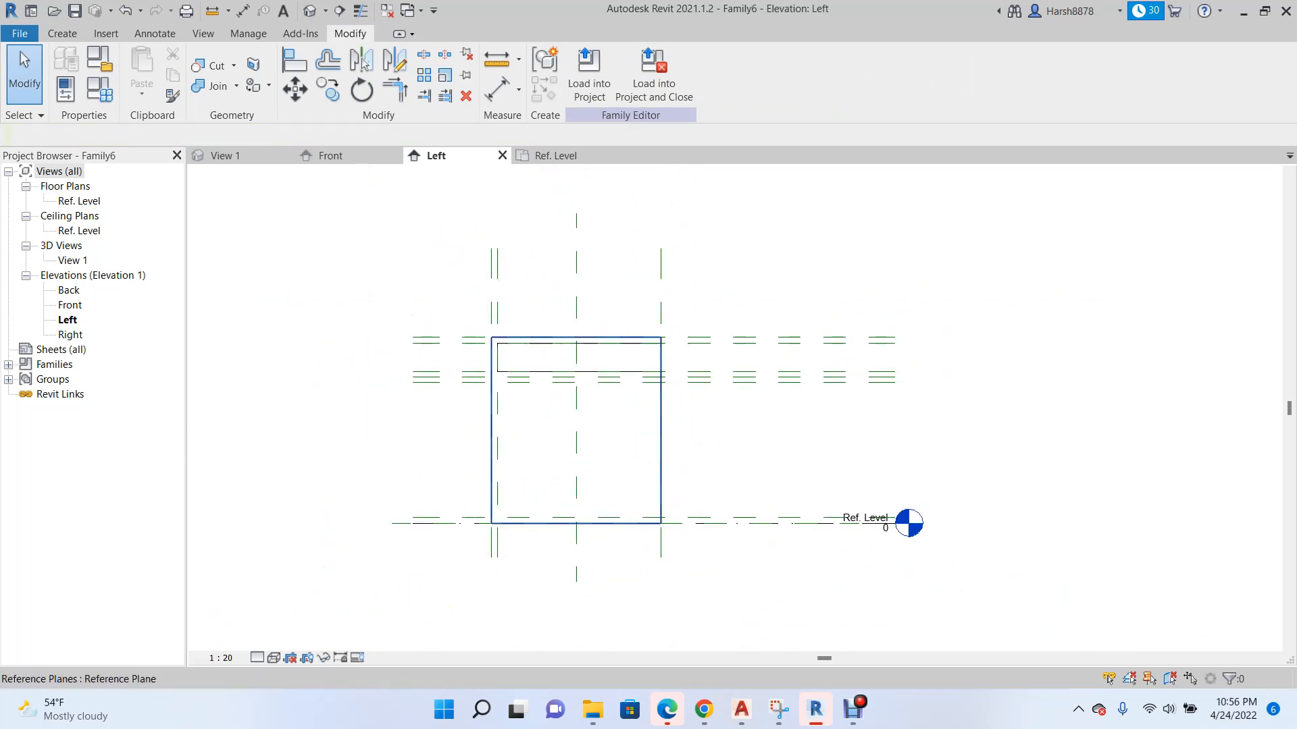
Switch to the 3D view and examine how the void extrusion cuts the box.
left_click(233, 156)
scroll(404, 363, "down", 1)
scroll(491, 307, "up", 2)
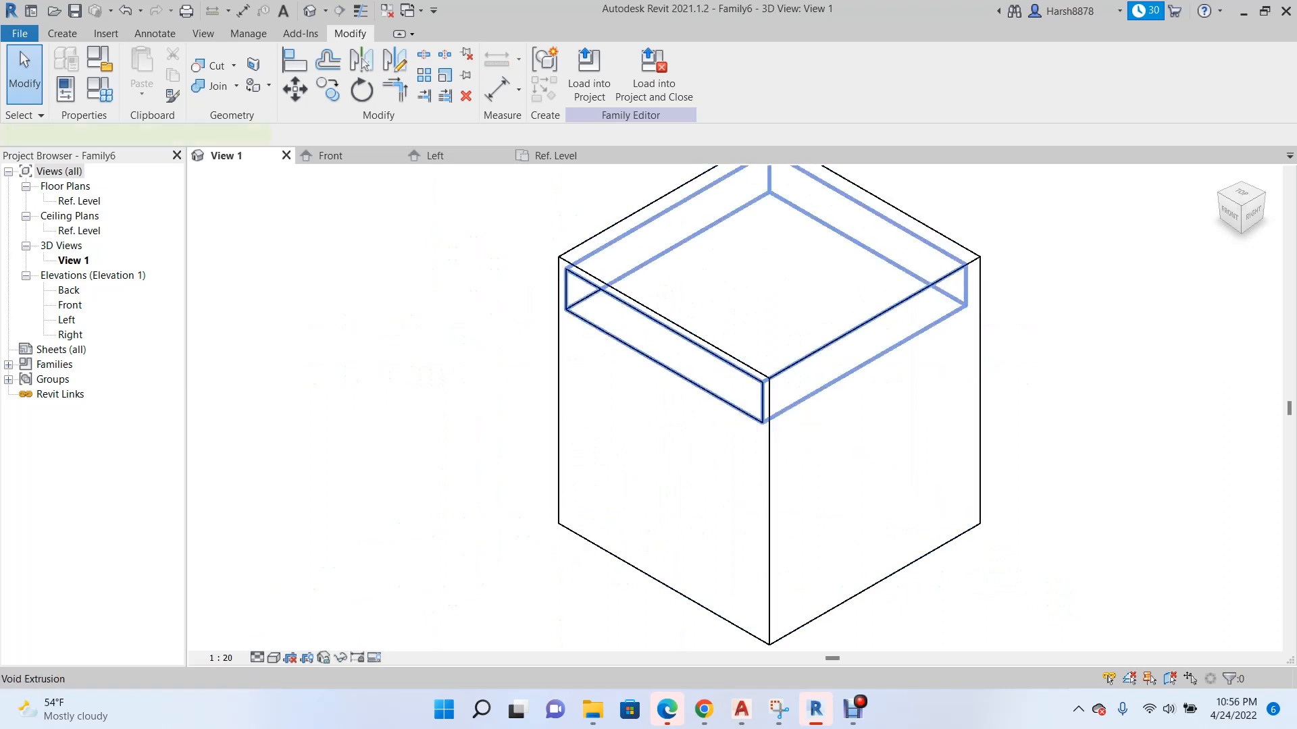
left_click(566, 304)
scroll(578, 349, "down", 2)
left_click(568, 351)
scroll(527, 320, "up", 2)
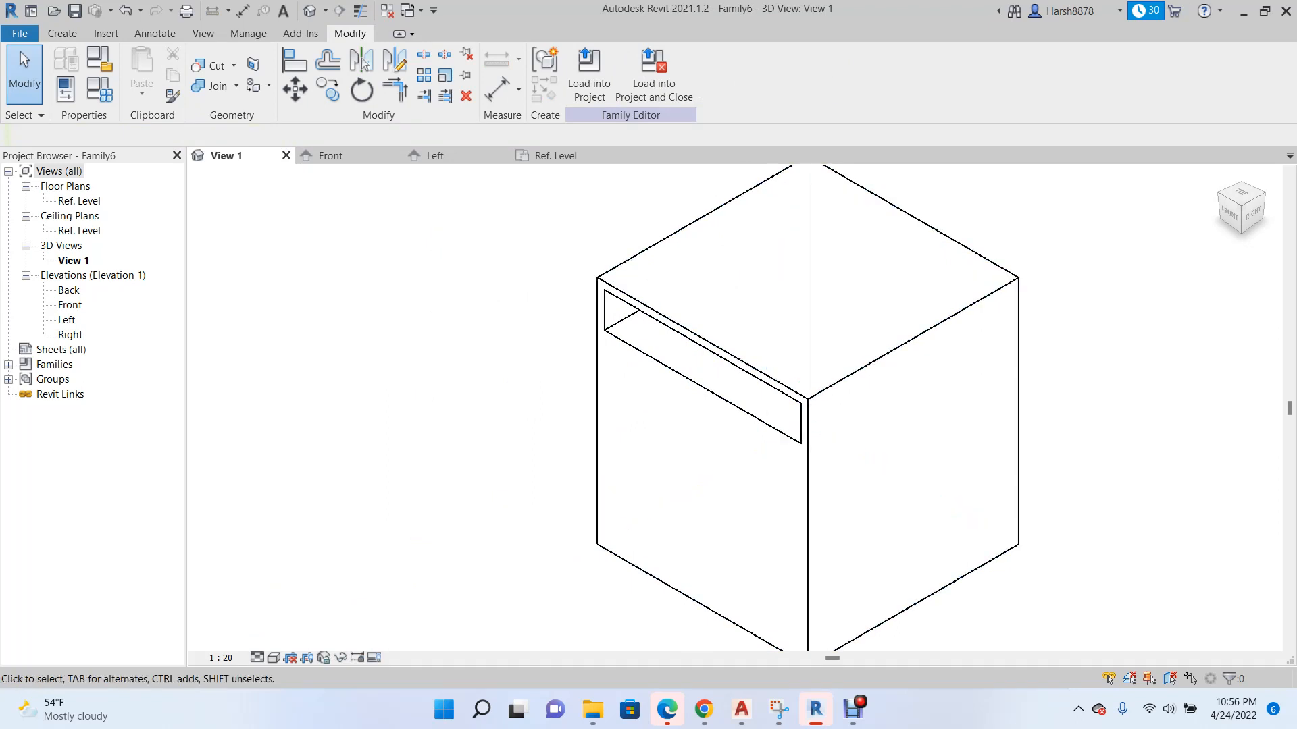
scroll(563, 430, "down", 2)
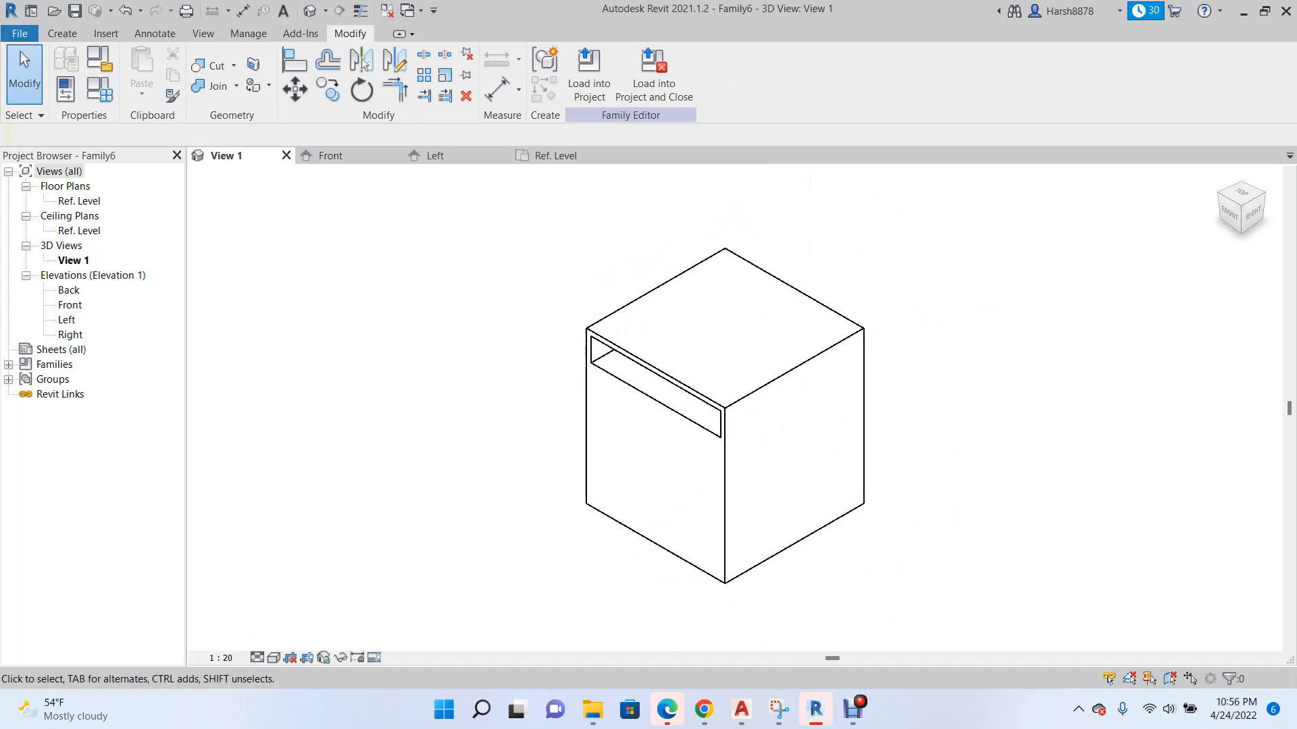
Create a vertical reference plane offset 50 outward from the box's right edge plane in the Left elevation.
left_click(440, 154)
scroll(483, 399, "down", 3)
scroll(421, 387, "up", 5)
scroll(831, 382, "up", 1)
left_click(773, 273)
right_click(773, 273)
left_click(834, 409)
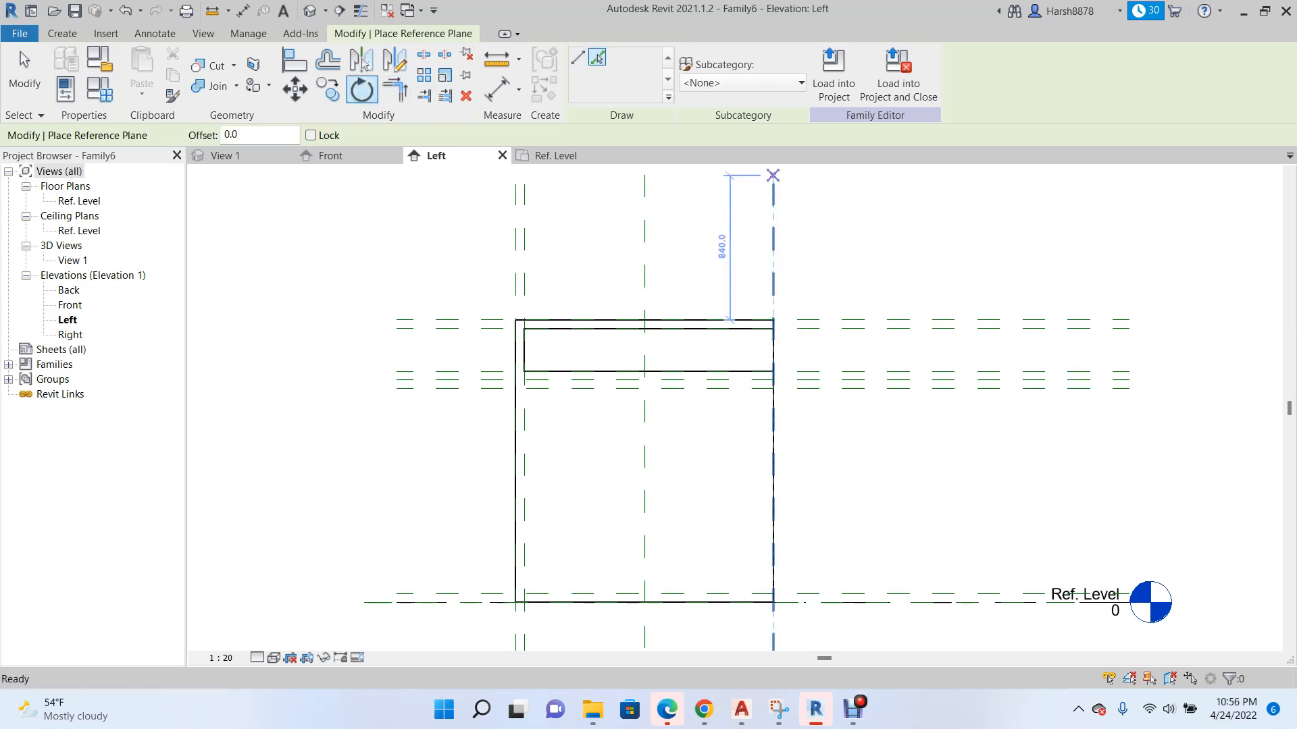
type("0")
key("Return")
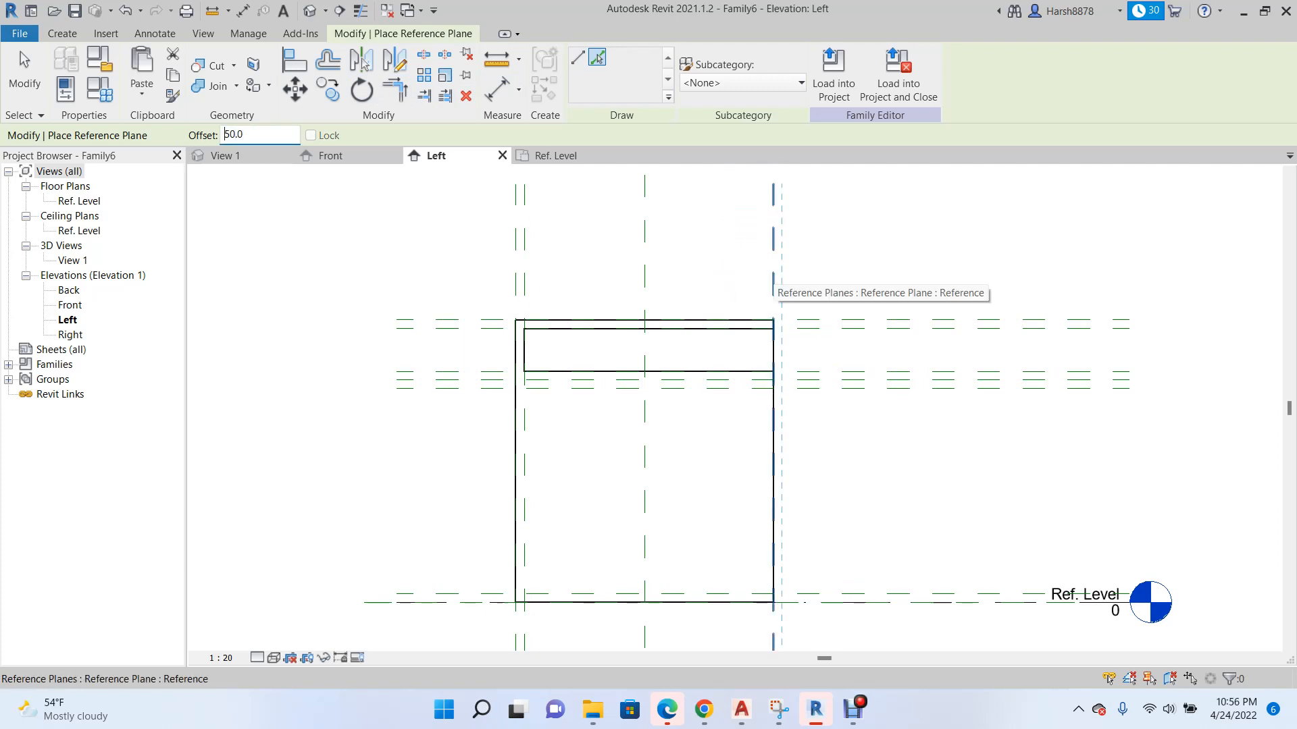
left_click(775, 274)
scroll(777, 274, "up", 1)
scroll(686, 329, "down", 2)
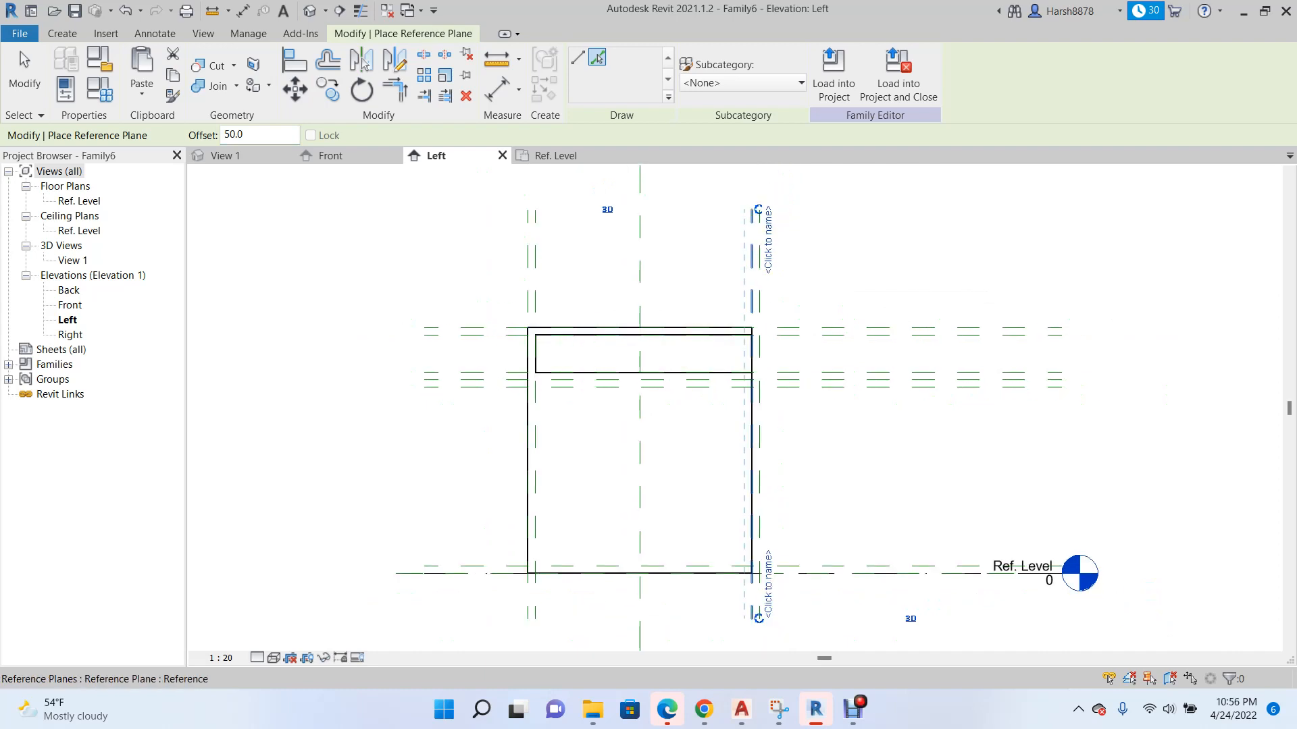
scroll(760, 287, "up", 1)
key("Escape")
key("Escape")
Name the reference plane along the box's right edge "Door Plane".
scroll(684, 408, "down", 1)
scroll(730, 264, "up", 2)
left_click(720, 311)
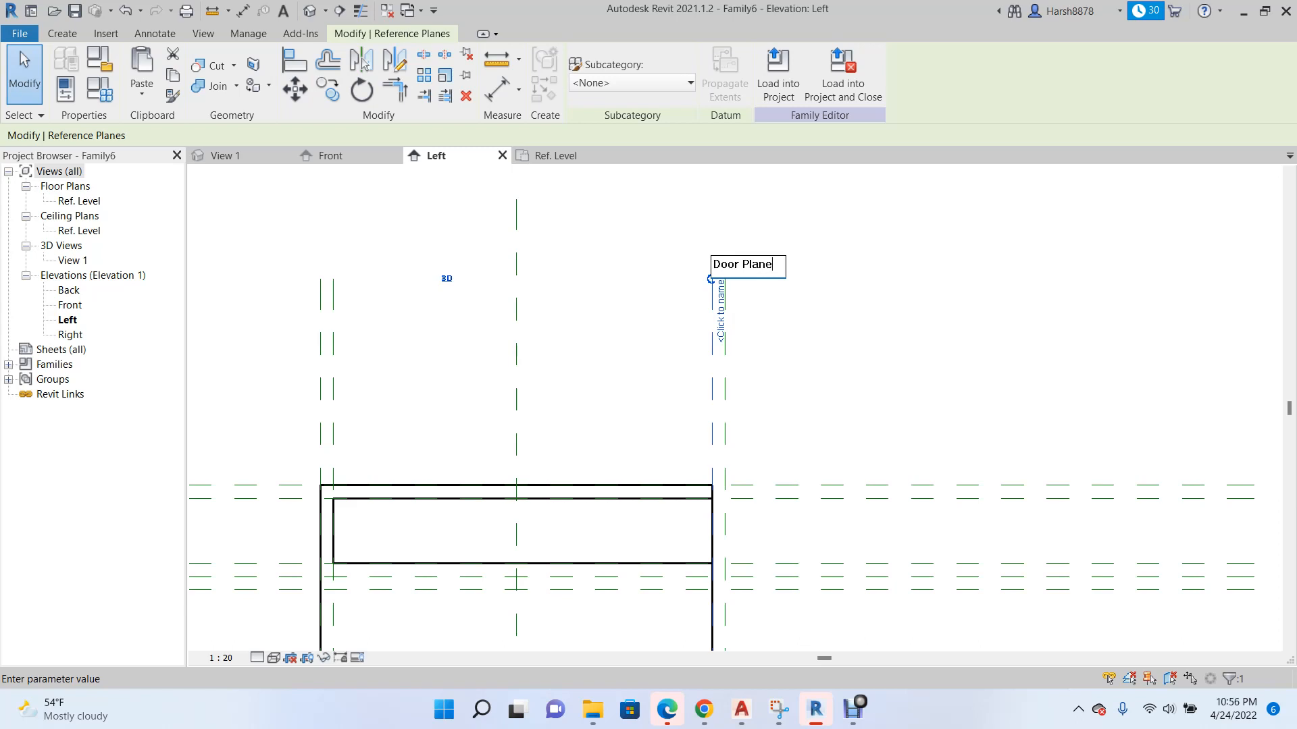
key("Return")
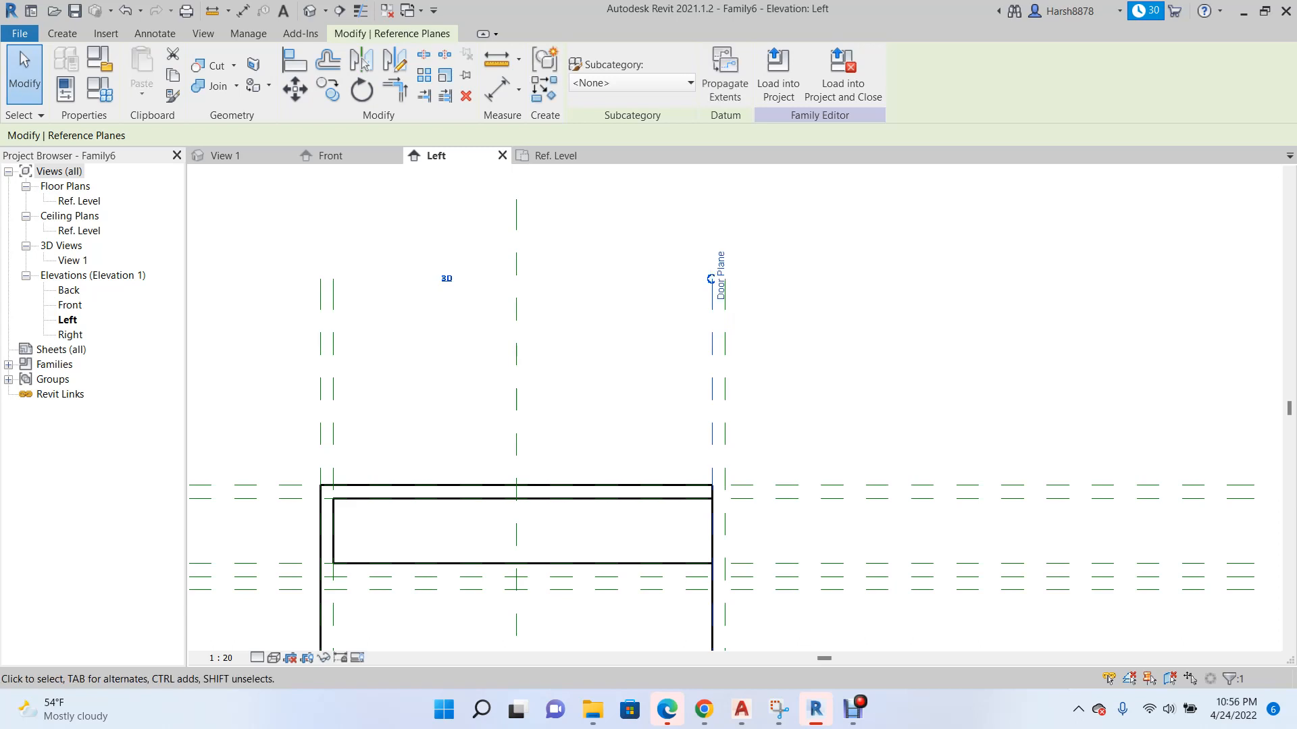
scroll(667, 288, "down", 2)
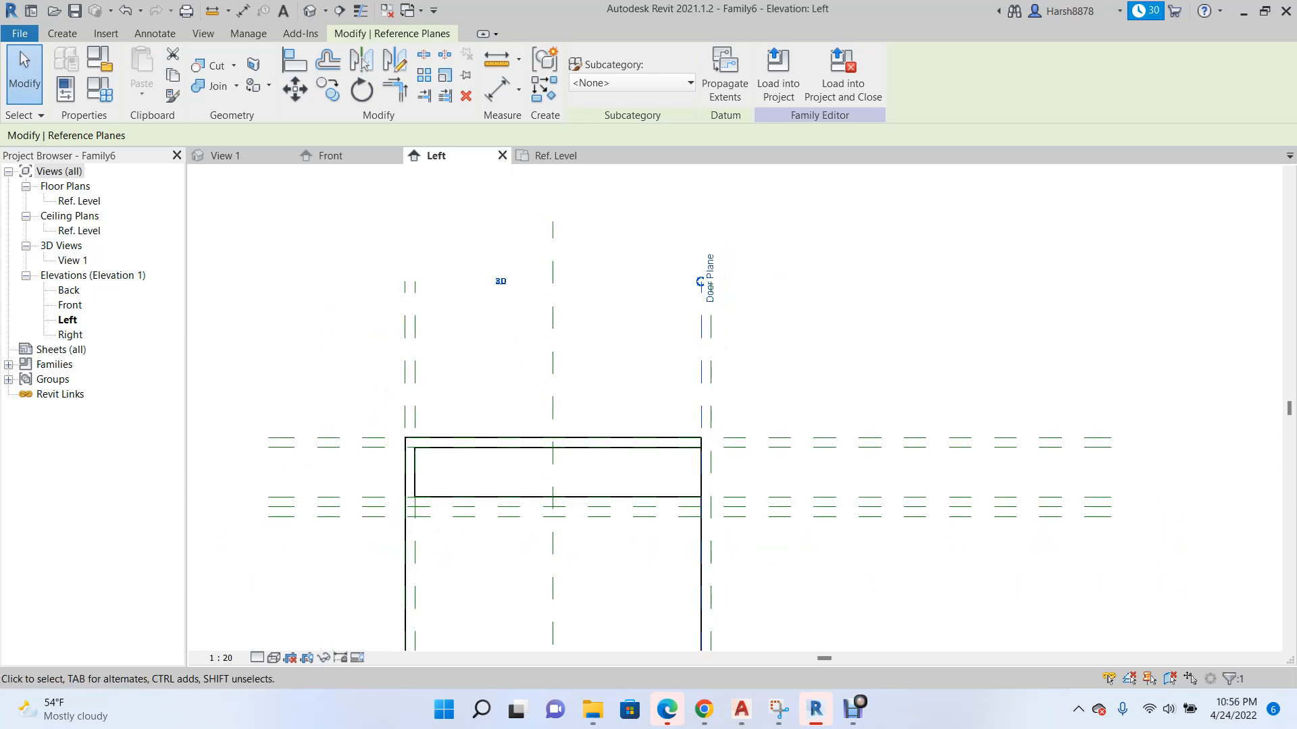
scroll(795, 247, "down", 2)
key("Escape")
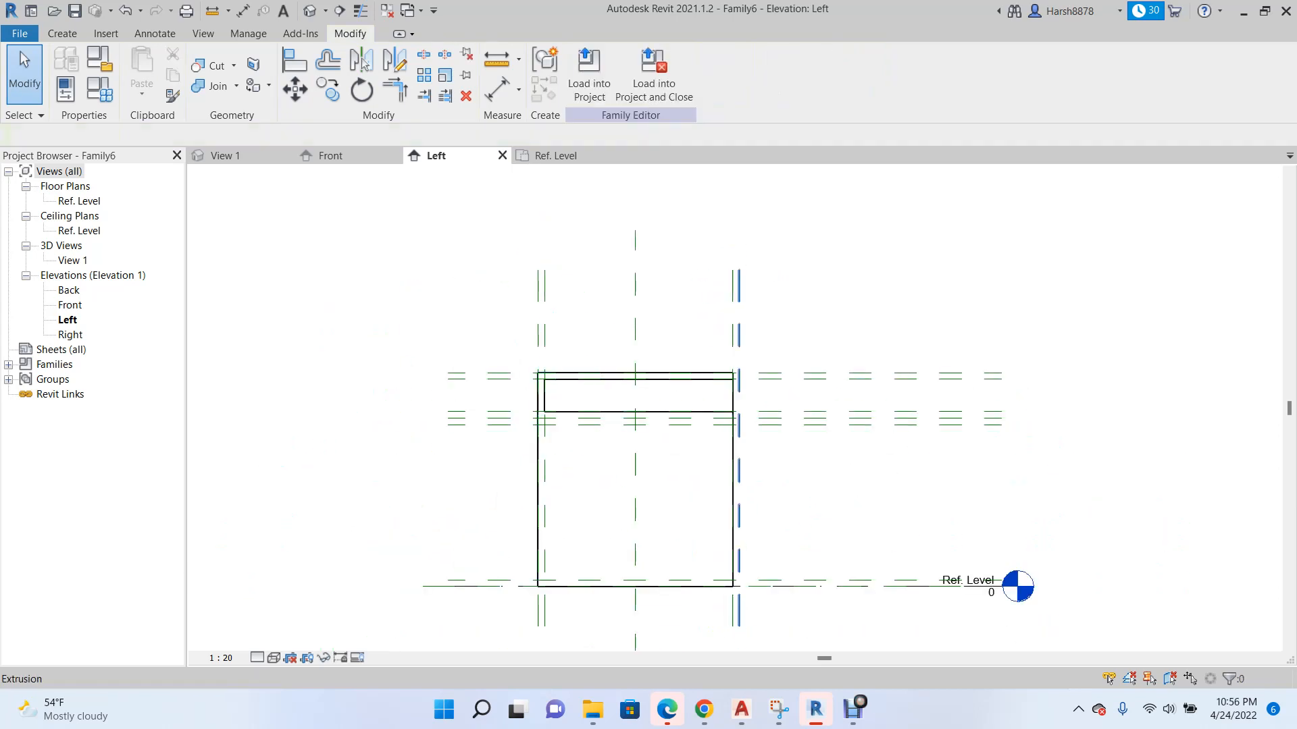
Create reference planes offset 20 outward from the opening's left and top planes in the Front elevation.
left_click(337, 156)
scroll(483, 362, "down", 1)
scroll(522, 361, "up", 2)
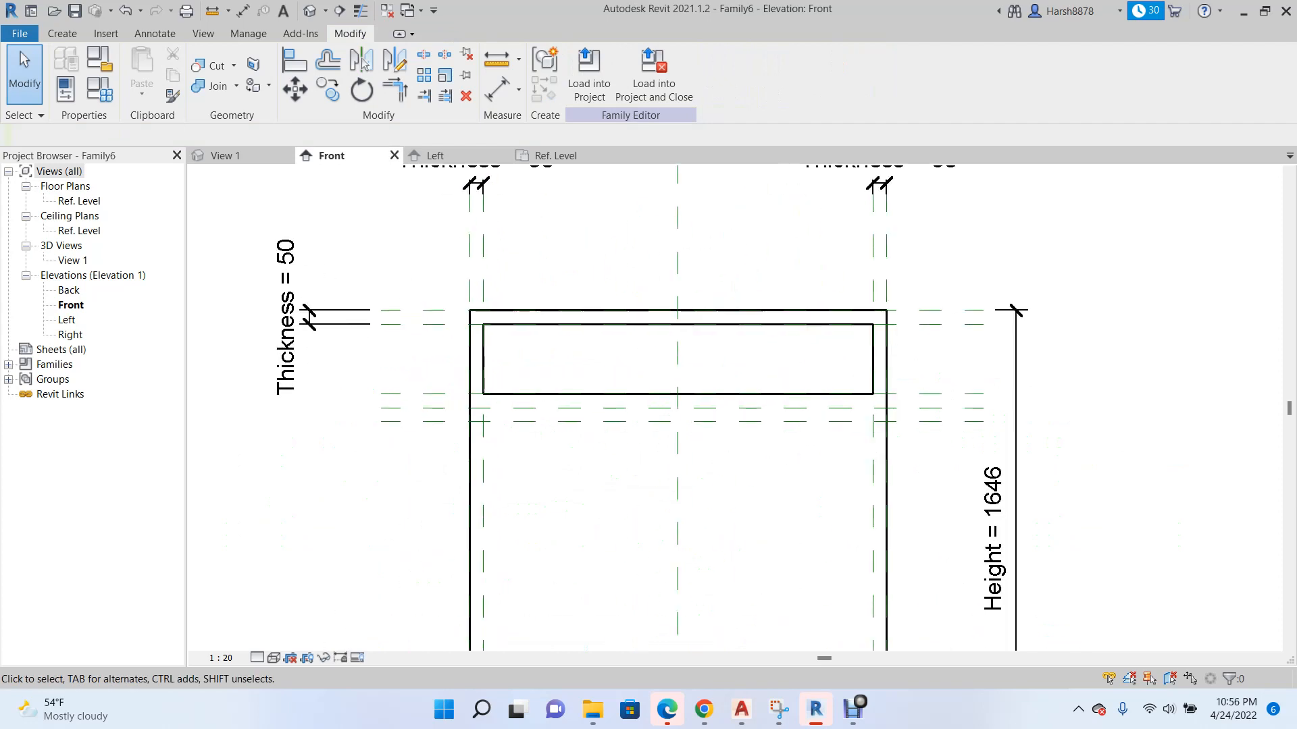
scroll(513, 378, "up", 1)
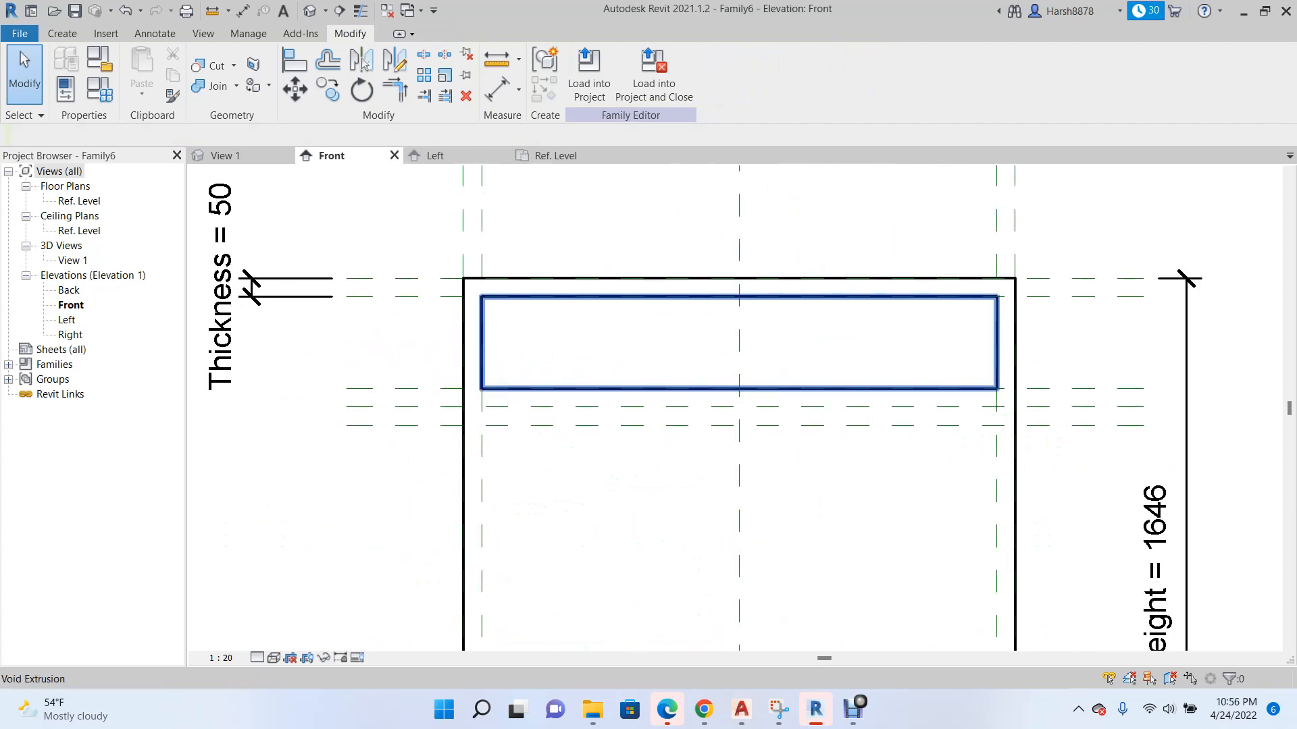
scroll(527, 369, "down", 2)
scroll(529, 371, "up", 2)
right_click(469, 257)
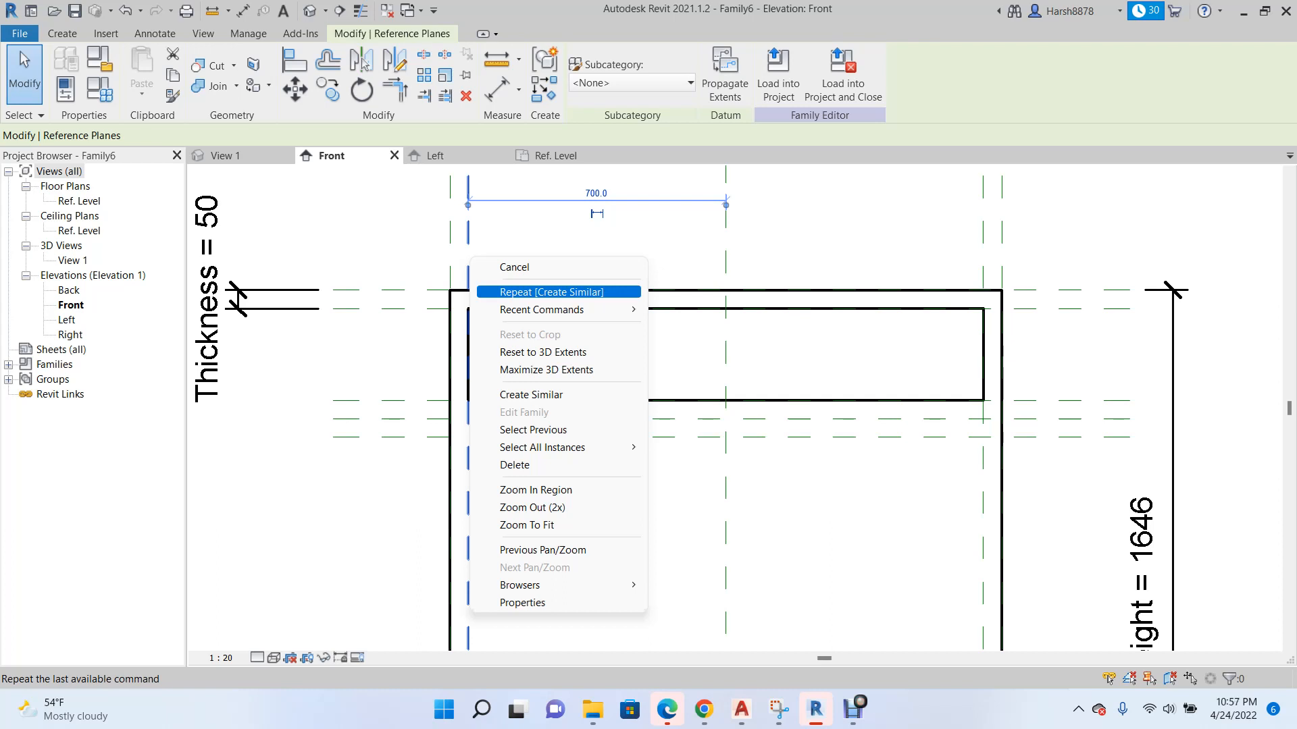
left_click(532, 394)
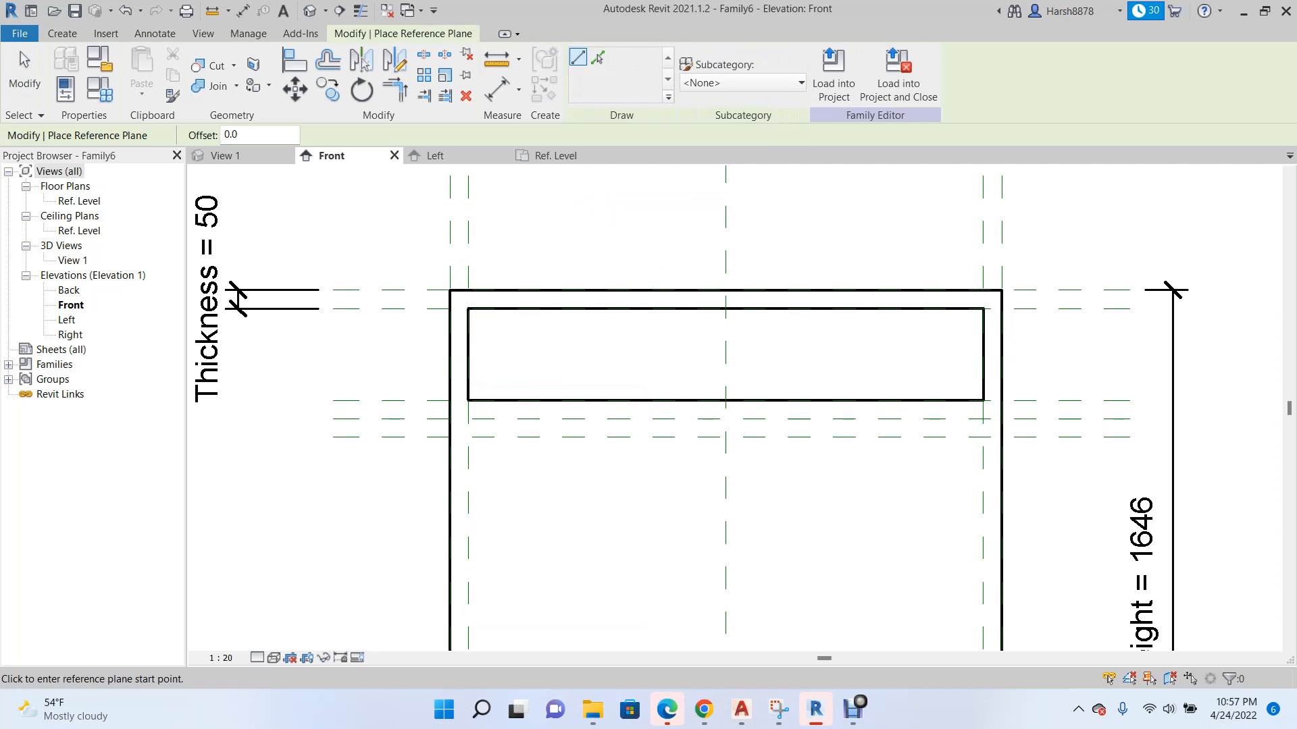
left_click(597, 58)
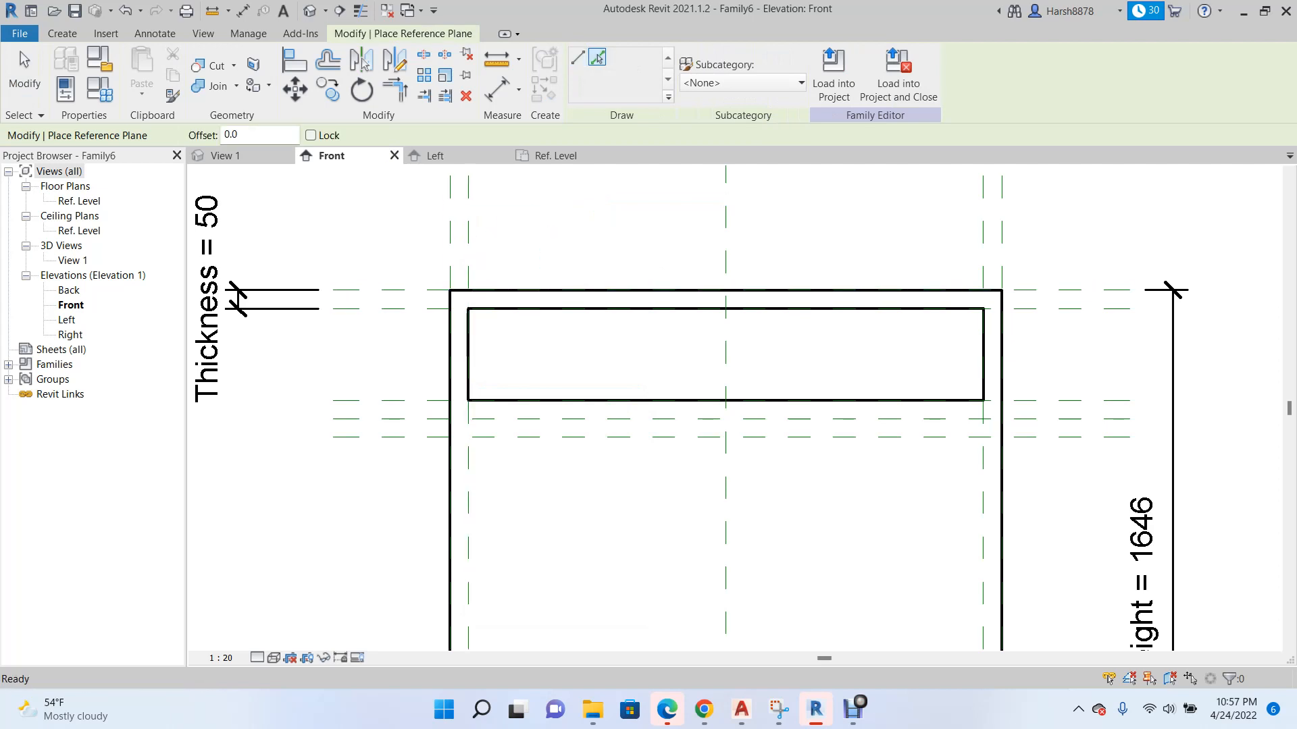
left_click(236, 134)
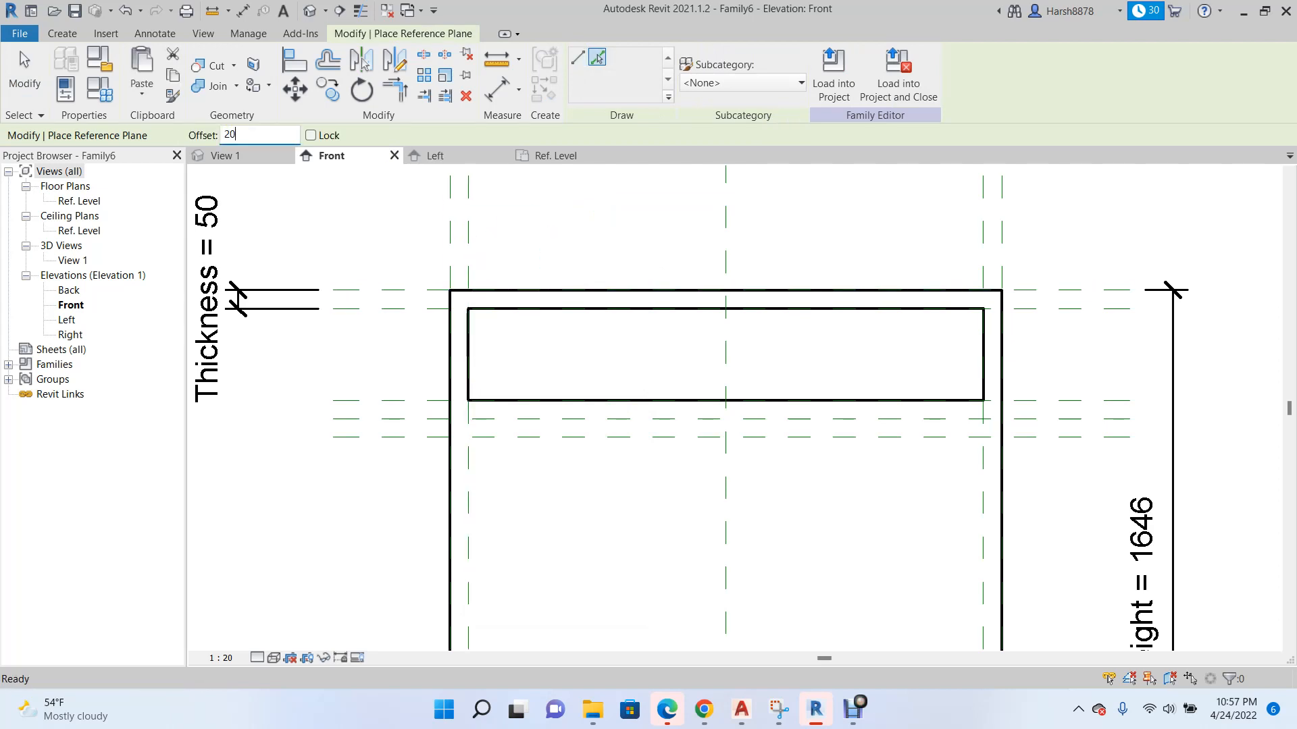
scroll(481, 325, "up", 2)
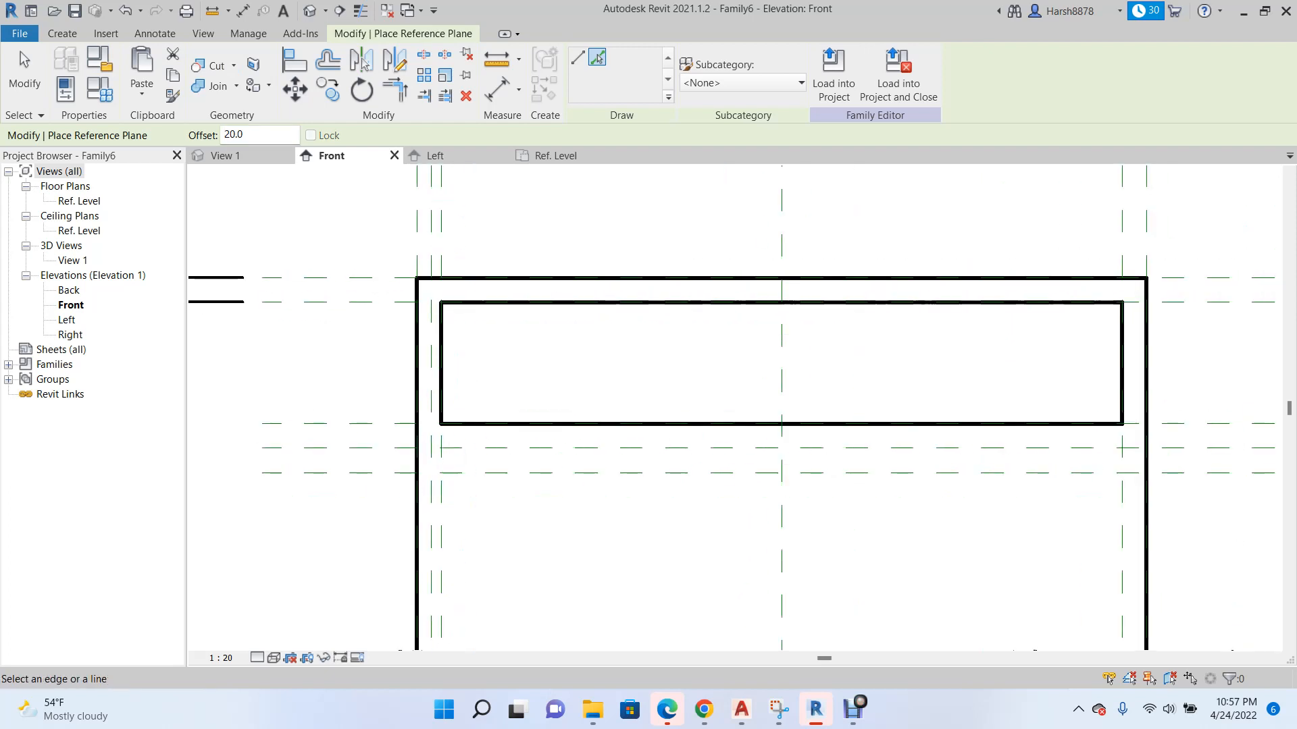
scroll(292, 312, "down", 2)
scroll(260, 298, "down", 2)
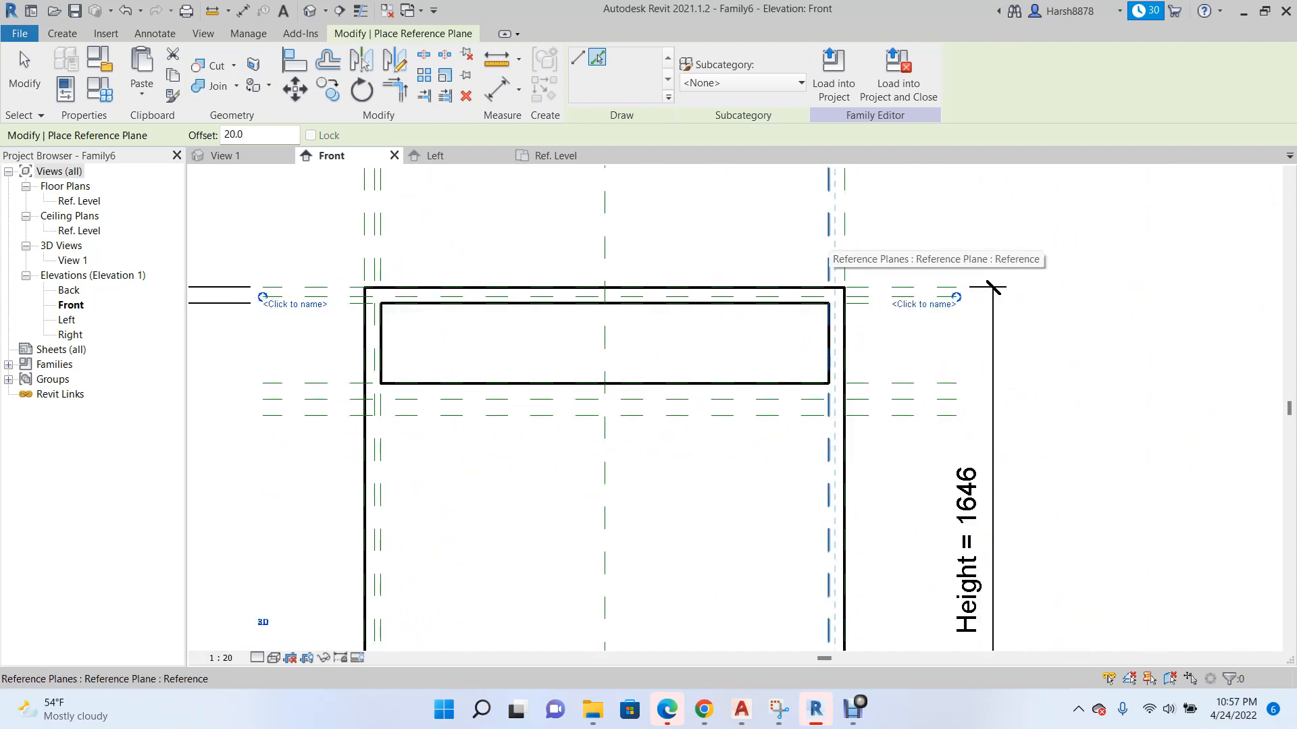
Create reference planes offset 20 outward from the opening's right and bottom planes in the Front elevation.
left_click(829, 238)
scroll(716, 249, "down", 1)
scroll(776, 393, "up", 2)
left_click(927, 358)
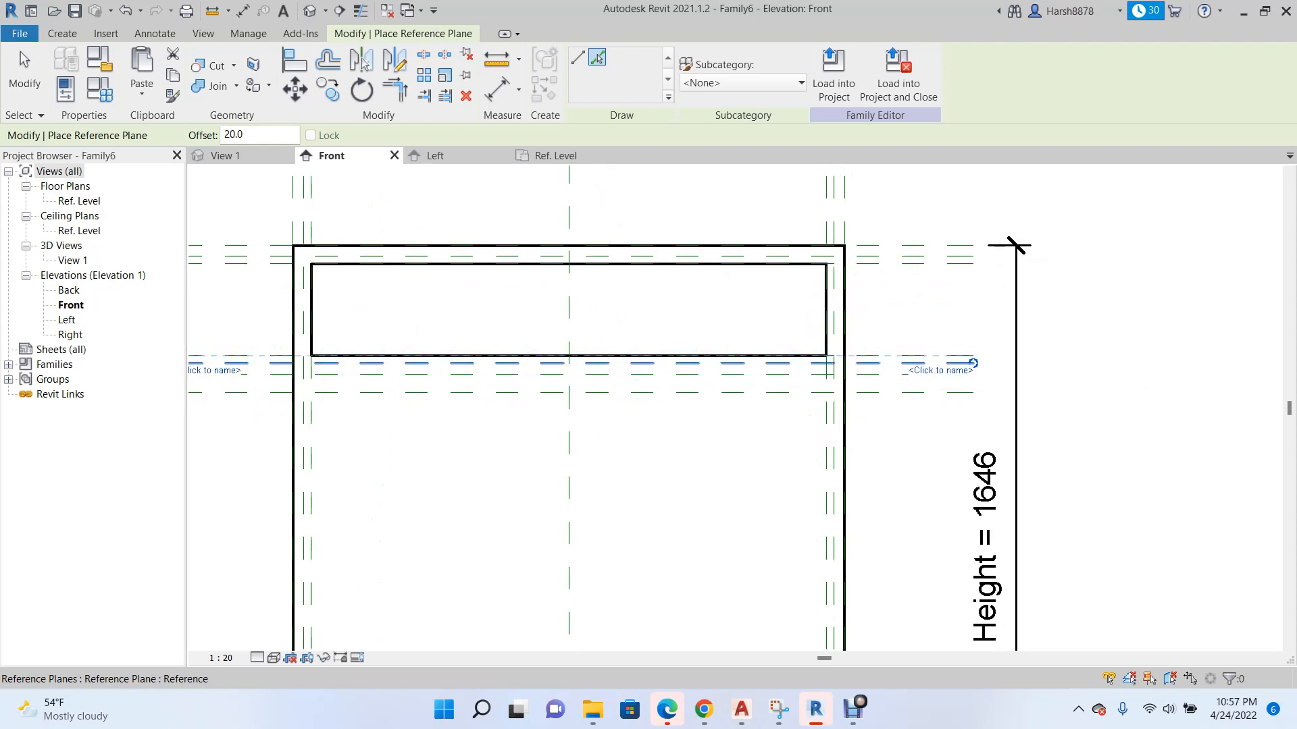
scroll(431, 221, "up", 2)
scroll(709, 301, "down", 2)
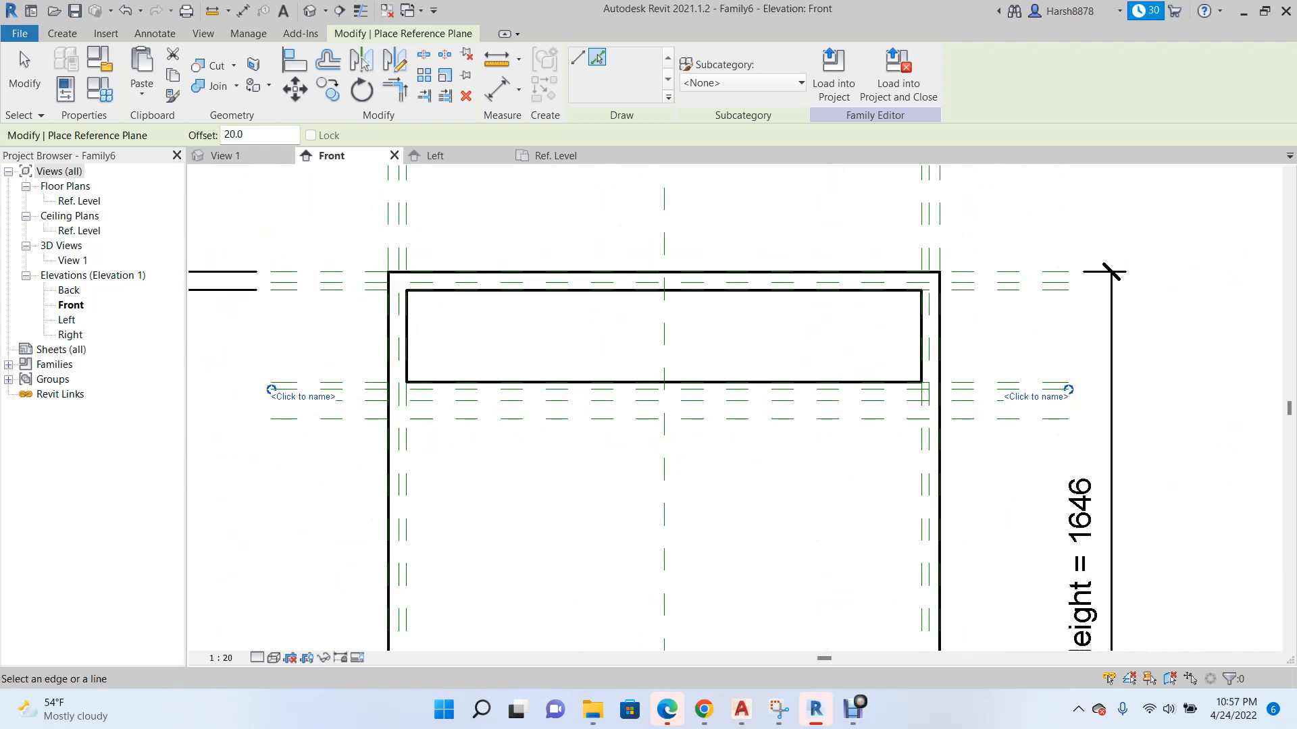
scroll(439, 352, "down", 1)
scroll(373, 303, "up", 1)
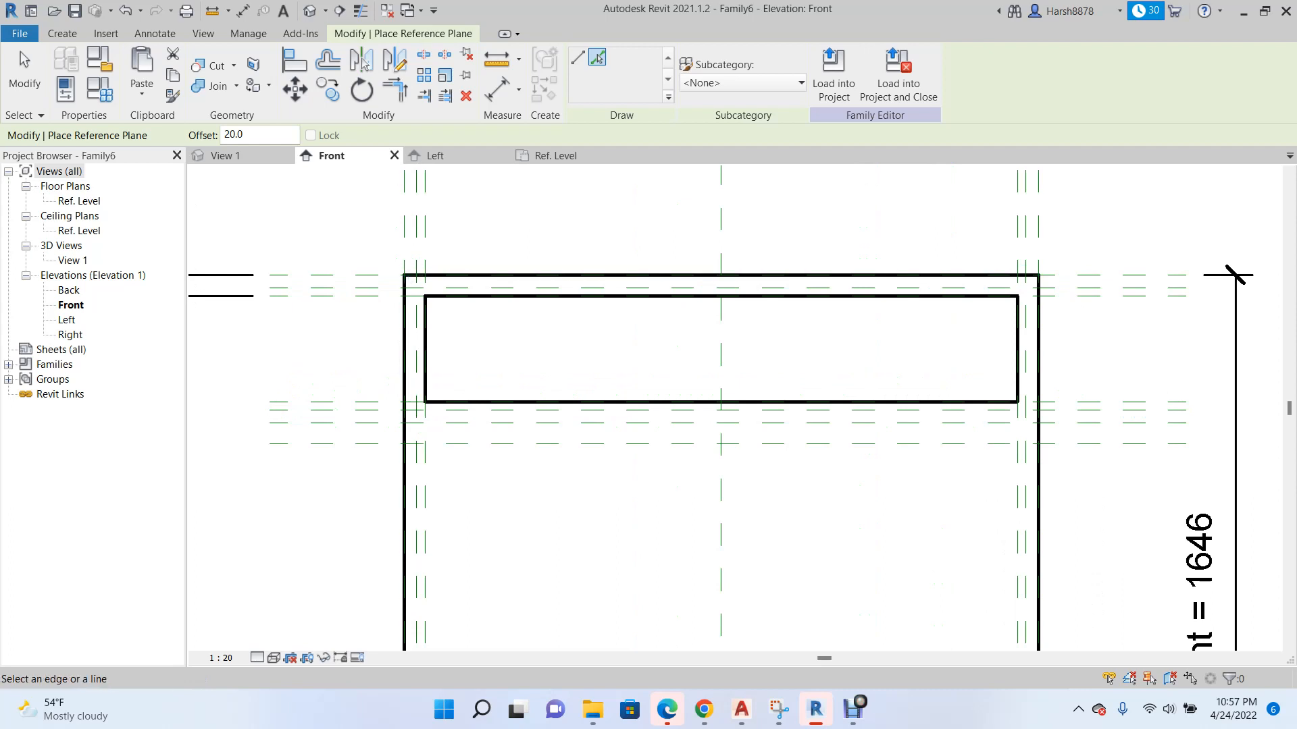
Start a solid extrusion and set its work plane to Reference Plane : Door Plane.
left_click(63, 33)
scroll(403, 500, "down", 2)
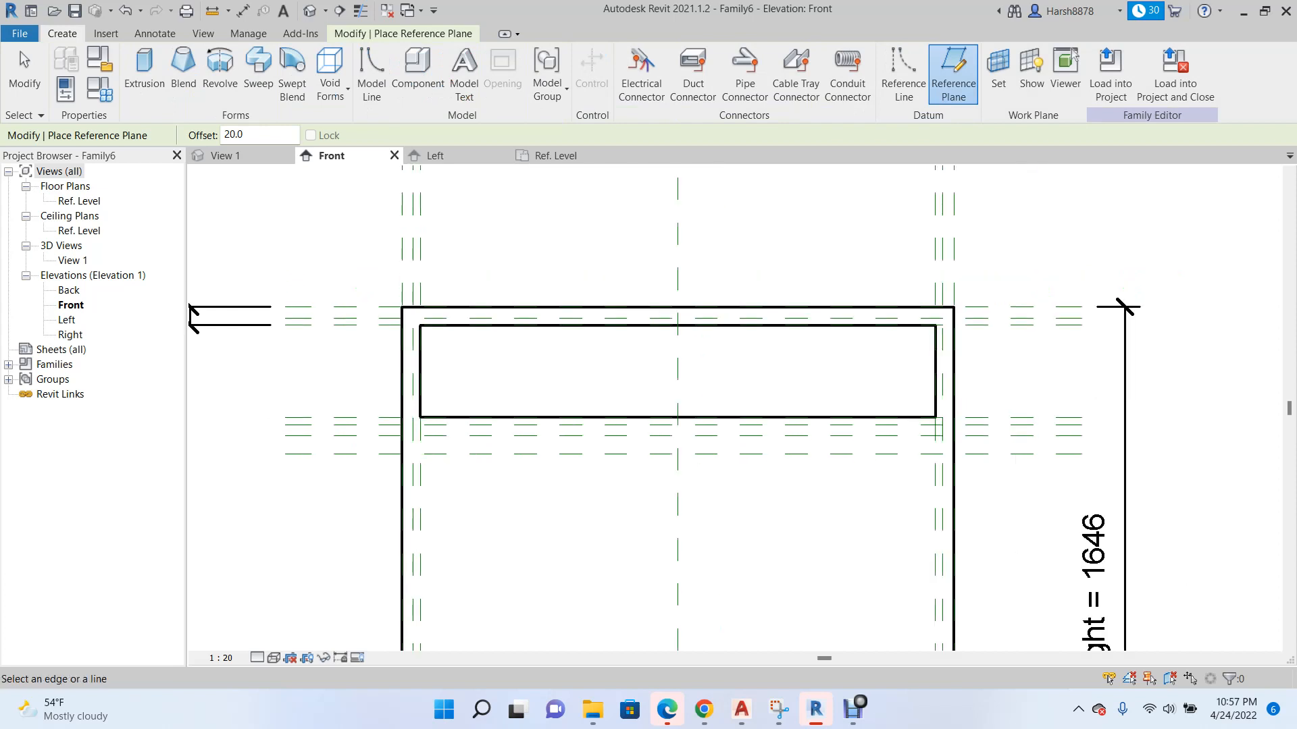
scroll(406, 451, "up", 2)
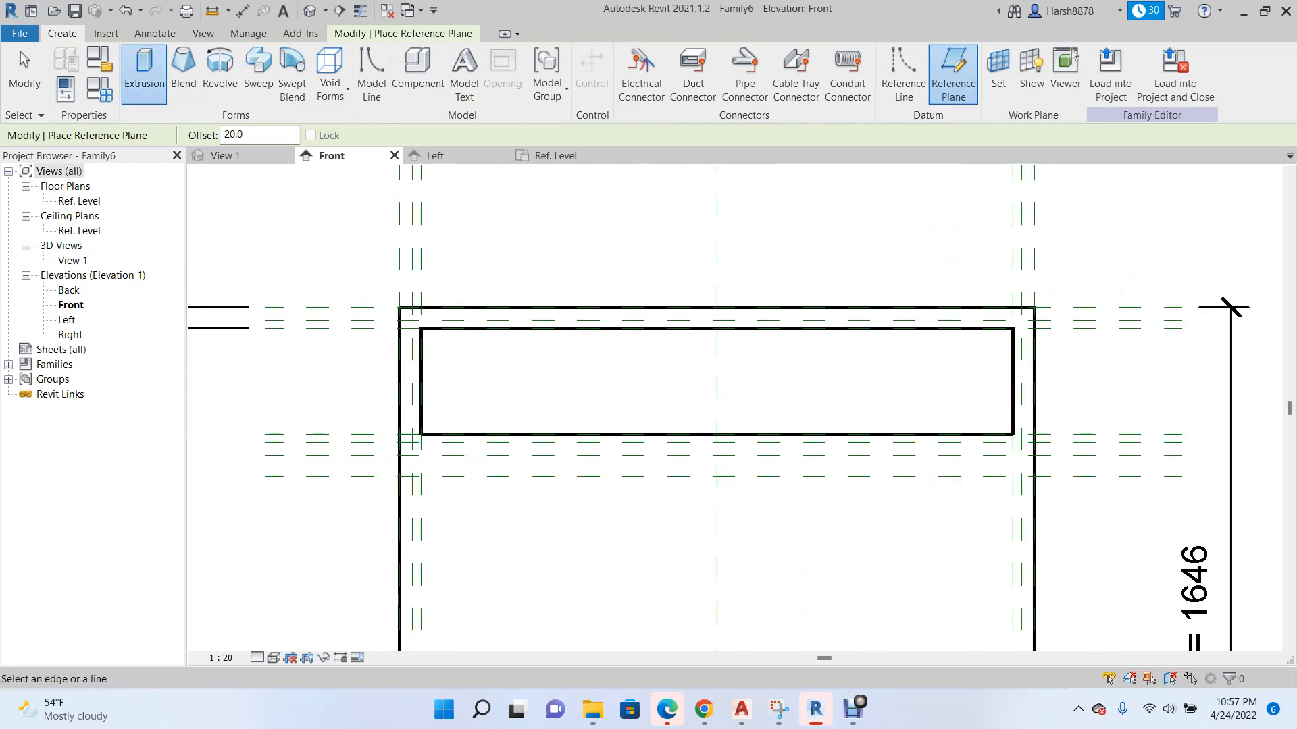
left_click(145, 71)
scroll(436, 344, "up", 1)
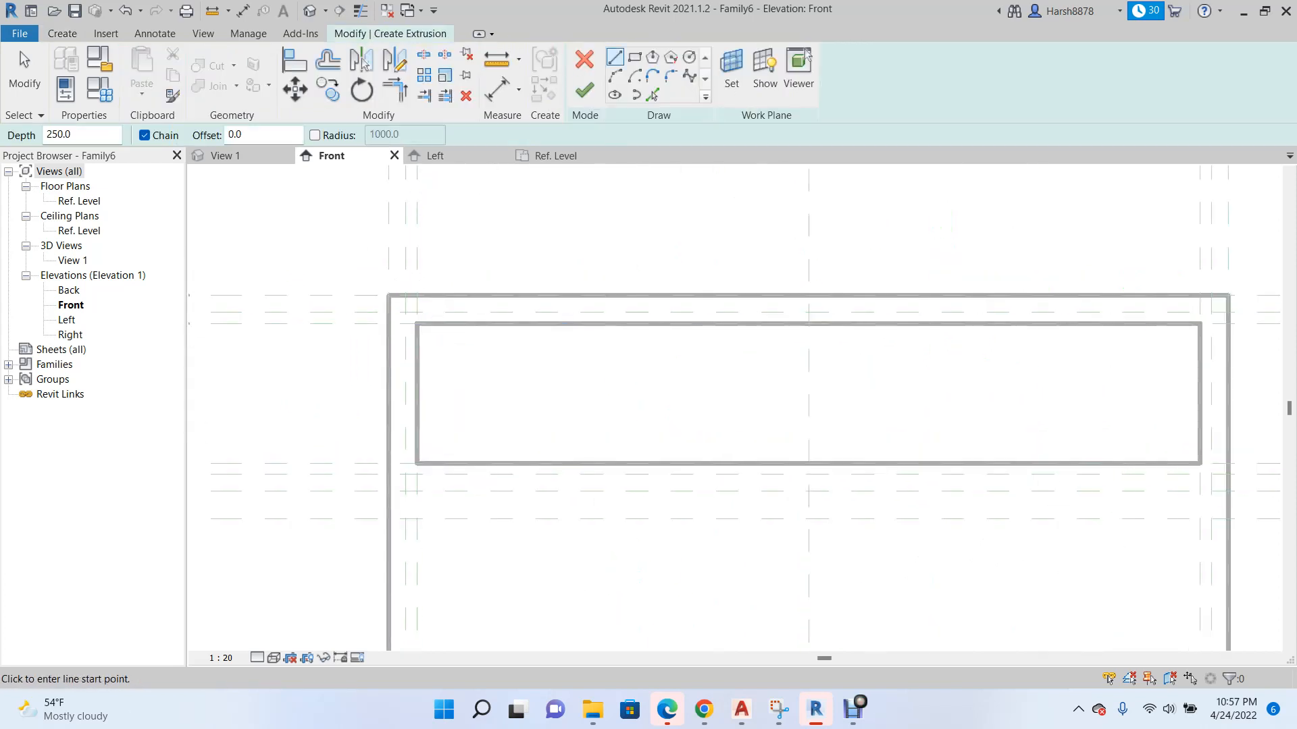
left_click(732, 71)
left_click(702, 351)
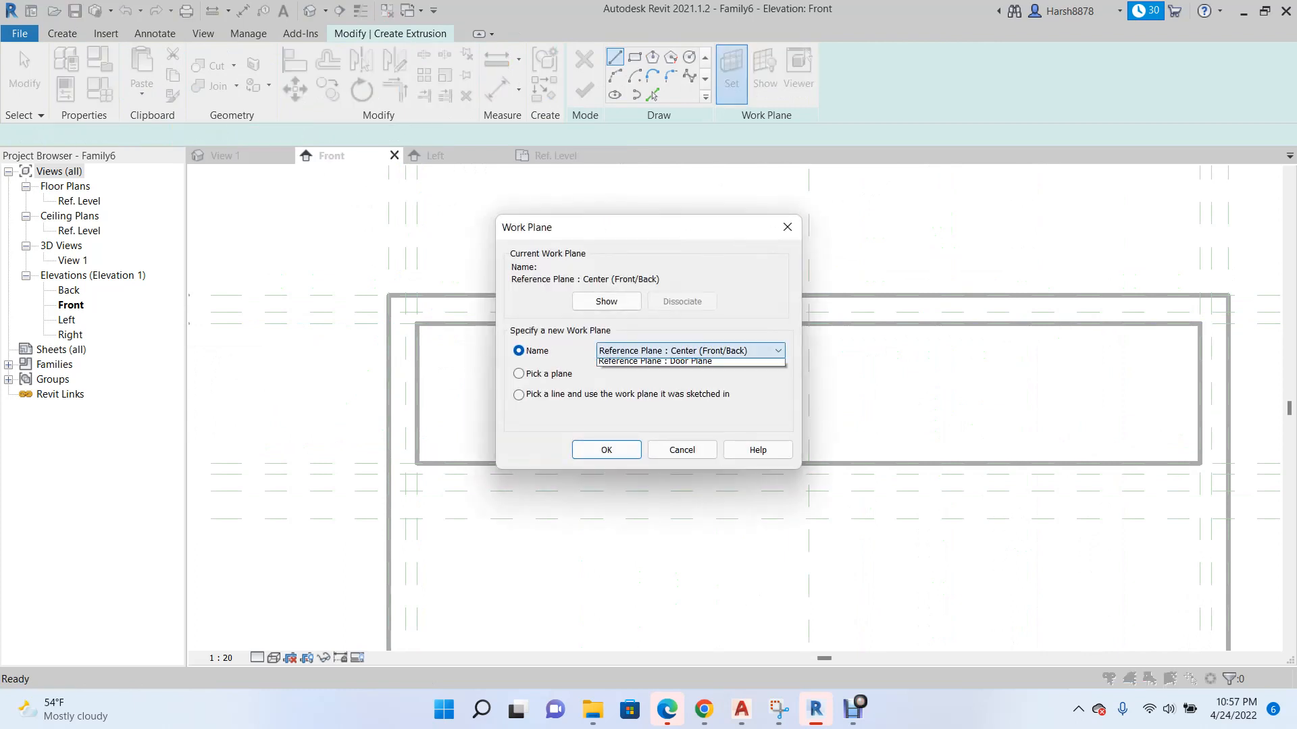
left_click(689, 398)
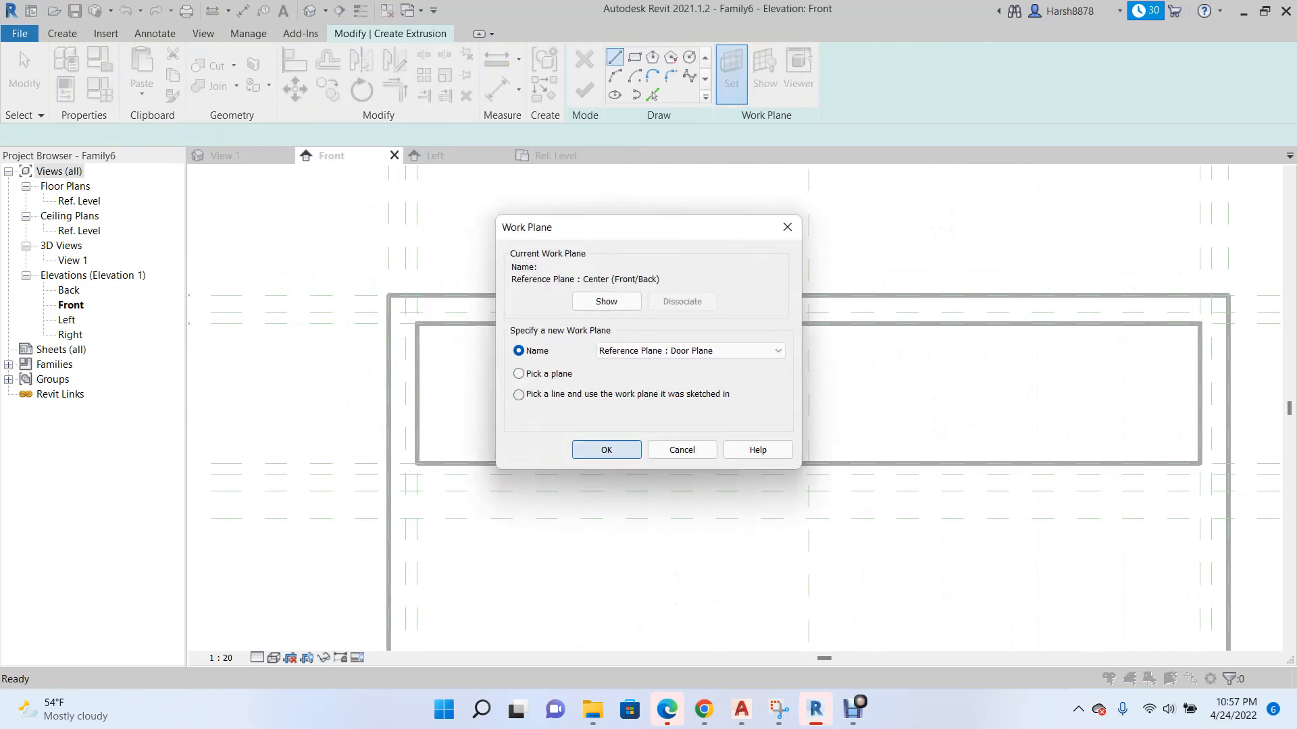
key("Return")
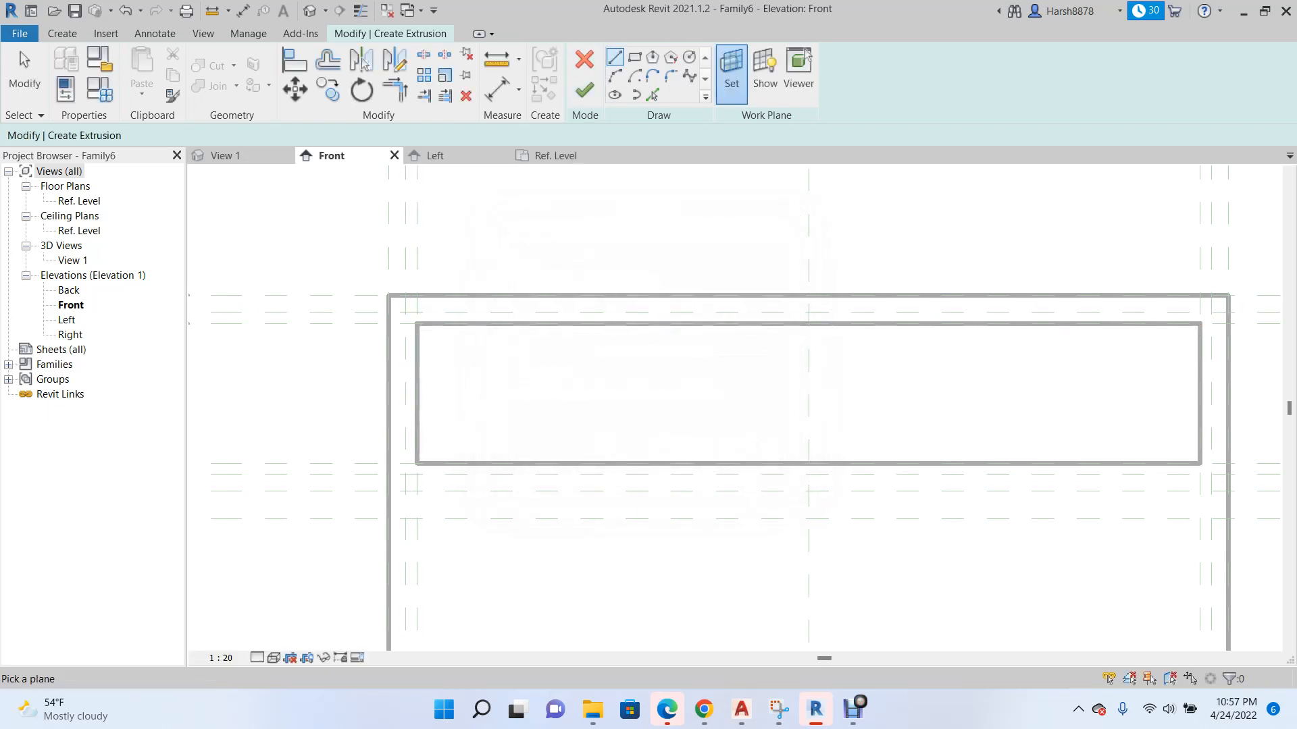
Sketch a rectangle about 1440 by 290 around the opening, from corner to corner of the four 20-offset planes.
left_click(633, 57)
left_click(407, 313)
scroll(342, 352, "down", 1)
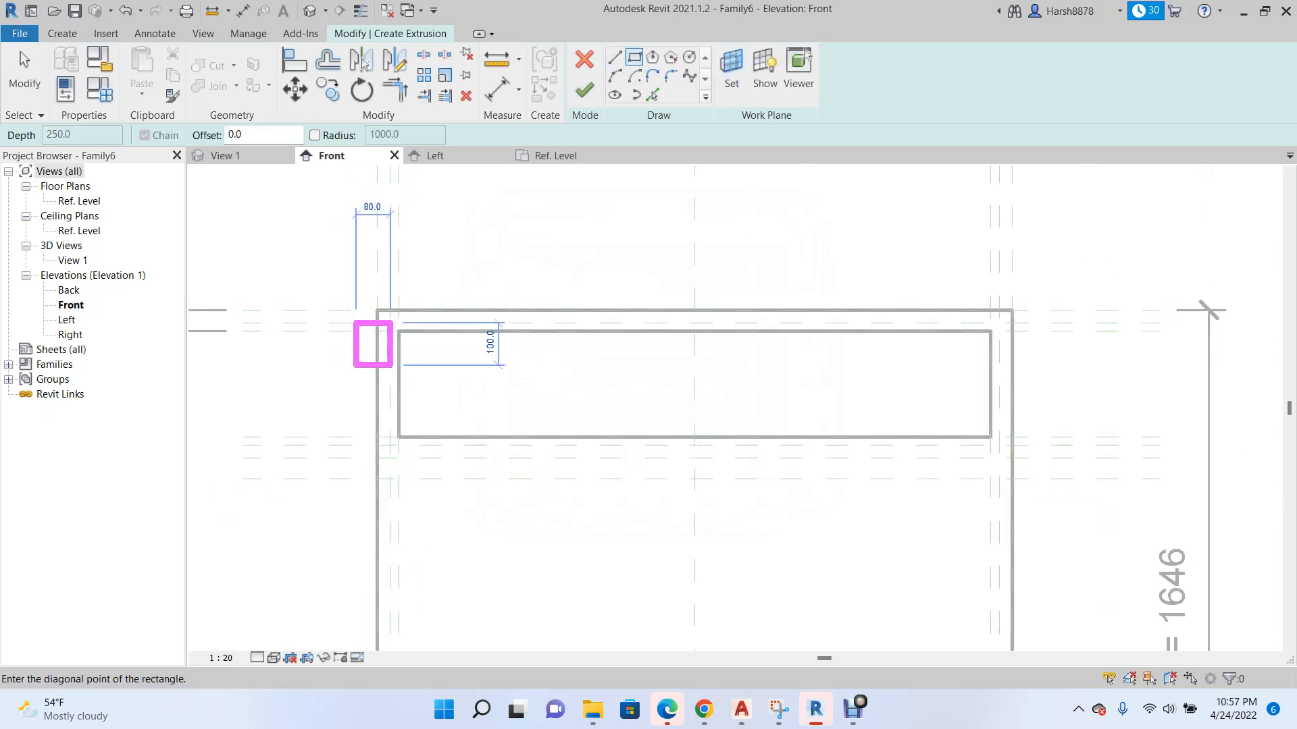
left_click(998, 445)
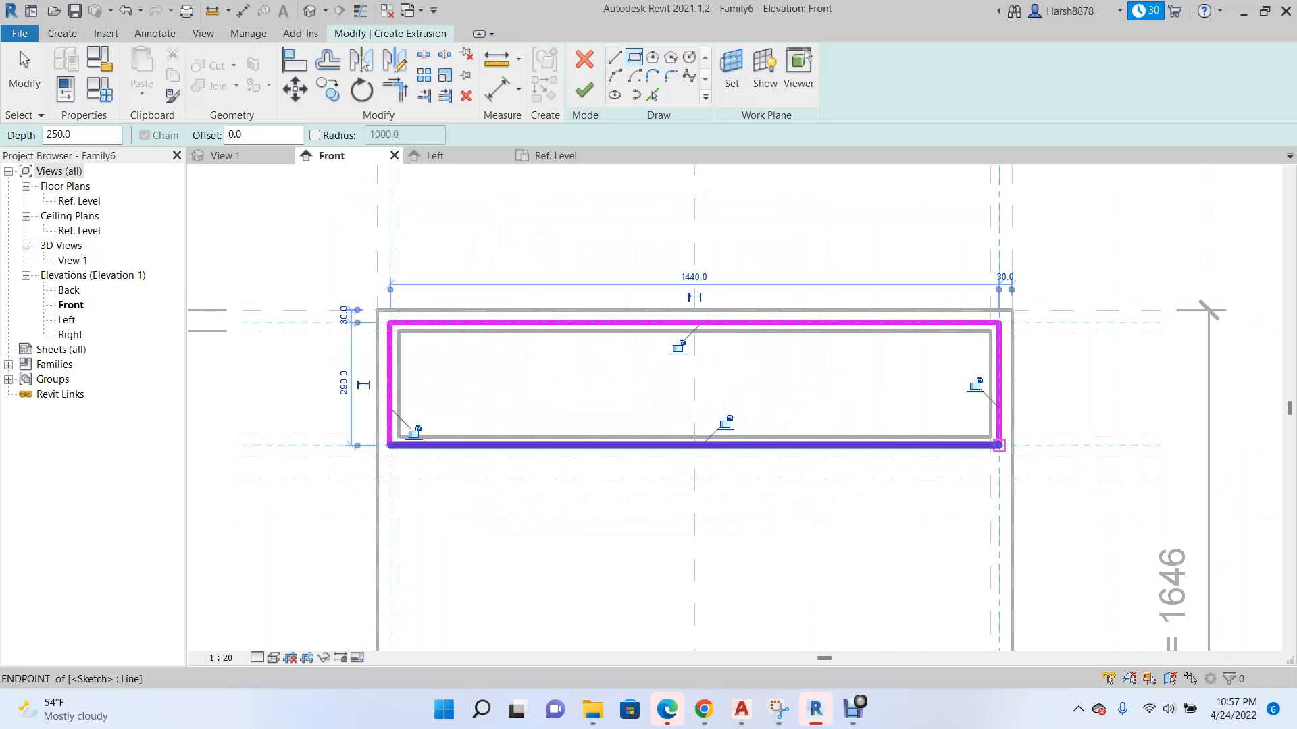
Lock all four edges of the panel rectangle to their reference planes and finish the extrusion.
left_click(677, 346)
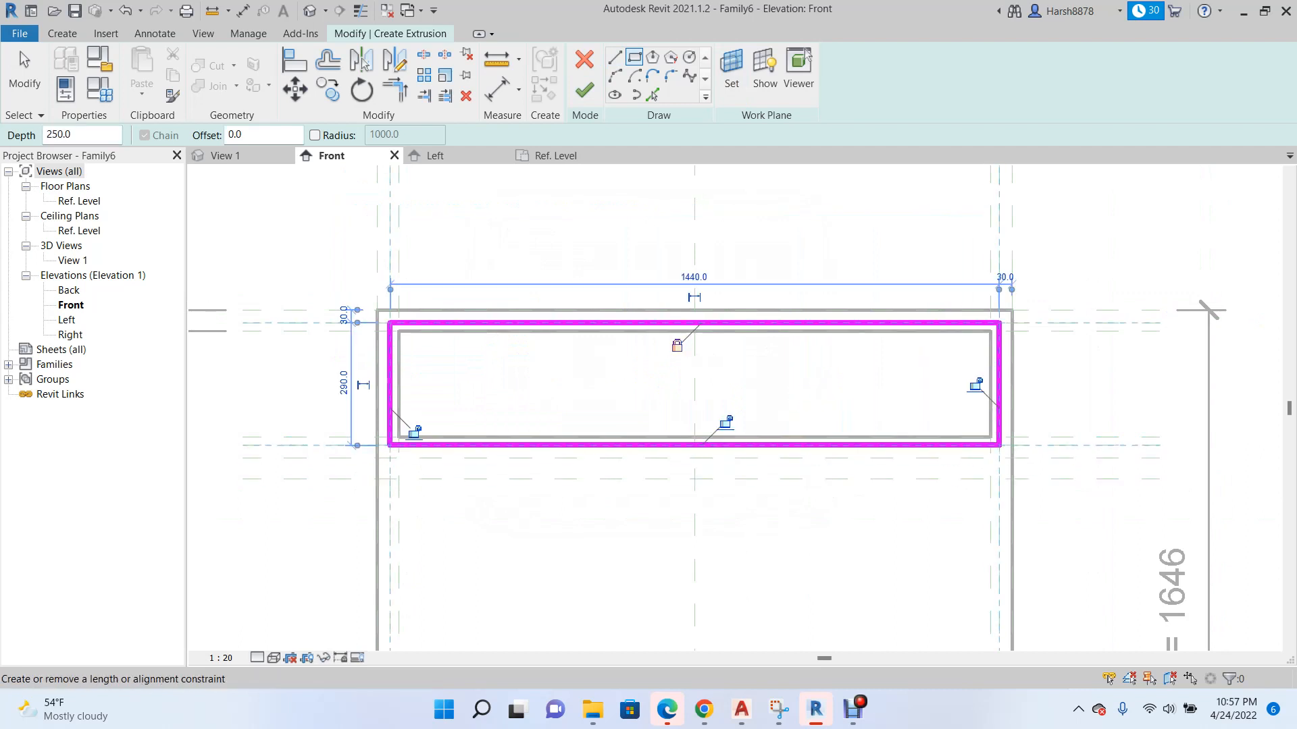
left_click(414, 431)
left_click(726, 422)
left_click(976, 385)
left_click(584, 90)
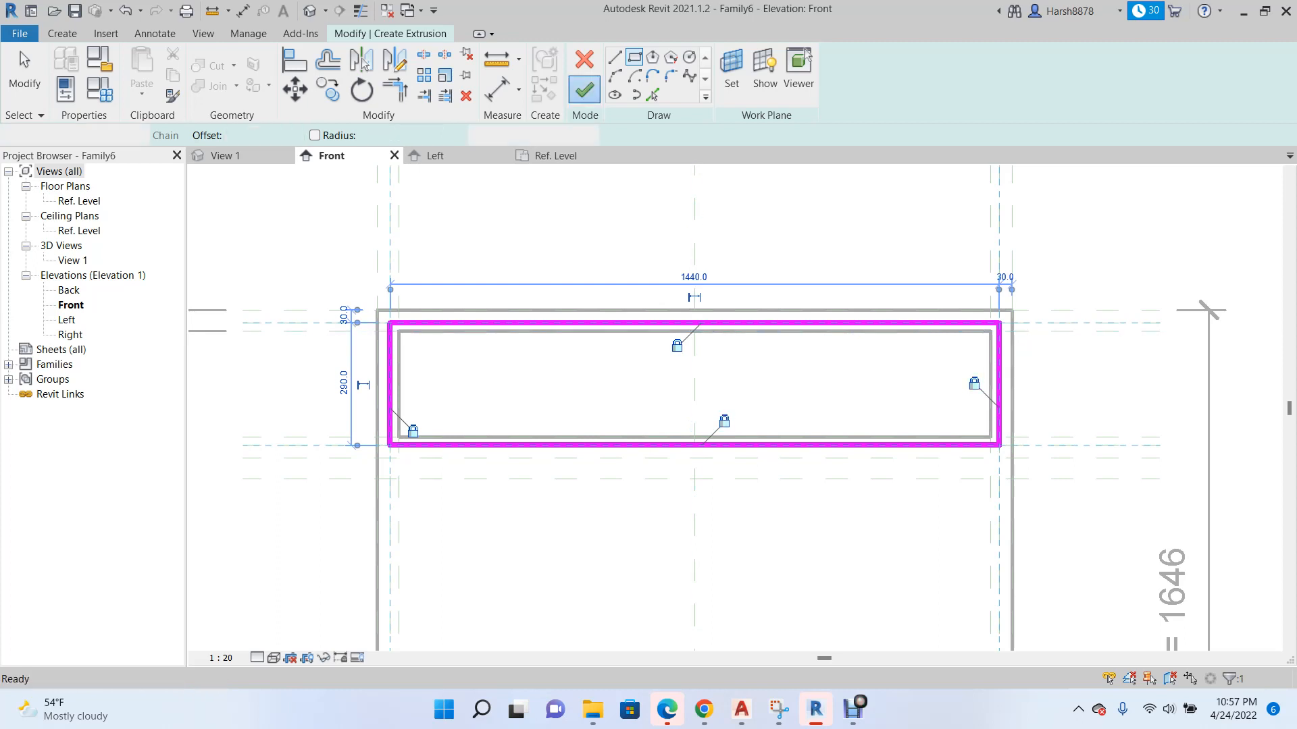
In the Left elevation, stretch the panel's depth to 50 between the box's front face plane and the outermost reference plane in front of it.
left_click(432, 155)
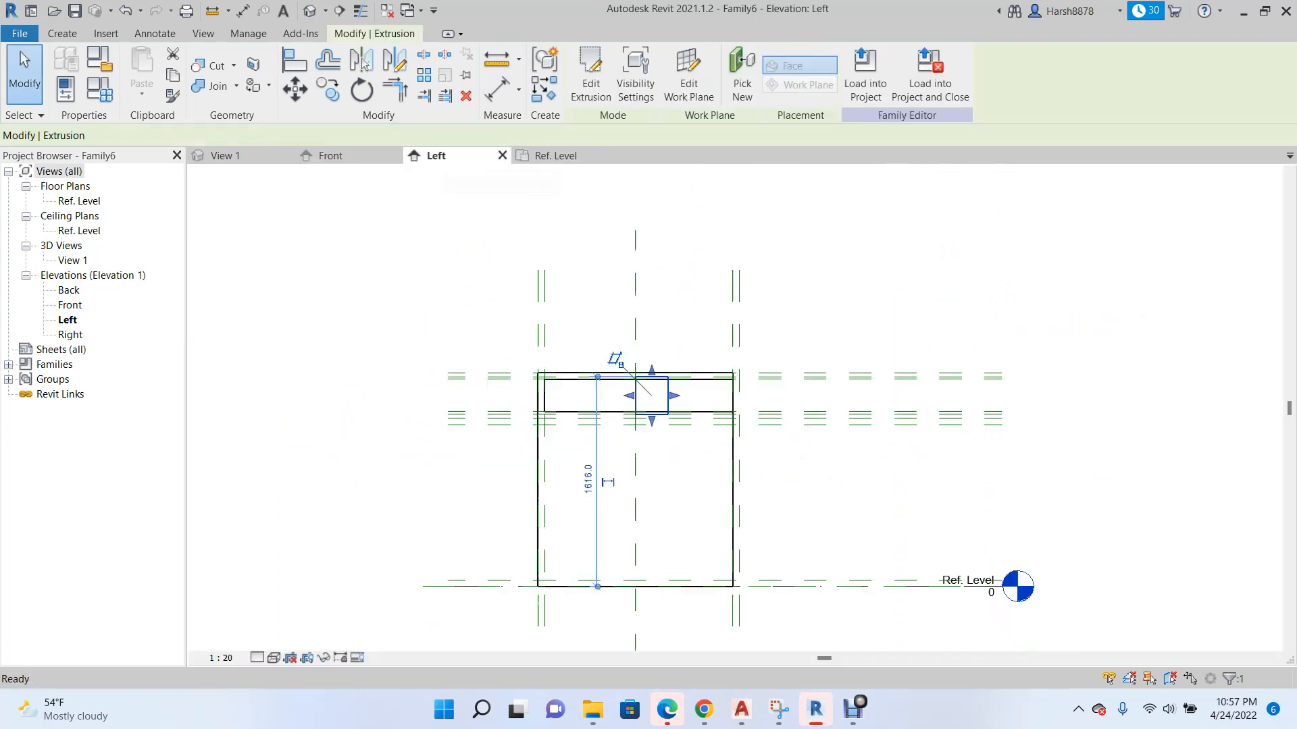
scroll(658, 358, "up", 2)
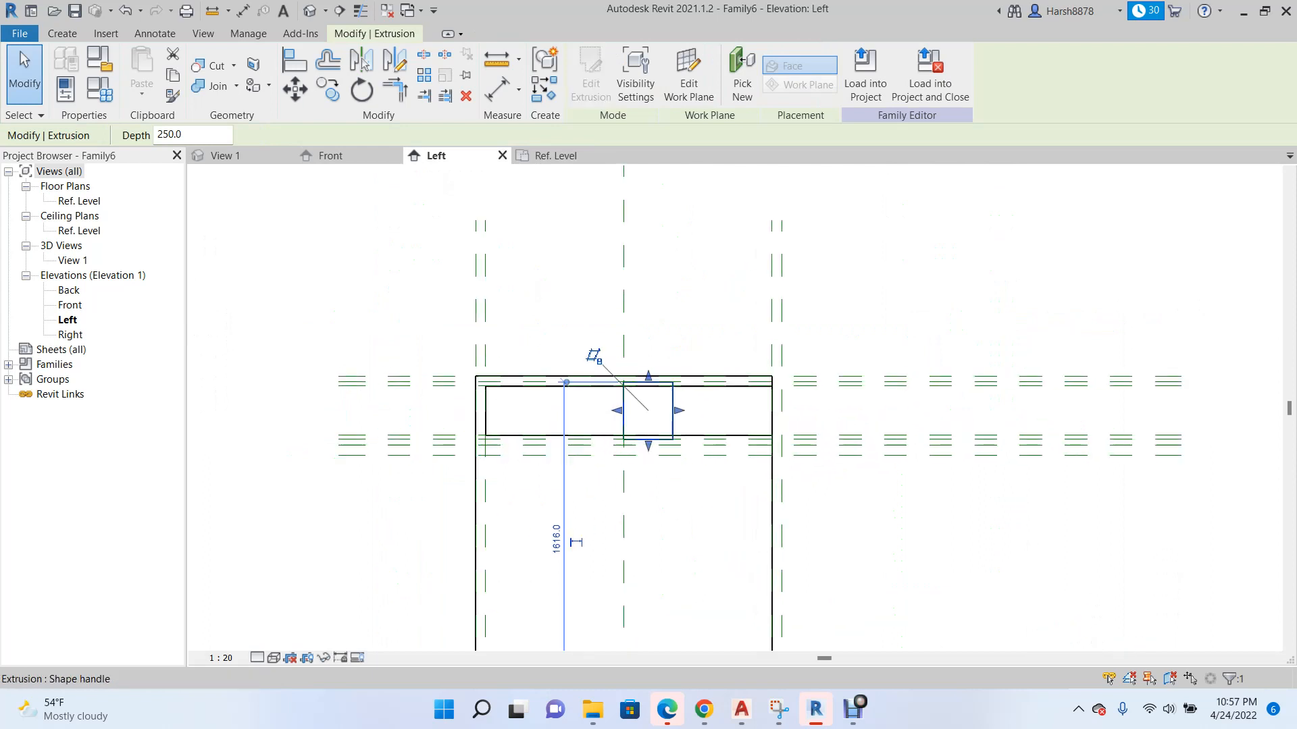
scroll(665, 412, "up", 2)
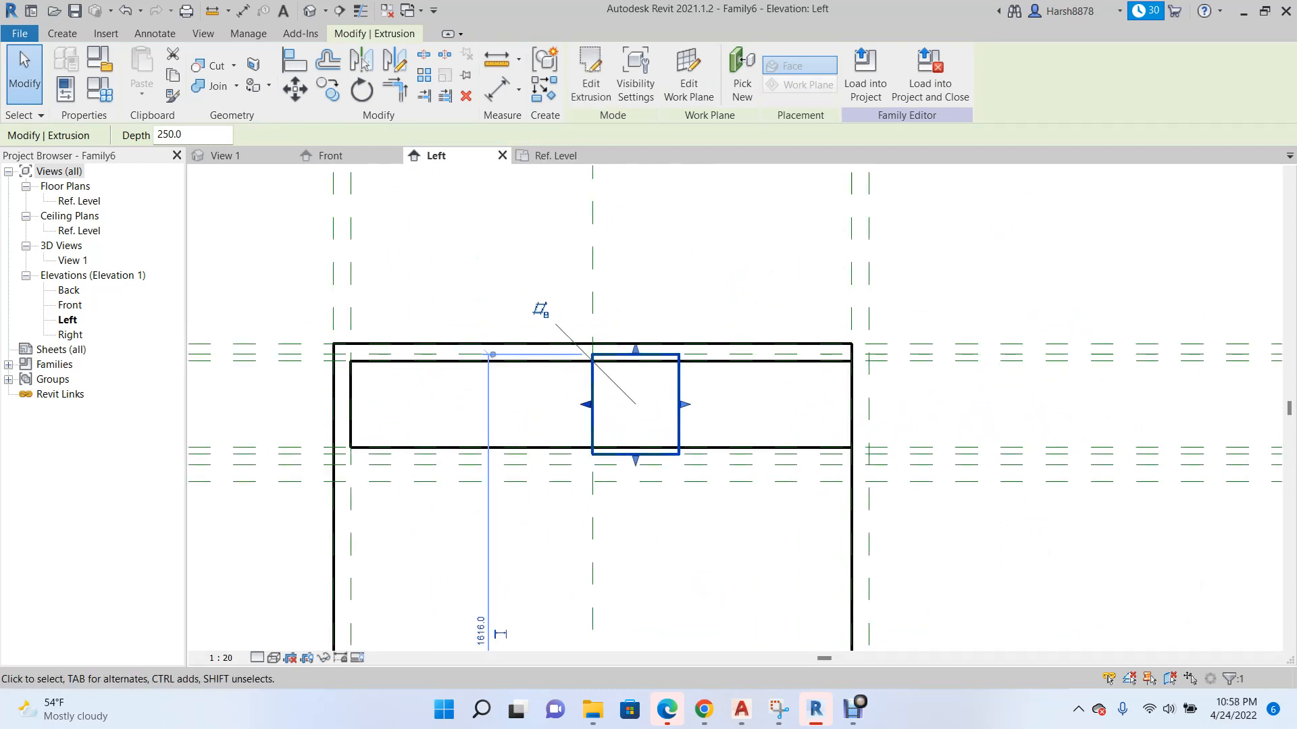
left_click_drag(684, 404, 874, 403)
left_click_drag(587, 404, 847, 404)
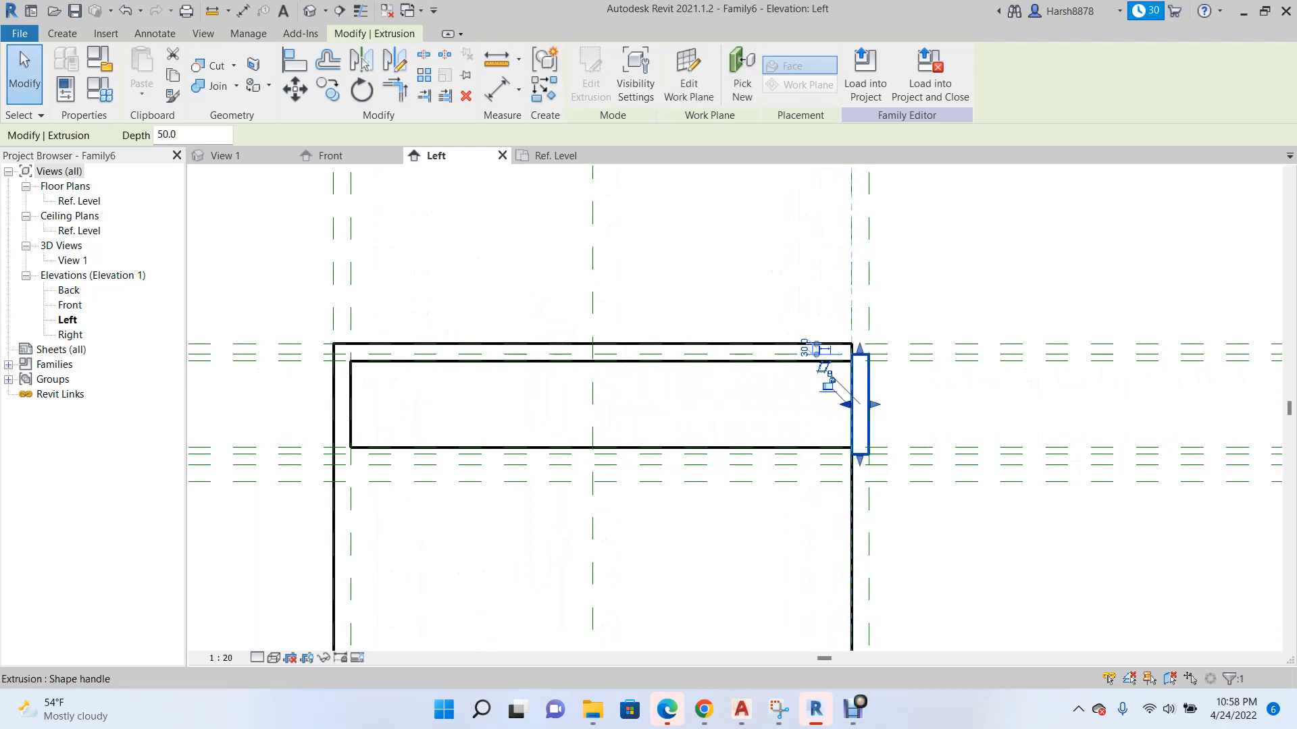
scroll(602, 401, "down", 1)
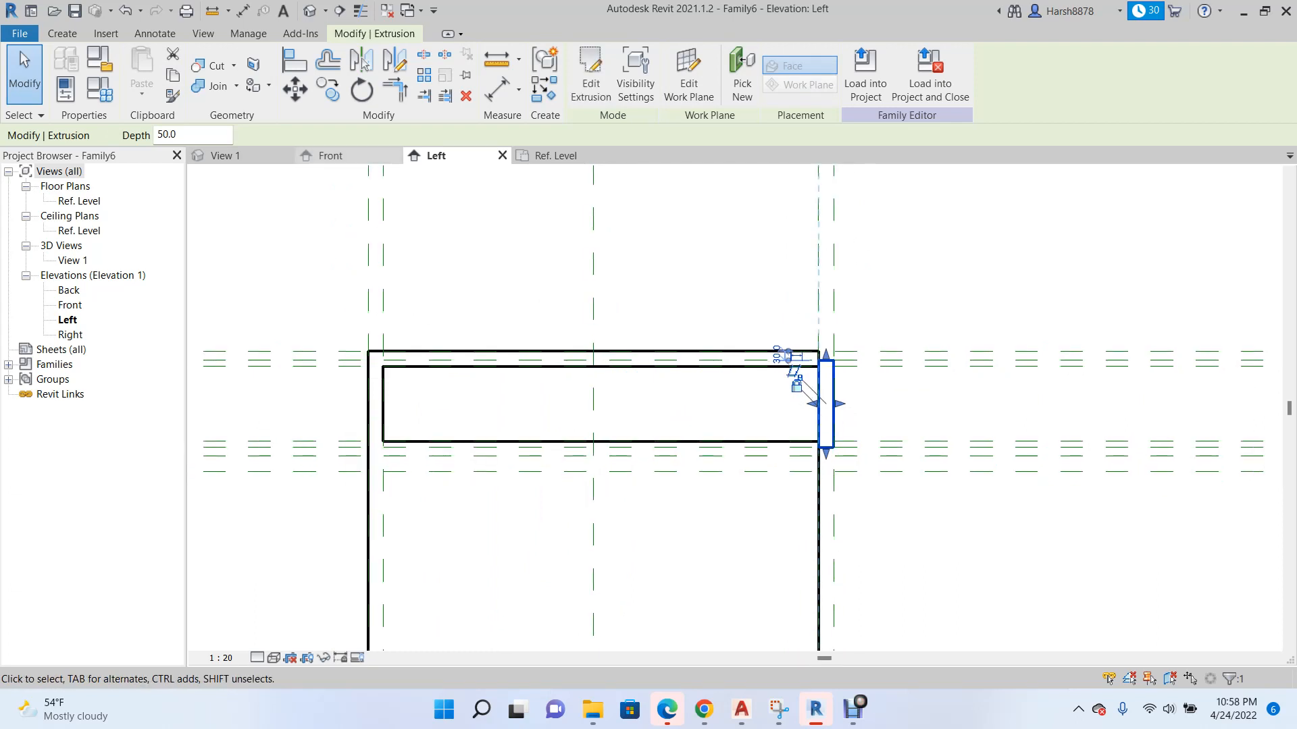
Examine the finished front panel in the 3D view and in the Front elevation.
left_click(225, 156)
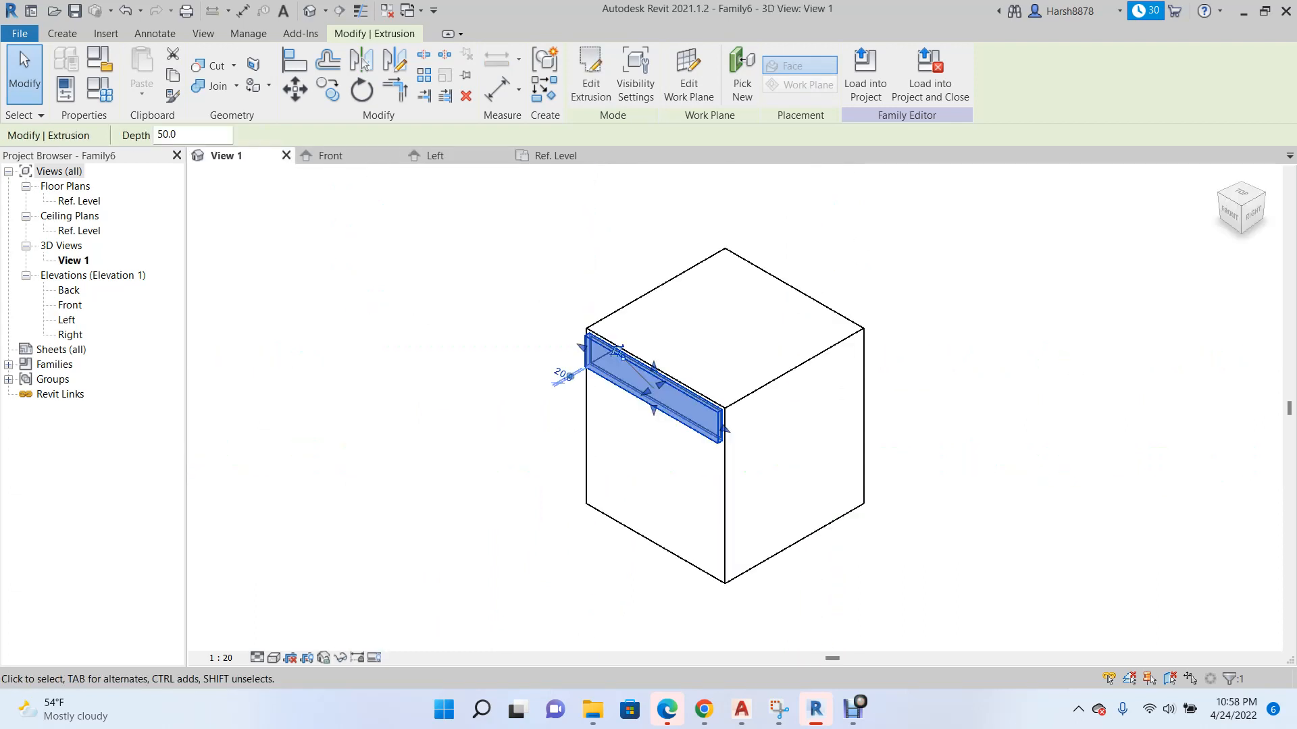
scroll(448, 357, "down", 2)
key("Escape")
scroll(459, 405, "up", 2)
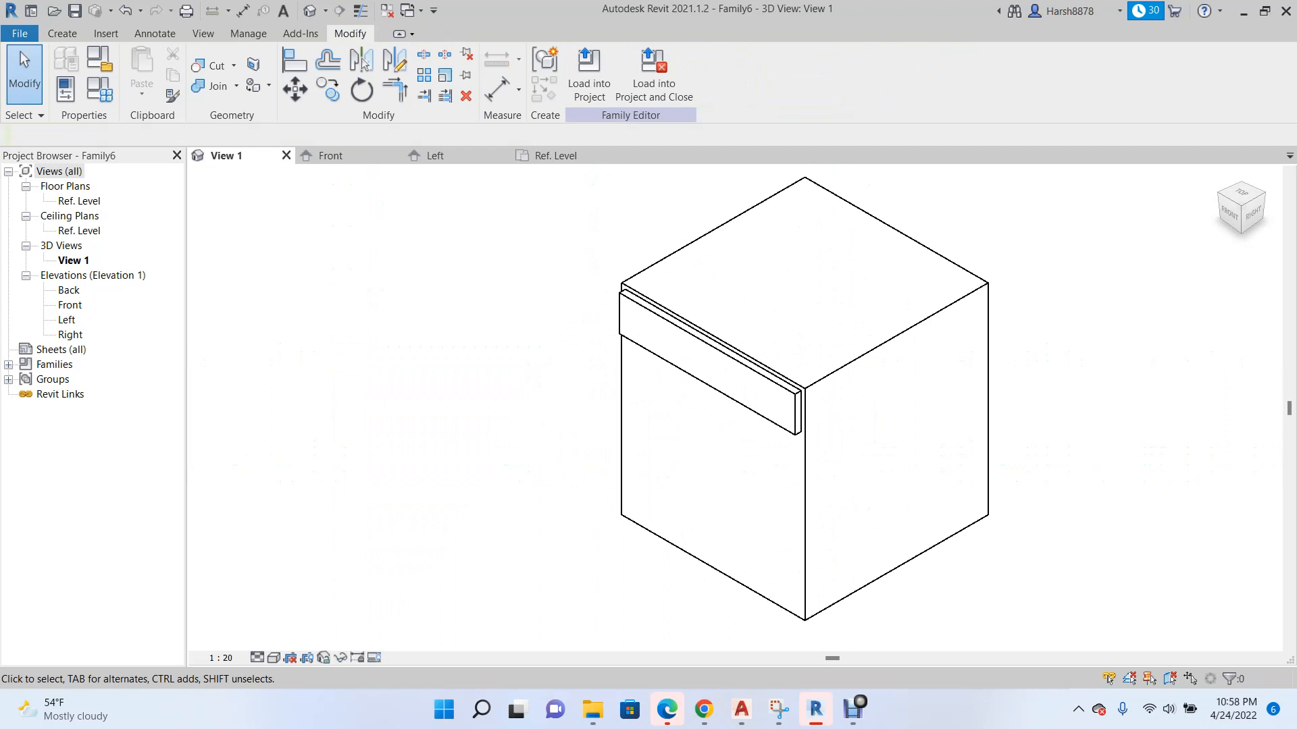
scroll(664, 283, "up", 2)
scroll(754, 474, "down", 2)
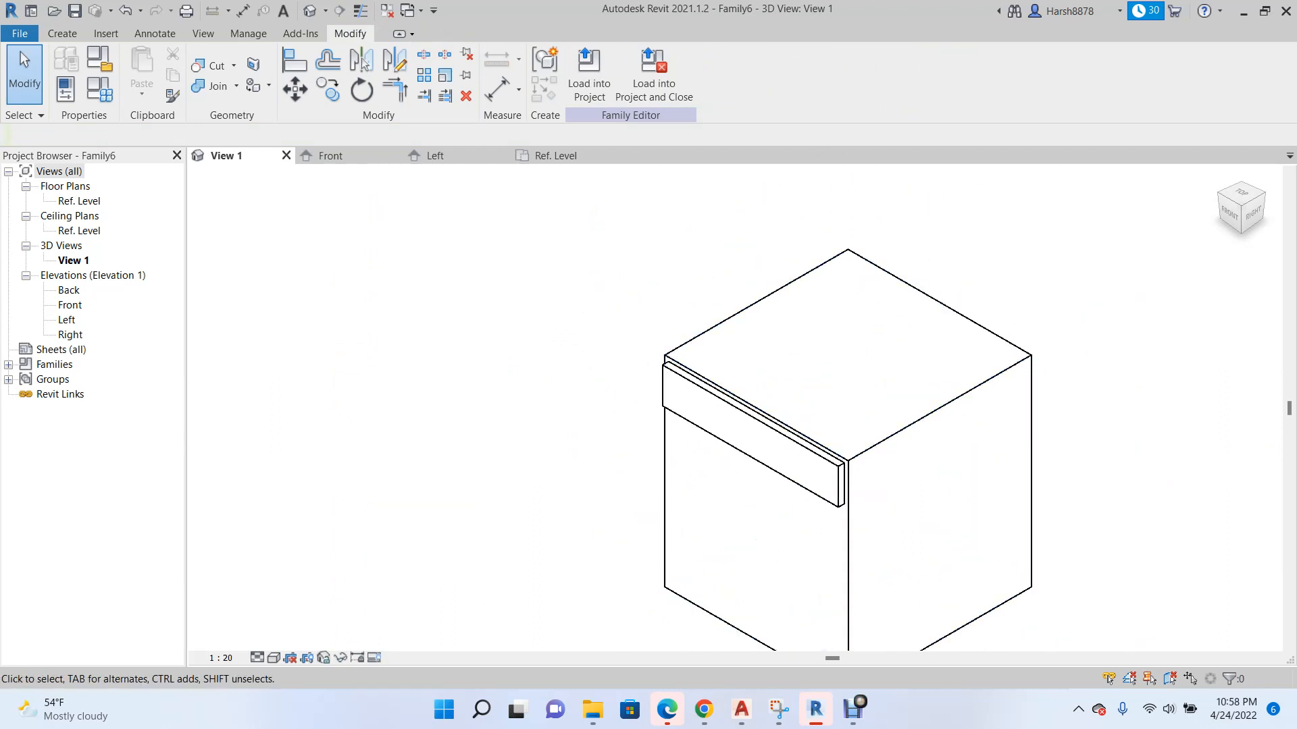
left_click(330, 155)
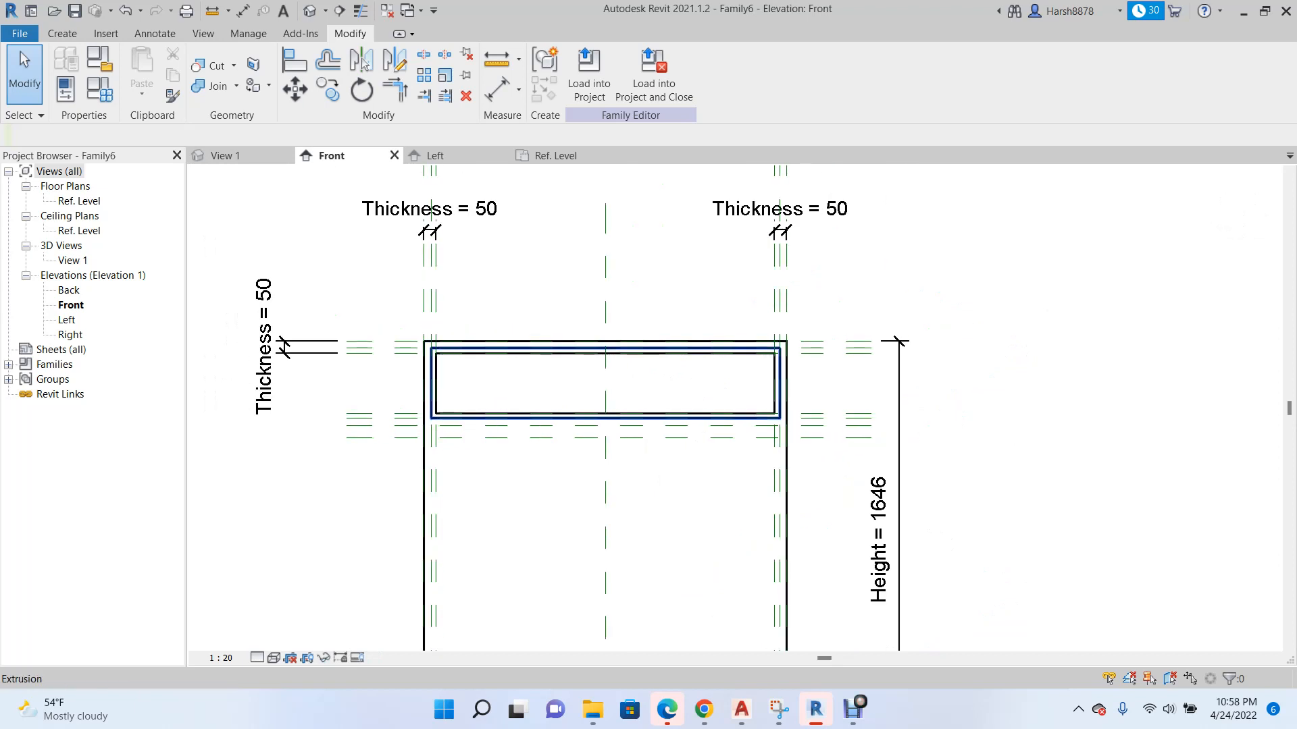
scroll(690, 331, "down", 2)
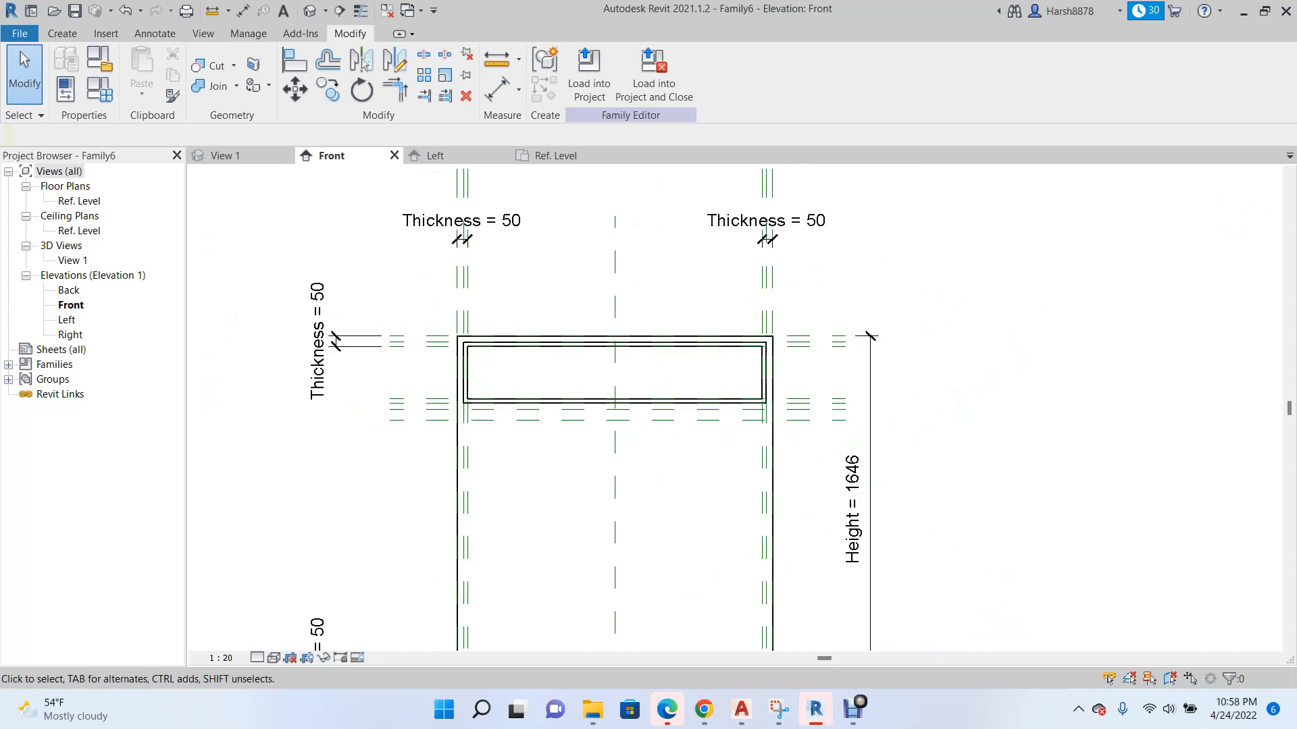
scroll(545, 450, "up", 3)
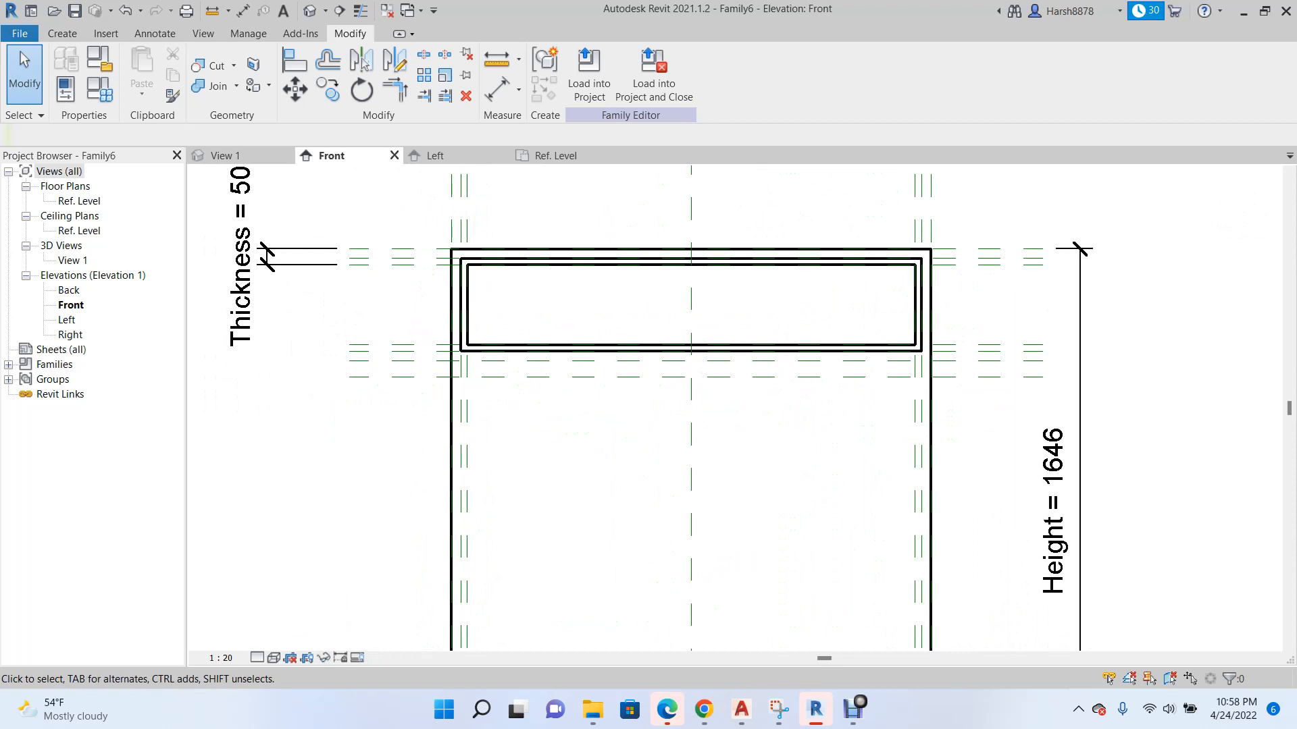
scroll(479, 278, "down", 2)
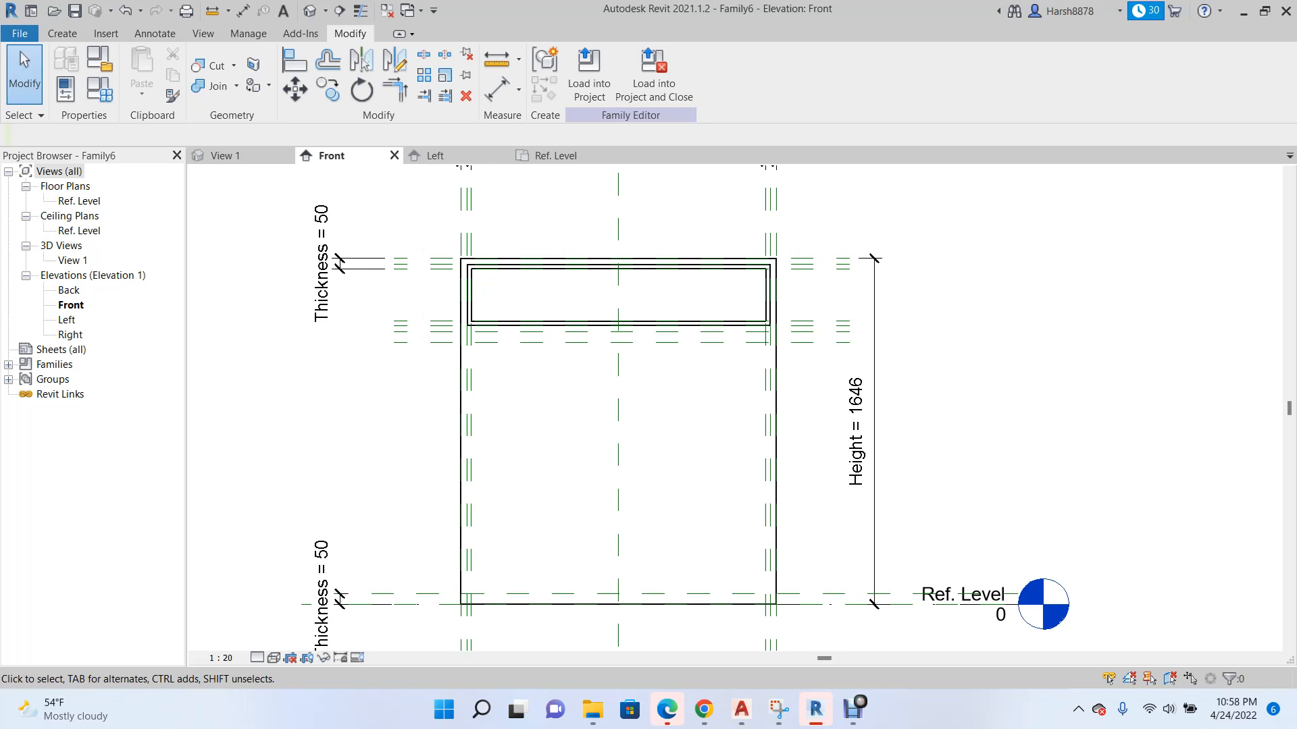
scroll(542, 405, "up", 2)
scroll(363, 396, "down", 2)
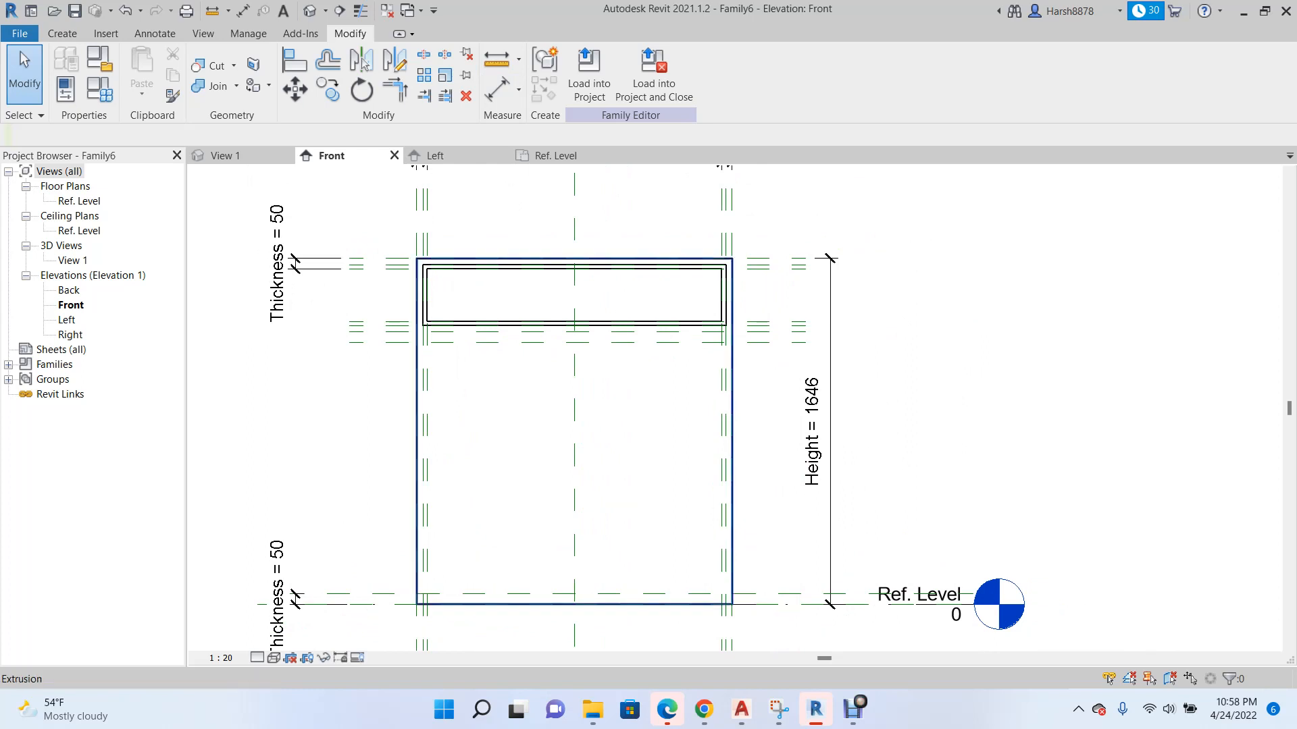
scroll(413, 421, "up", 2)
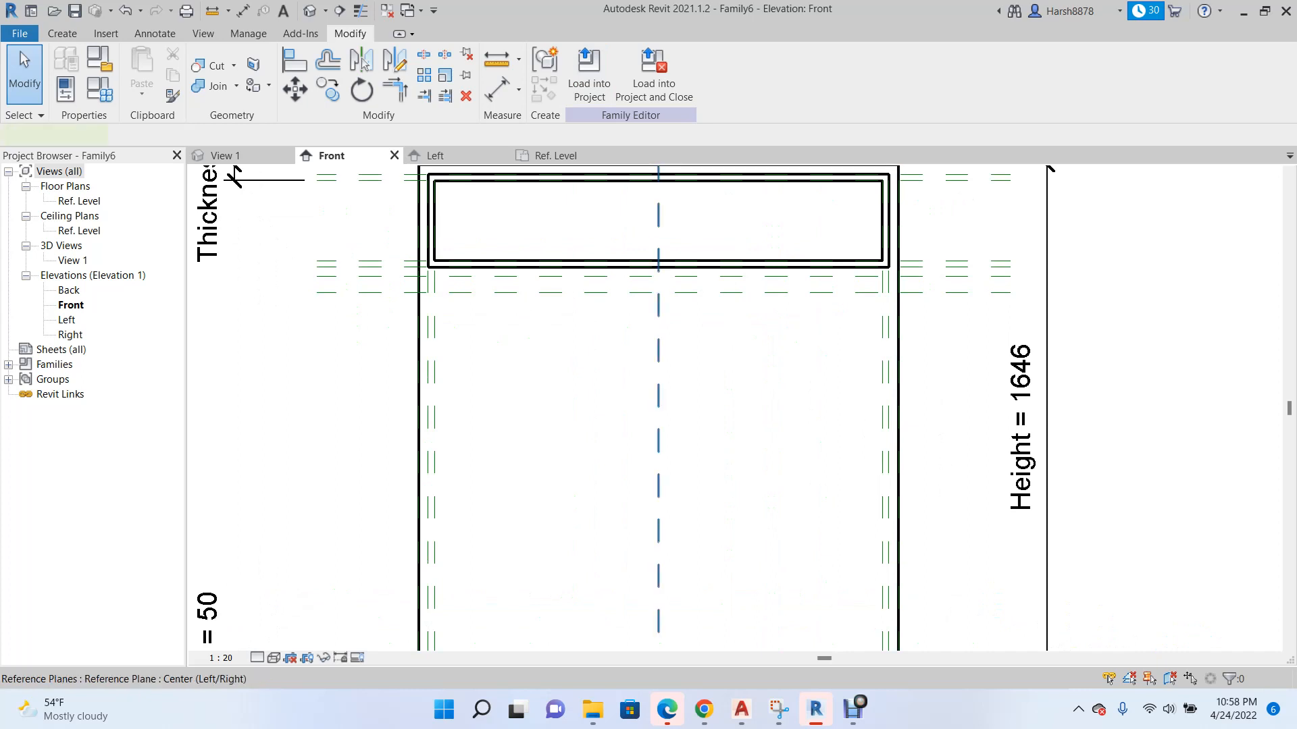
Create reference planes offset 50 to either side of the Center (Left/Right) plane in the Front elevation.
right_click(663, 407)
left_click(722, 165)
scroll(675, 390, "up", 1)
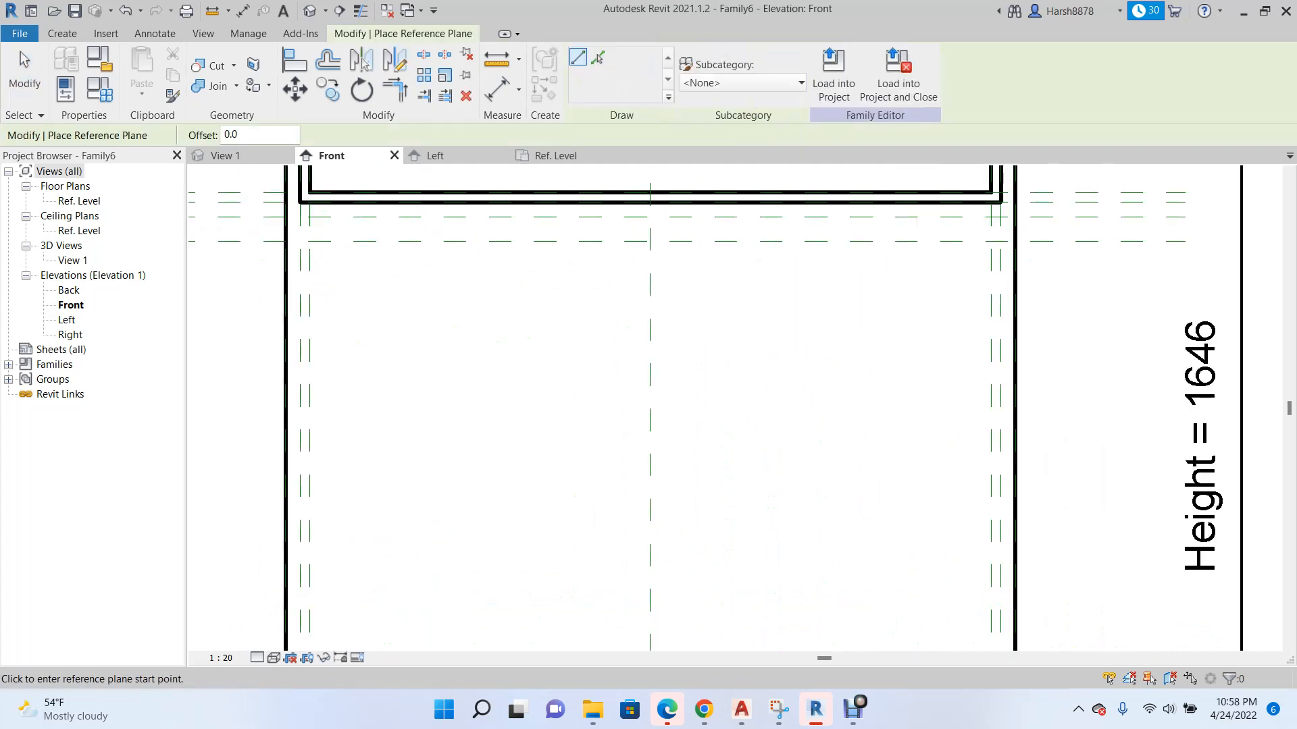
left_click(597, 58)
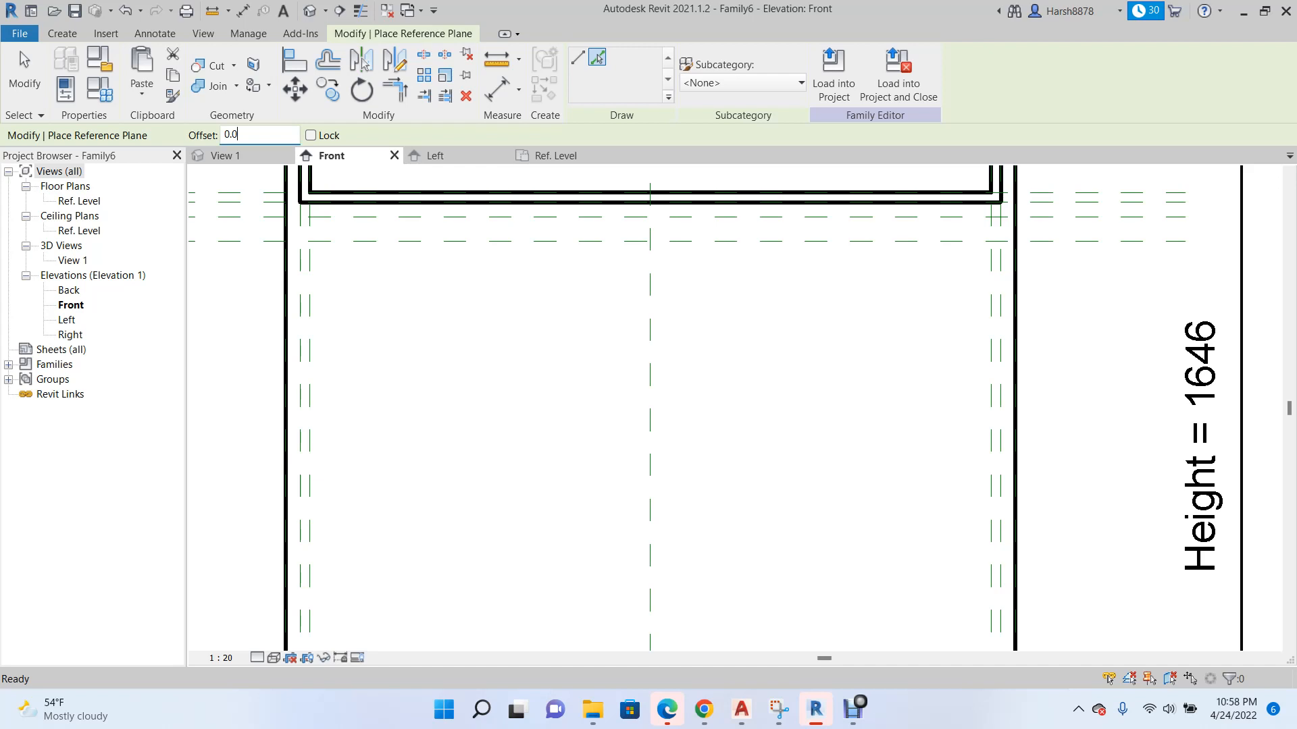
type("50")
key("Return")
left_click(648, 364)
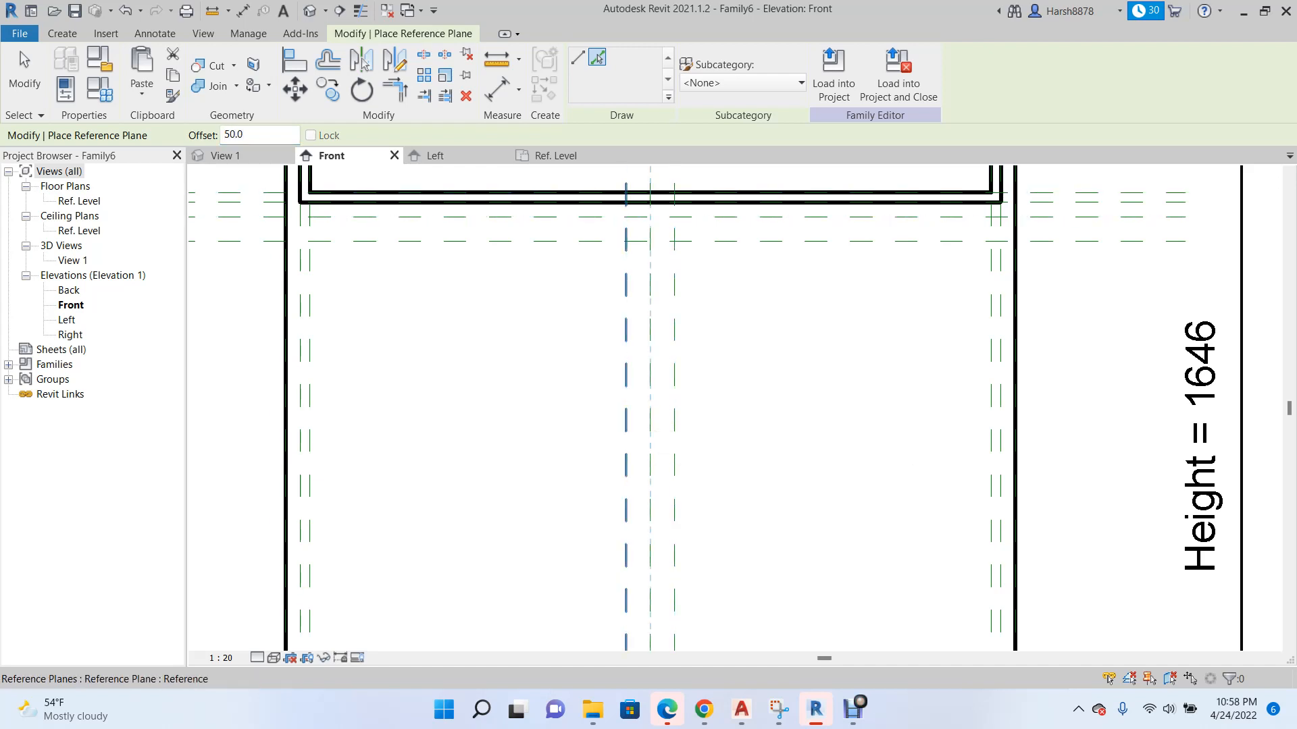
scroll(591, 405, "down", 2)
scroll(503, 309, "down", 1)
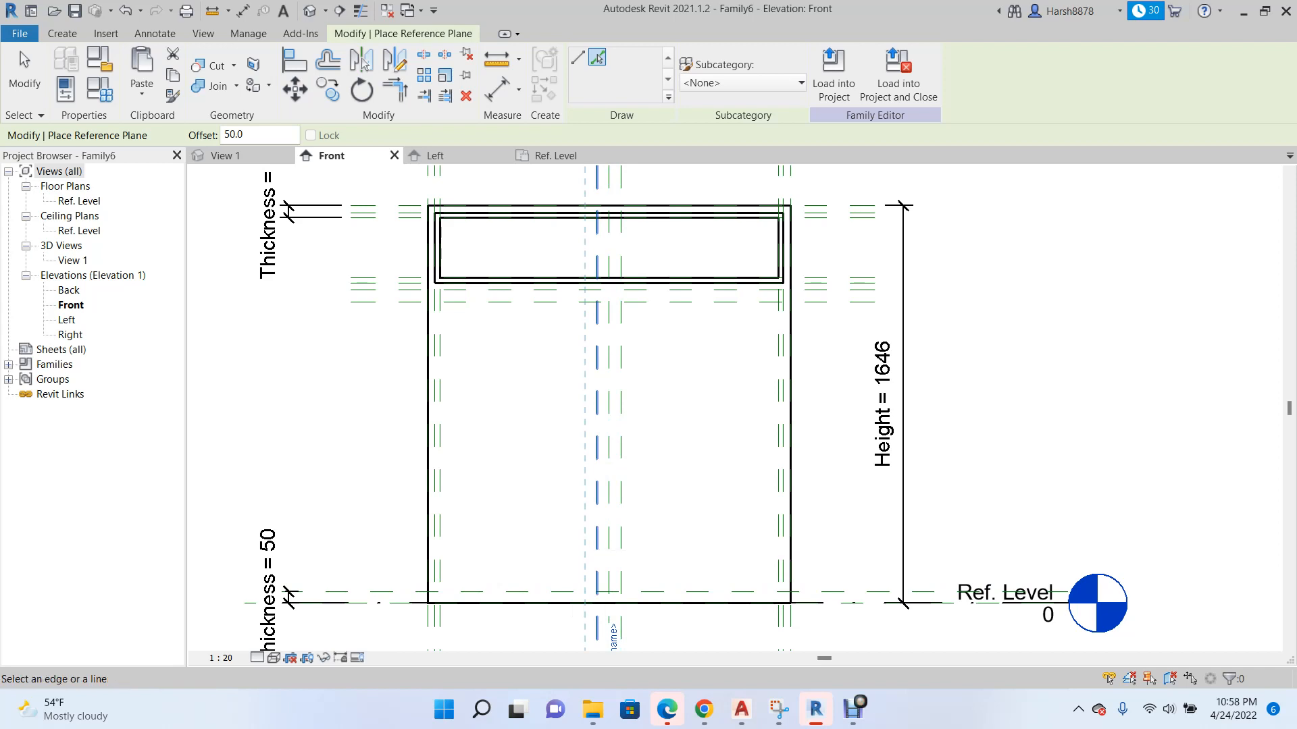
scroll(388, 457, "up", 3)
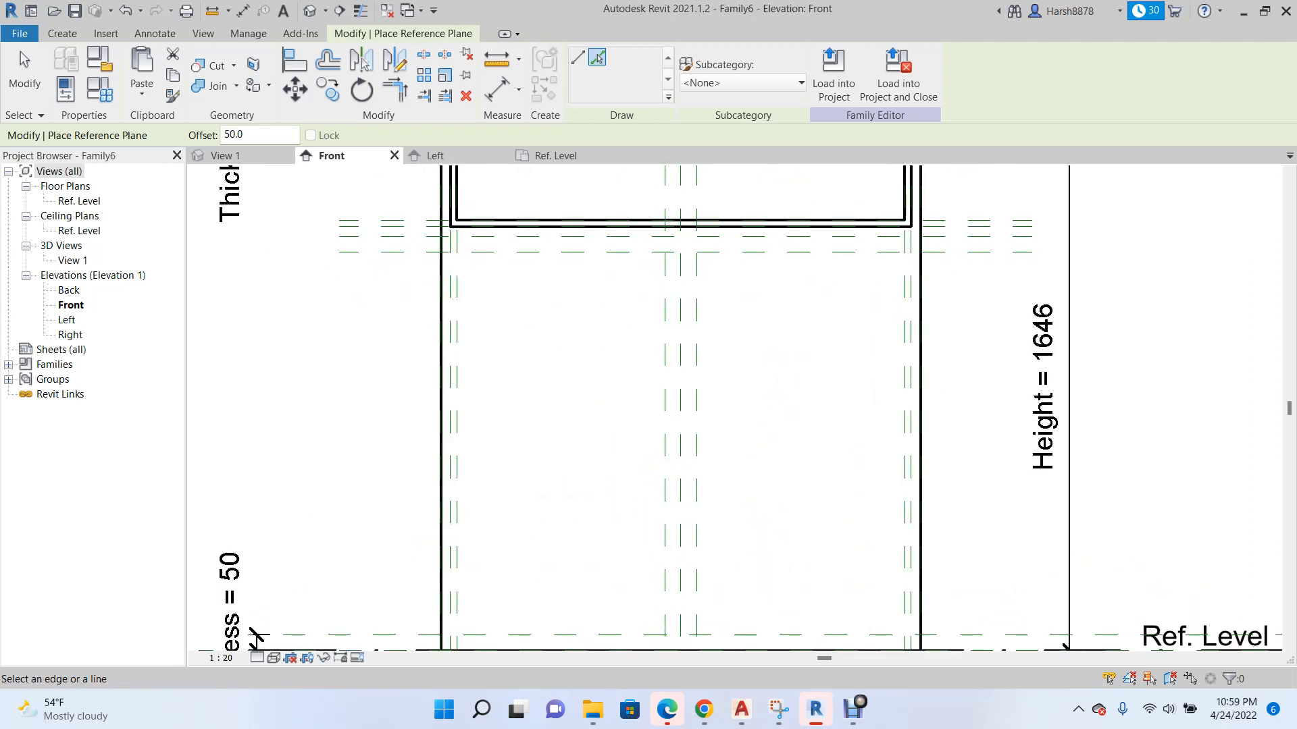
scroll(489, 321, "down", 1)
scroll(468, 300, "up", 4)
scroll(412, 321, "down", 1)
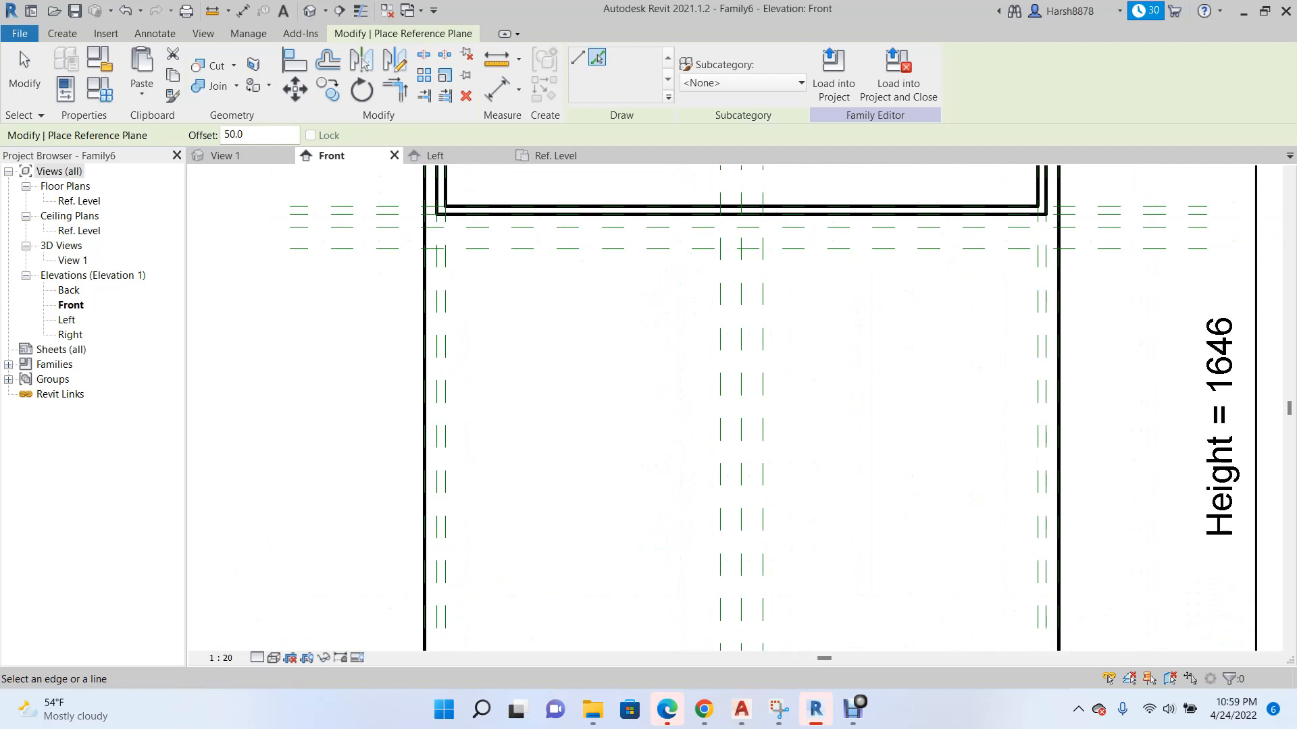
scroll(450, 197, "up", 2)
key("Escape")
Create reference planes offset 20 inward, toward the center, from the two planes flanking the Center (Left/Right) plane.
scroll(395, 268, "down", 2)
scroll(530, 338, "down", 3)
scroll(617, 263, "up", 3)
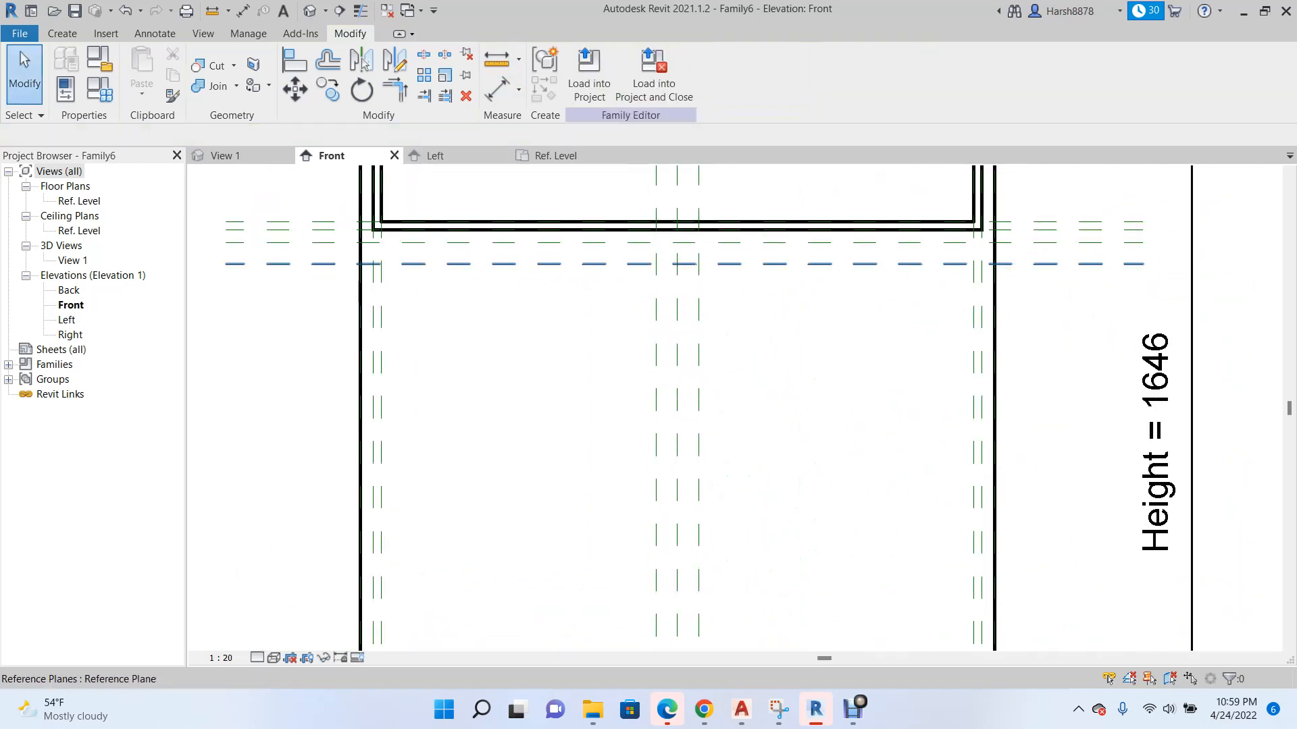
right_click(677, 364)
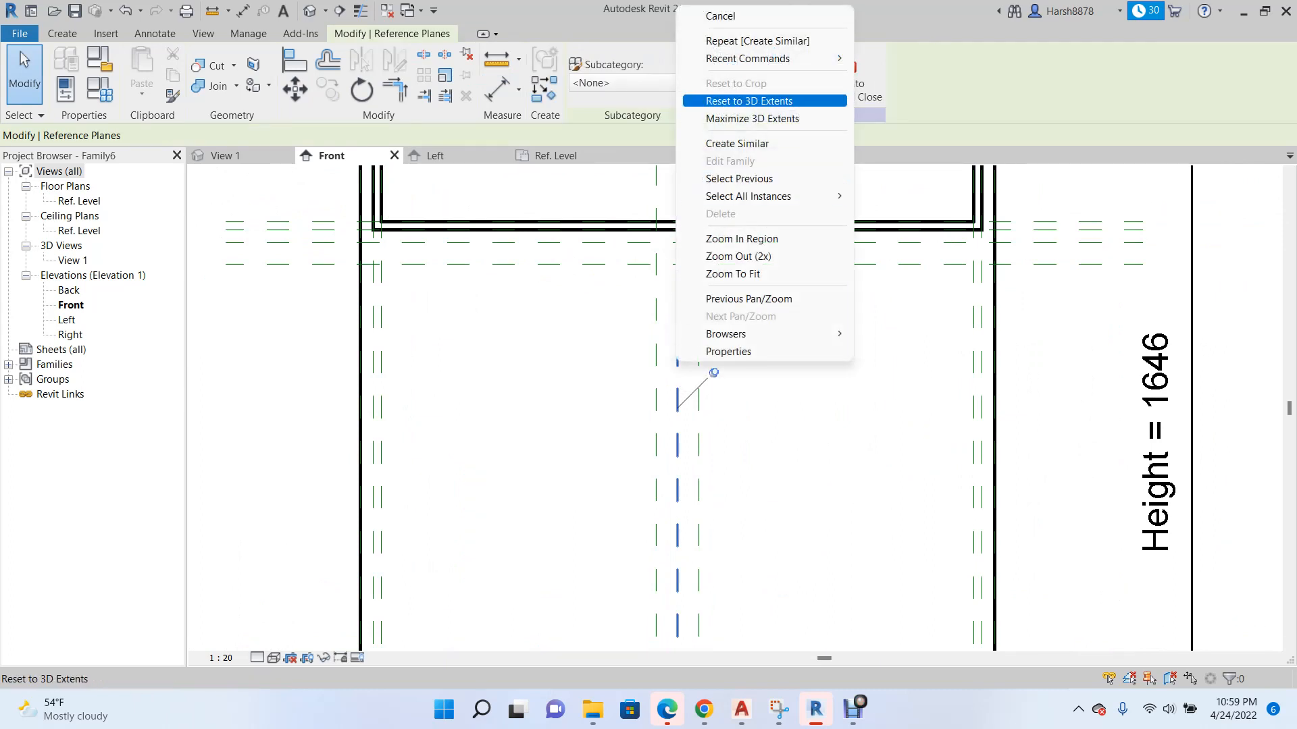
left_click(736, 144)
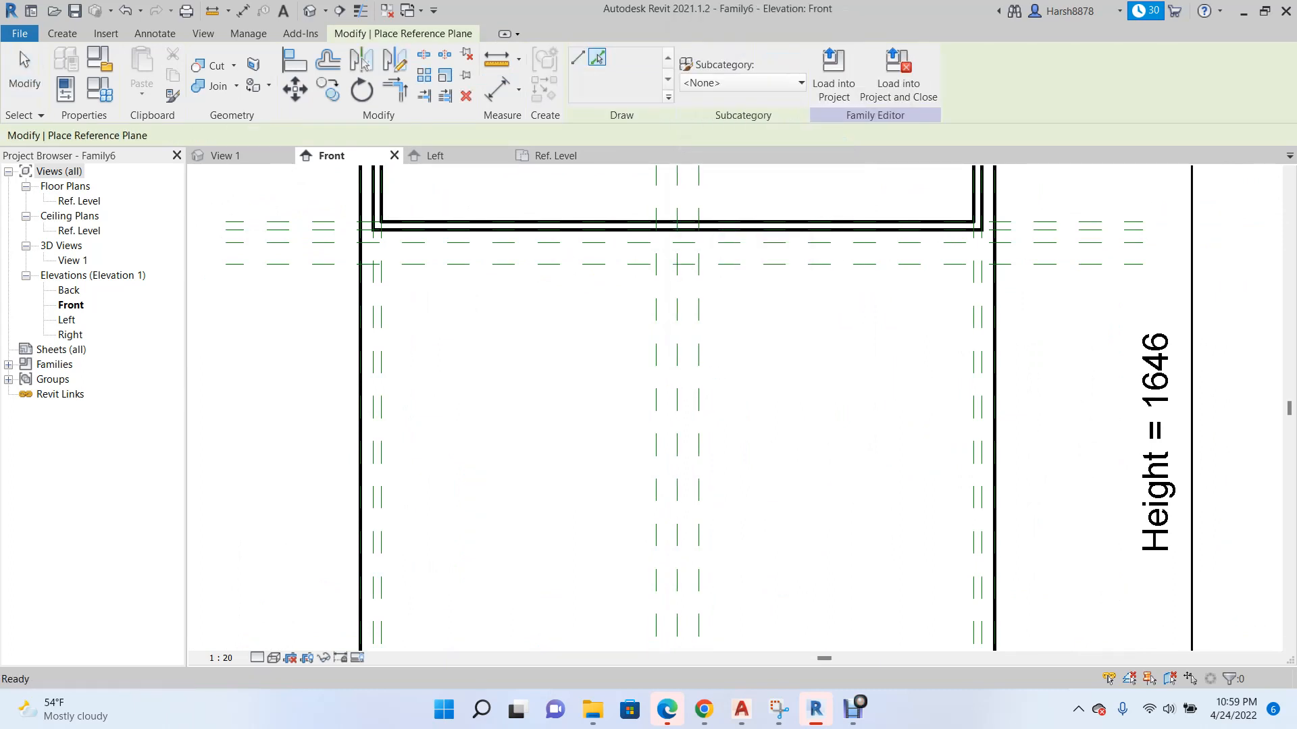
type("20")
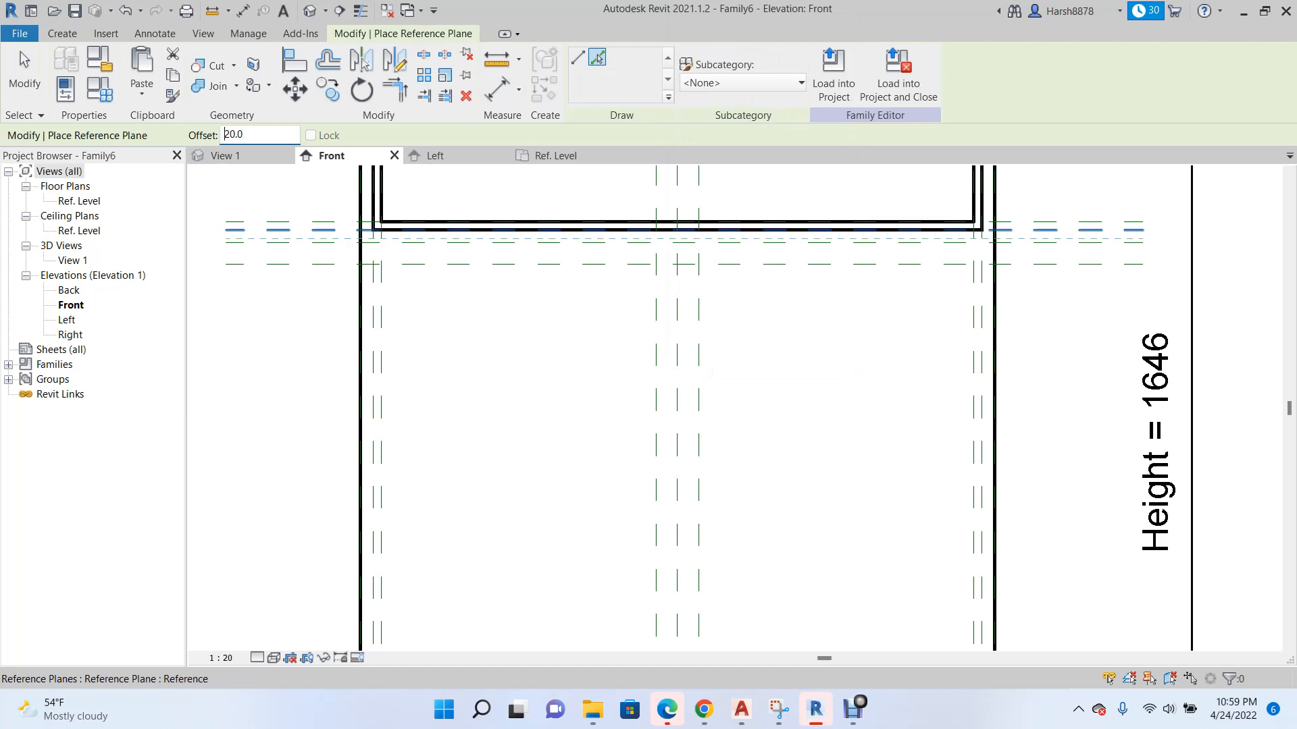
scroll(568, 356, "up", 2)
left_click(686, 351)
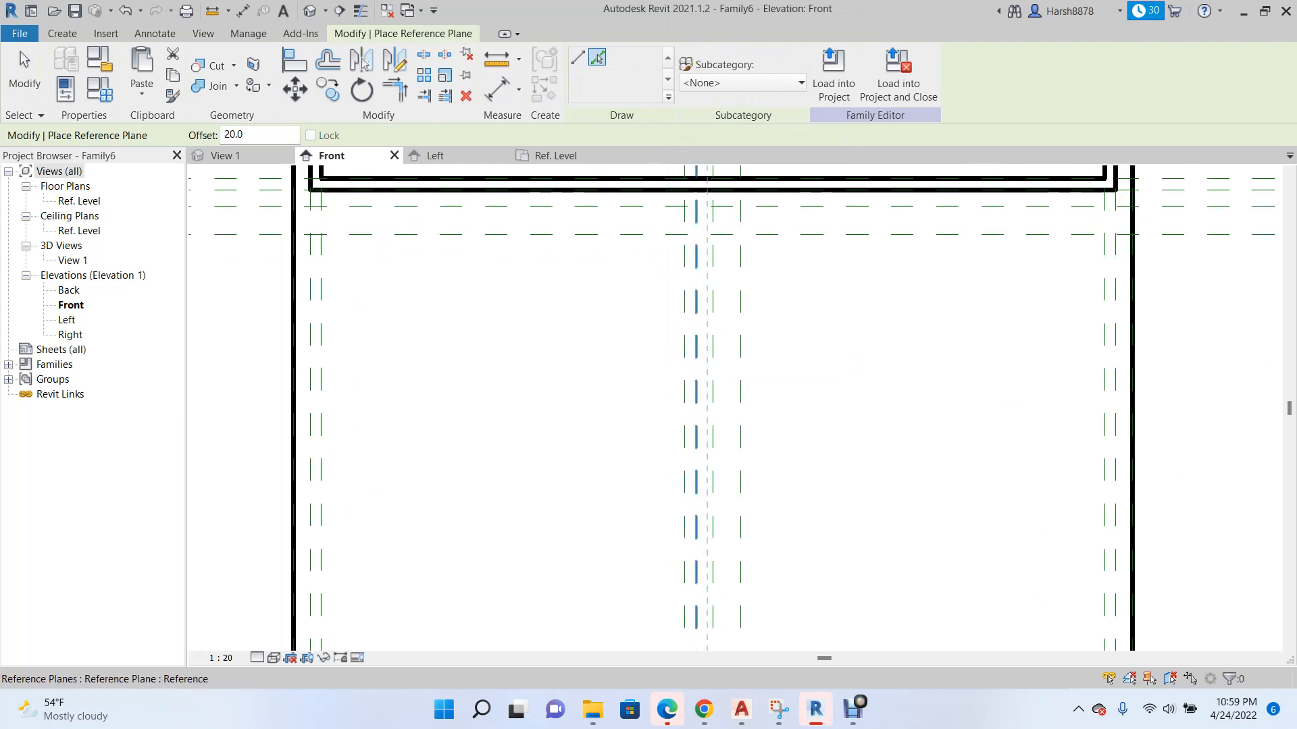
left_click(739, 351)
Create reference planes offset 20 outward from the top and bottom planes of the box's lower opening area.
scroll(559, 341, "down", 1)
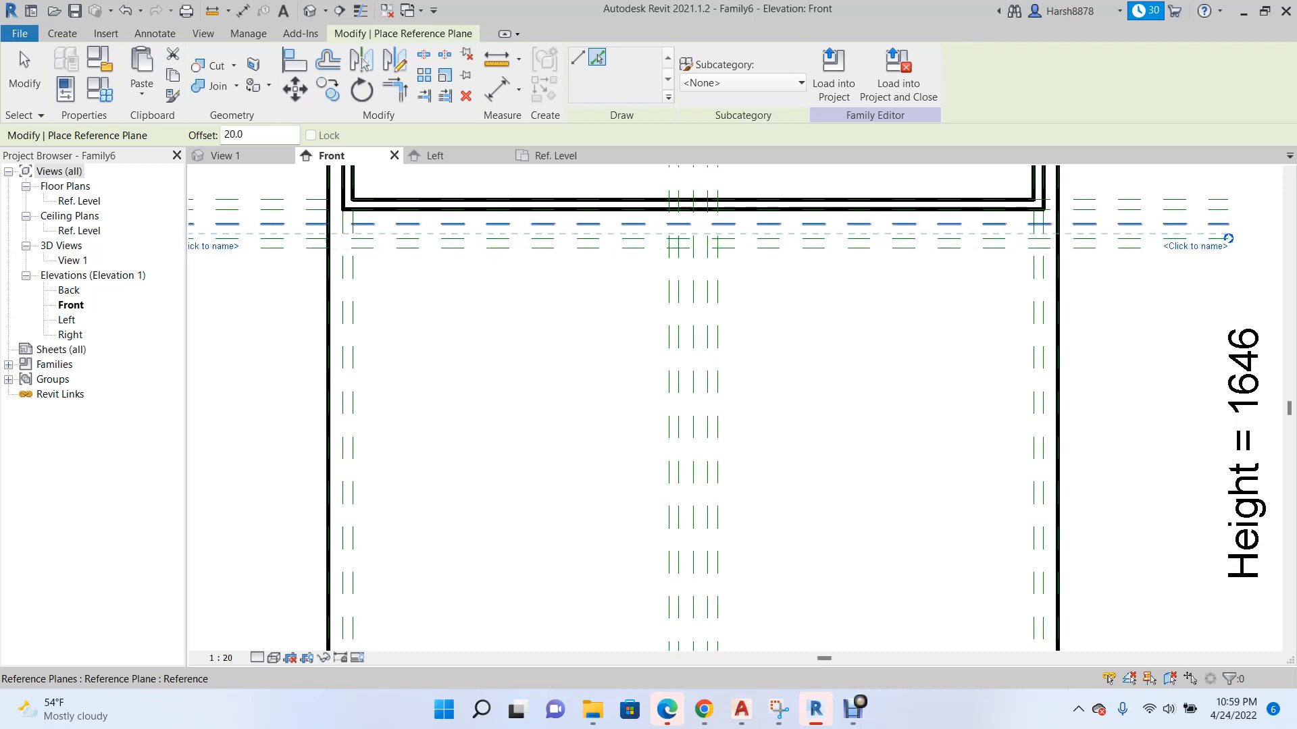
scroll(584, 243, "down", 3)
scroll(591, 561, "up", 3)
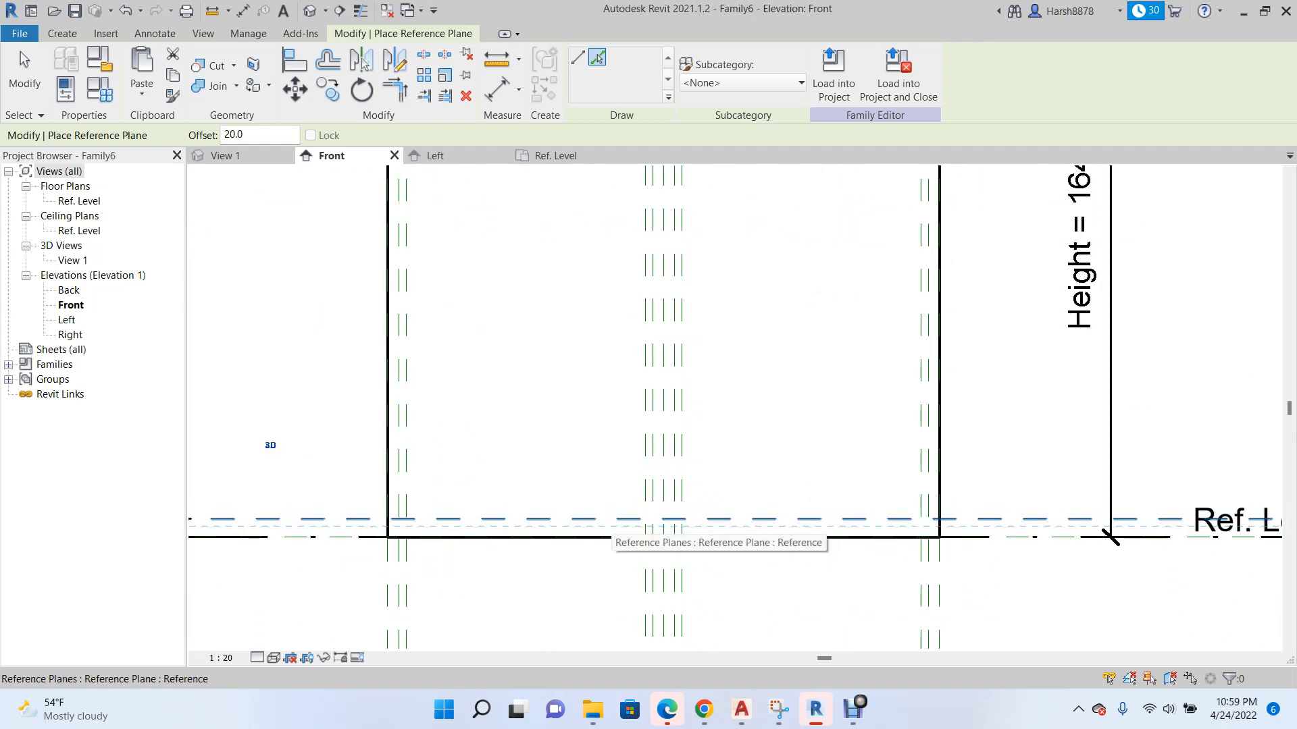
left_click(611, 525)
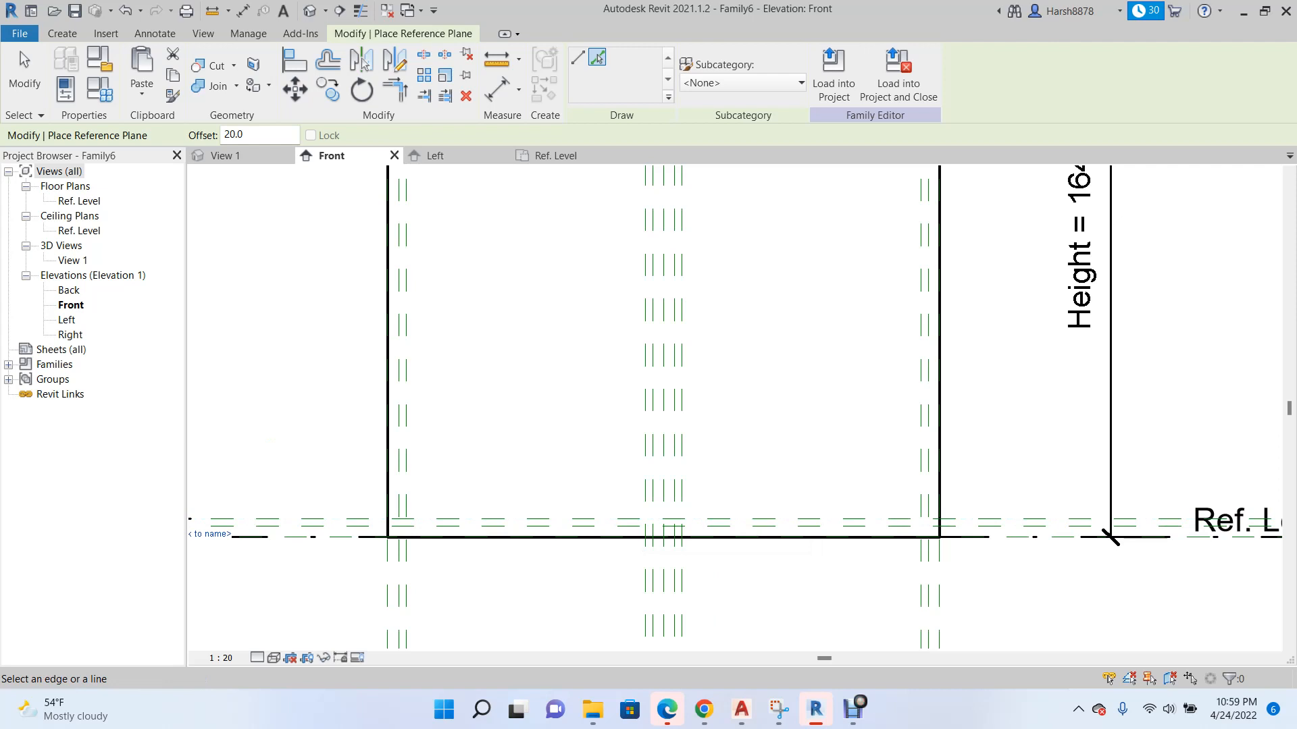
scroll(570, 515, "down", 3)
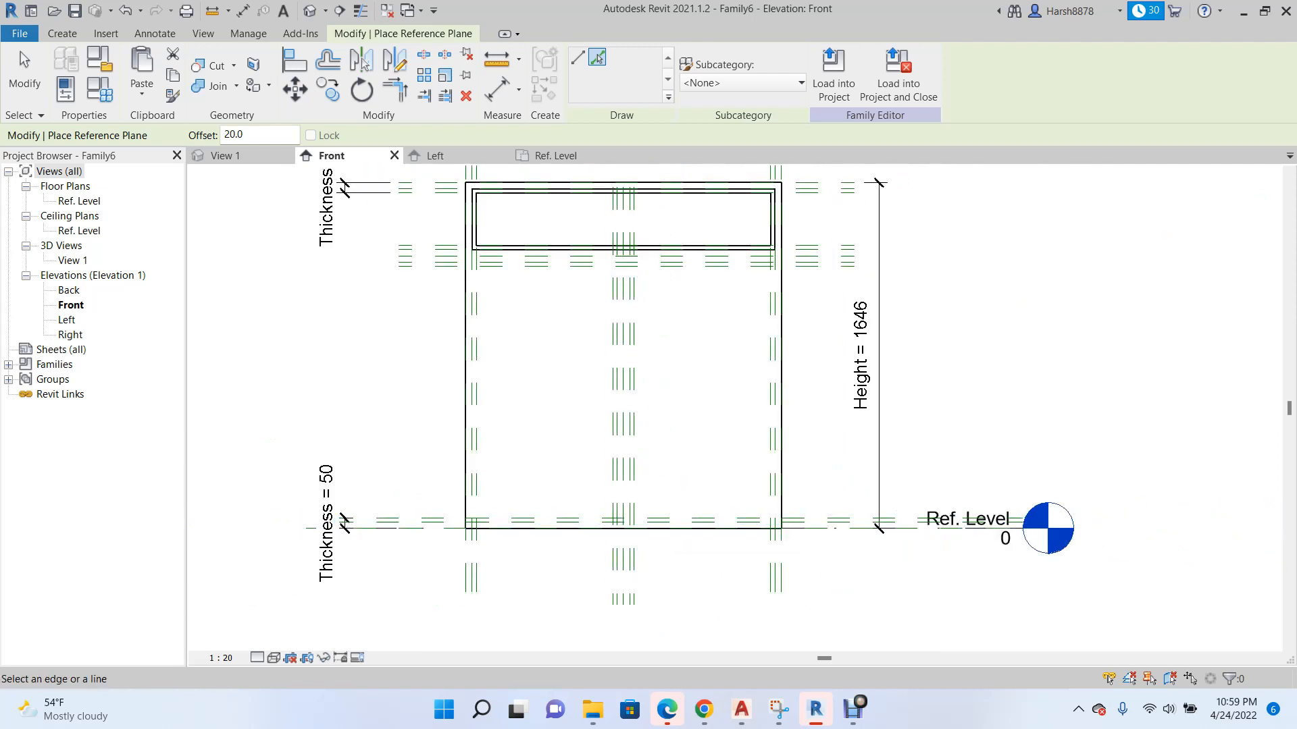
Sketch a rectangle about 650 by 1196 for a void extrusion over the left lower opening, snapping corners to reference plane intersections.
left_click(62, 33)
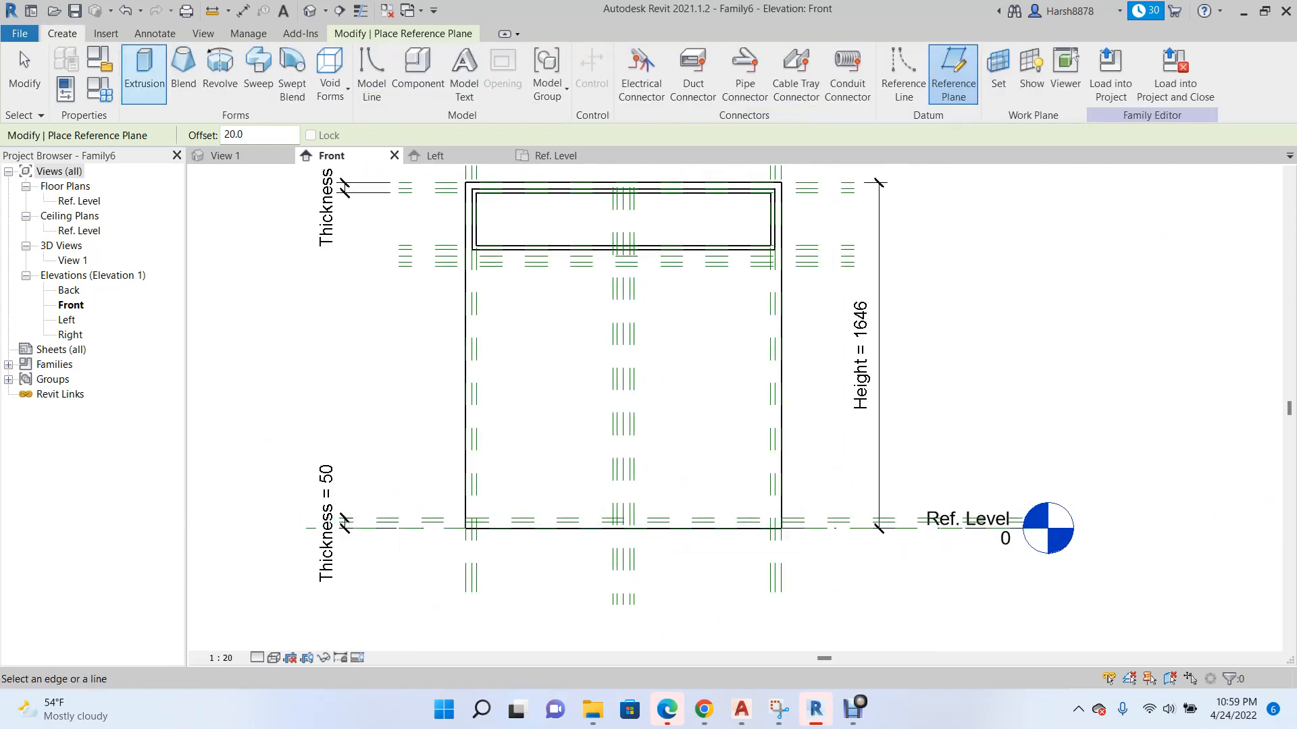
left_click(330, 89)
left_click(374, 123)
left_click(634, 57)
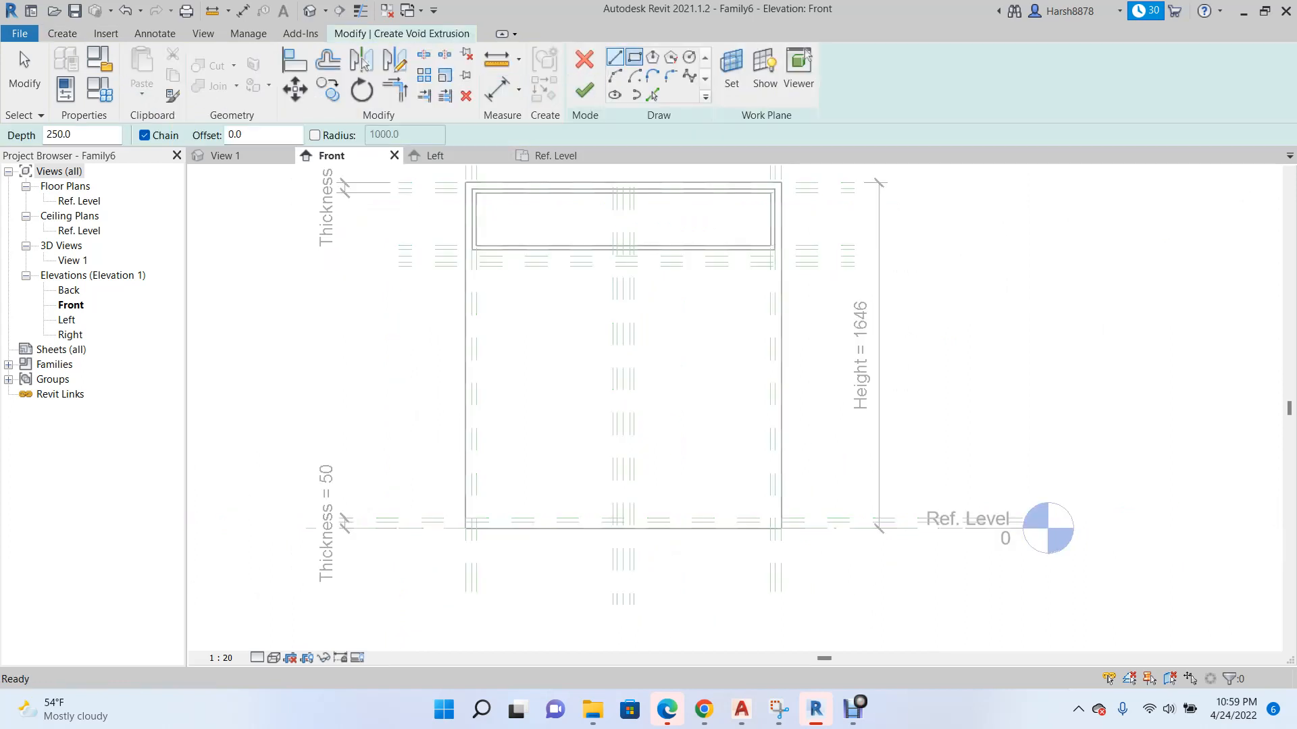
scroll(477, 270, "up", 4)
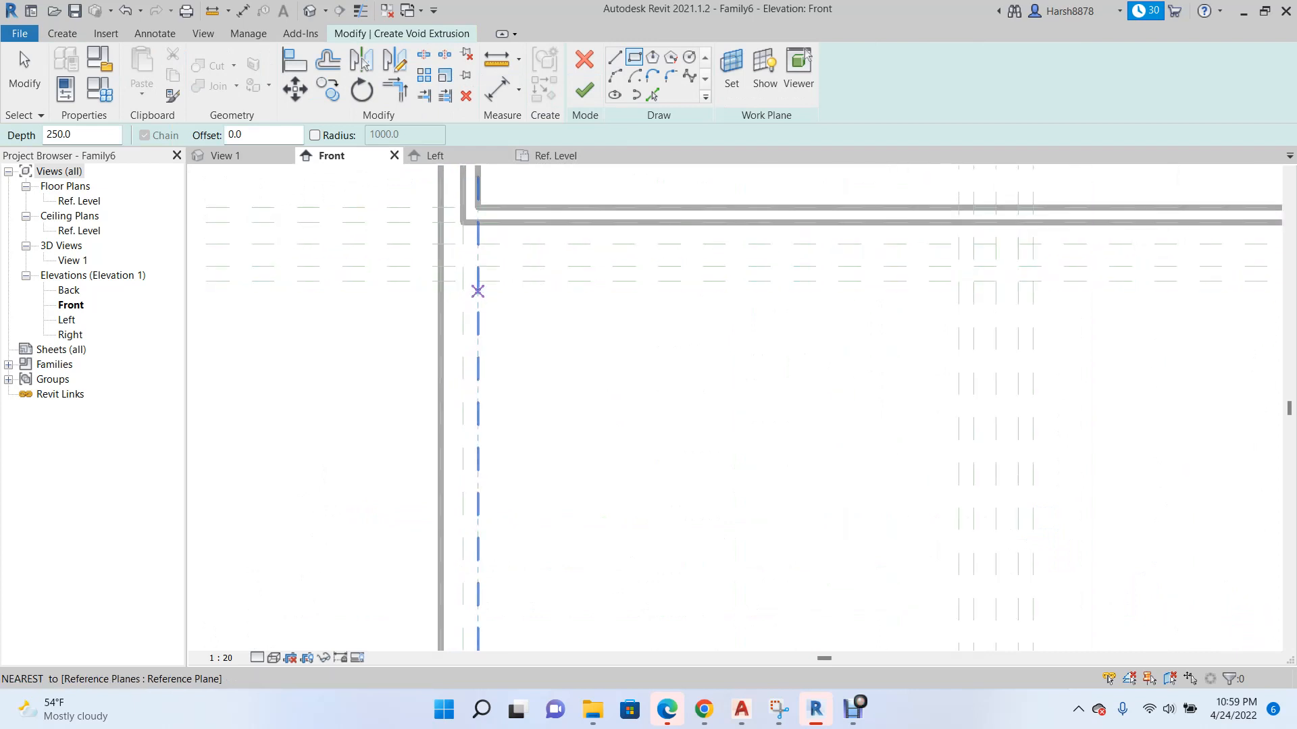
left_click(477, 281)
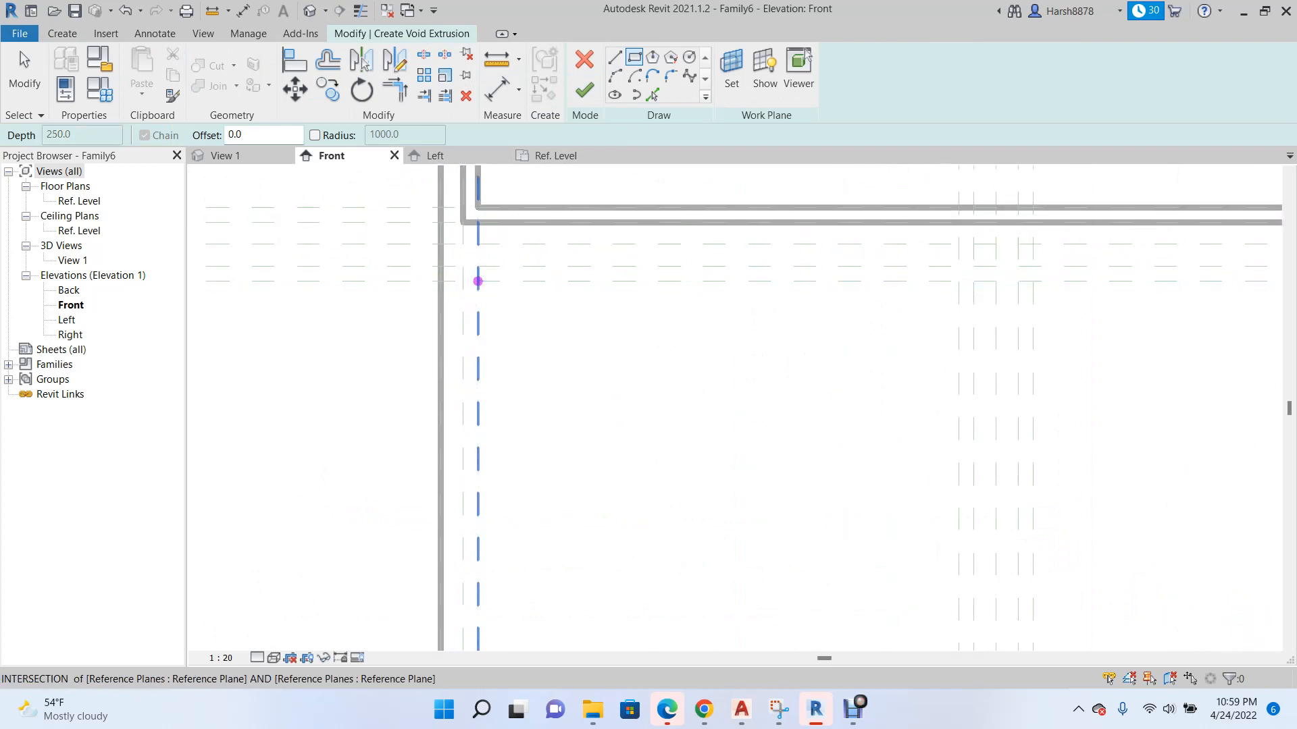
scroll(478, 281, "down", 3)
scroll(636, 281, "down", 1)
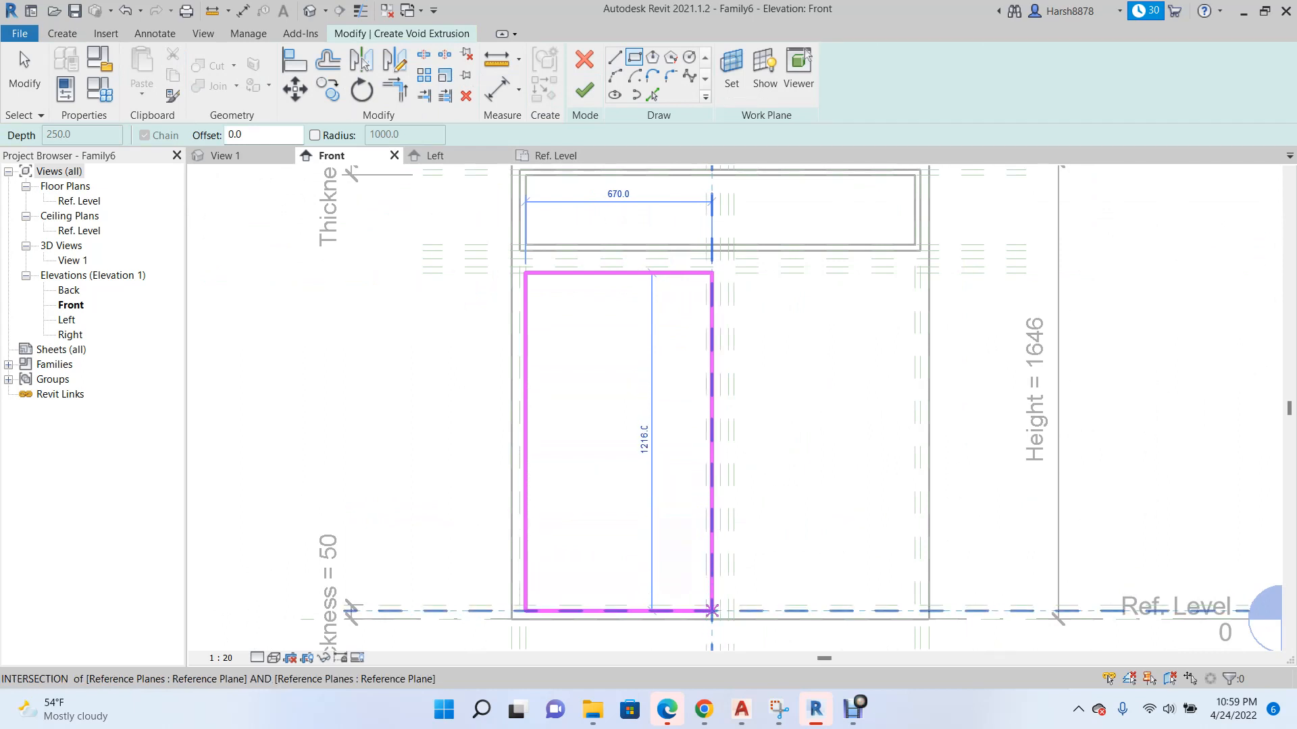
scroll(709, 601, "up", 3)
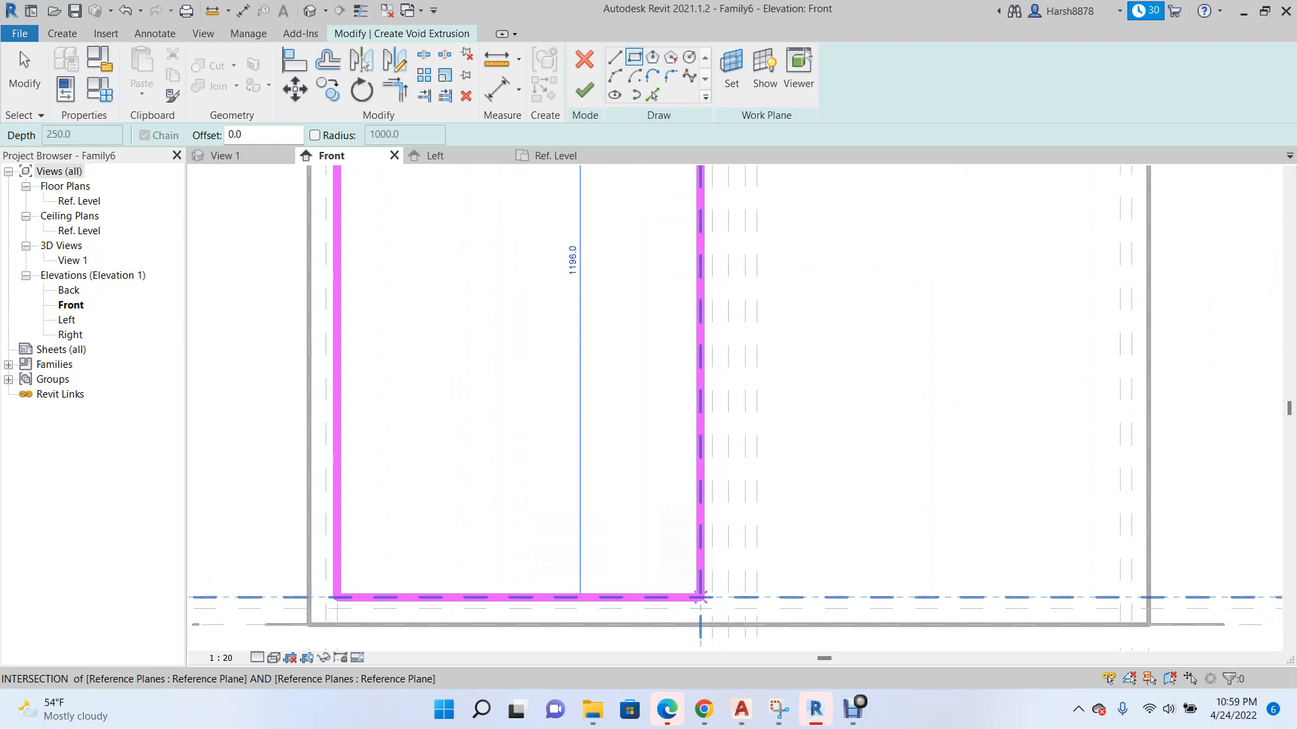
left_click(700, 597)
Lock the rectangle's edges to their reference planes and finish the left void extrusion with a depth of 250.
scroll(702, 587, "down", 3)
left_click(788, 569)
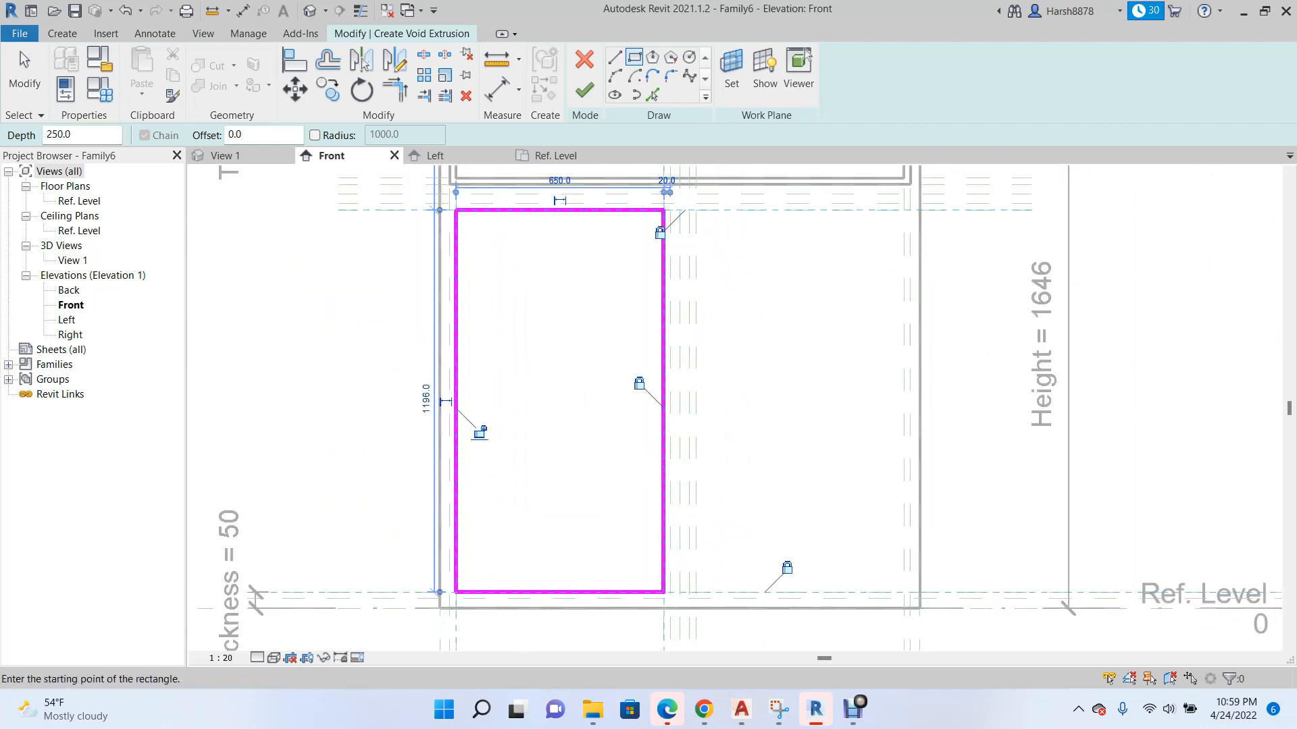
left_click(480, 432)
scroll(469, 487, "down", 2)
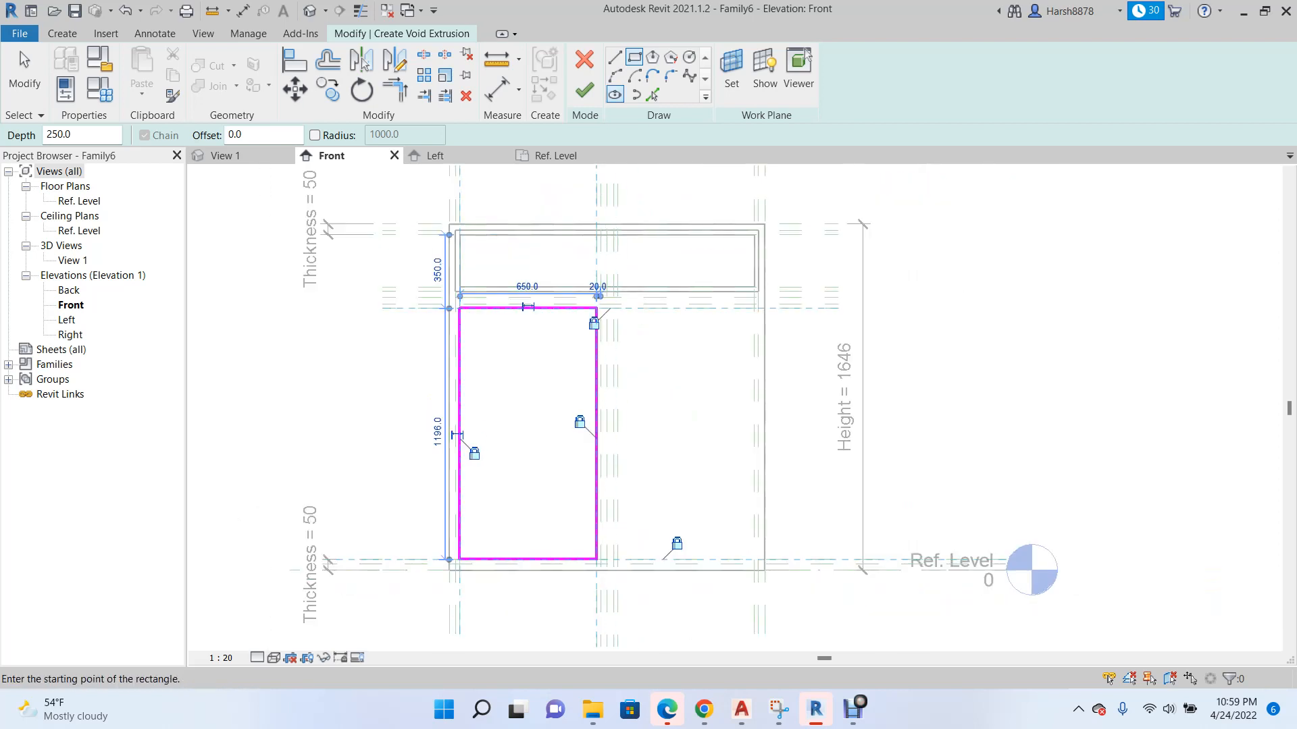
left_click(585, 89)
scroll(761, 400, "up", 3)
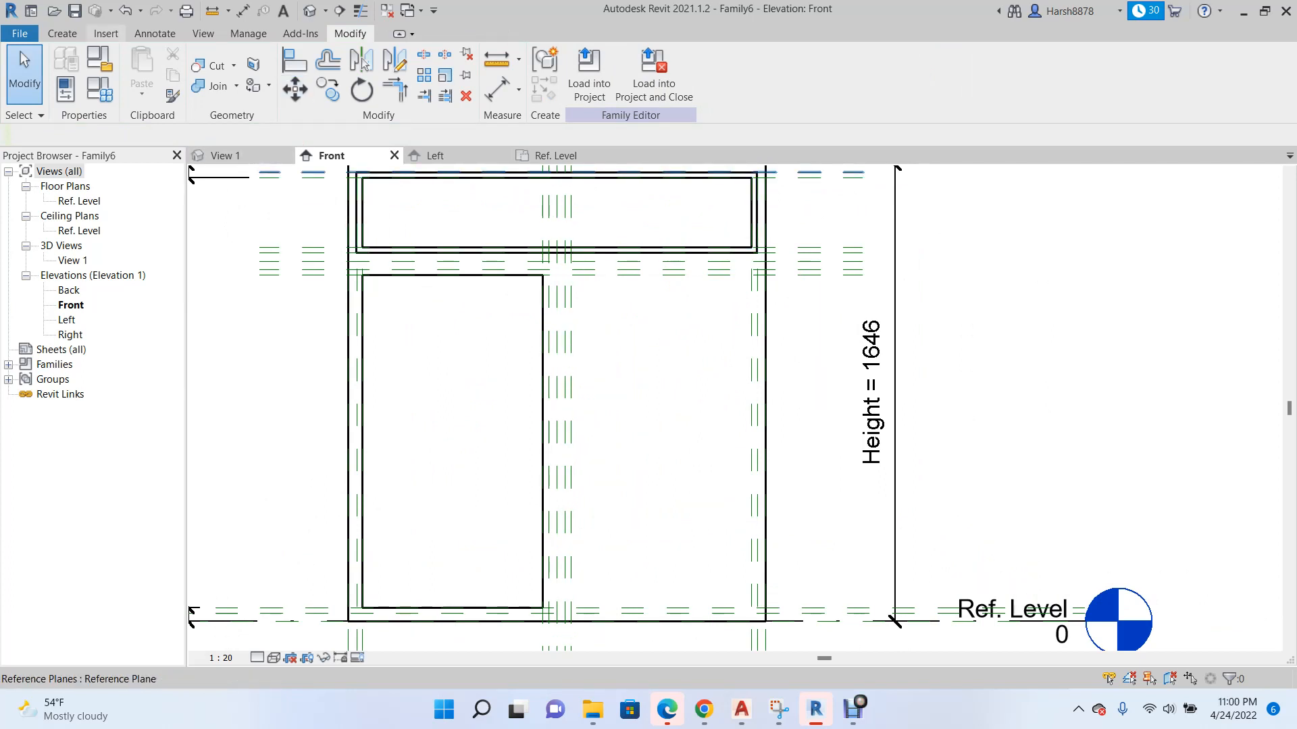
Sketch a rectangle about 650 by 1196 for a void extrusion over the lower opening right of the central divider.
left_click(62, 33)
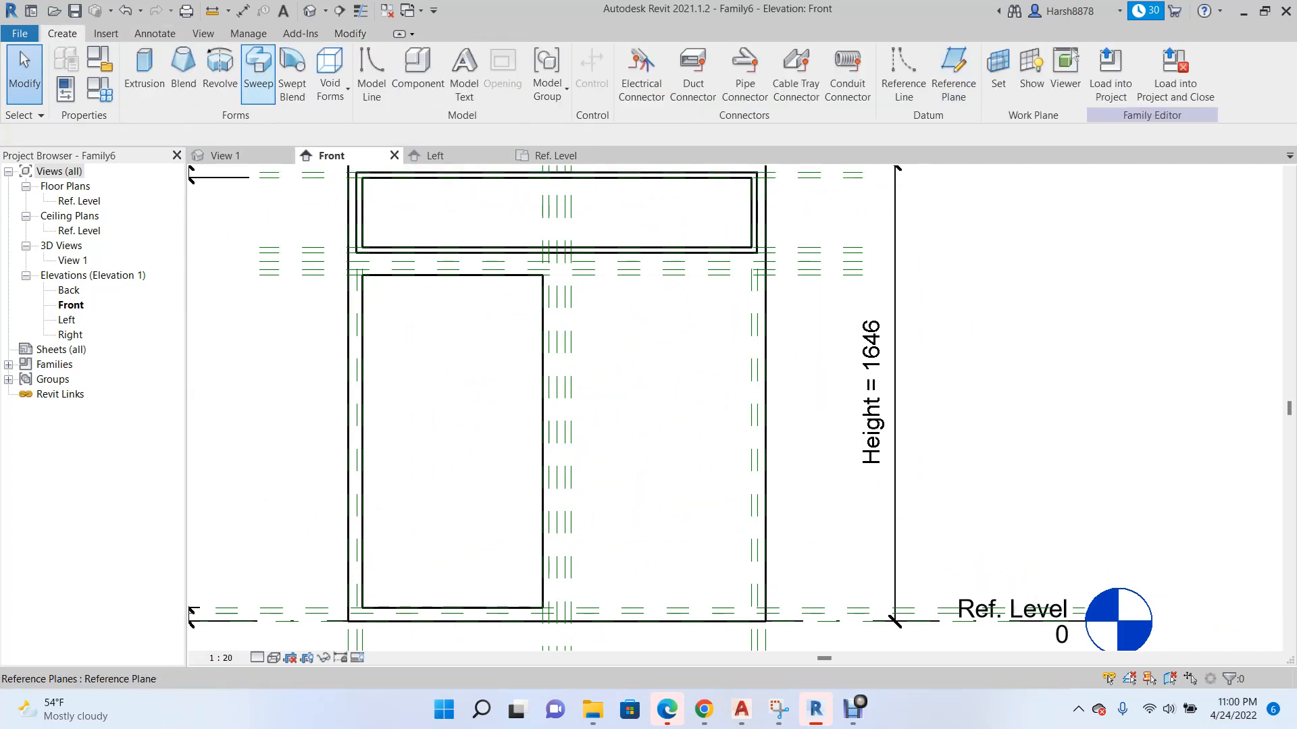
left_click(330, 75)
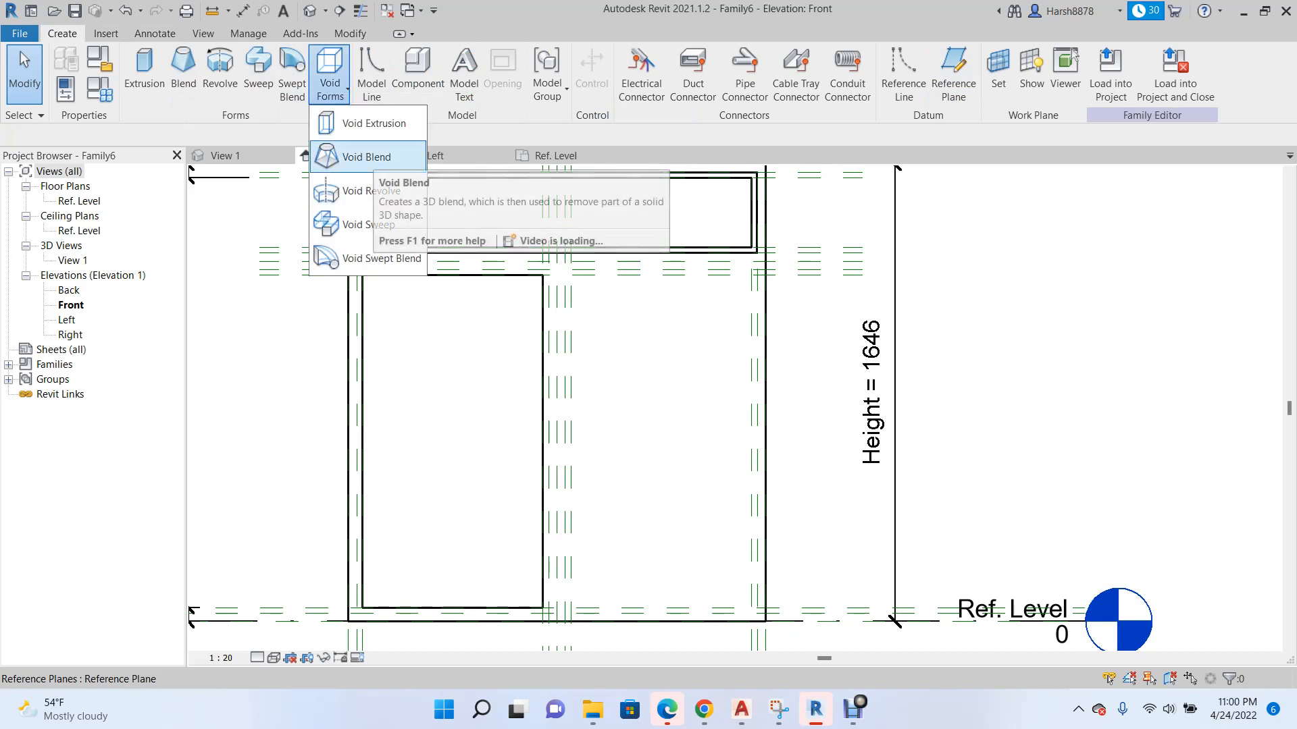
left_click(373, 123)
left_click(633, 57)
scroll(547, 287, "up", 5)
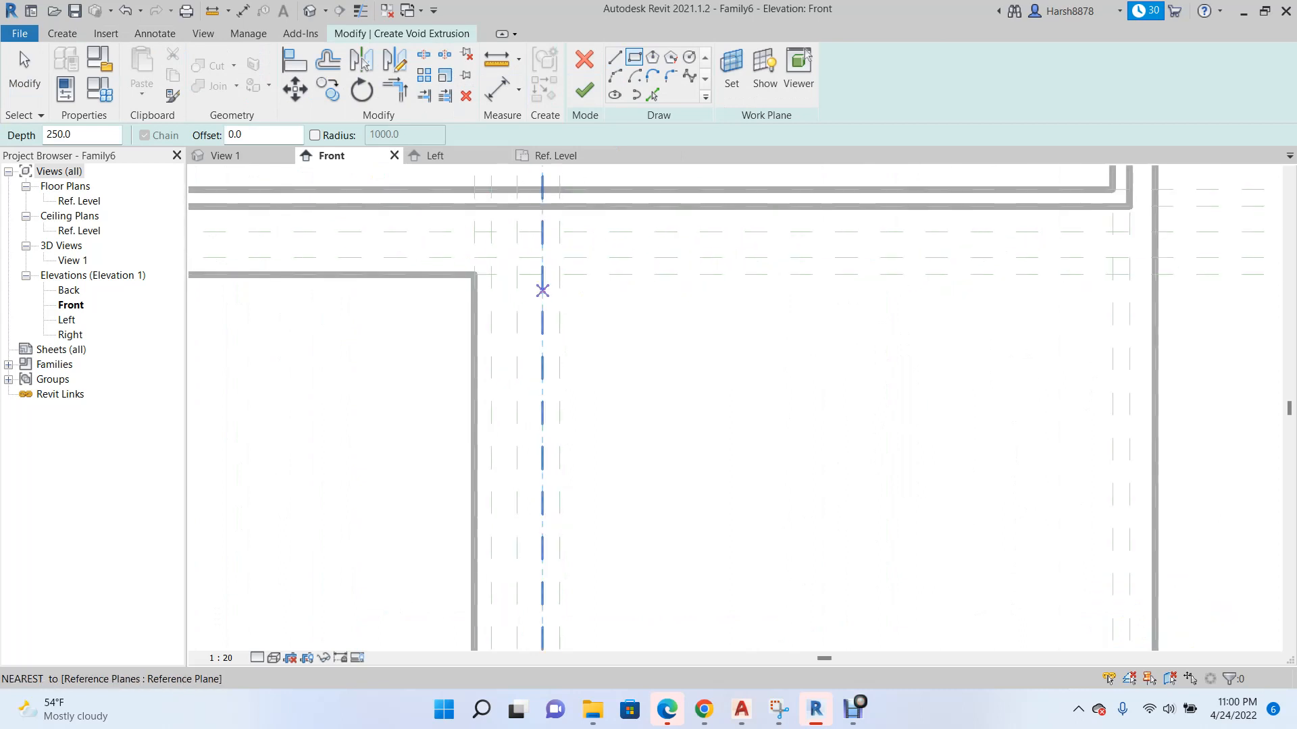
left_click(559, 274)
scroll(561, 274, "down", 4)
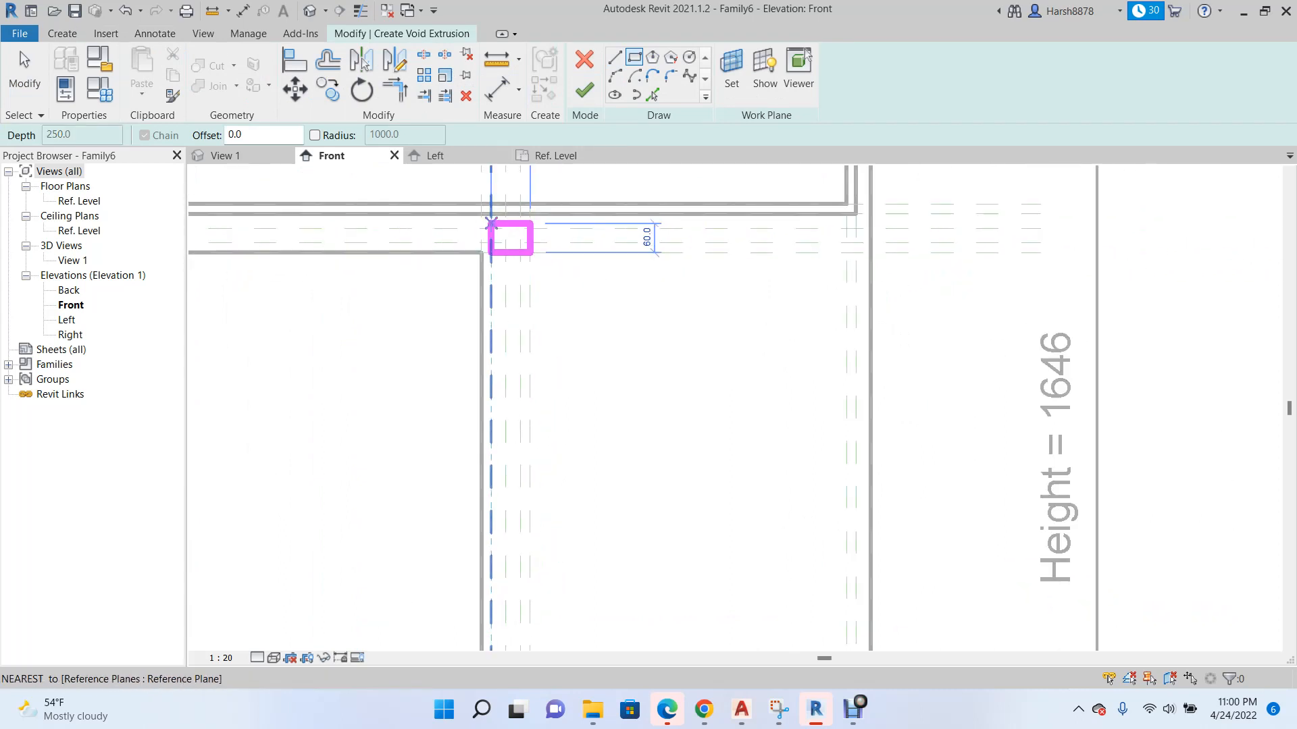
scroll(716, 576, "up", 4)
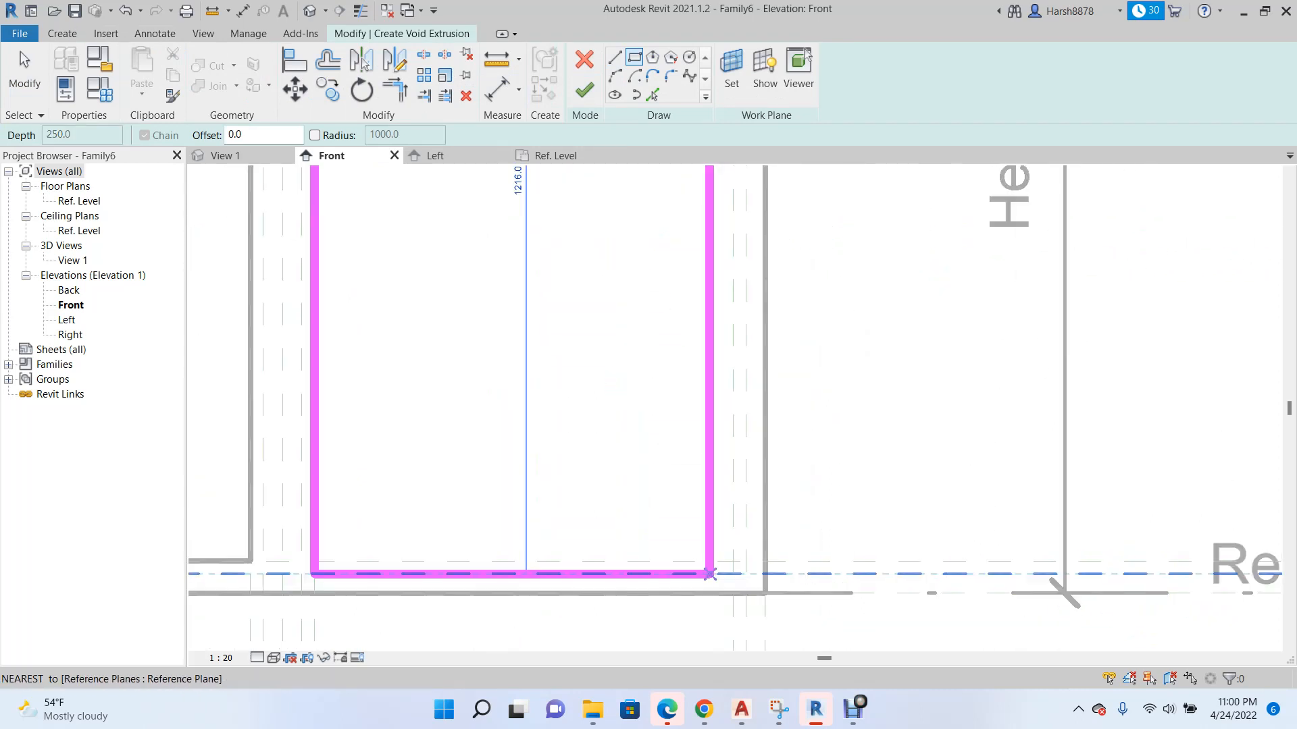
left_click(736, 558)
Lock the right rectangle's edges to their reference planes and finish the void extrusion with a depth of 250.
scroll(719, 503, "down", 4)
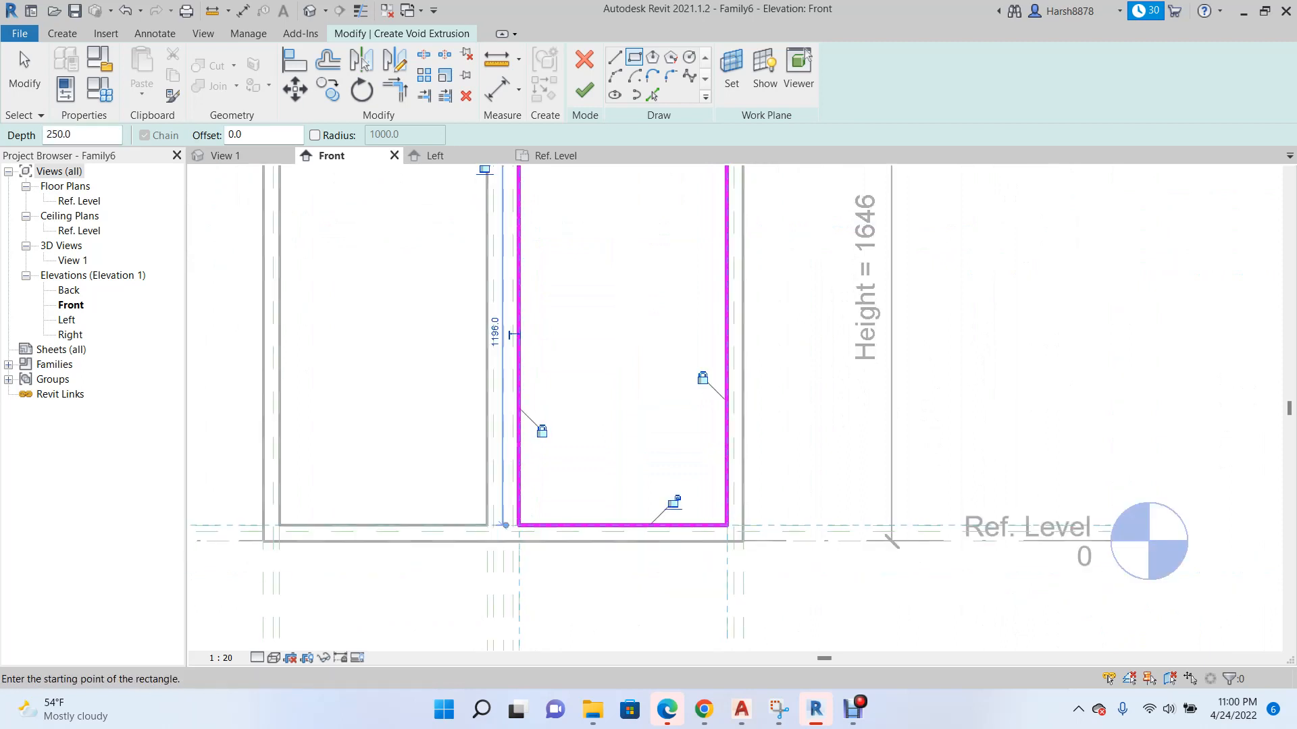
scroll(686, 560, "down", 2)
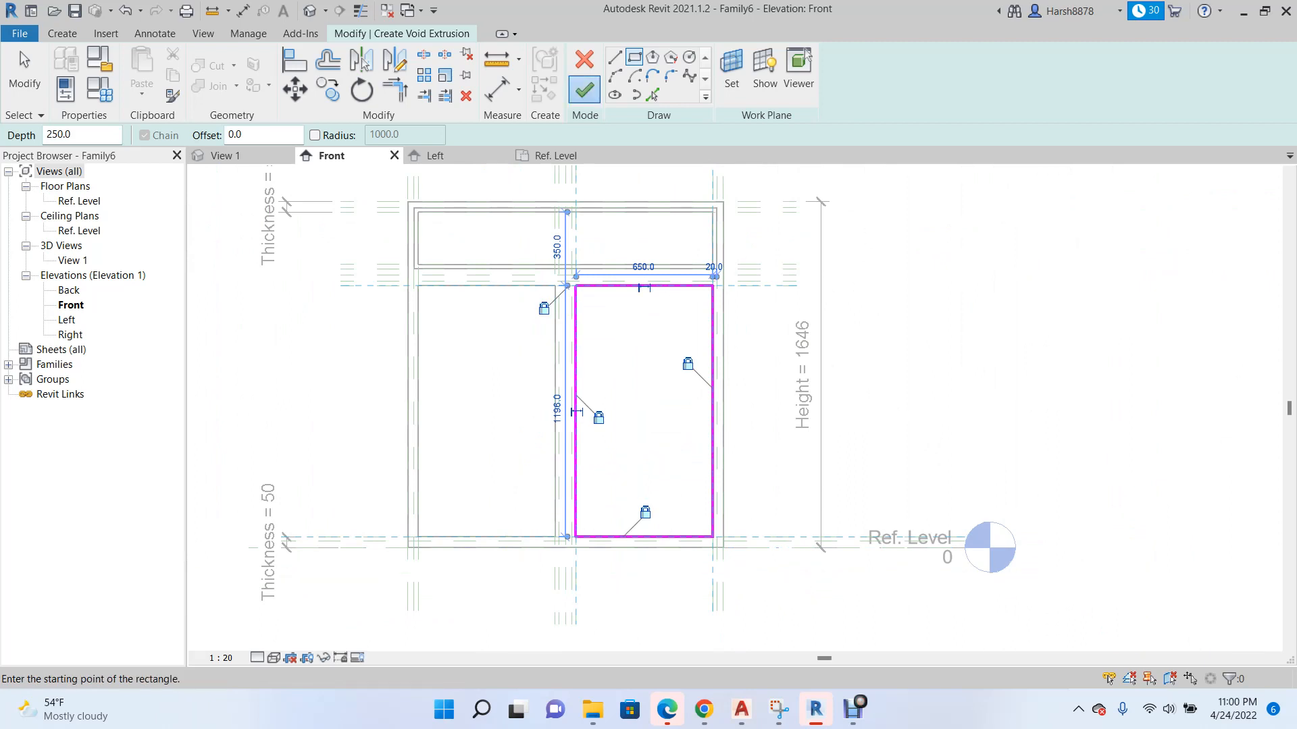
left_click(584, 89)
scroll(577, 381, "up", 1)
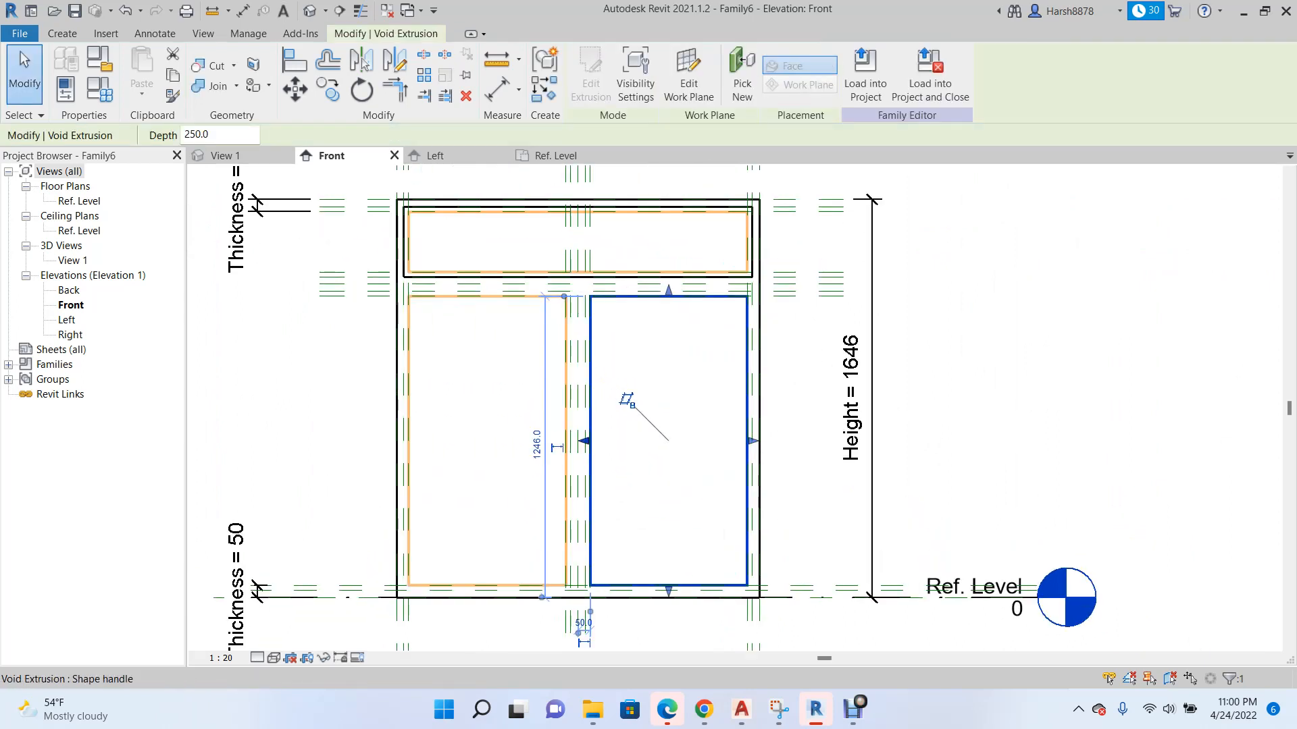
key("Escape")
scroll(398, 363, "up", 2)
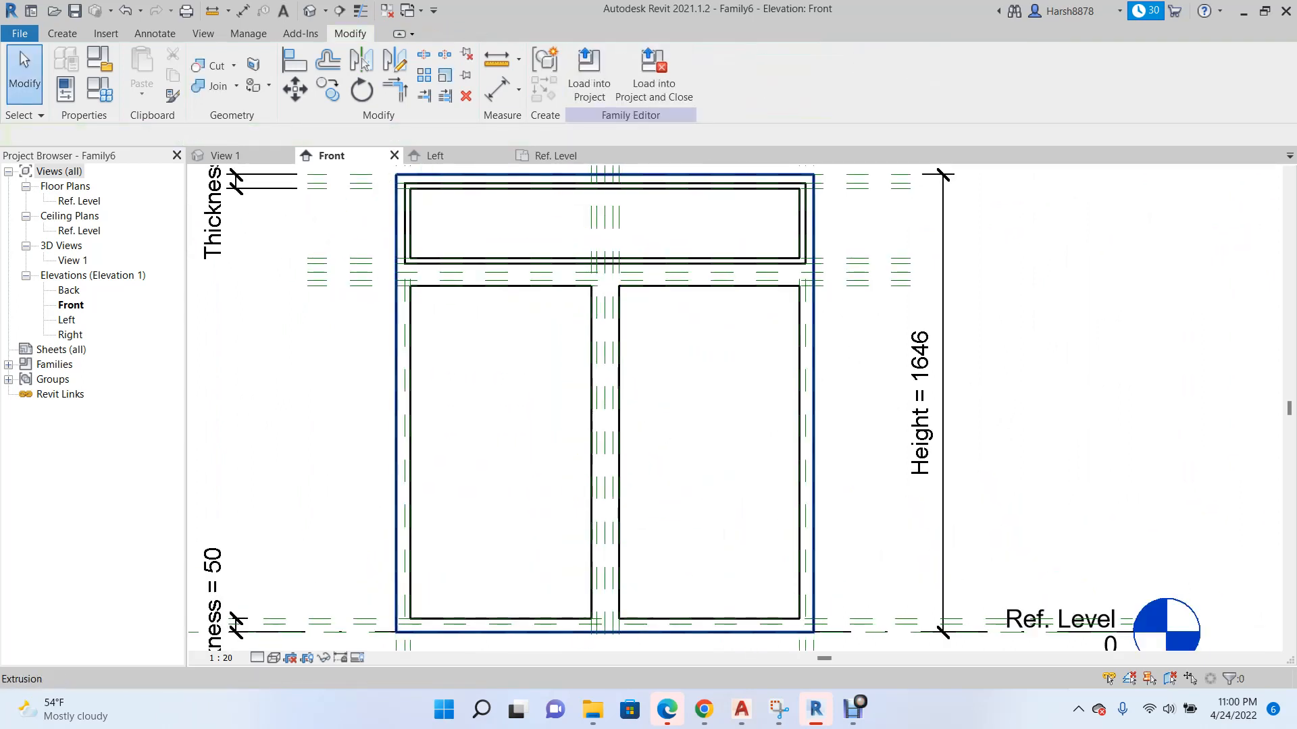
In the Left elevation, align the rear faces of both lower voids to the reference plane just inside the box's back.
left_click(436, 156)
scroll(570, 234, "down", 5)
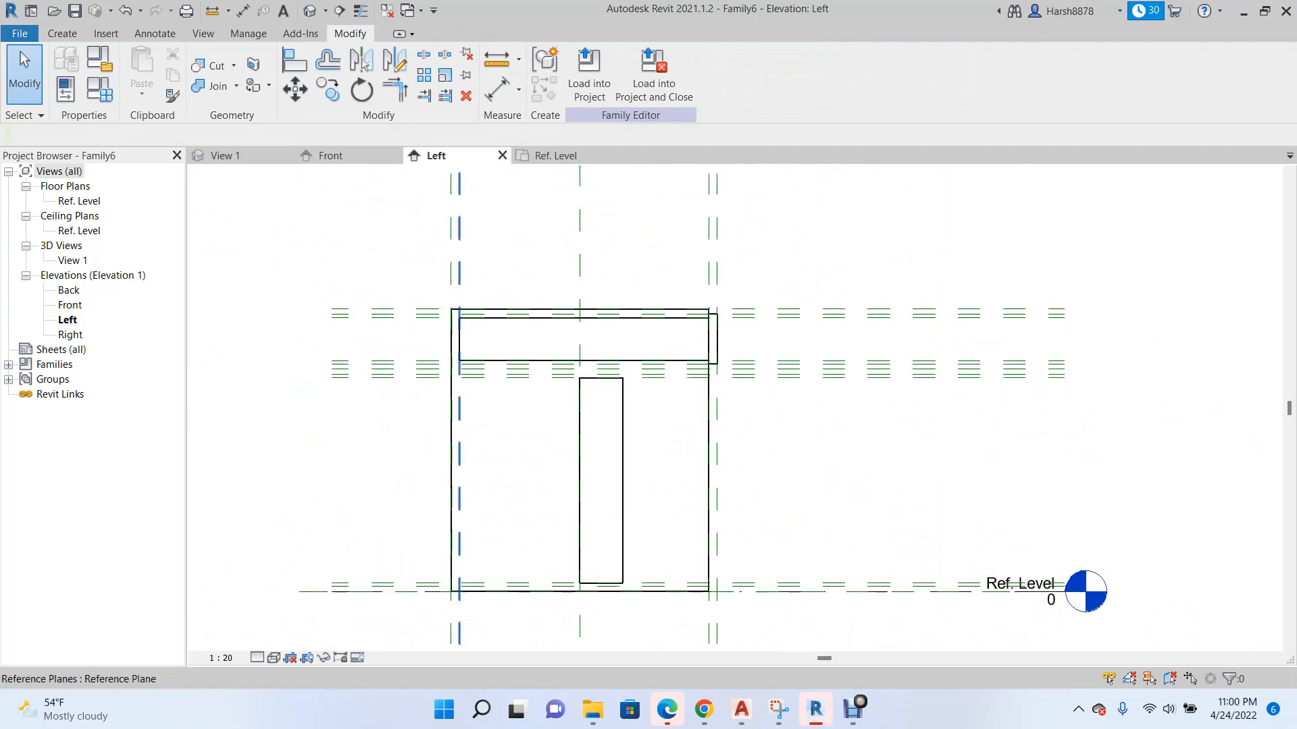
scroll(429, 507, "up", 3)
left_click(363, 63)
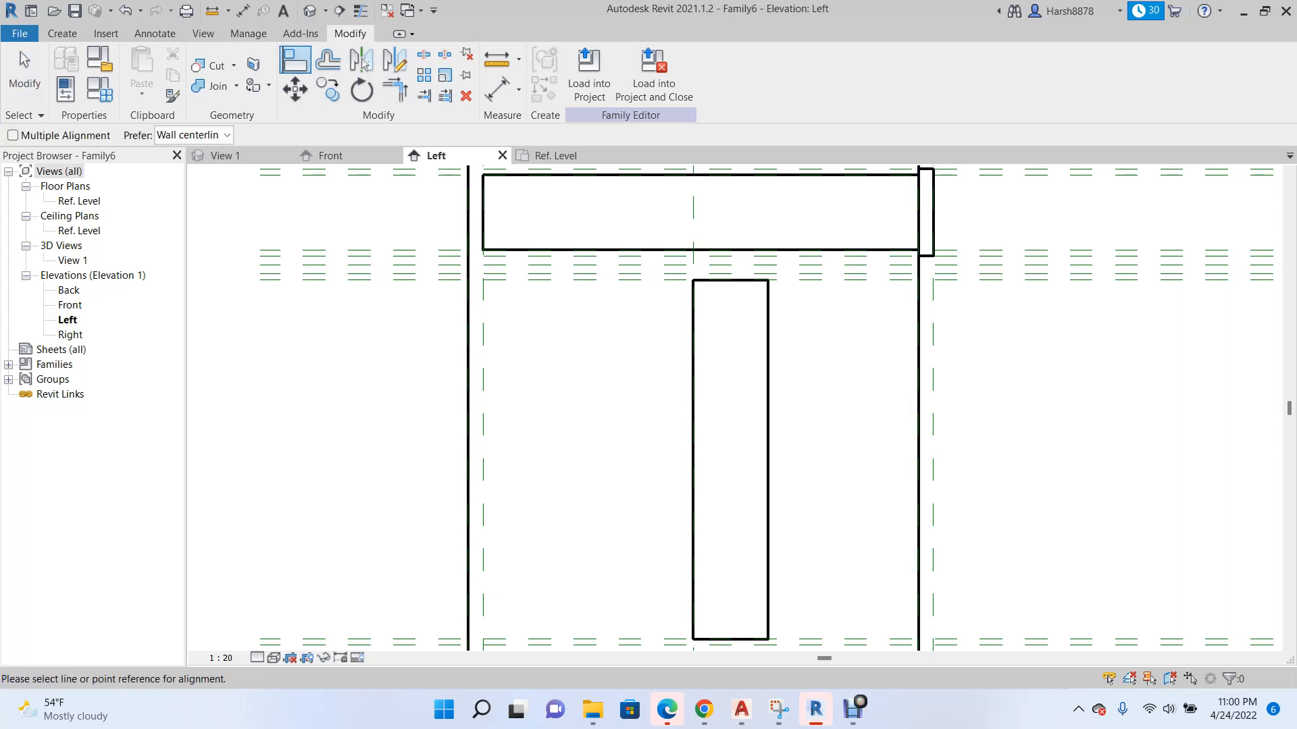
left_click(483, 406)
left_click(693, 405)
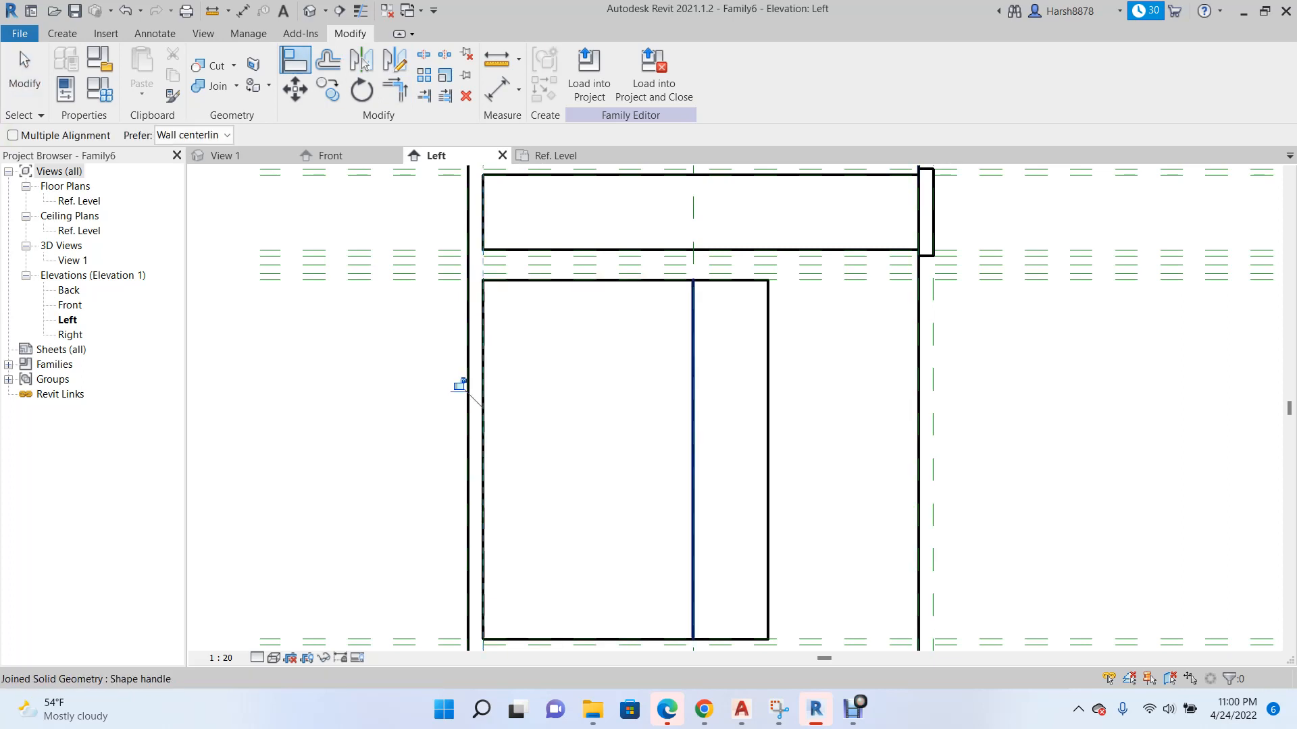
left_click(483, 405)
left_click(693, 437)
scroll(370, 437, "down", 2)
key("Escape")
key("Escape")
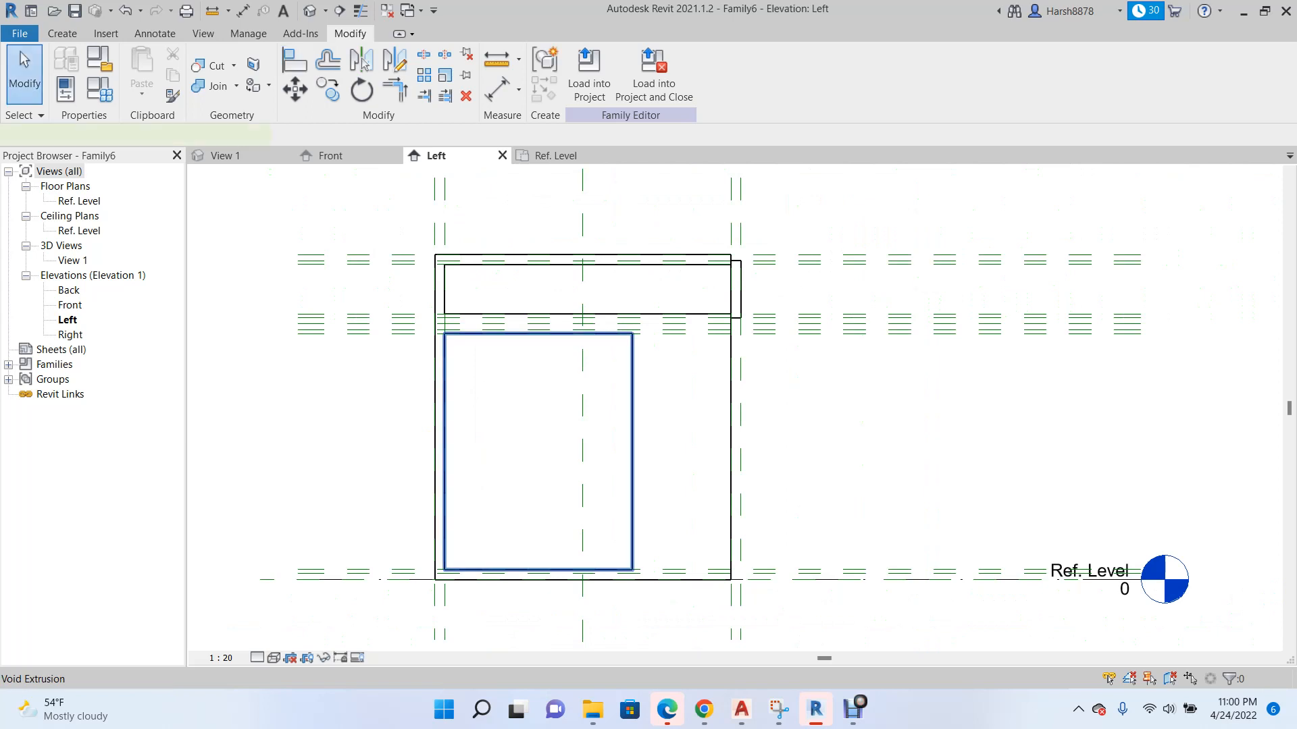
Extend both lower voids to the box's front face, lock them there, and check the openings in the 3D view.
left_click(633, 446)
left_click_drag(639, 451, 736, 451)
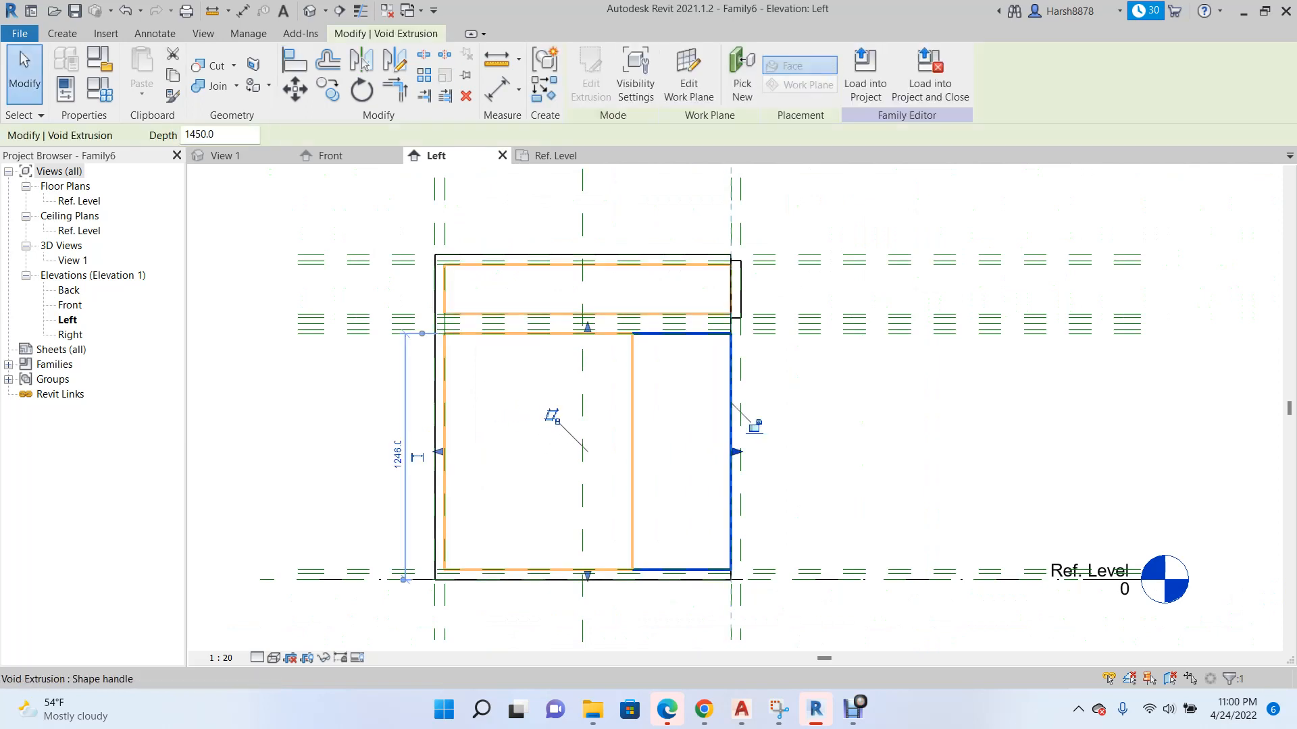
key("ctrl+z")
left_click_drag(638, 451, 736, 451)
scroll(496, 428, "down", 3)
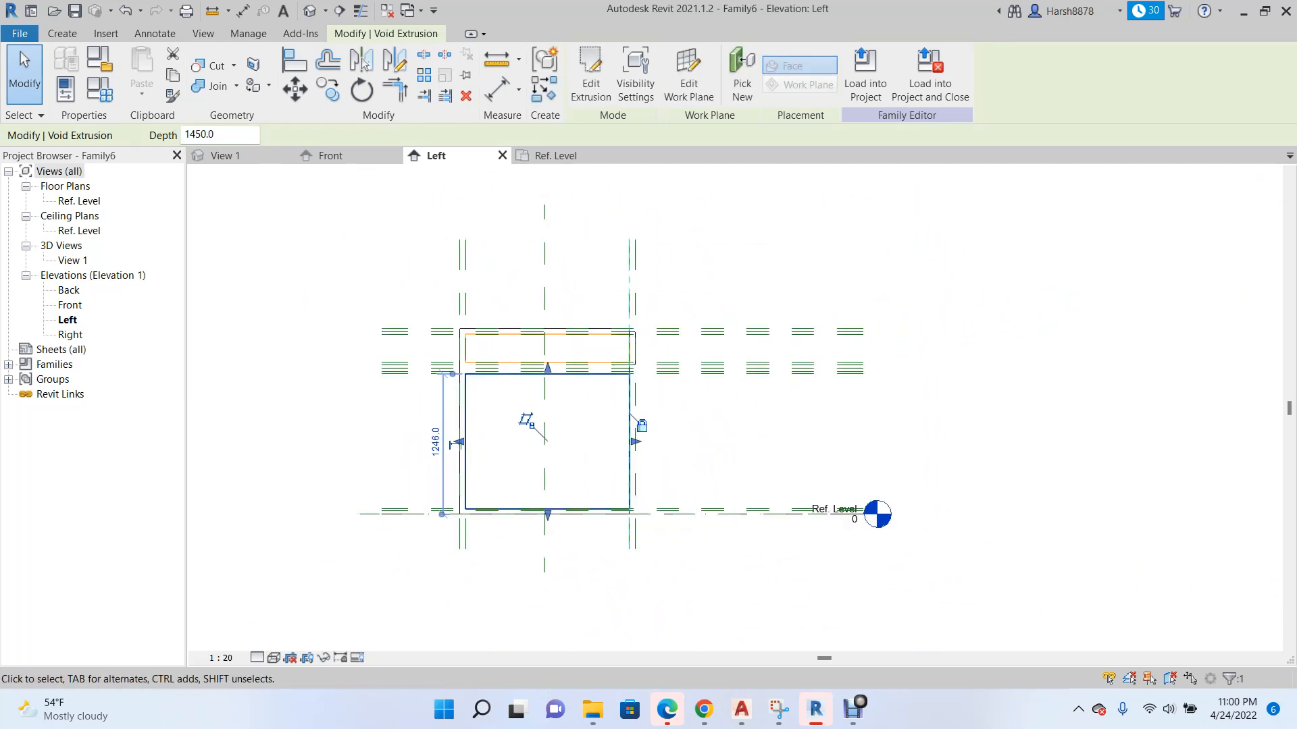
left_click(226, 156)
key("Escape")
scroll(594, 517, "up", 3)
scroll(523, 462, "down", 3)
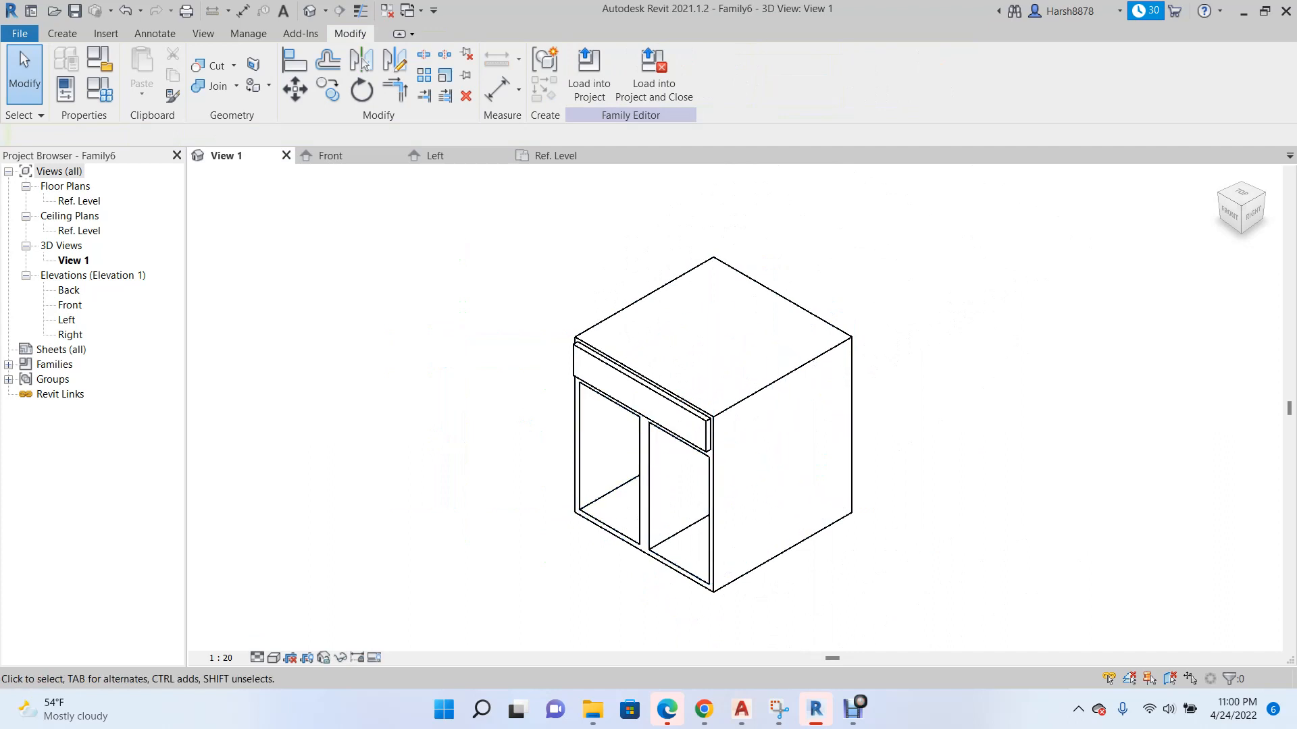
In the Front elevation, create a rectangular solid extrusion 250 deep over the left lower opening, with corners on the outer offset reference planes.
left_click(331, 156)
scroll(520, 405, "up", 2)
scroll(231, 223, "up", 1)
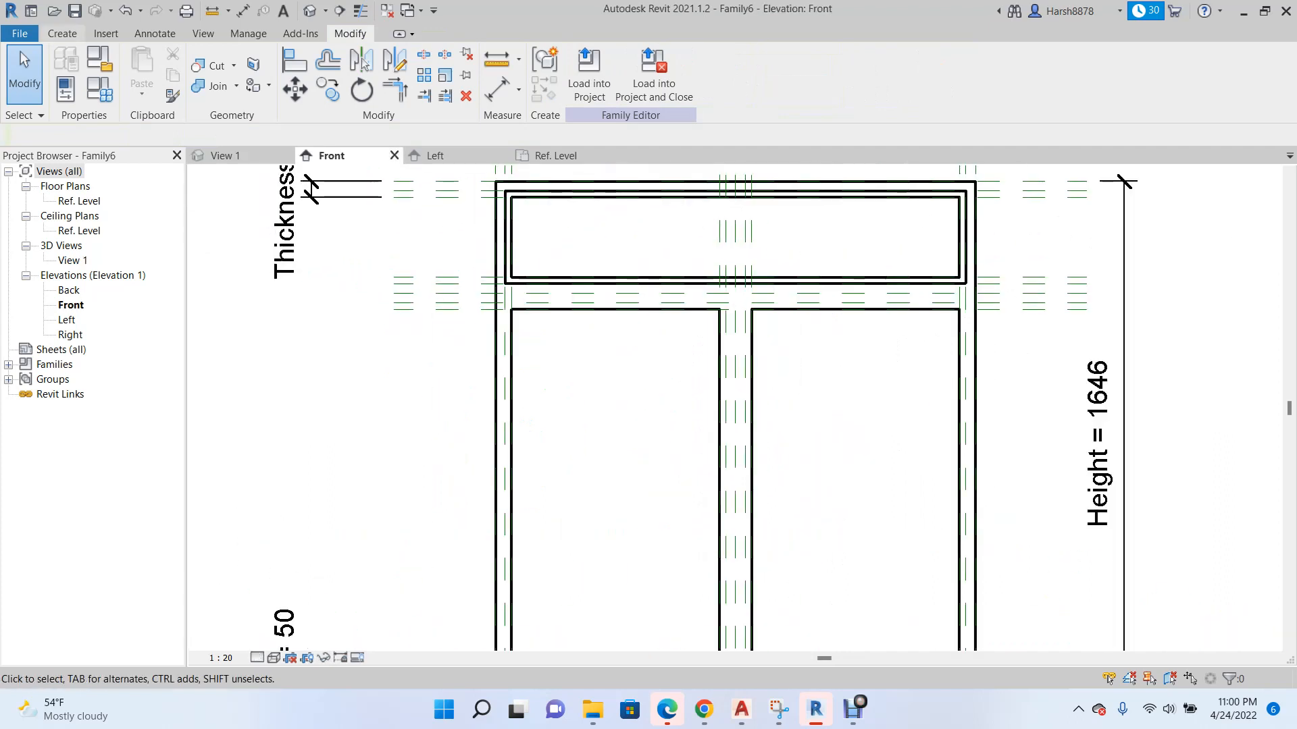
left_click(62, 33)
left_click(144, 67)
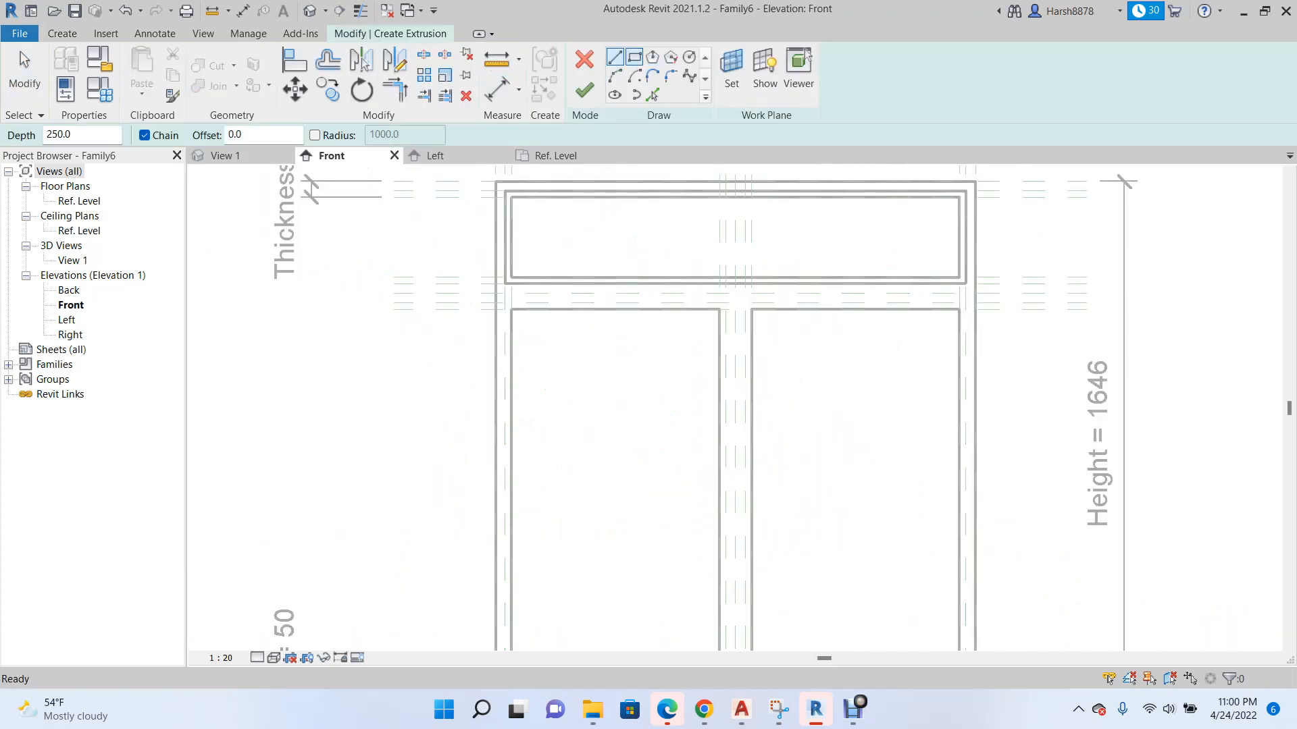
left_click(633, 56)
scroll(499, 286, "up", 5)
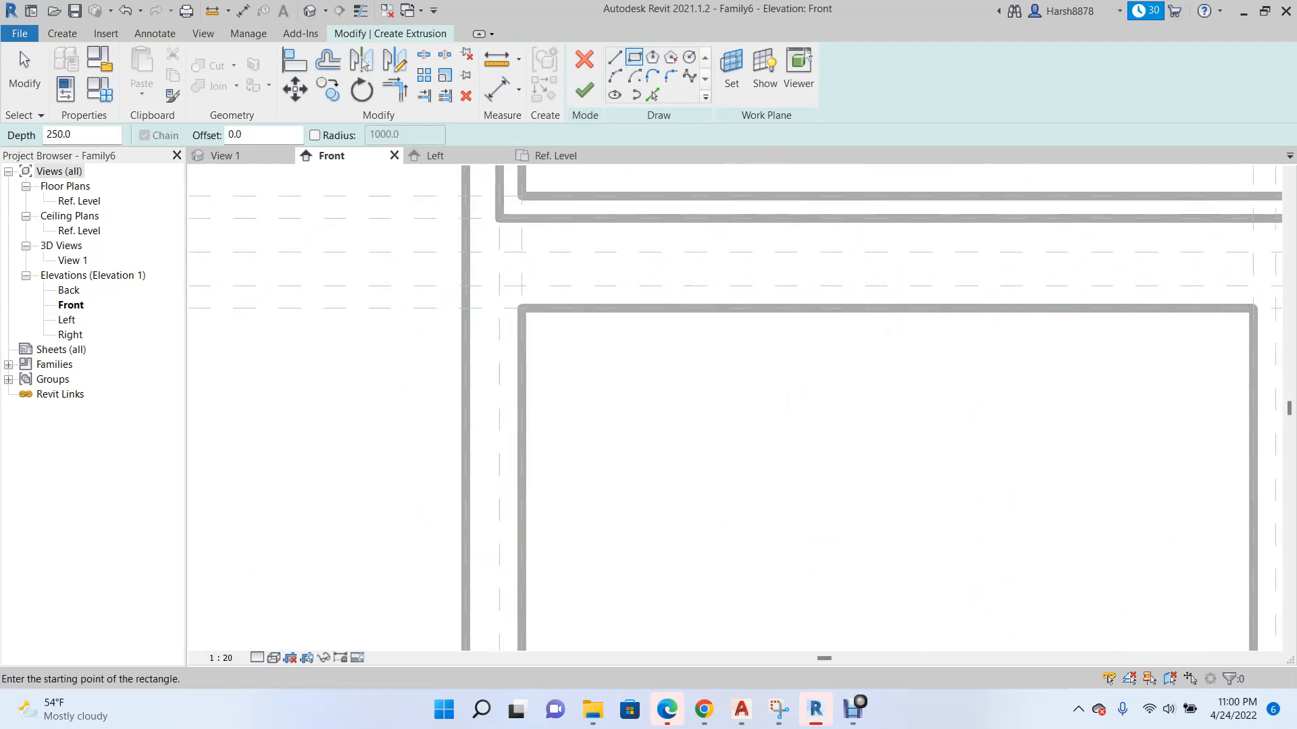
left_click(499, 287)
scroll(486, 270, "down", 5)
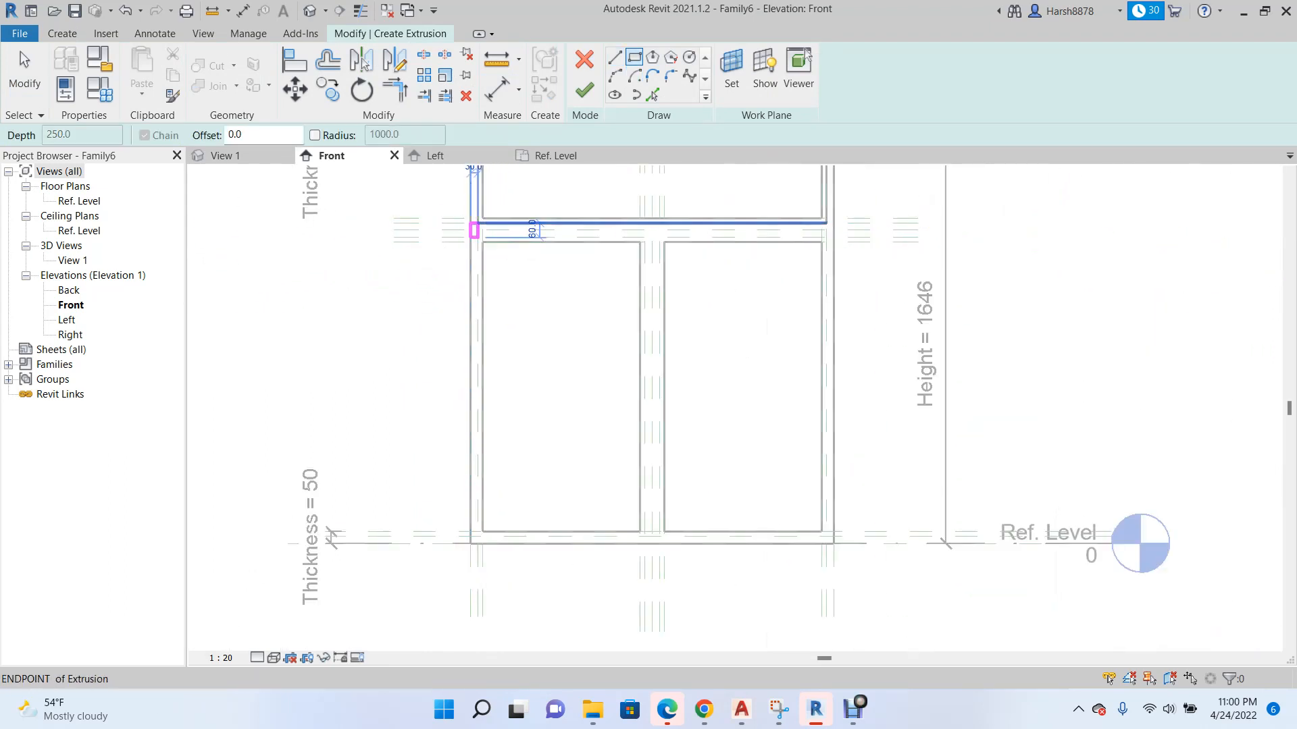
scroll(640, 532, "up", 5)
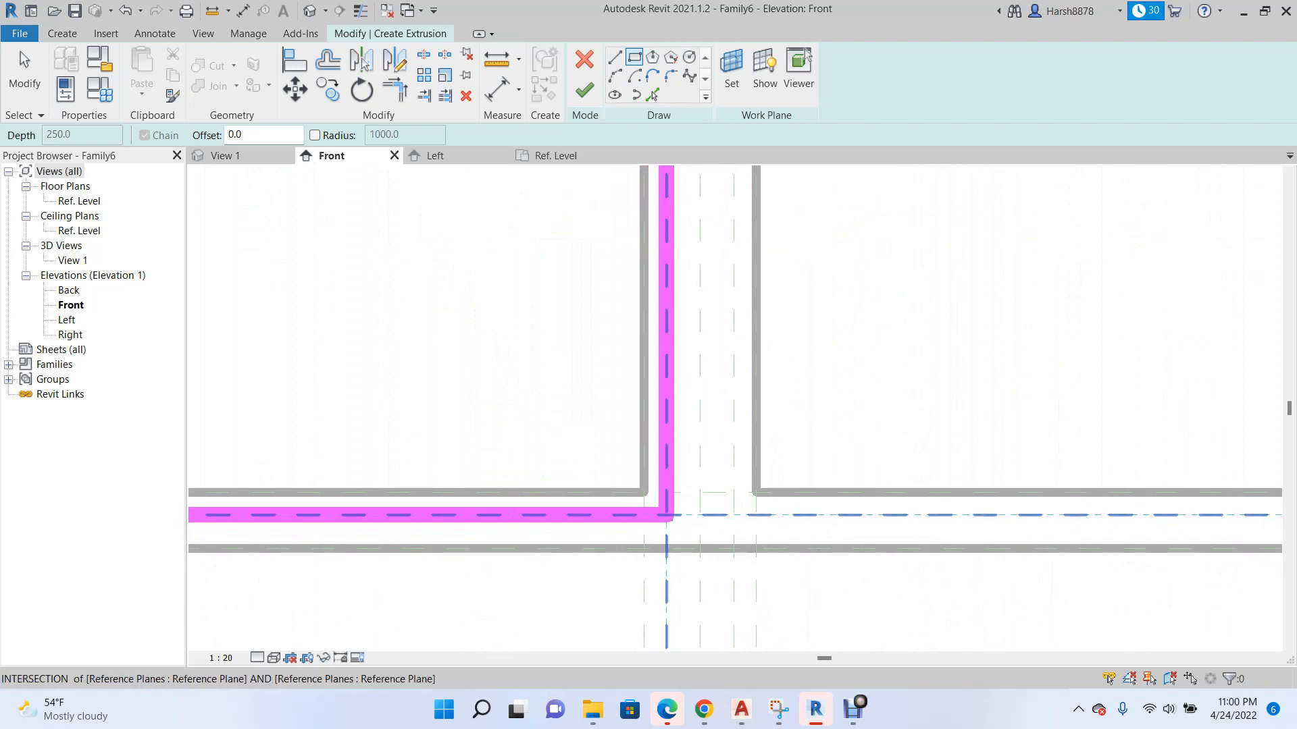
left_click(643, 387)
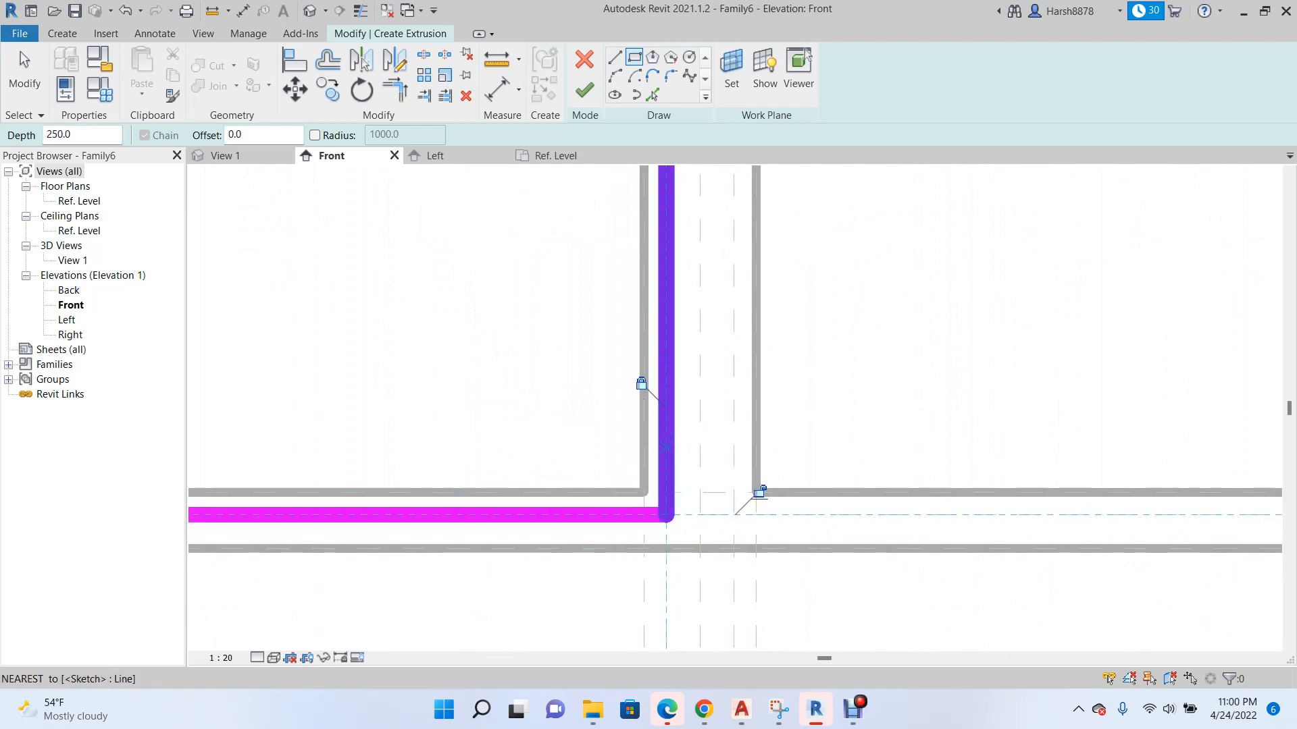
scroll(675, 473, "down", 3)
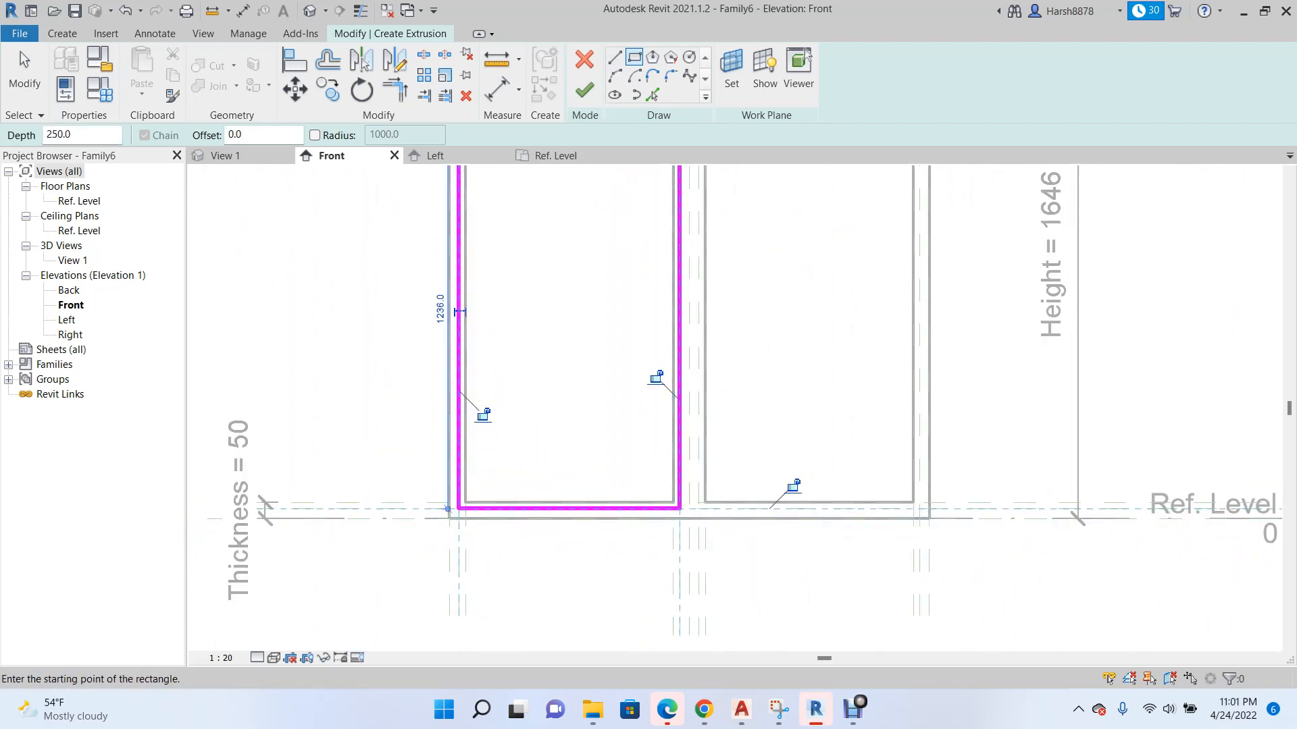
scroll(516, 481, "down", 3)
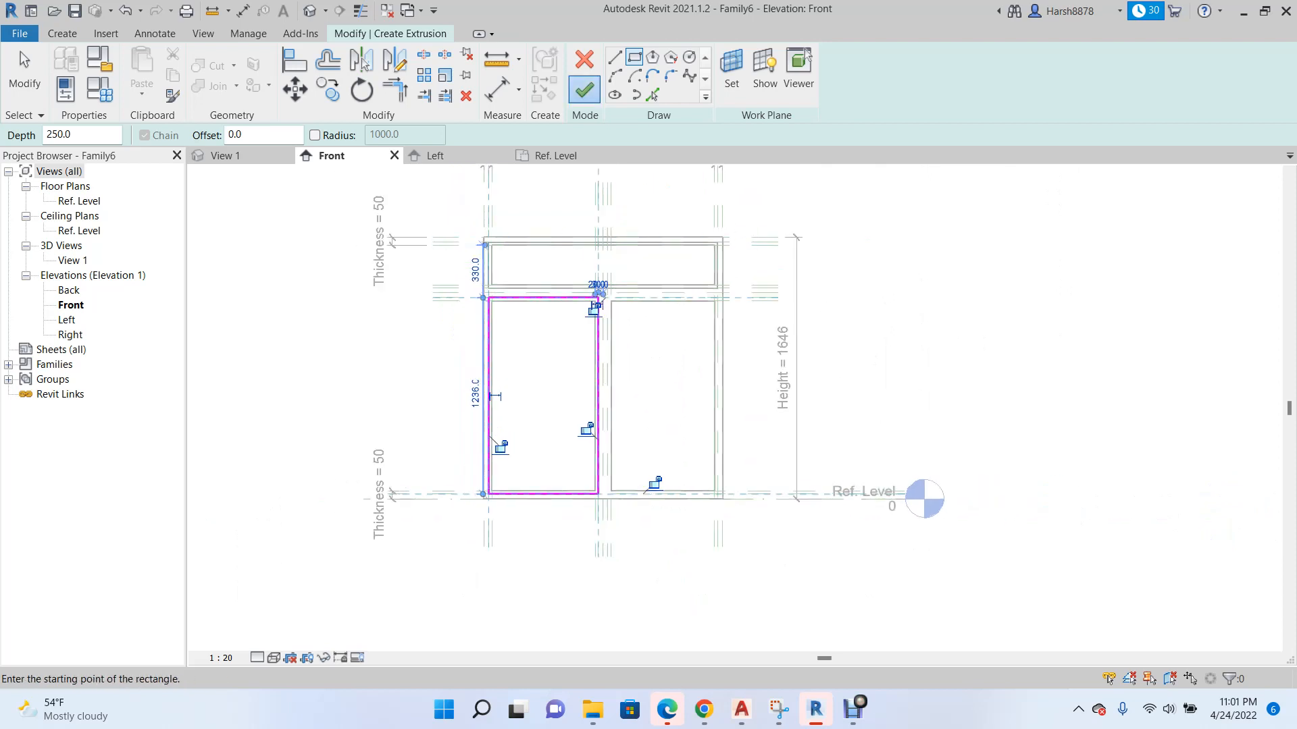
left_click(584, 89)
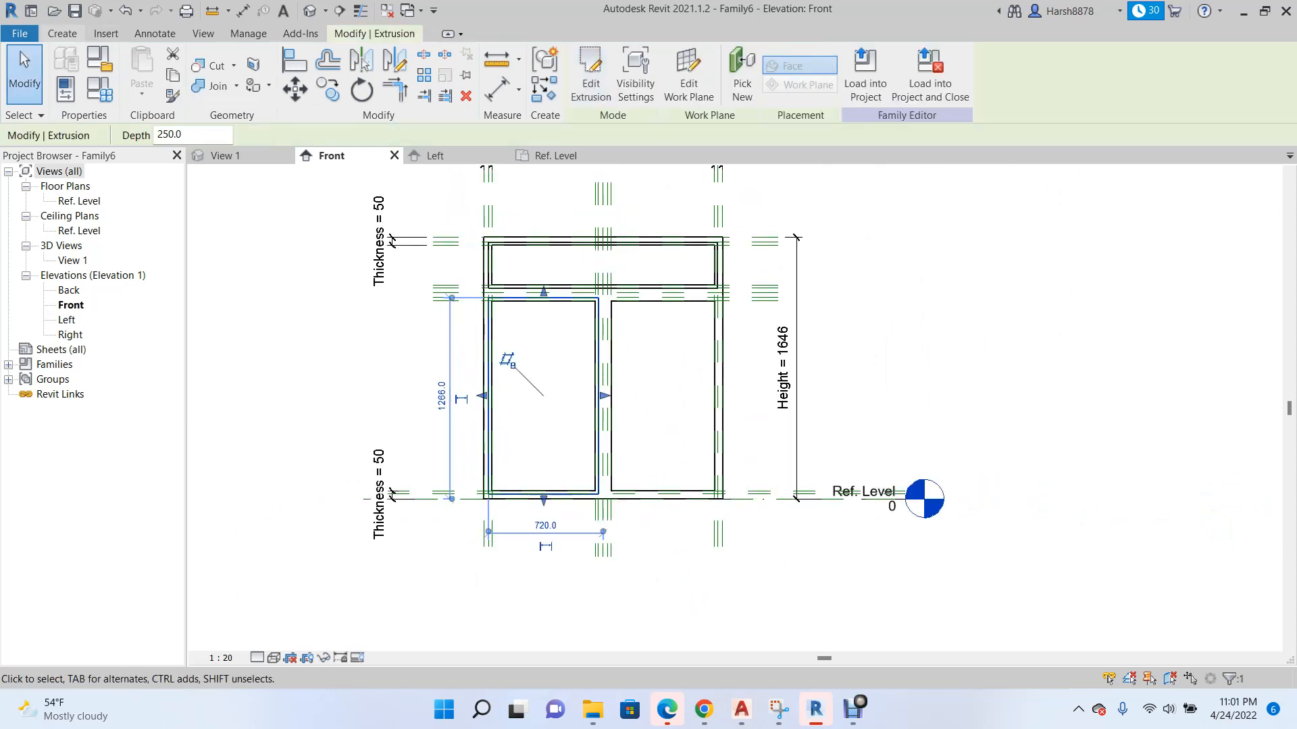
Create a rectangular solid extrusion 250 deep over the right lower opening, with opposite corners on the outer offset reference planes.
left_click(62, 34)
left_click(144, 73)
scroll(612, 305, "up", 5)
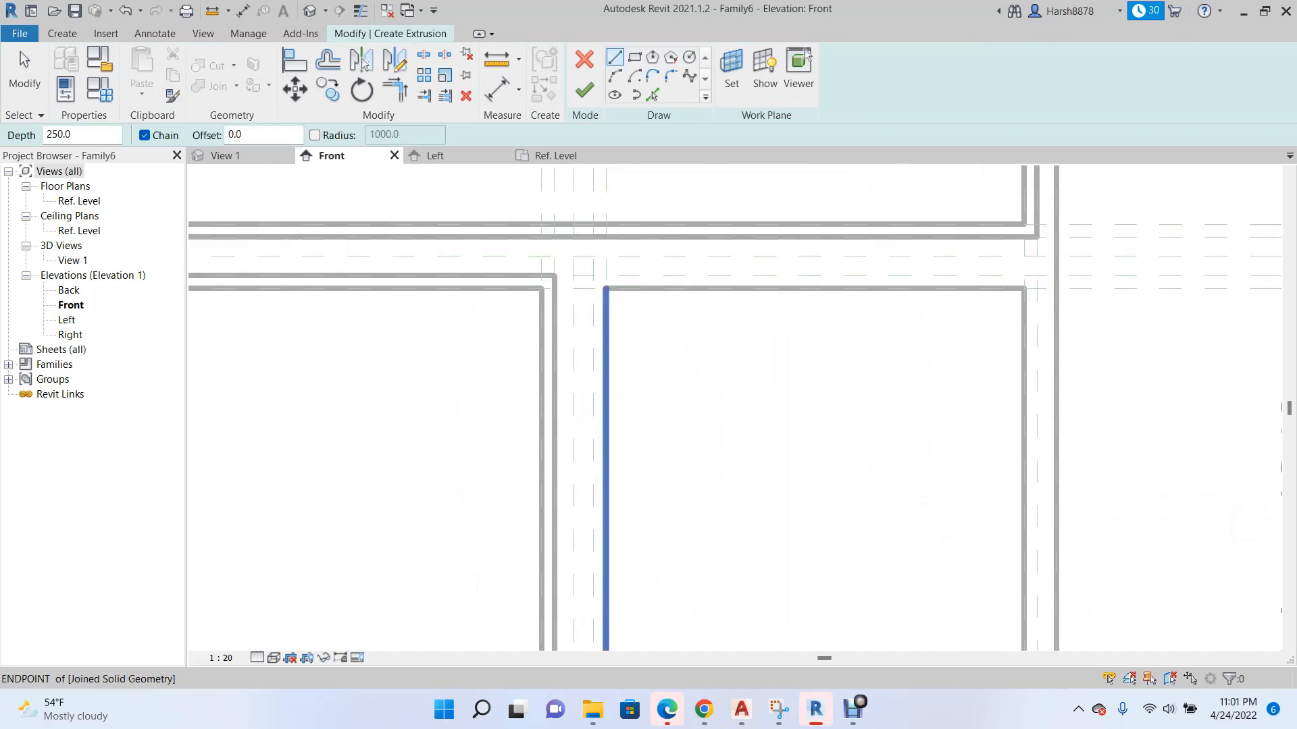
scroll(601, 289, "up", 3)
left_click(587, 263)
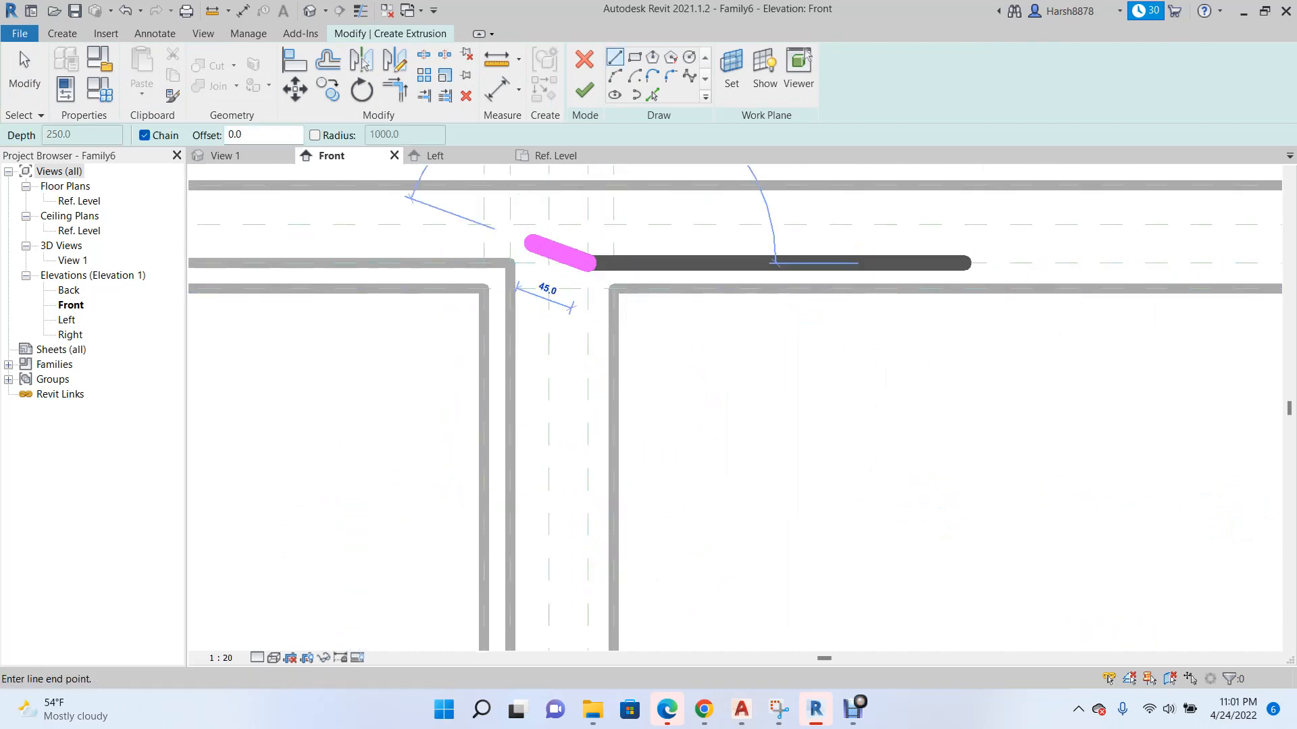
scroll(534, 242, "down", 3)
left_click(634, 57)
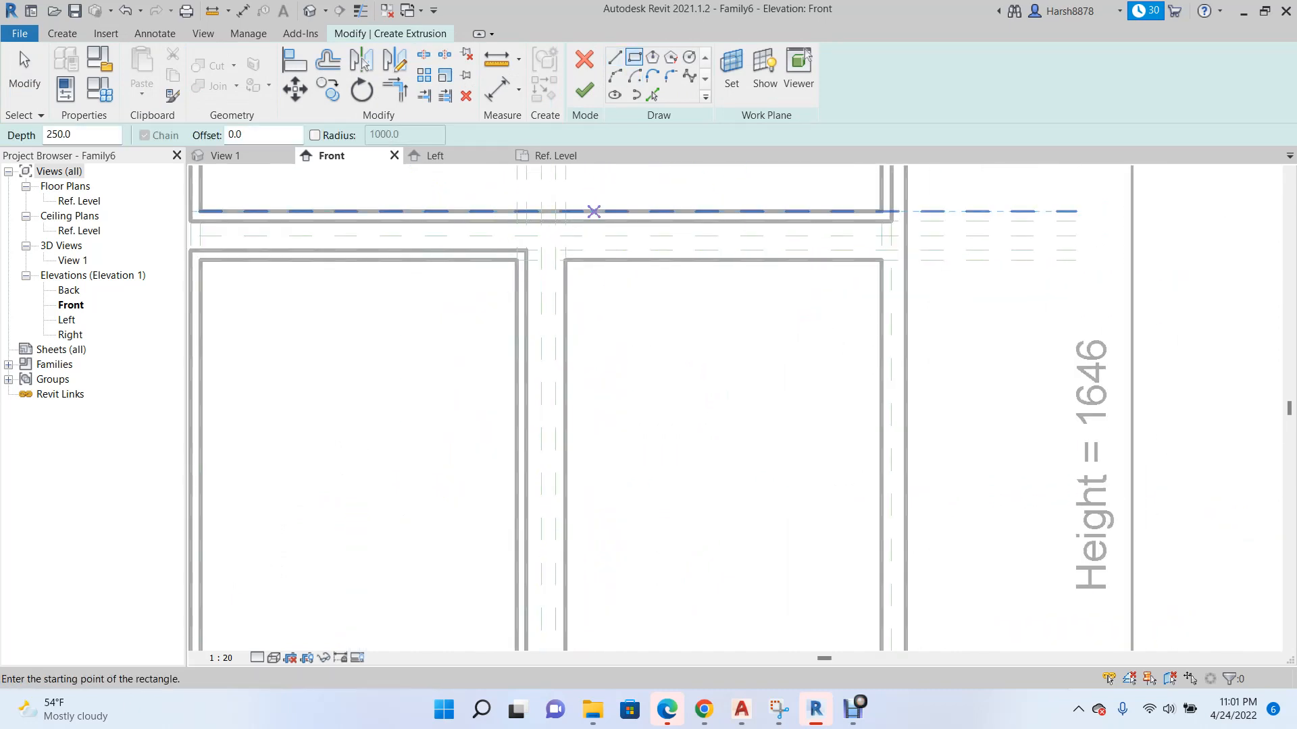
left_click(556, 251)
scroll(607, 260, "down", 2)
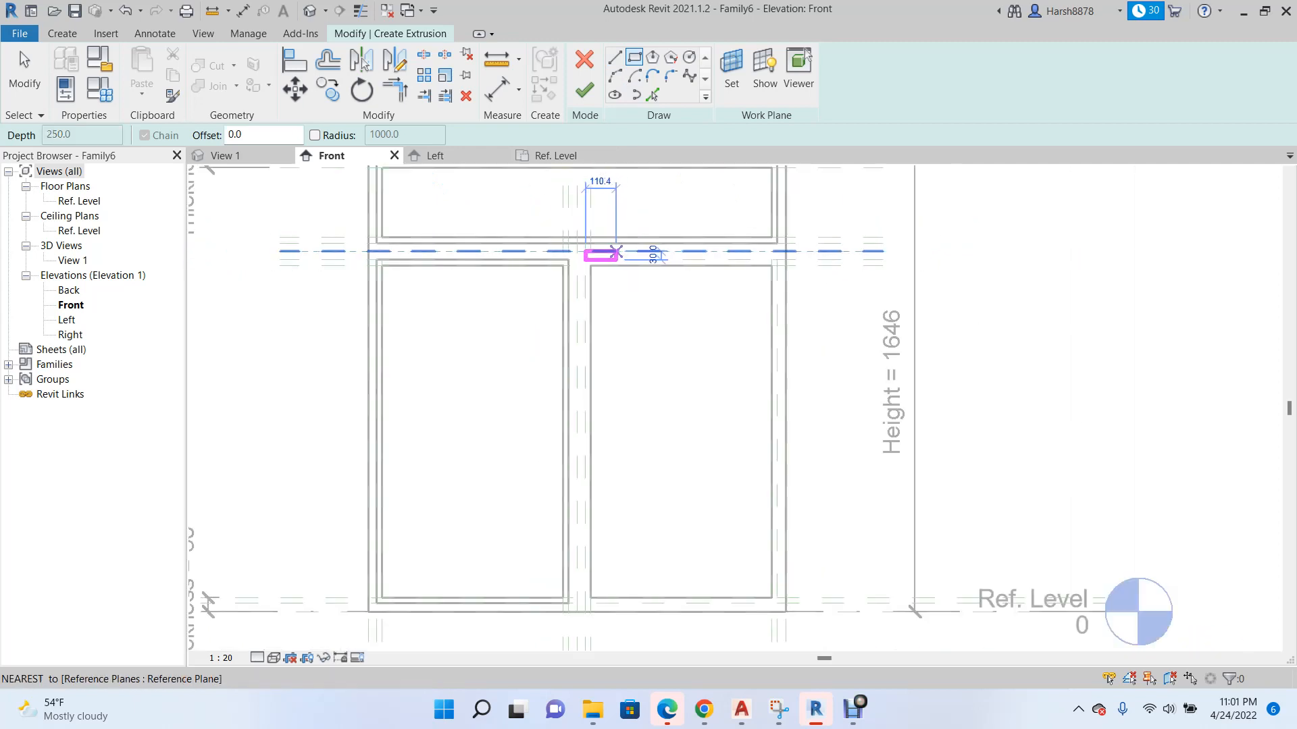
scroll(816, 602, "up", 5)
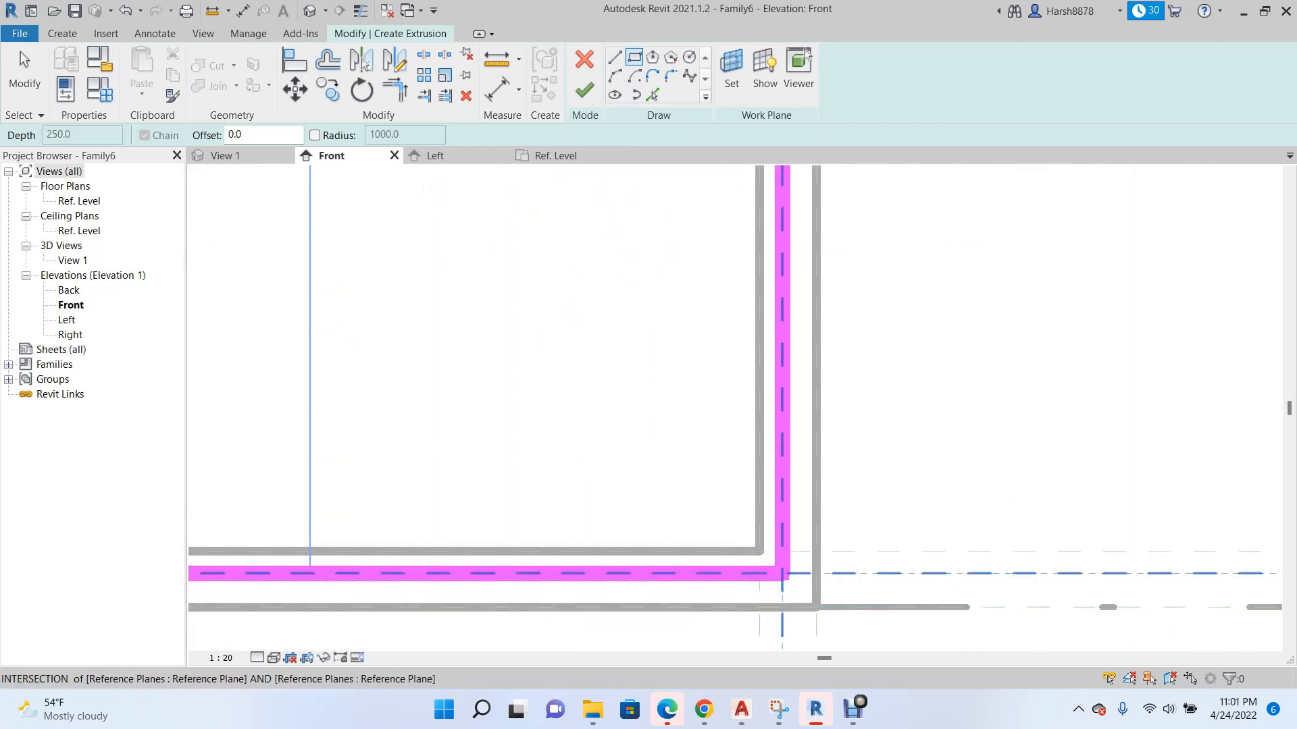
left_click(782, 574)
scroll(776, 591, "down", 4)
left_click(585, 89)
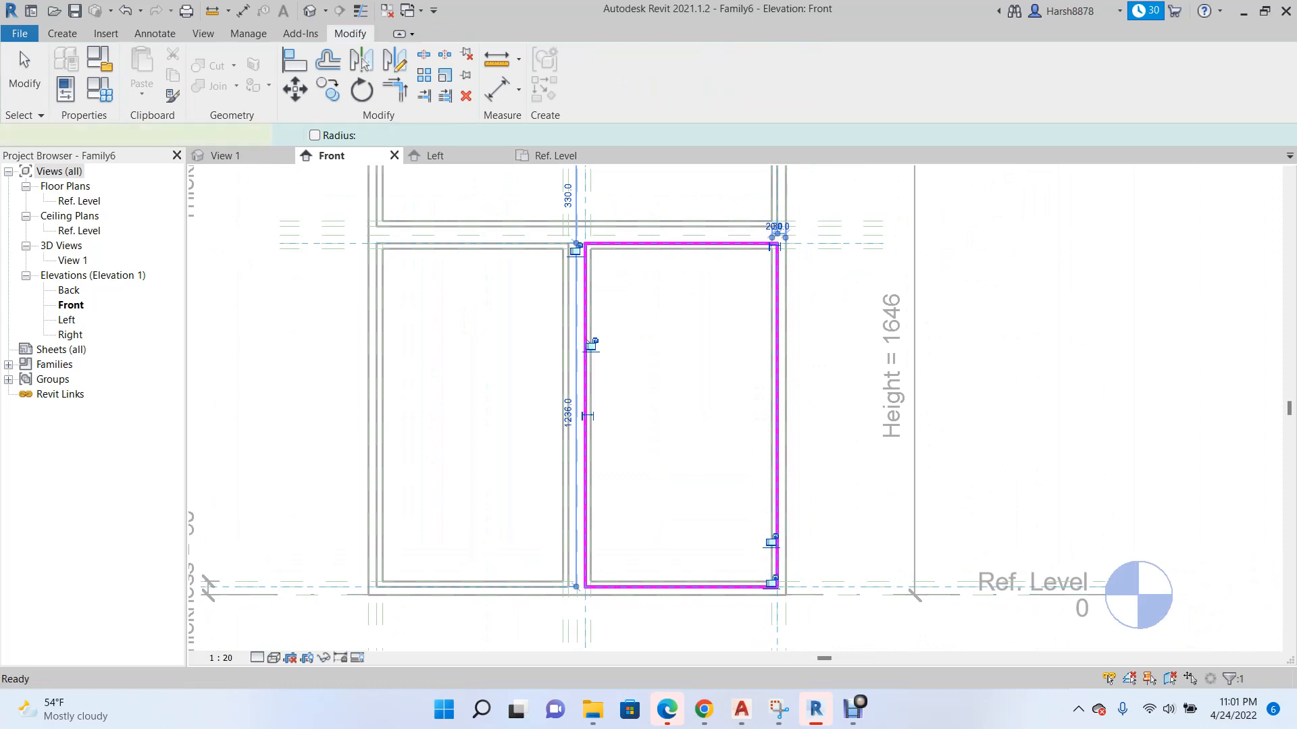
In the Left elevation, fit both lower panels between the box's front face and the outer front reference plane, 50 deep, and lock them.
left_click(436, 155)
scroll(651, 417, "up", 2)
left_click_drag(532, 459, 634, 460)
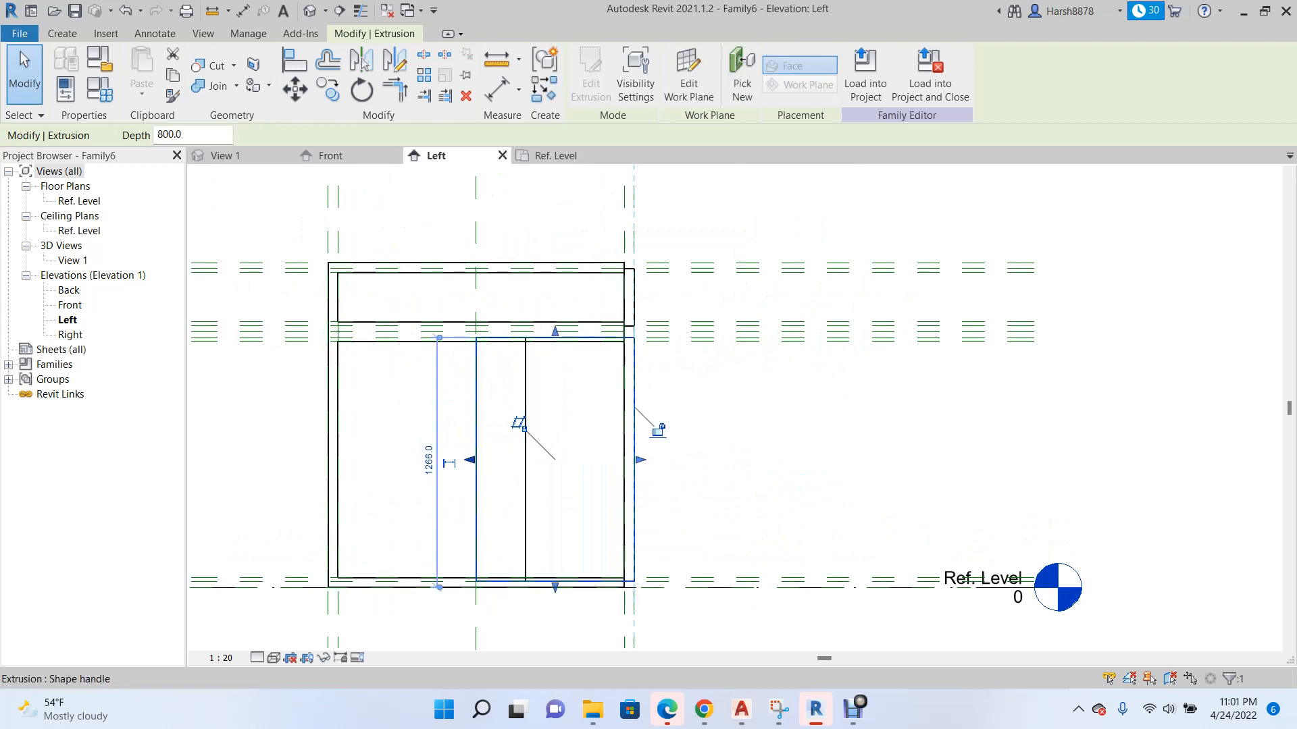
key("ctrl+z")
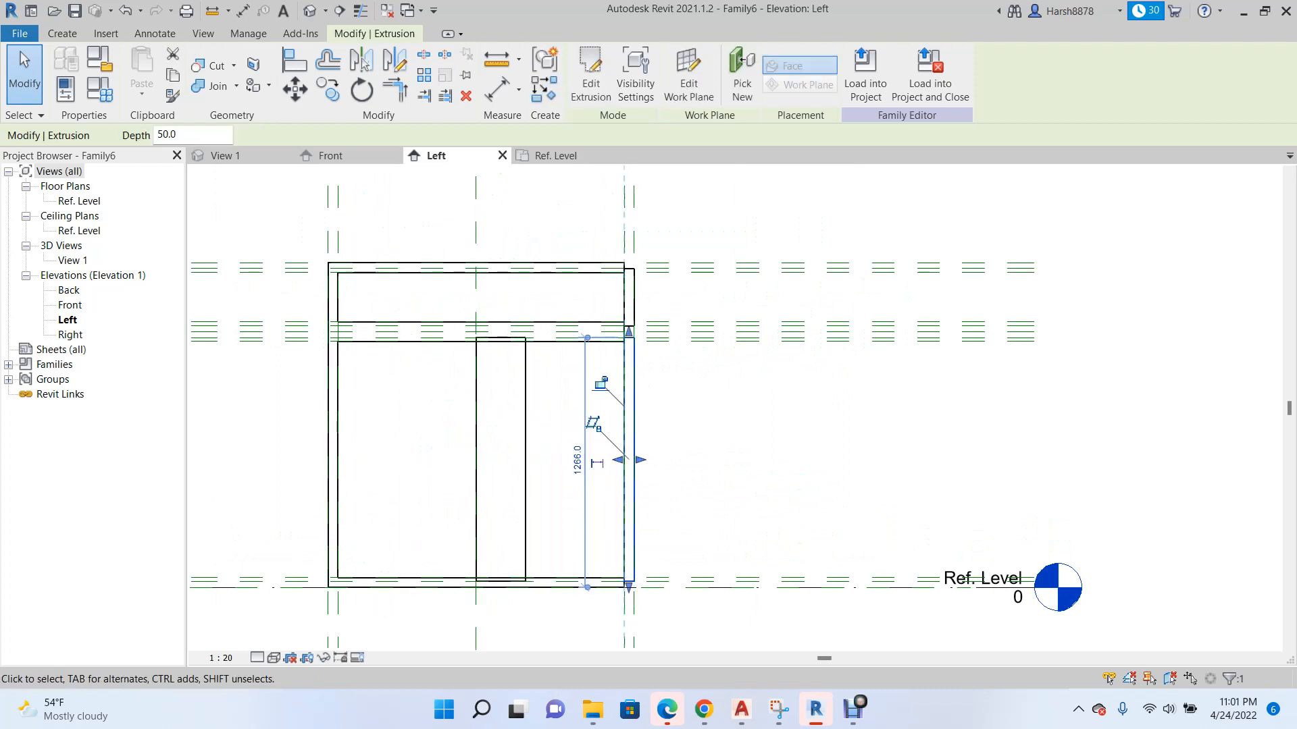
left_click_drag(532, 460, 634, 460)
left_click_drag(448, 463, 597, 463)
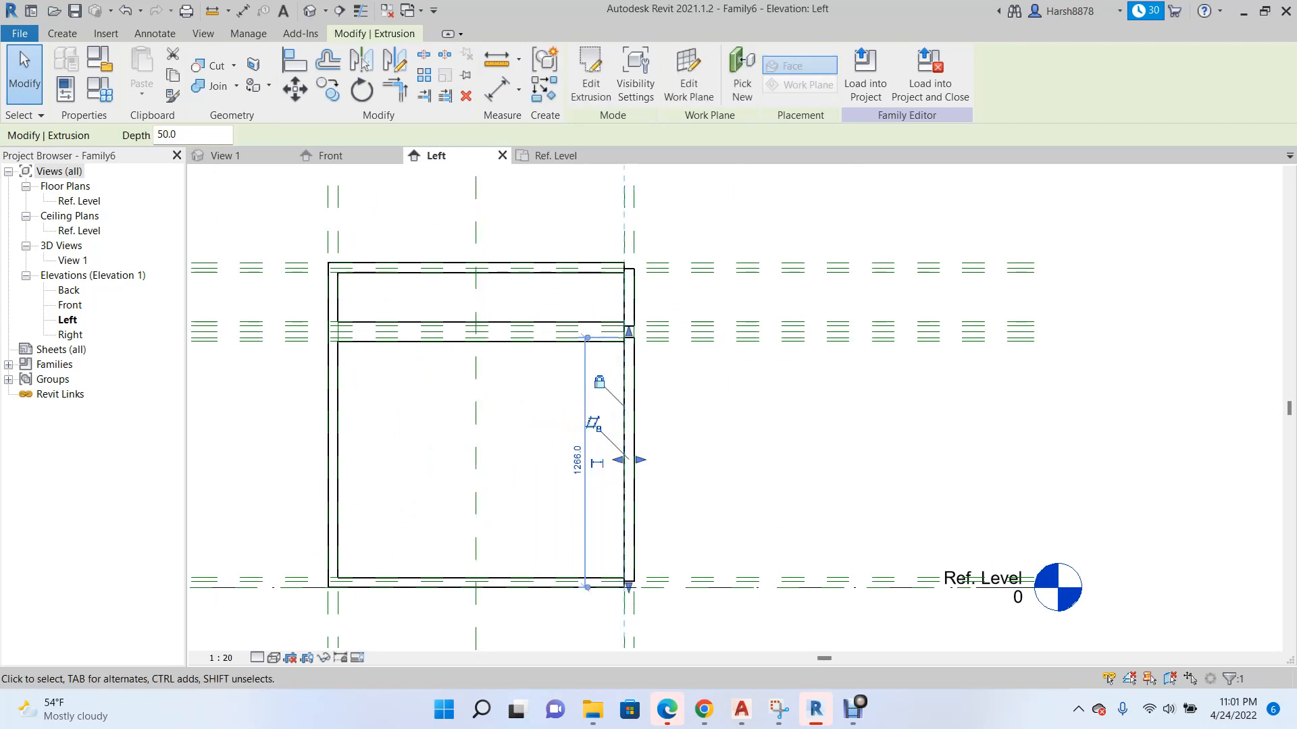
key("Escape")
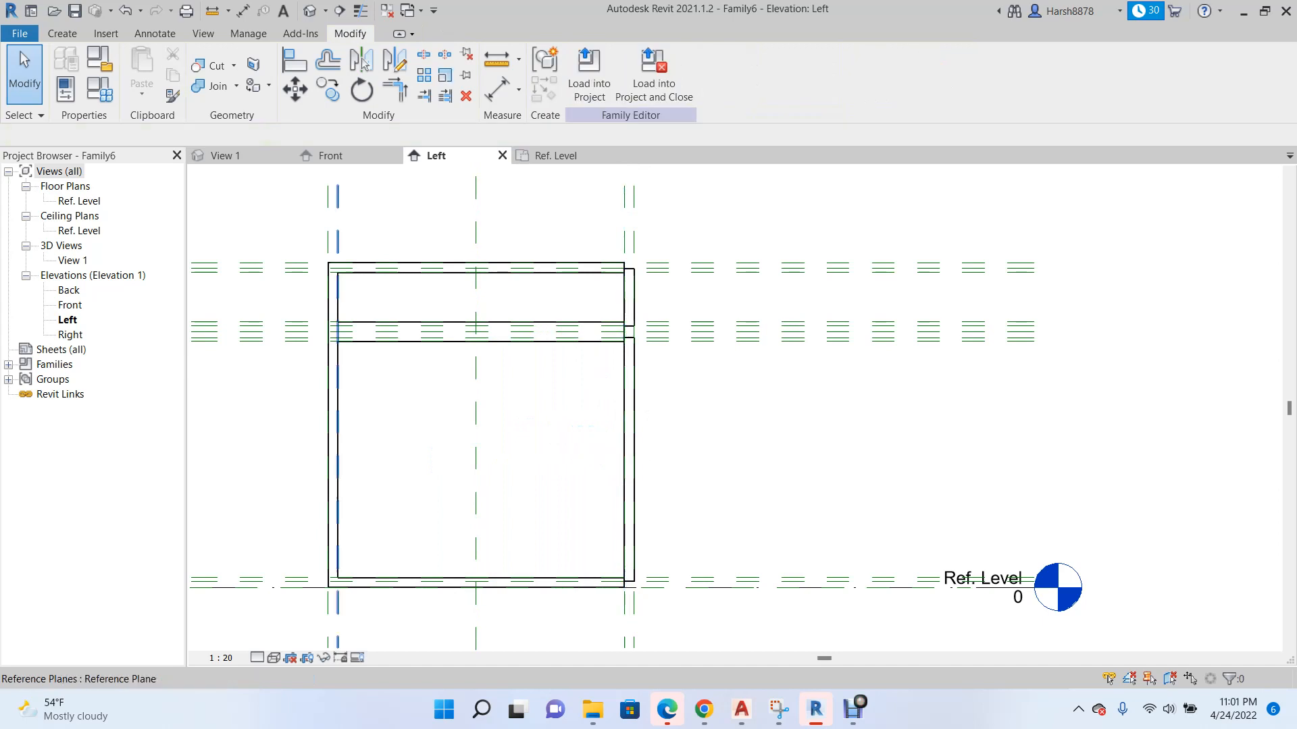
Examine the upper panel and both lower panels on the cabinet in the 3D view from several directions.
left_click(337, 155)
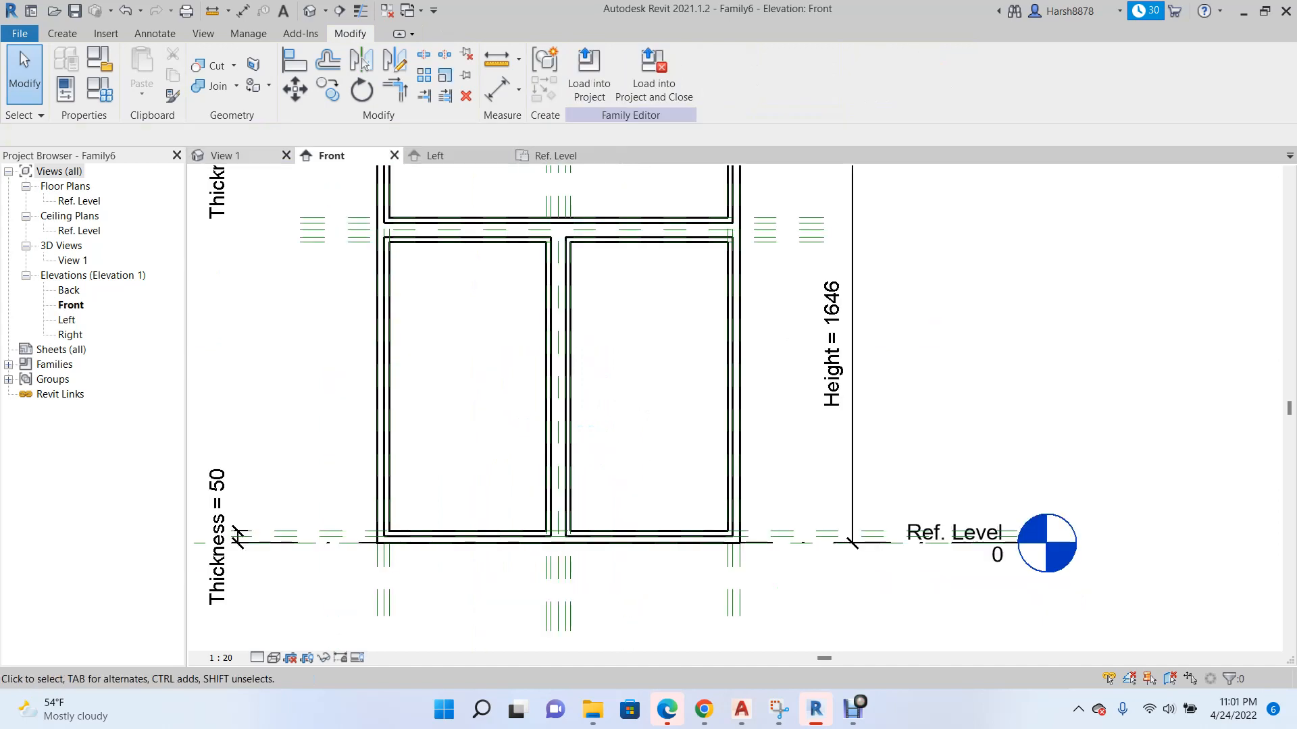
left_click(233, 156)
scroll(398, 276, "down", 2)
scroll(582, 439, "up", 4)
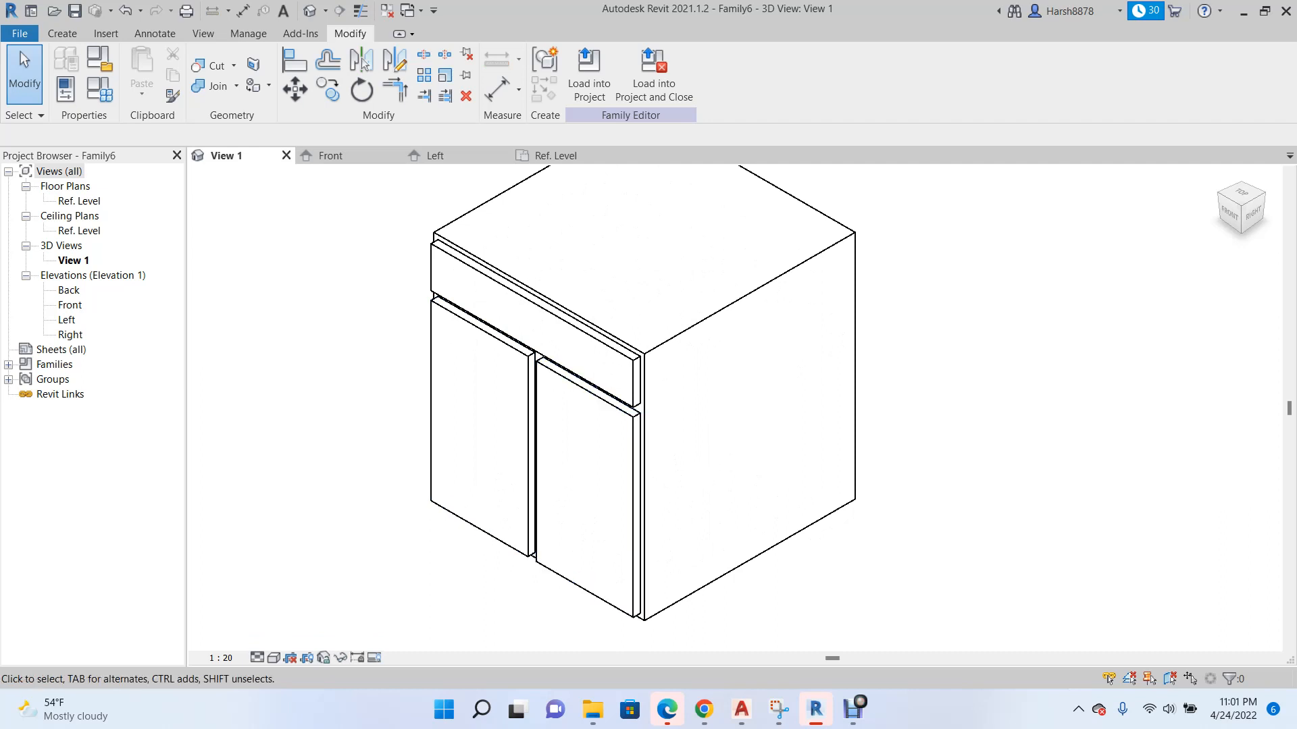
left_click(1228, 211)
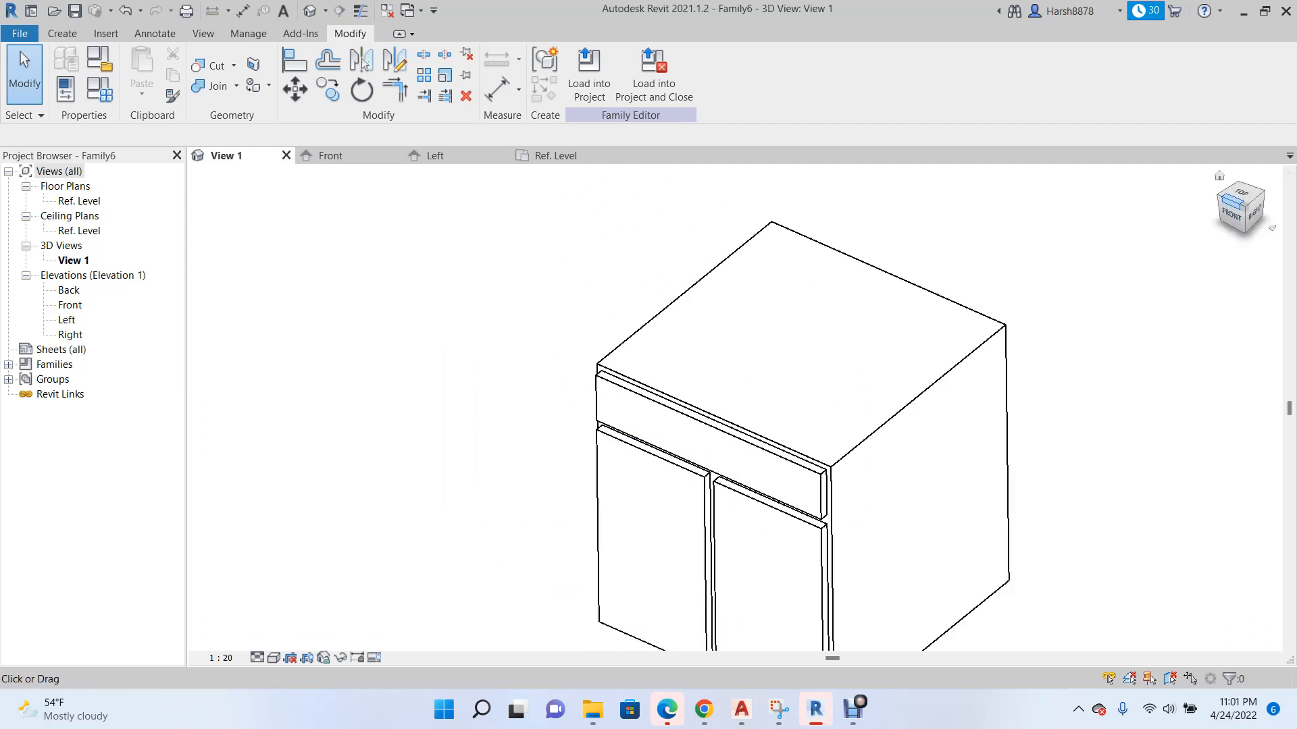
scroll(689, 487, "up", 3)
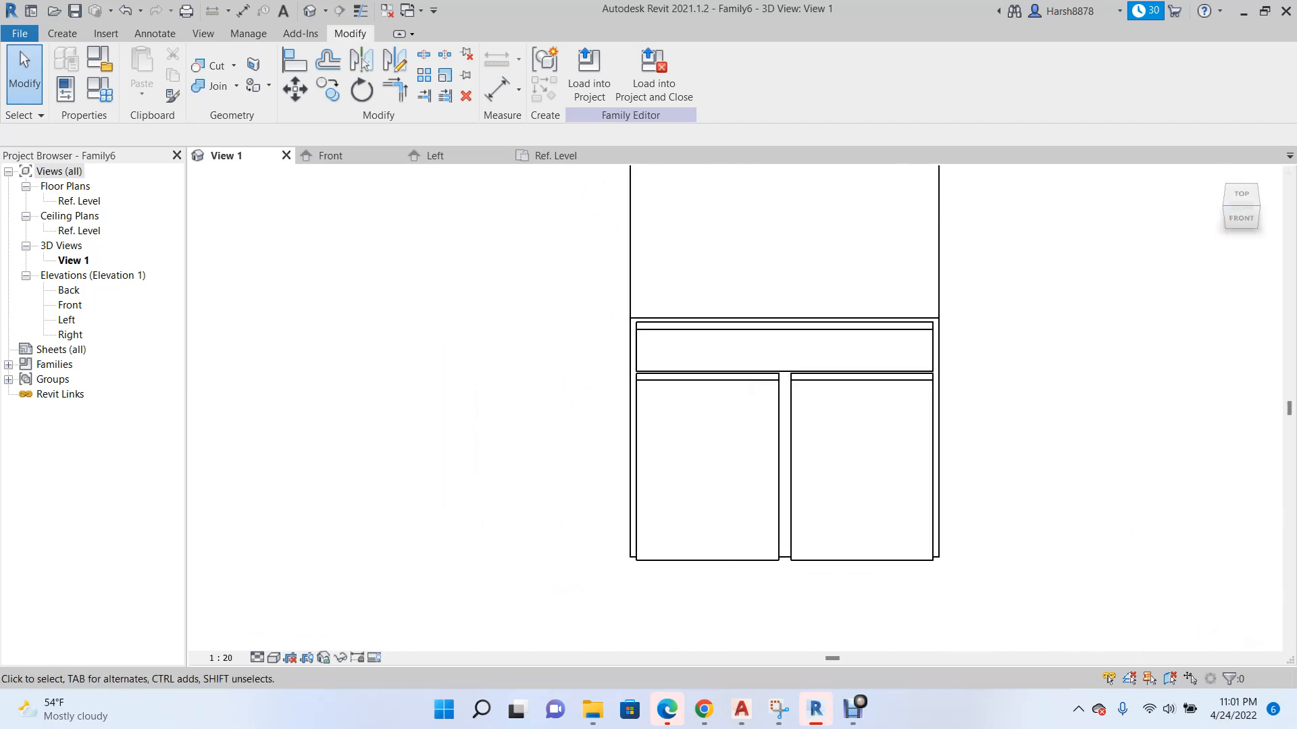
left_click(1226, 206)
scroll(814, 345, "up", 4)
scroll(530, 405, "down", 1)
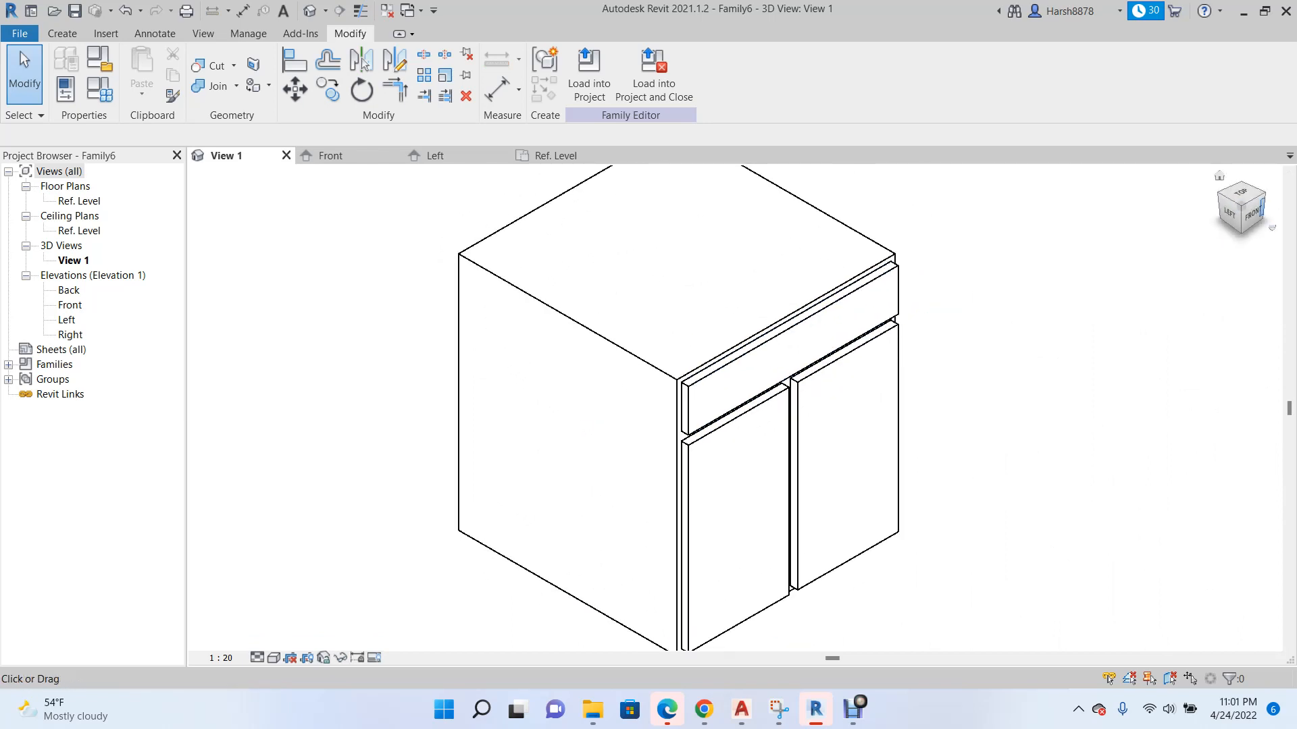
left_click(1260, 194)
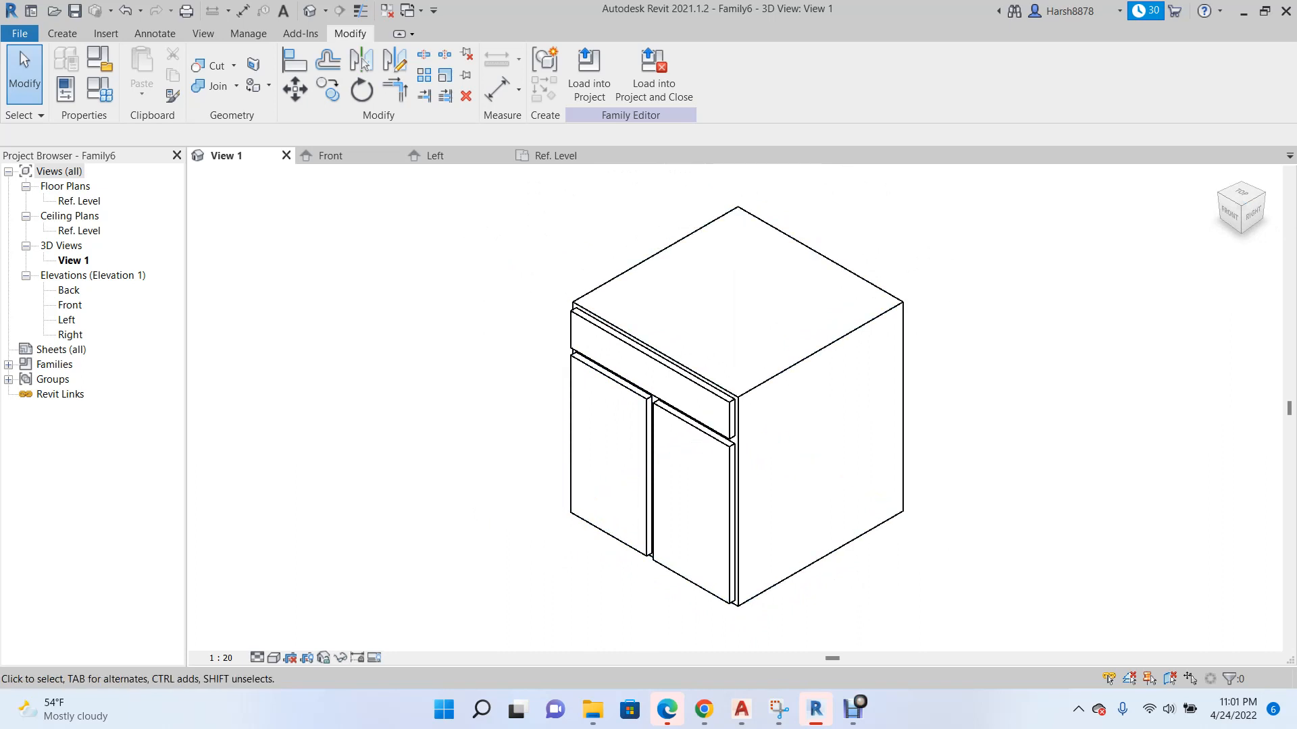
scroll(993, 464, "up", 1)
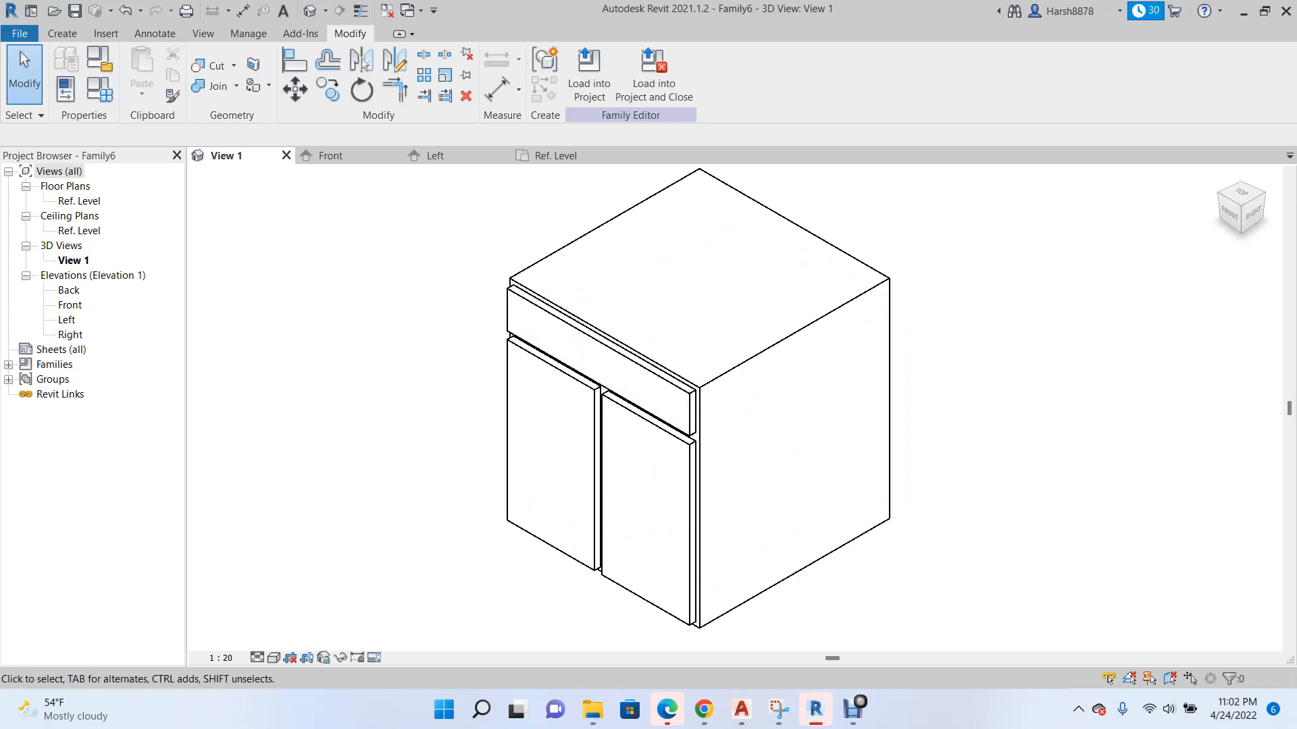
Create a new family from the Metric Generic Model face based template in the English templates folder.
left_click(20, 34)
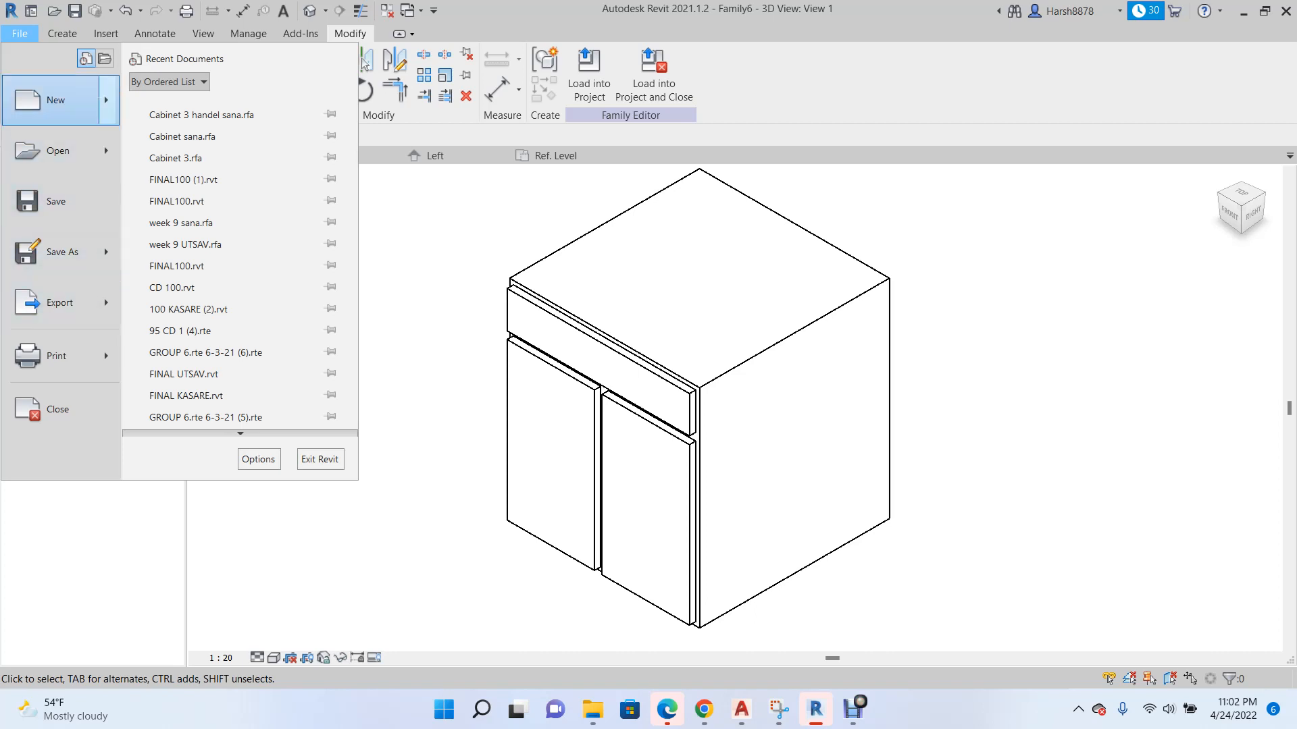
left_click(55, 100)
left_click(189, 152)
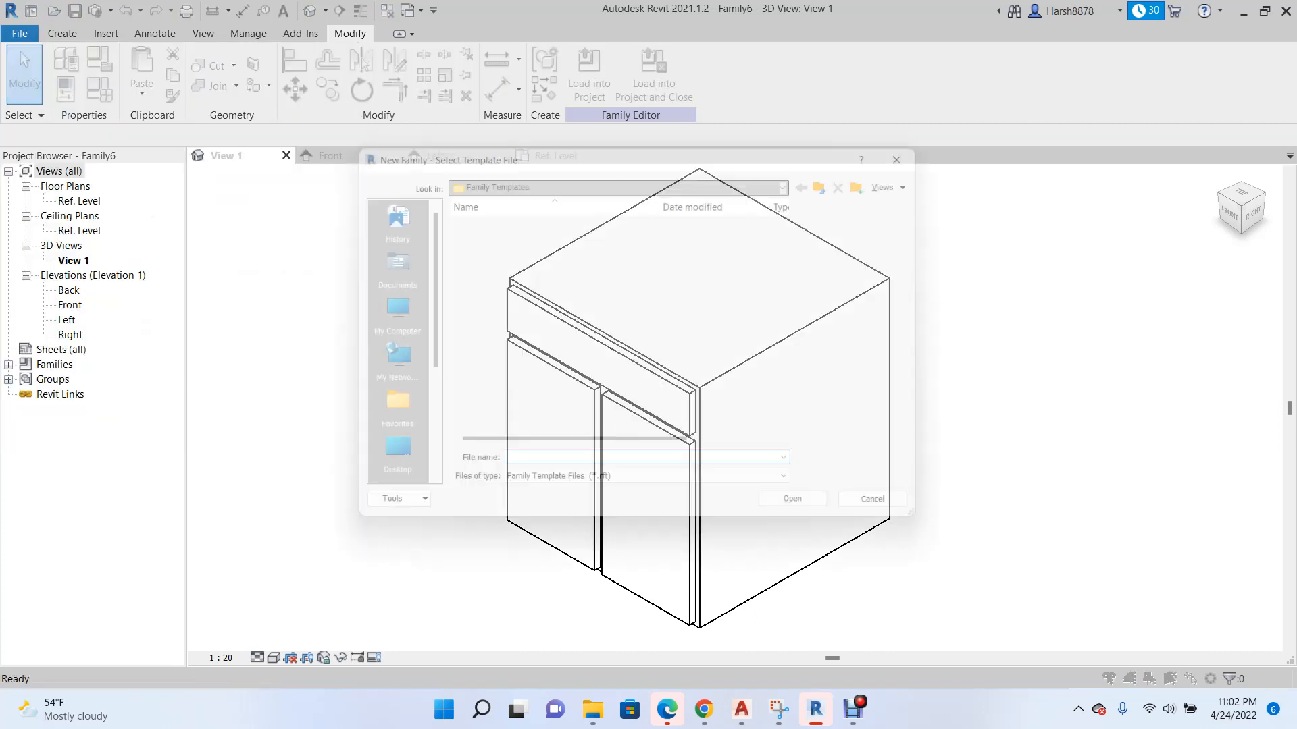
double_click(472, 246)
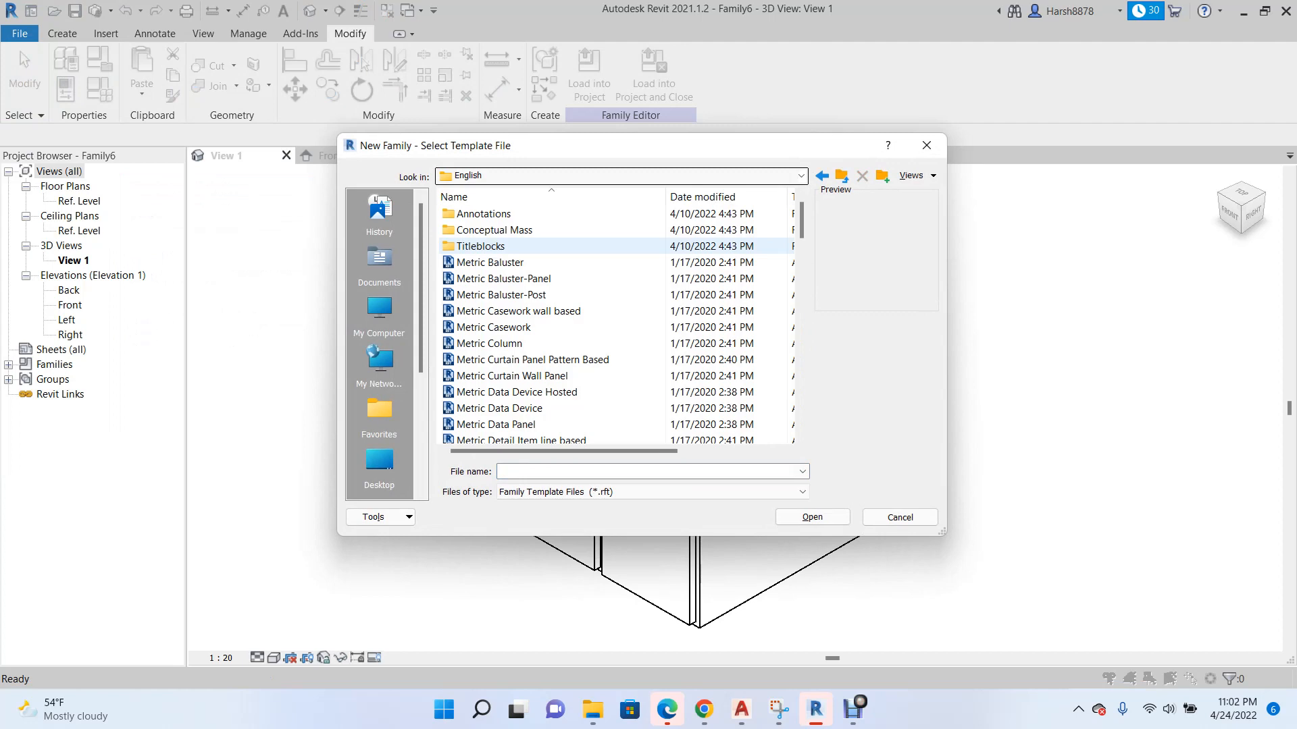
scroll(615, 324, "down", 7)
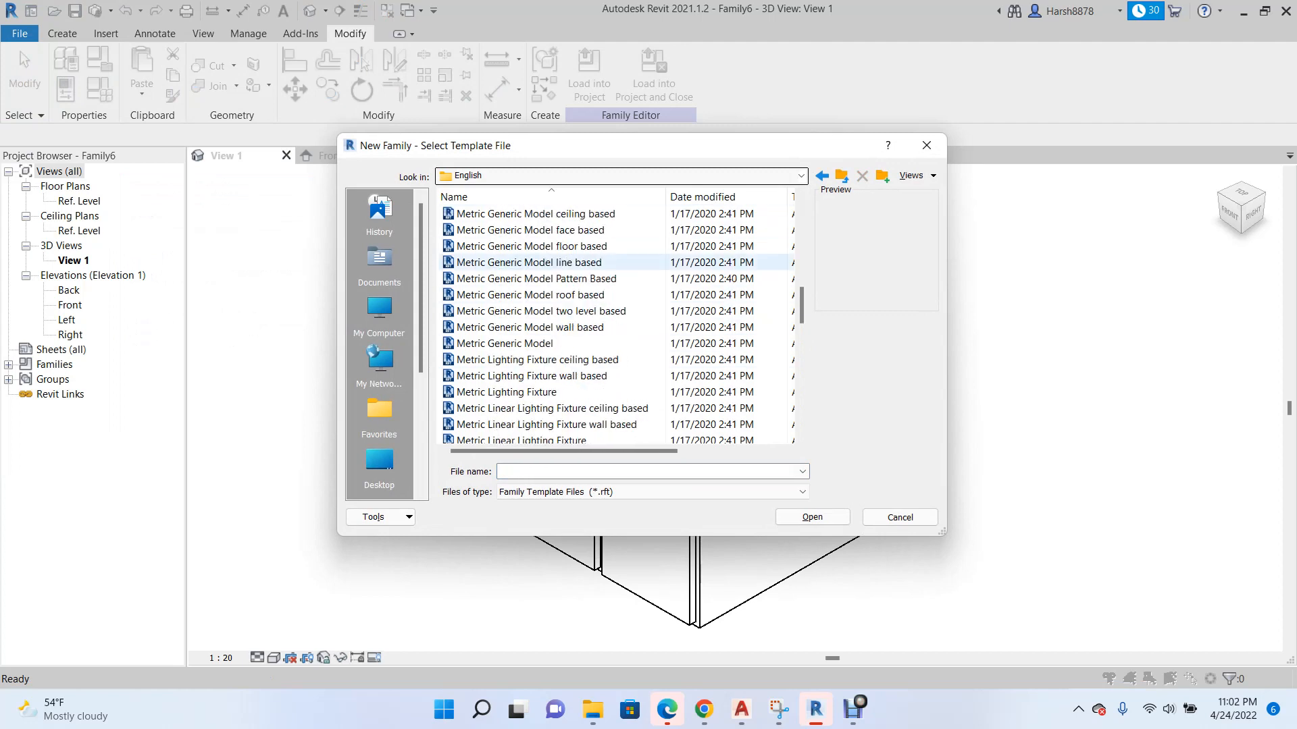
left_click(530, 230)
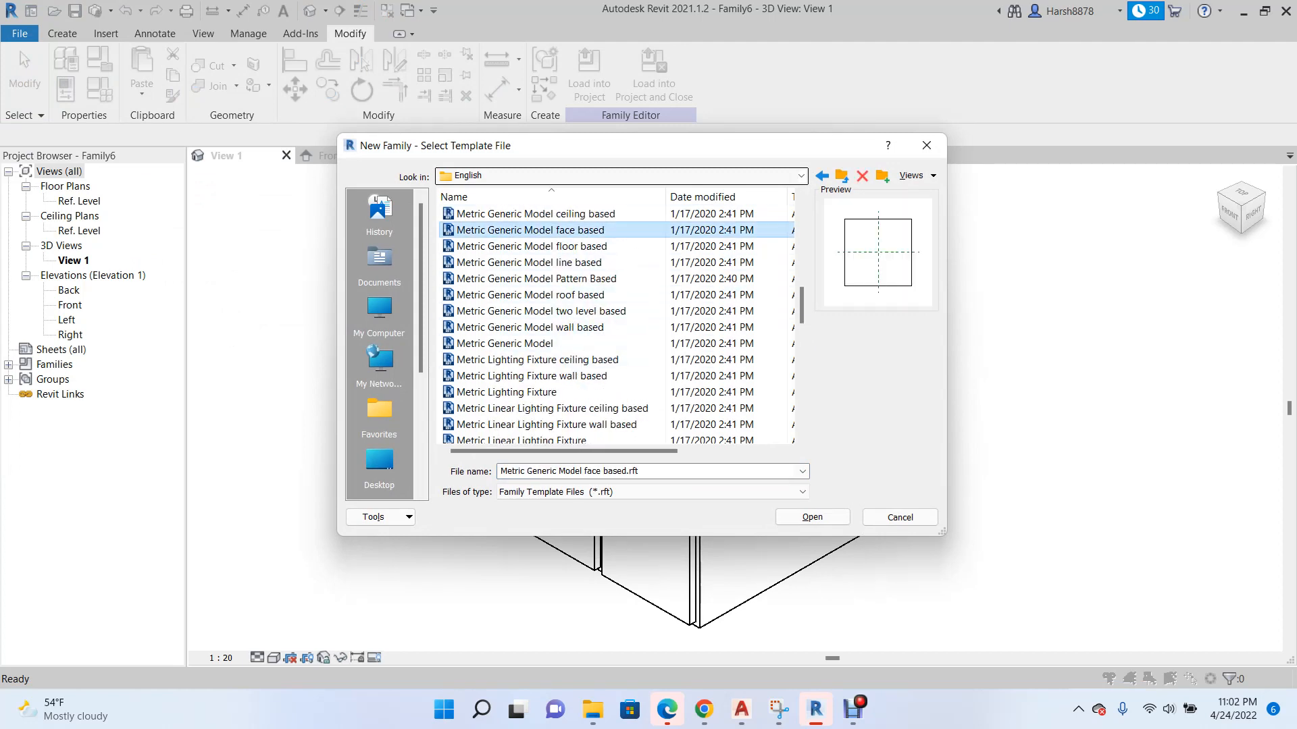
key("Return")
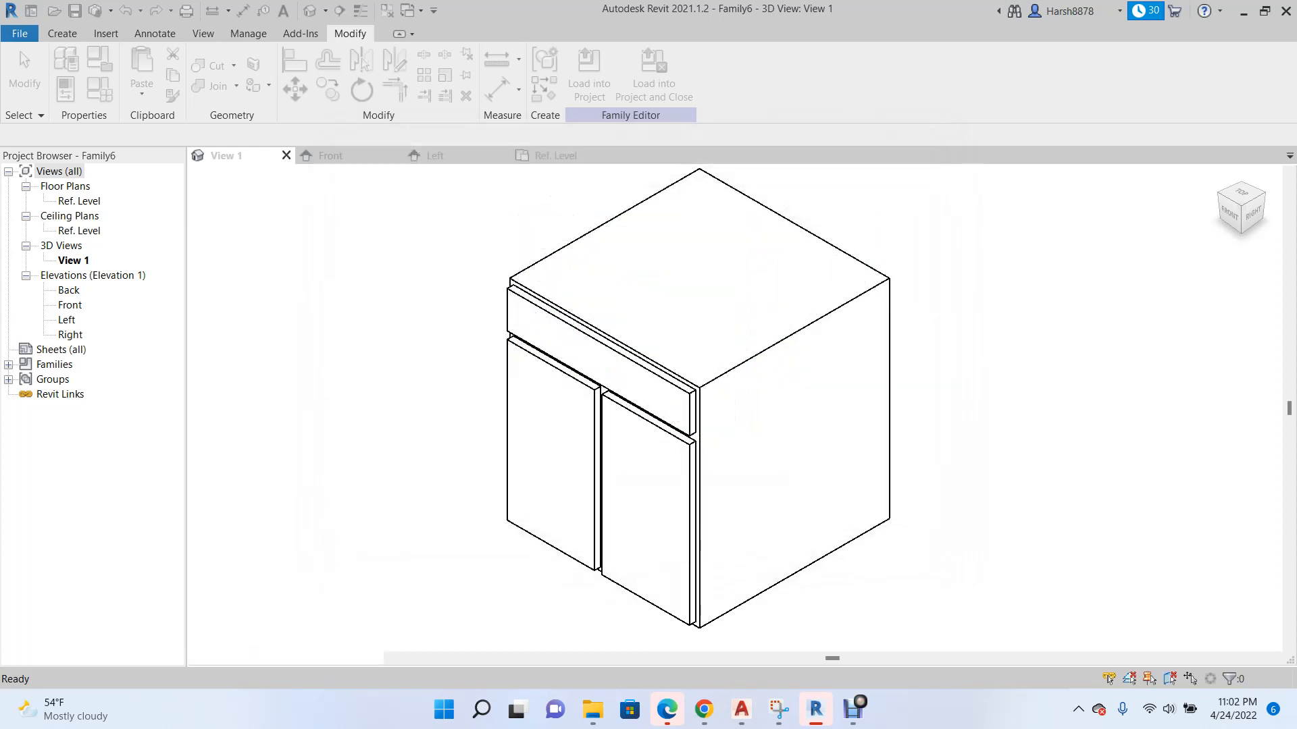
Add reference planes offset 100 on both sides of the Center (Left/Right) plane in the Ref. Level plan.
scroll(526, 387, "down", 4)
scroll(656, 390, "up", 6)
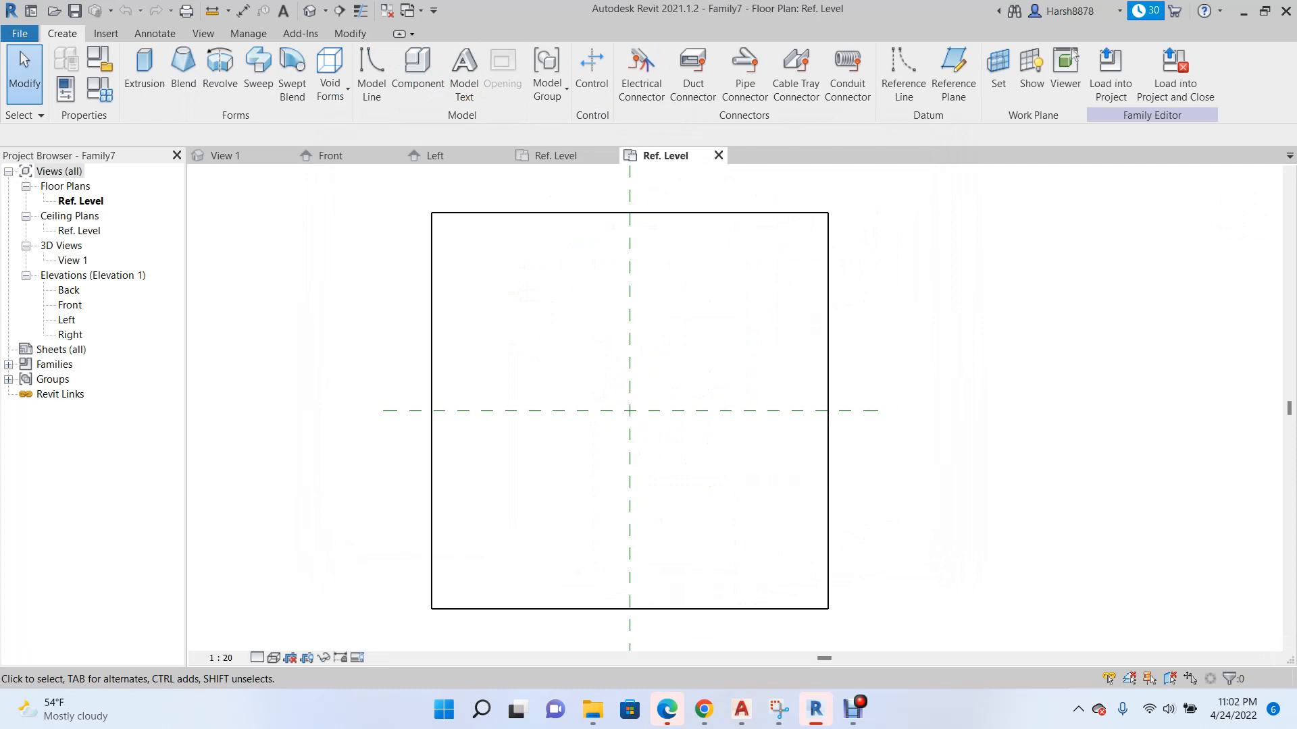
scroll(605, 422, "up", 1)
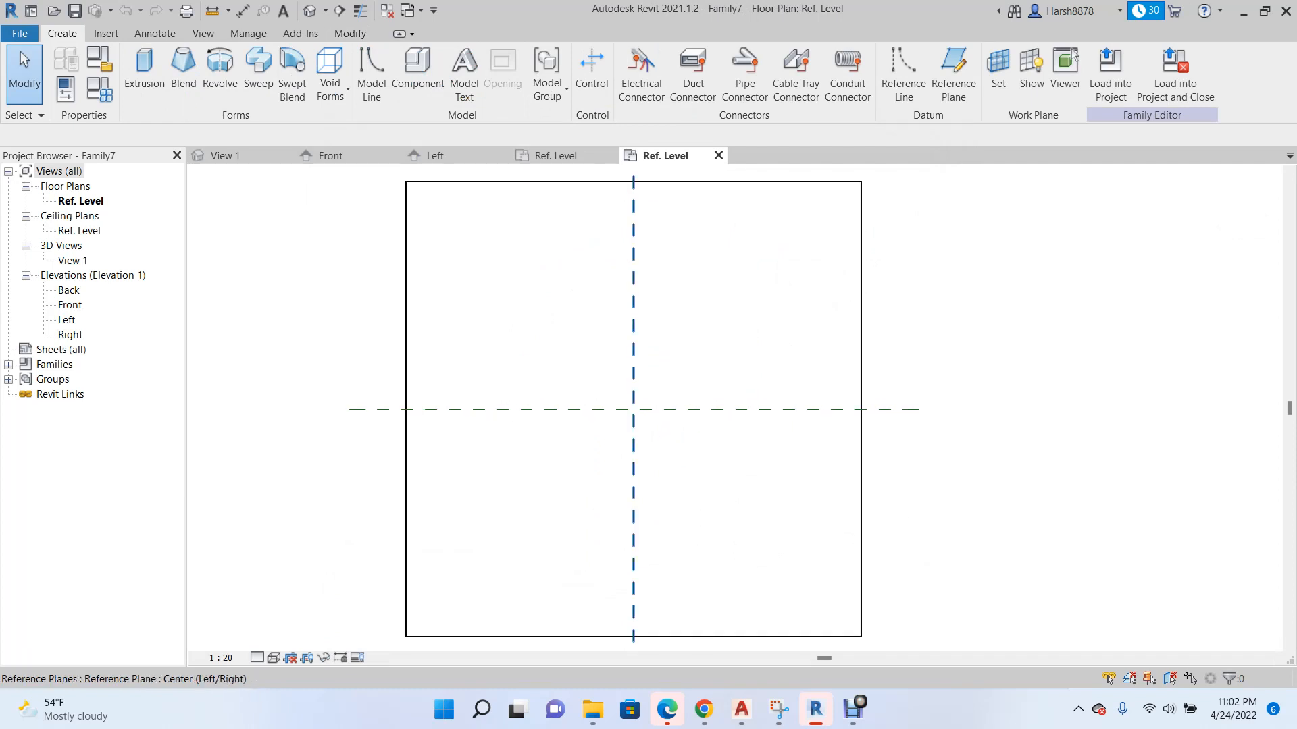
right_click(633, 312)
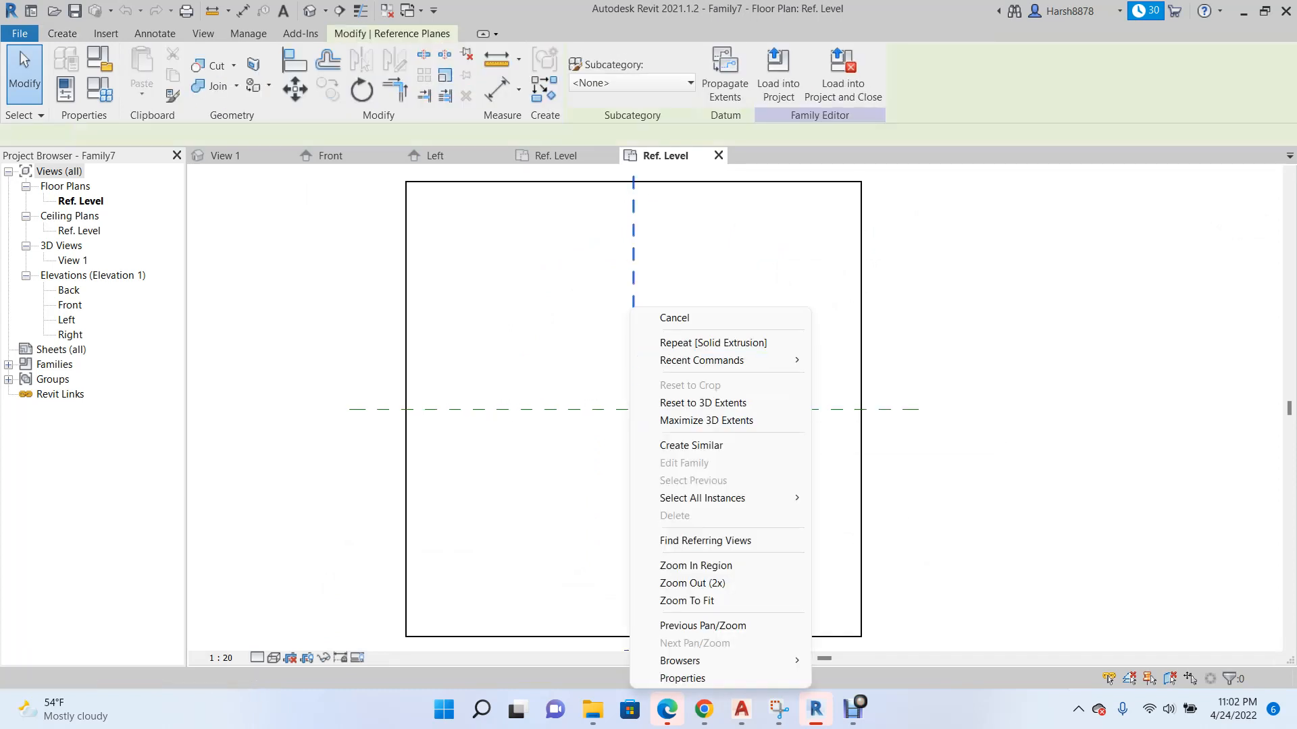
left_click(689, 445)
left_click(597, 57)
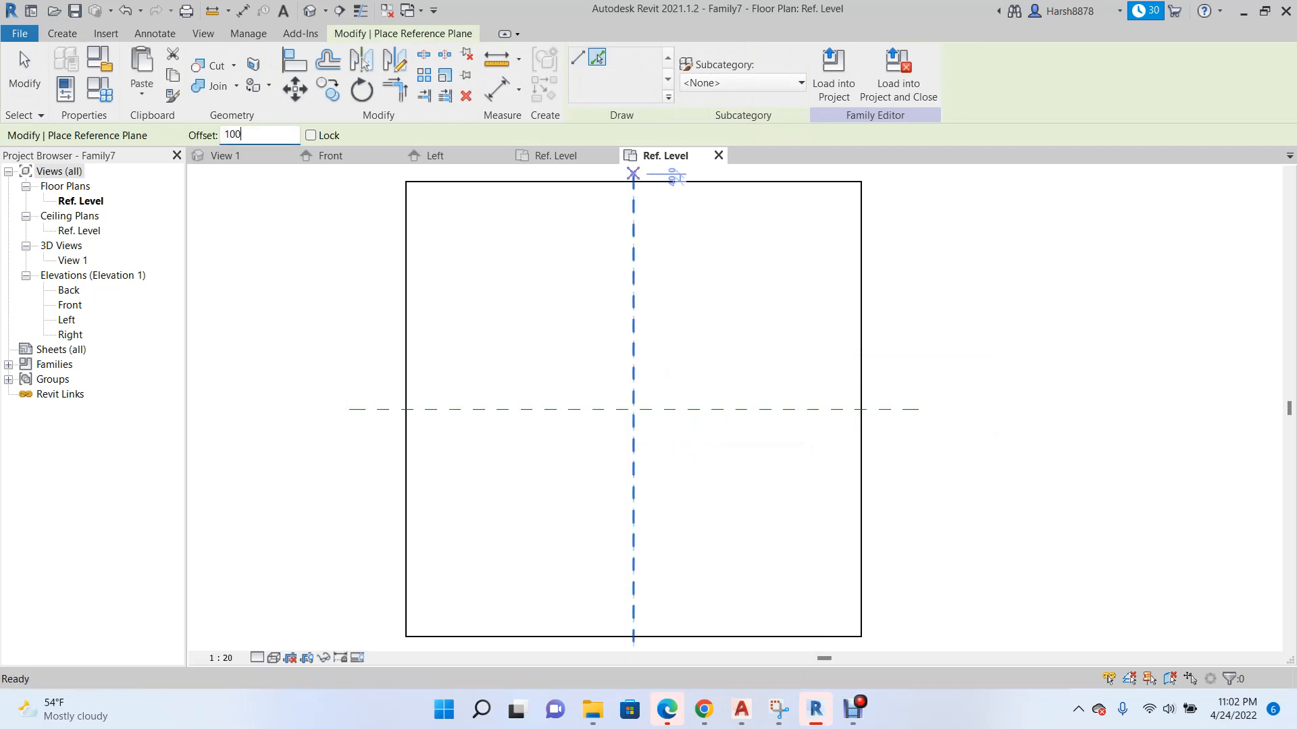
type("100")
key("Return")
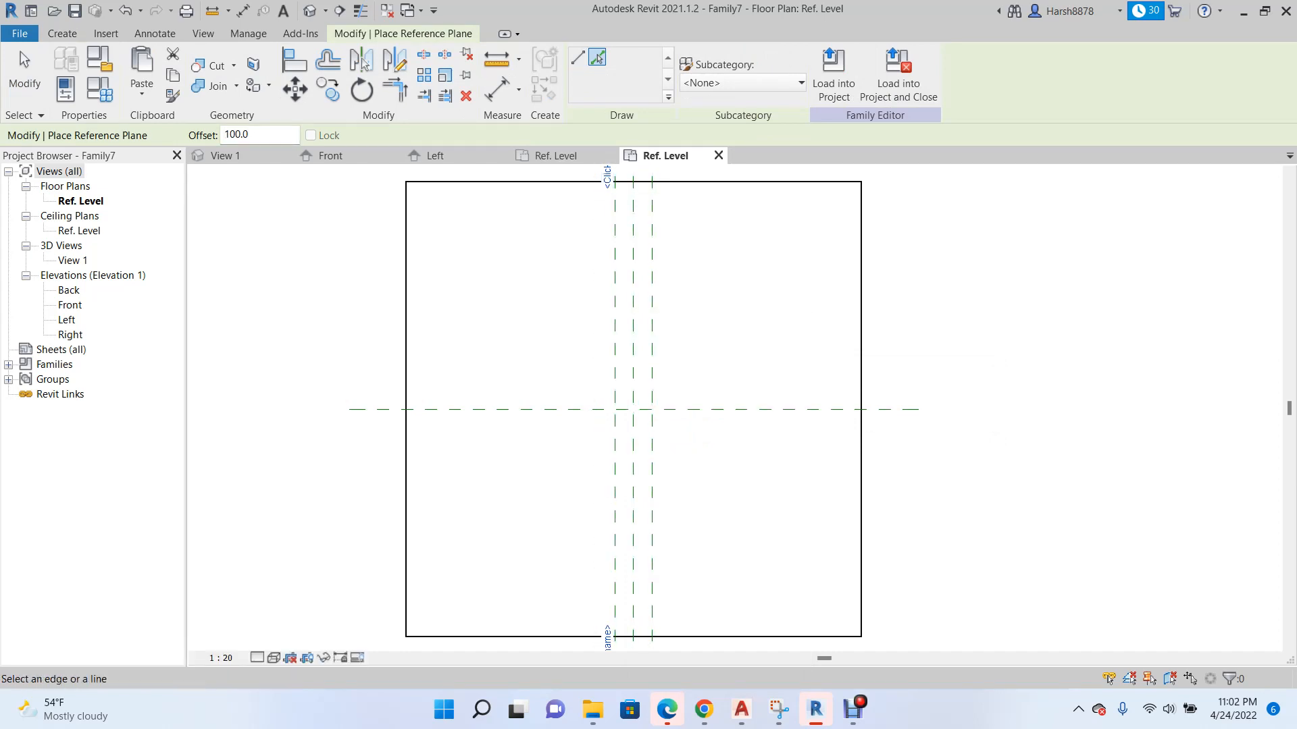
In the Ref. Level plan, dimension the three vertical reference planes with equal spacing and add an overall dimension between the outer two.
double_click(70, 306)
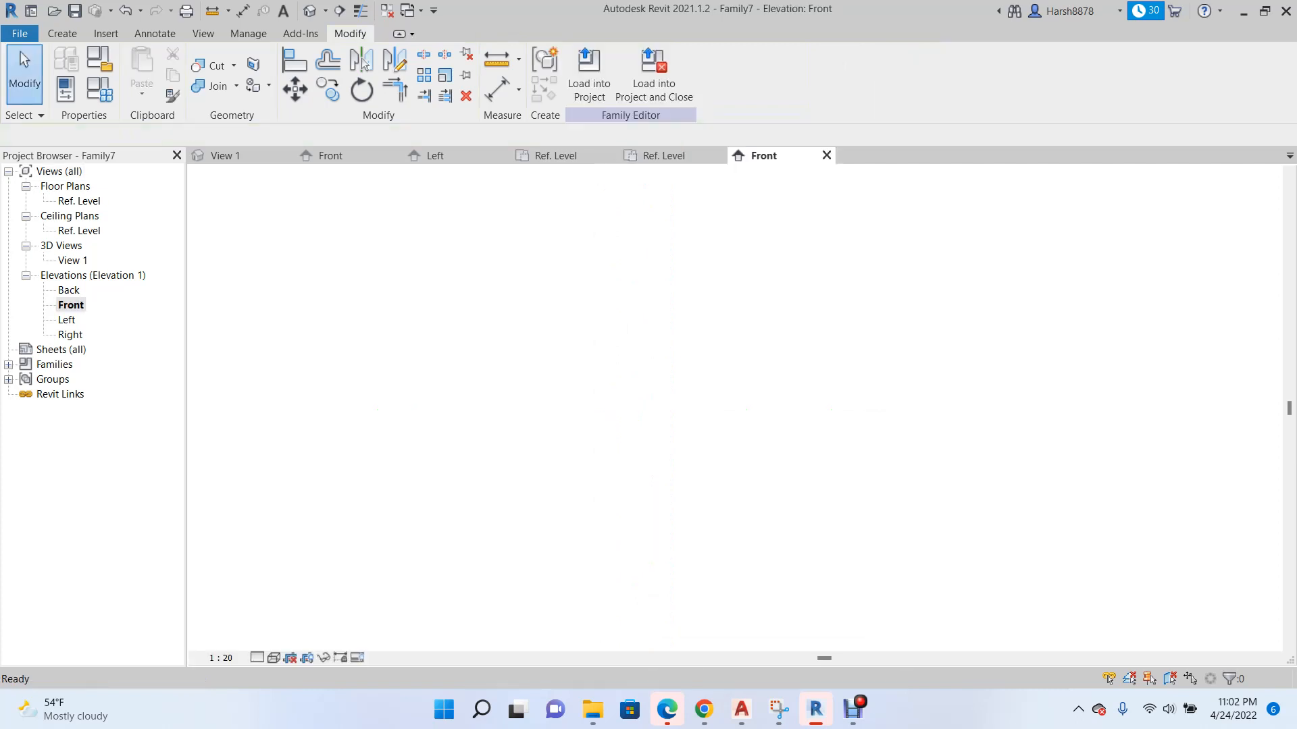
scroll(548, 478, "down", 2)
scroll(668, 517, "up", 7)
left_click(665, 156)
scroll(628, 358, "up", 3)
key("d")
key("i")
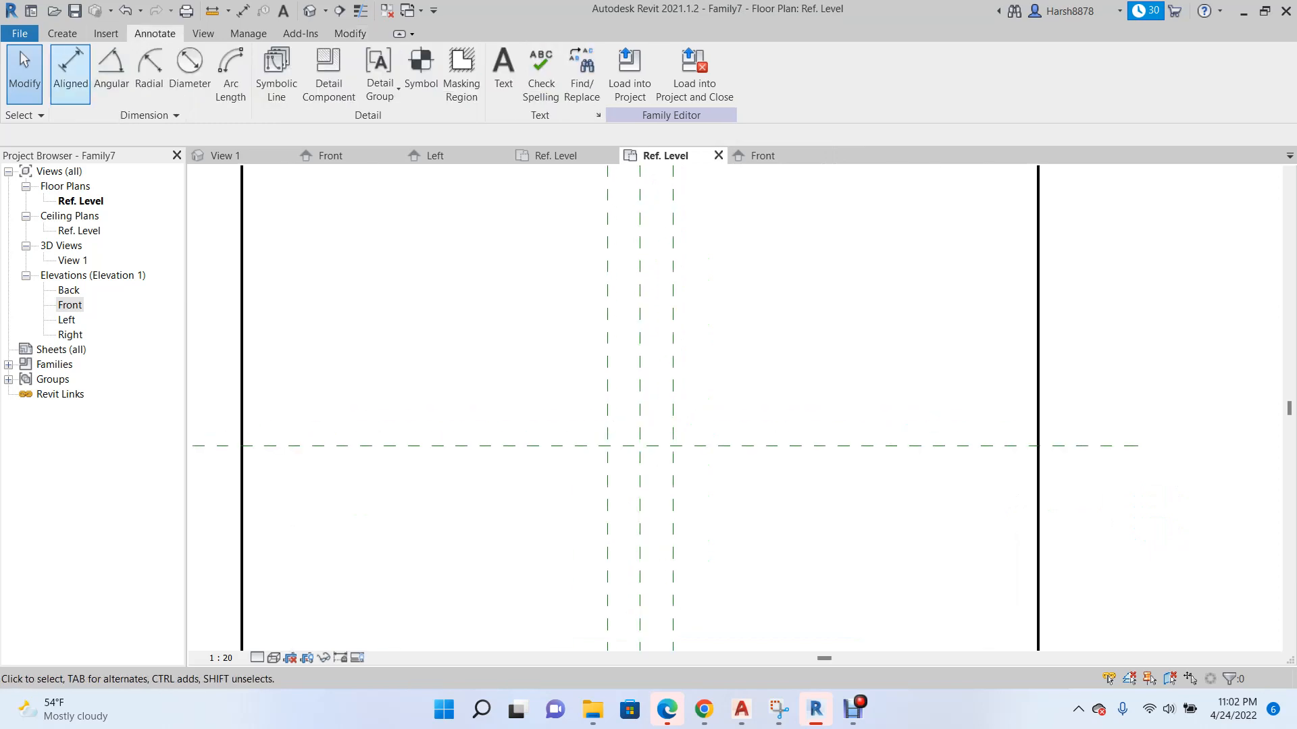
left_click(639, 377)
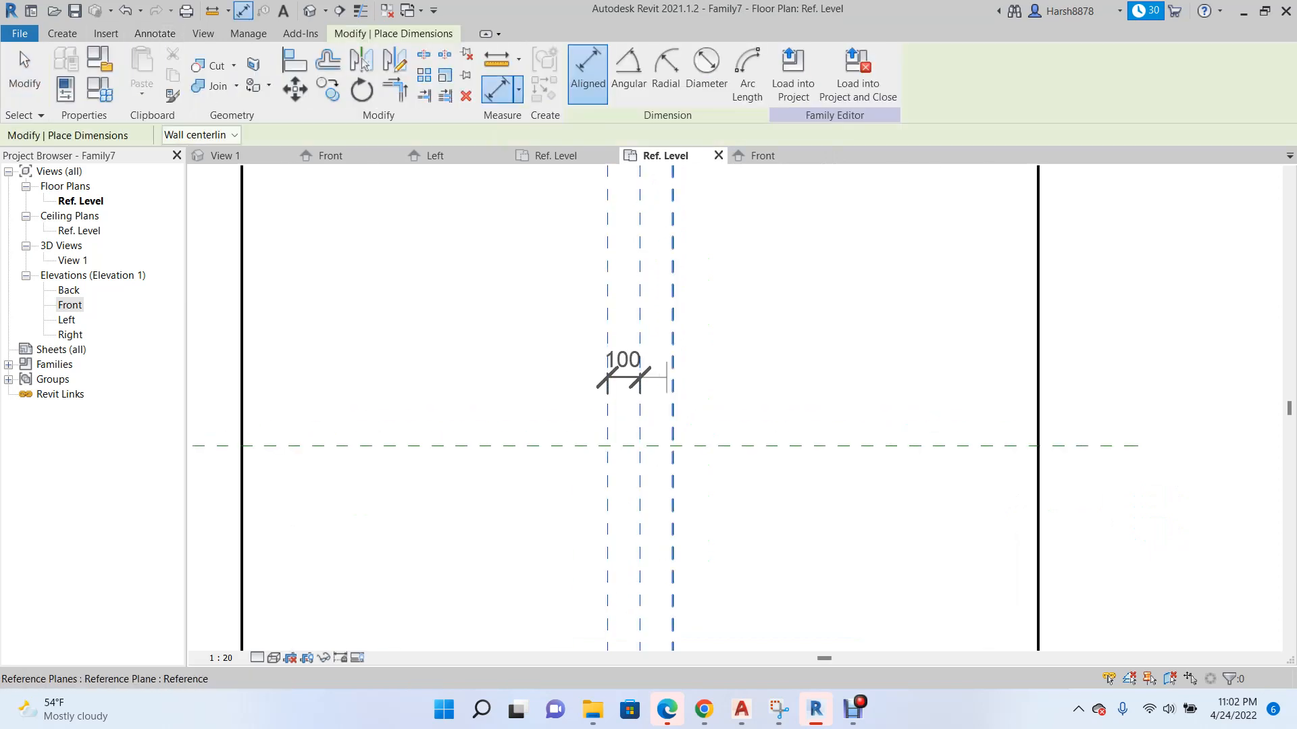
left_click(673, 378)
left_click(682, 368)
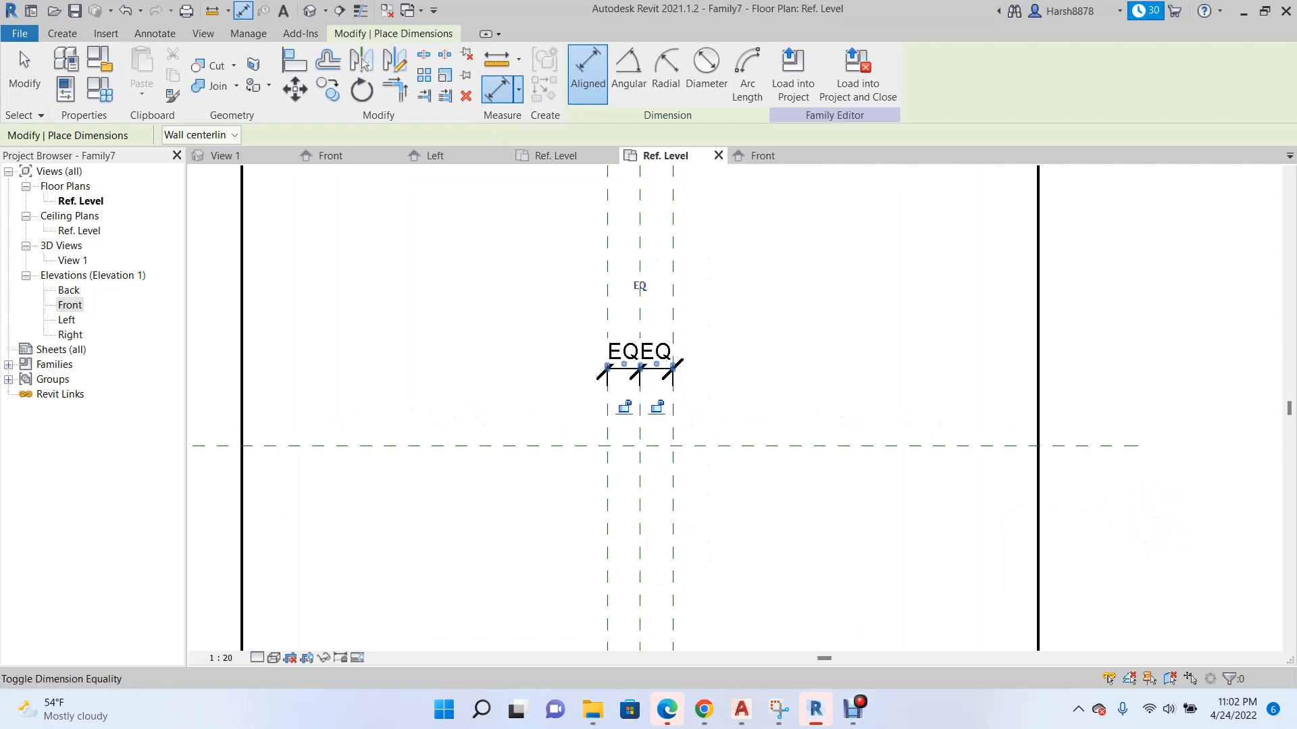
left_click(608, 301)
left_click(672, 280)
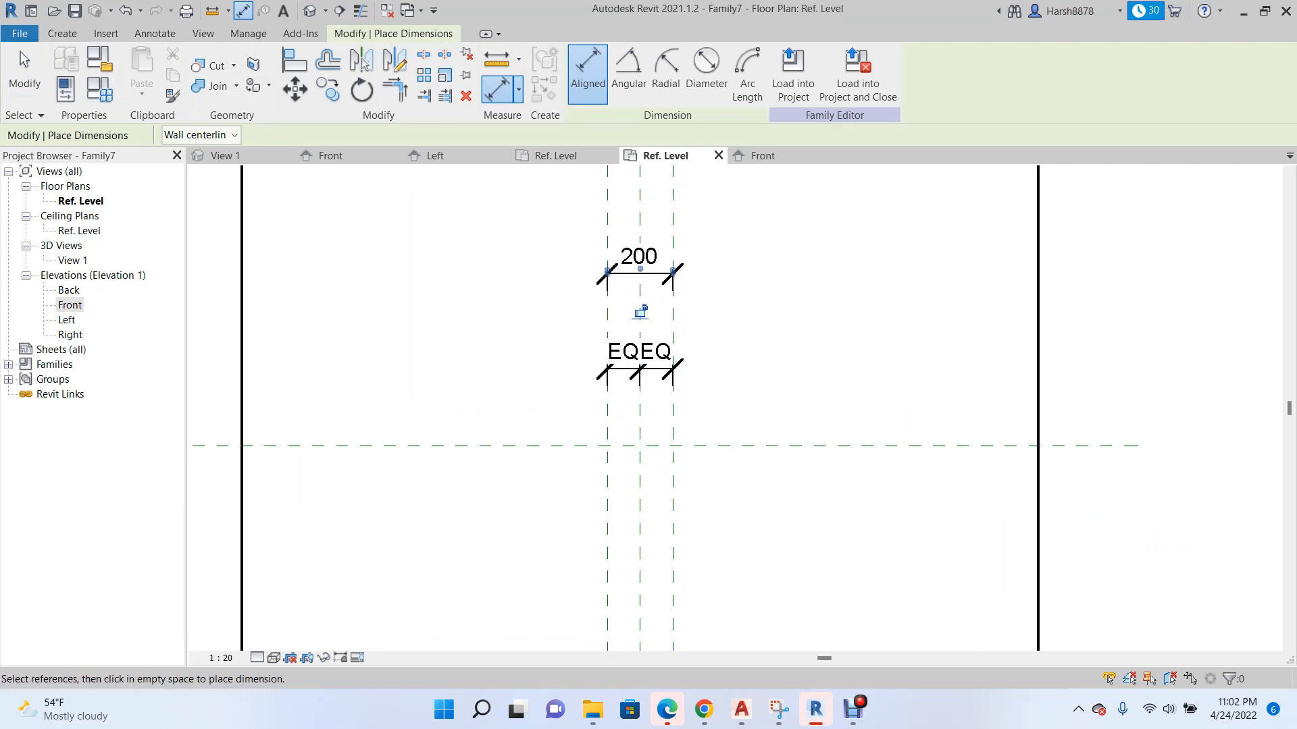
In the Front elevation, draw a horizontal reference plane about 98 above Ref. Level, crossing the three vertical reference planes.
left_click(766, 155)
scroll(679, 432, "down", 2)
scroll(675, 496, "up", 5)
key("Escape")
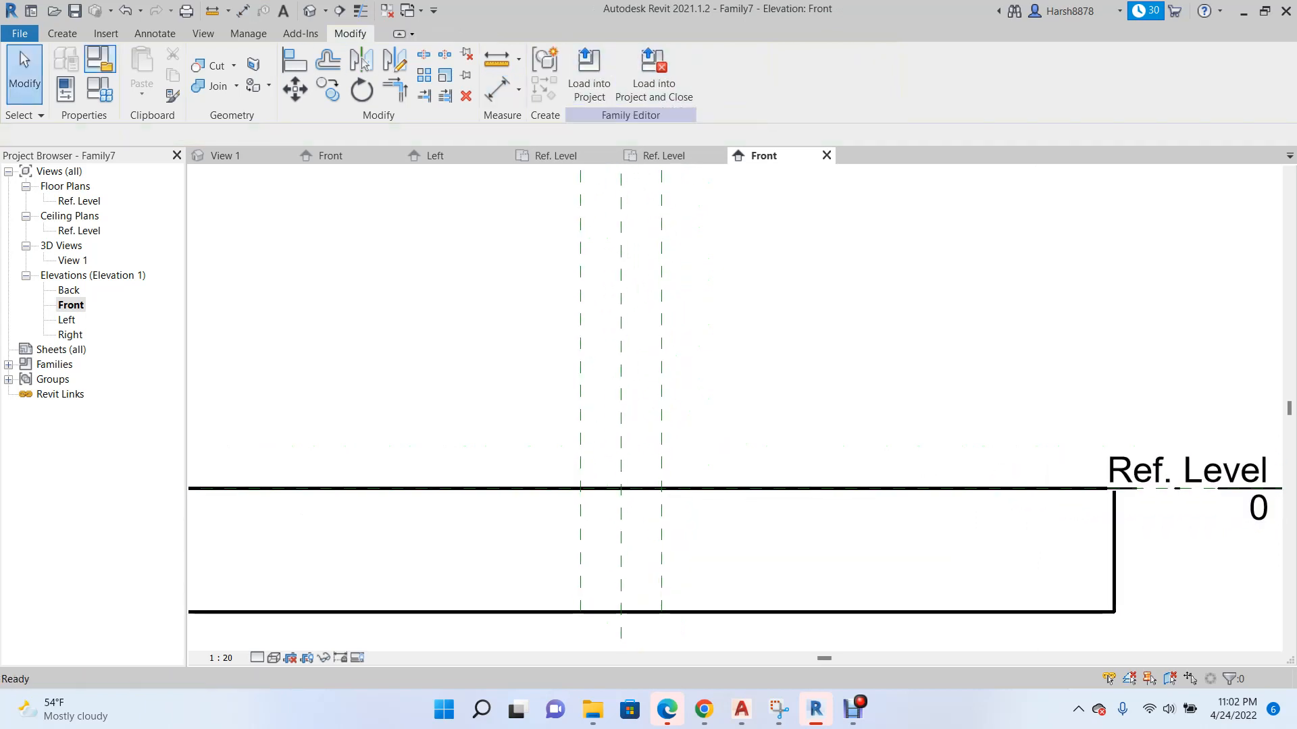
left_click(62, 34)
left_click(902, 73)
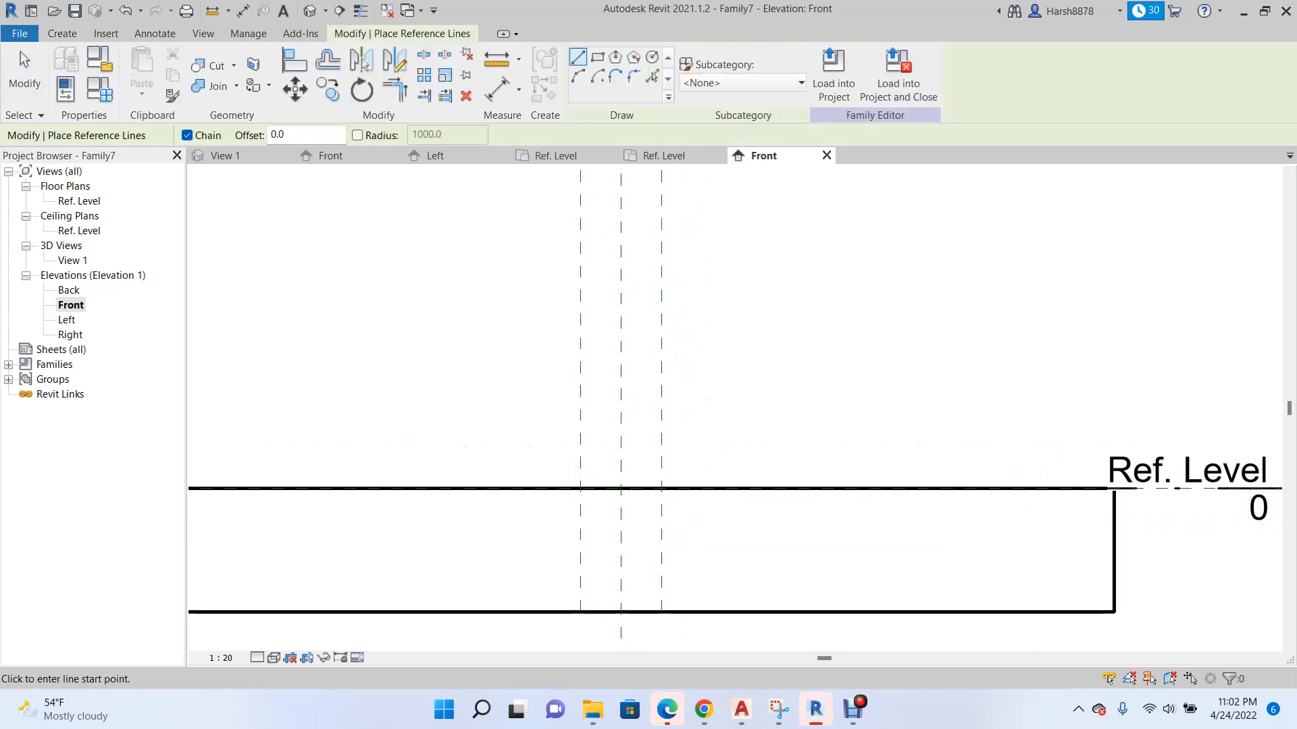
left_click(62, 34)
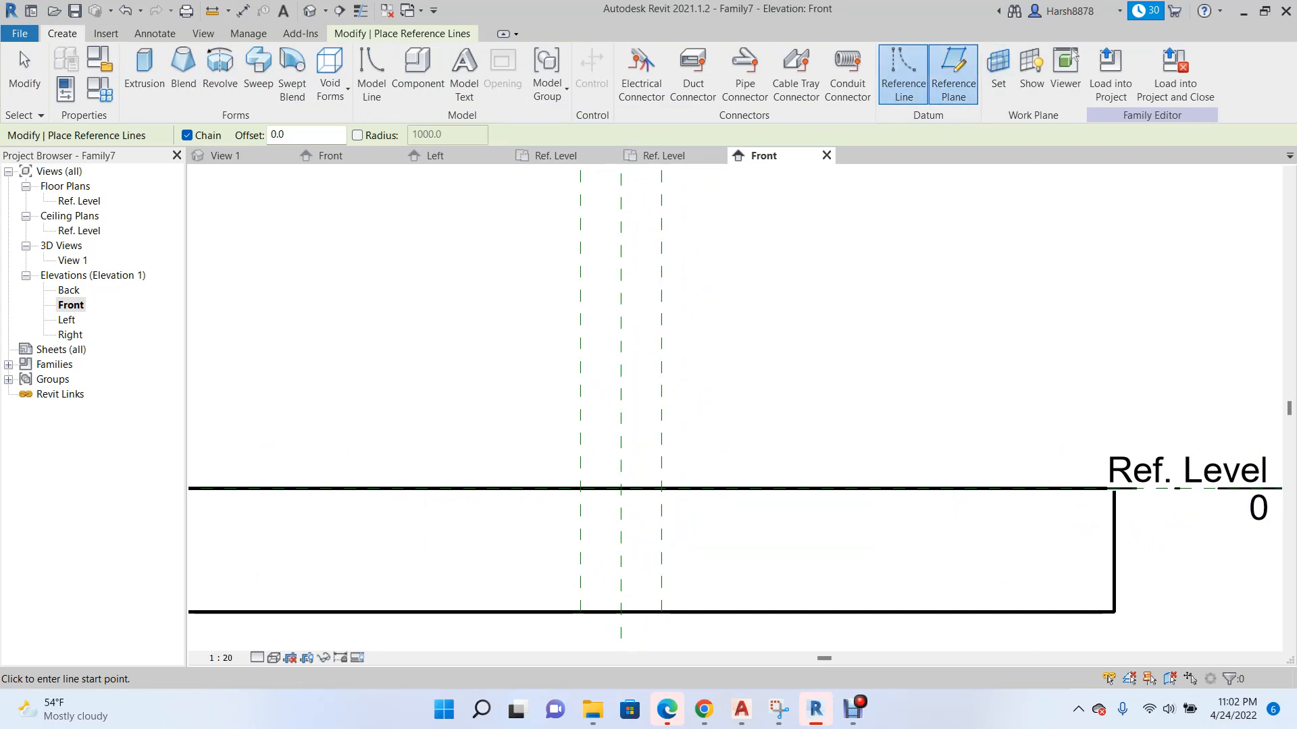
left_click(954, 73)
left_click(718, 449)
scroll(616, 472, "up", 2)
key("Escape")
key("Escape")
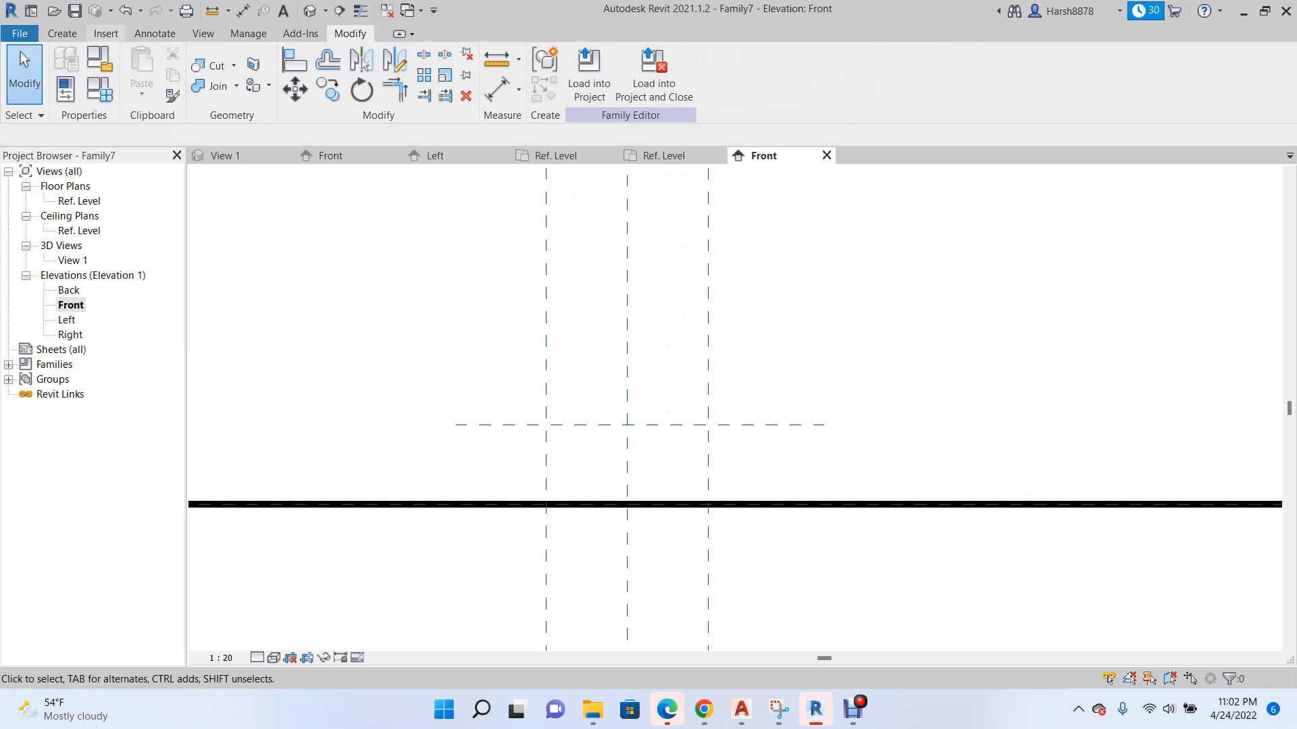
Sketch a sweep path up one outer reference plane from Ref. Level, across the horizontal plane and down the other, and finish it.
left_click(258, 71)
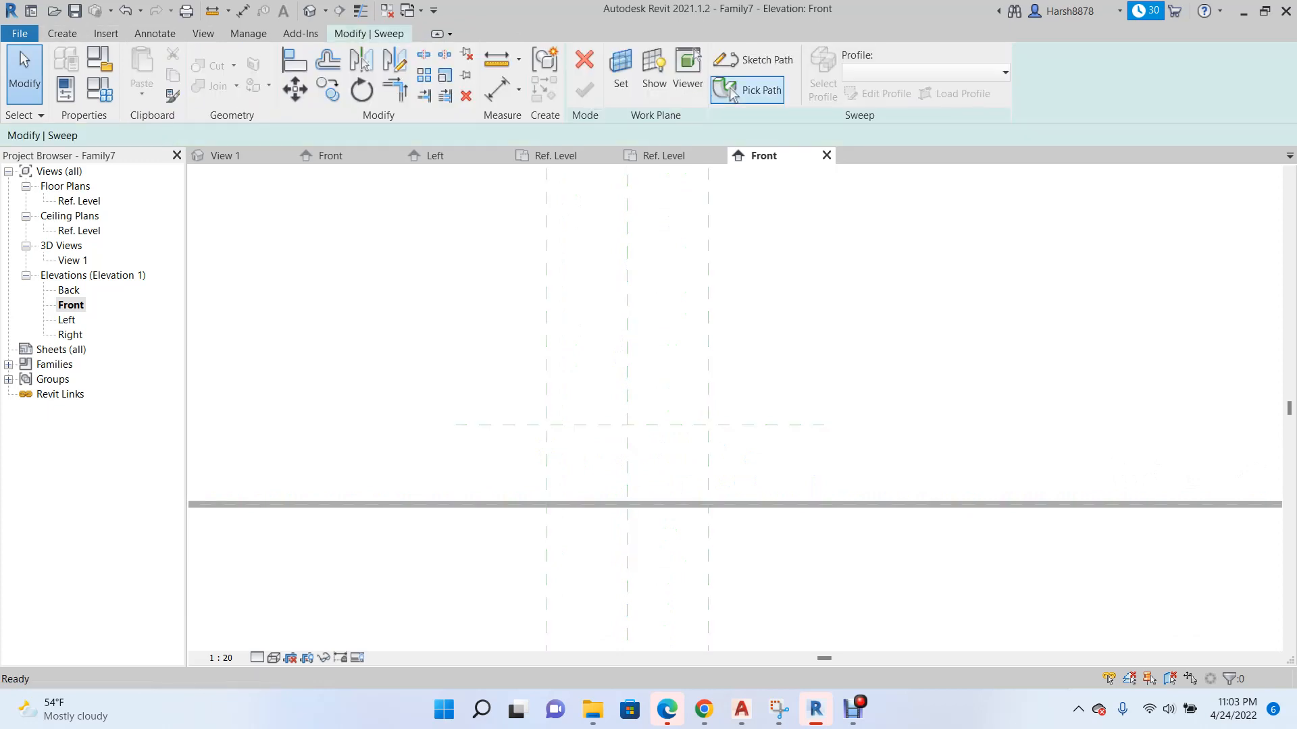
left_click(760, 59)
scroll(556, 505, "up", 2)
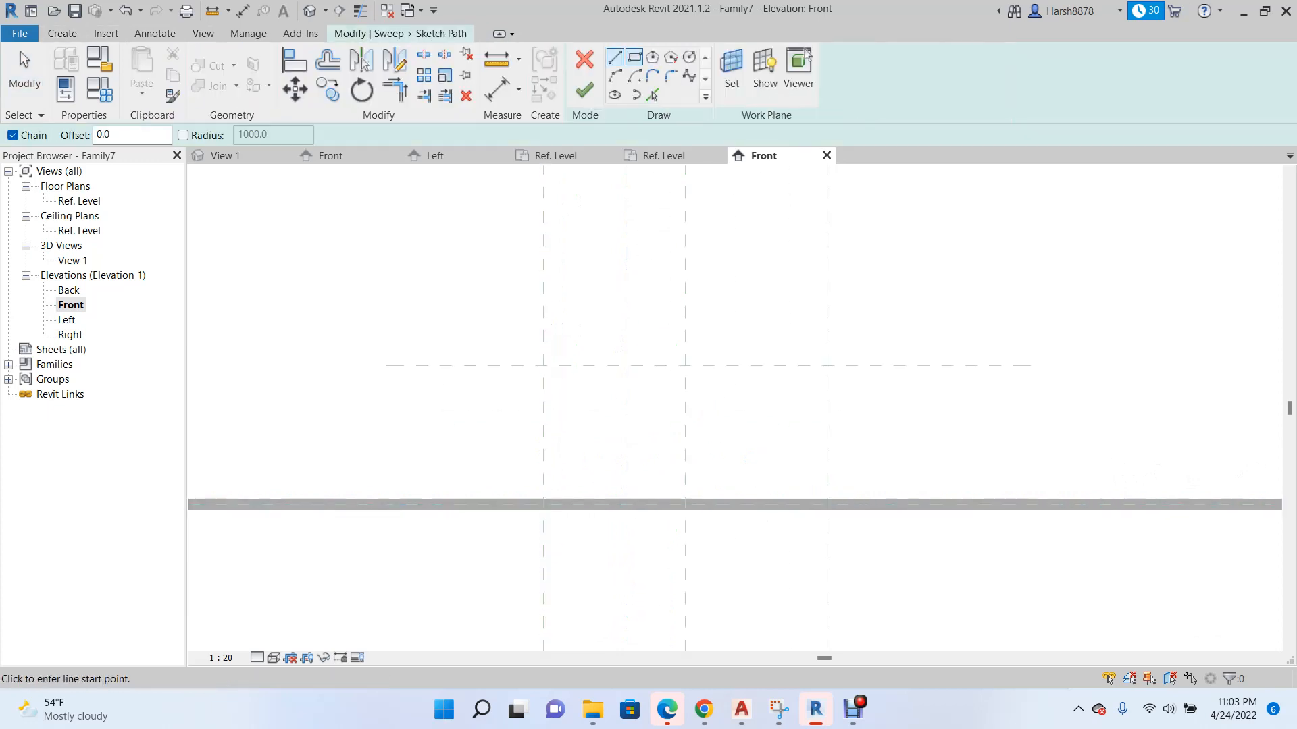
left_click(543, 505)
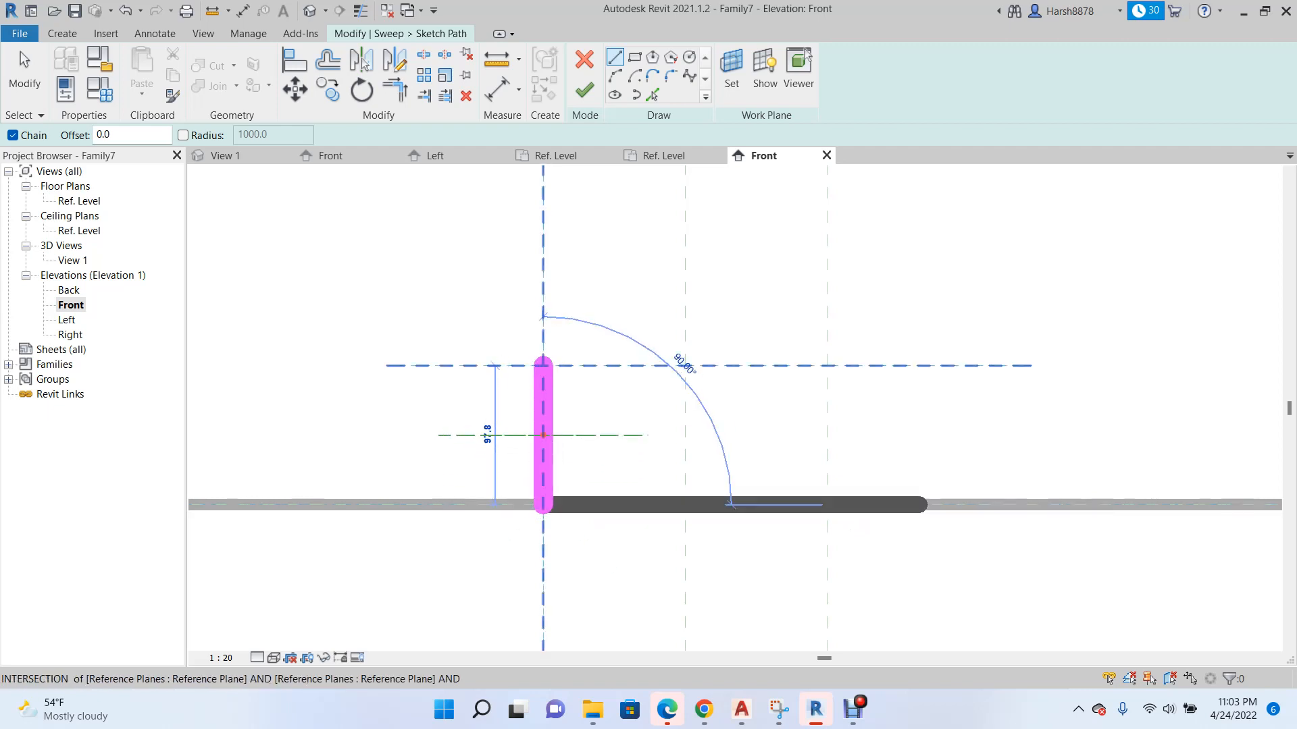
left_click(543, 365)
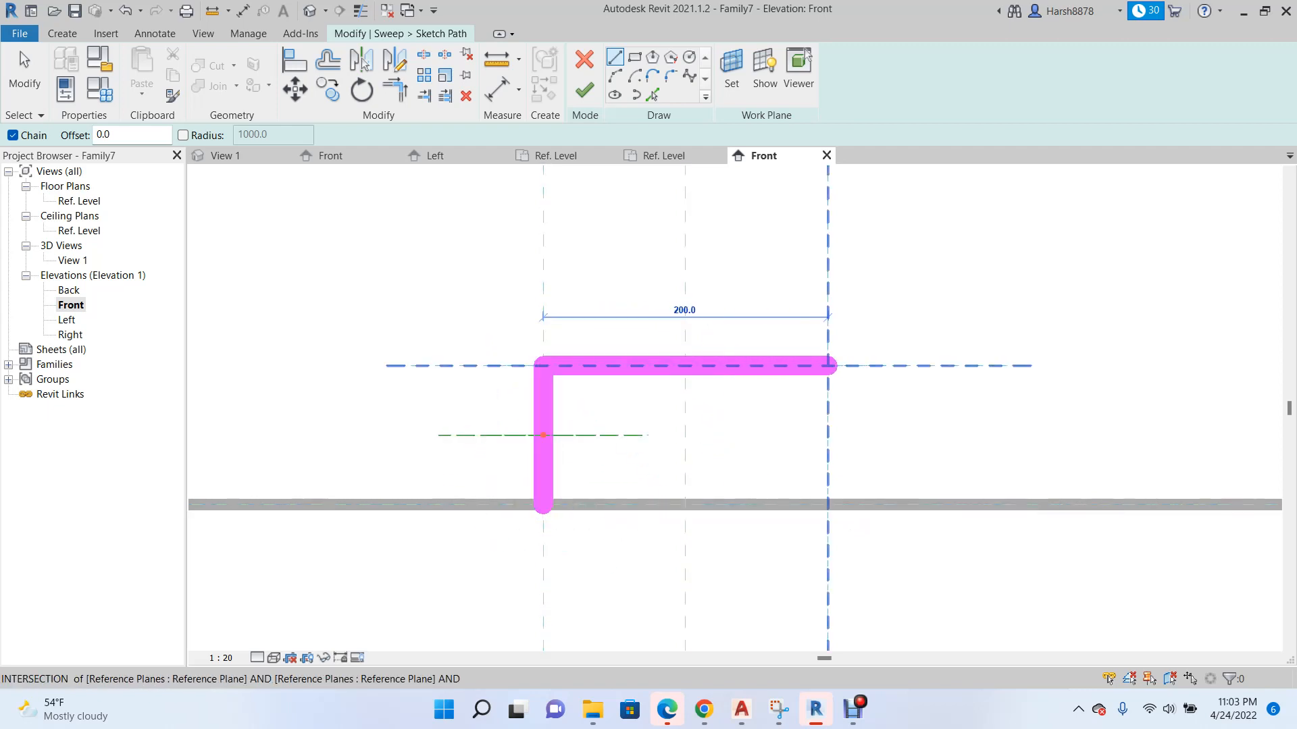
left_click(828, 366)
left_click(828, 504)
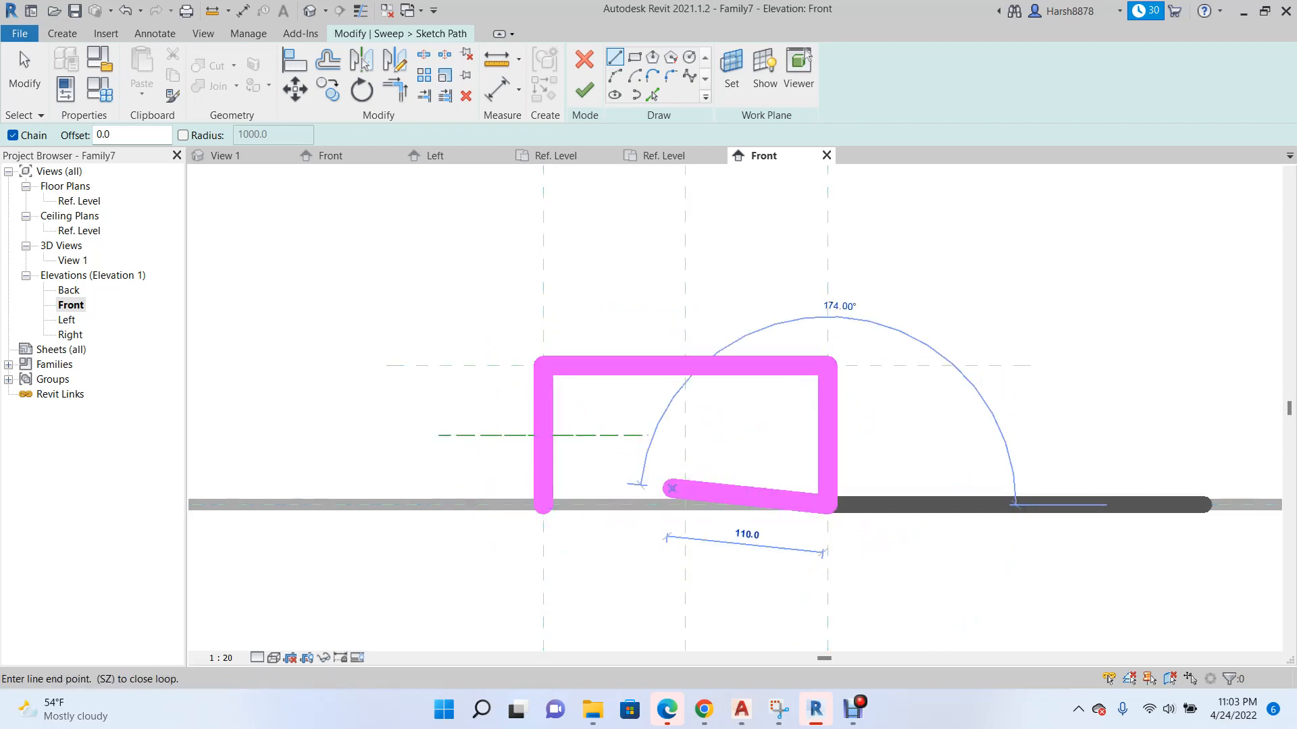
scroll(617, 505, "down", 2)
key("Escape")
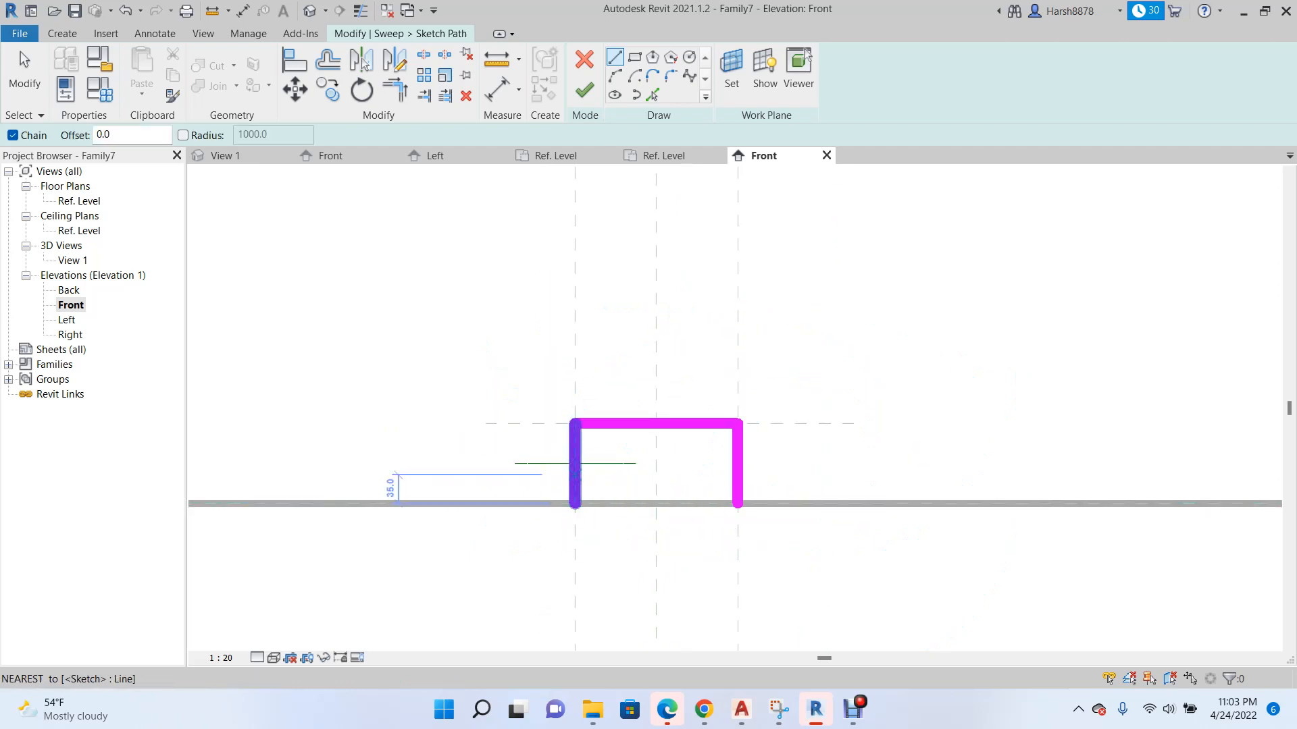
scroll(567, 493, "down", 2)
scroll(547, 491, "up", 3)
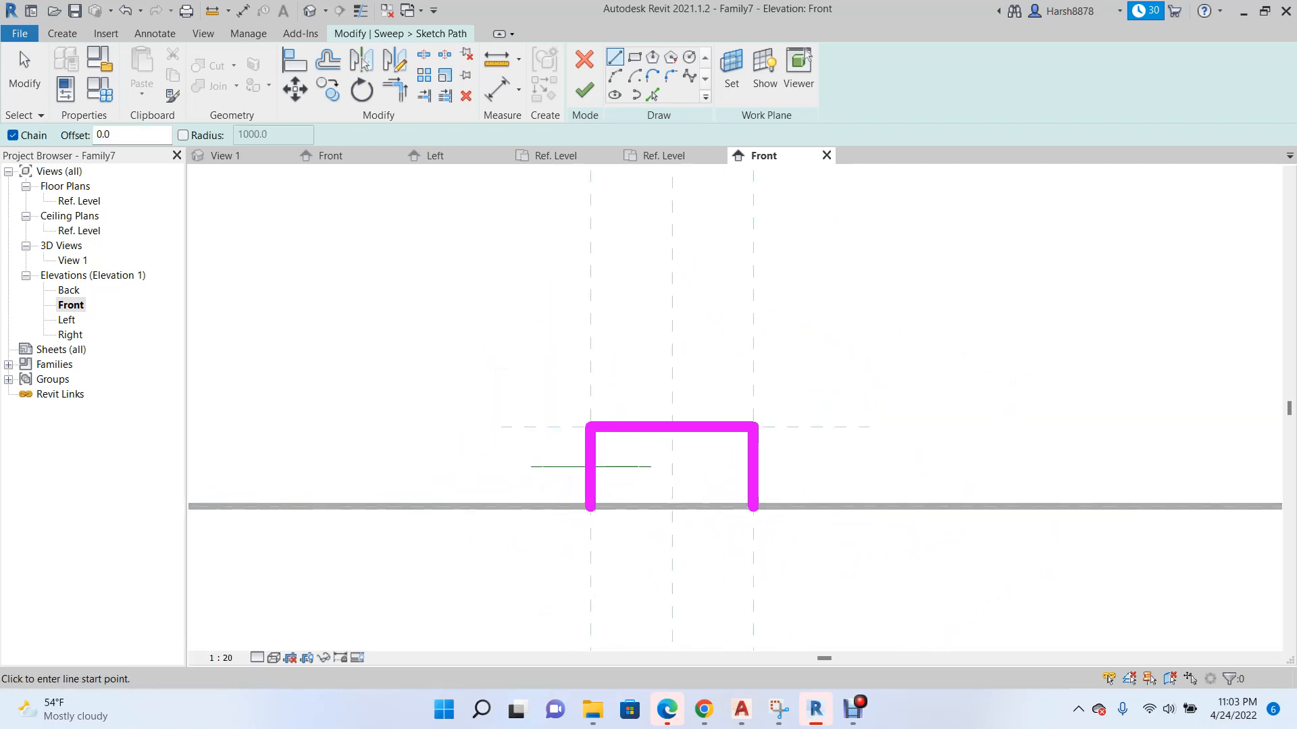
scroll(577, 484, "down", 3)
scroll(590, 488, "up", 4)
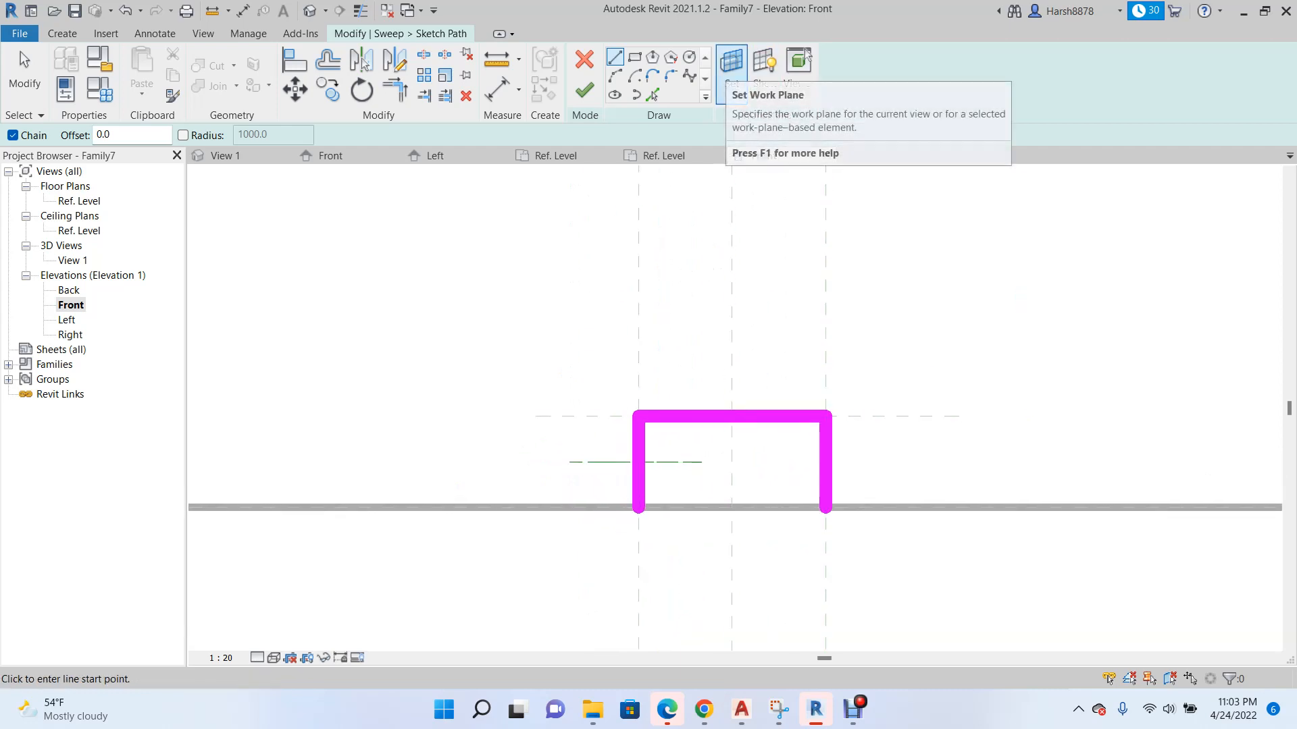
scroll(555, 442, "down", 2)
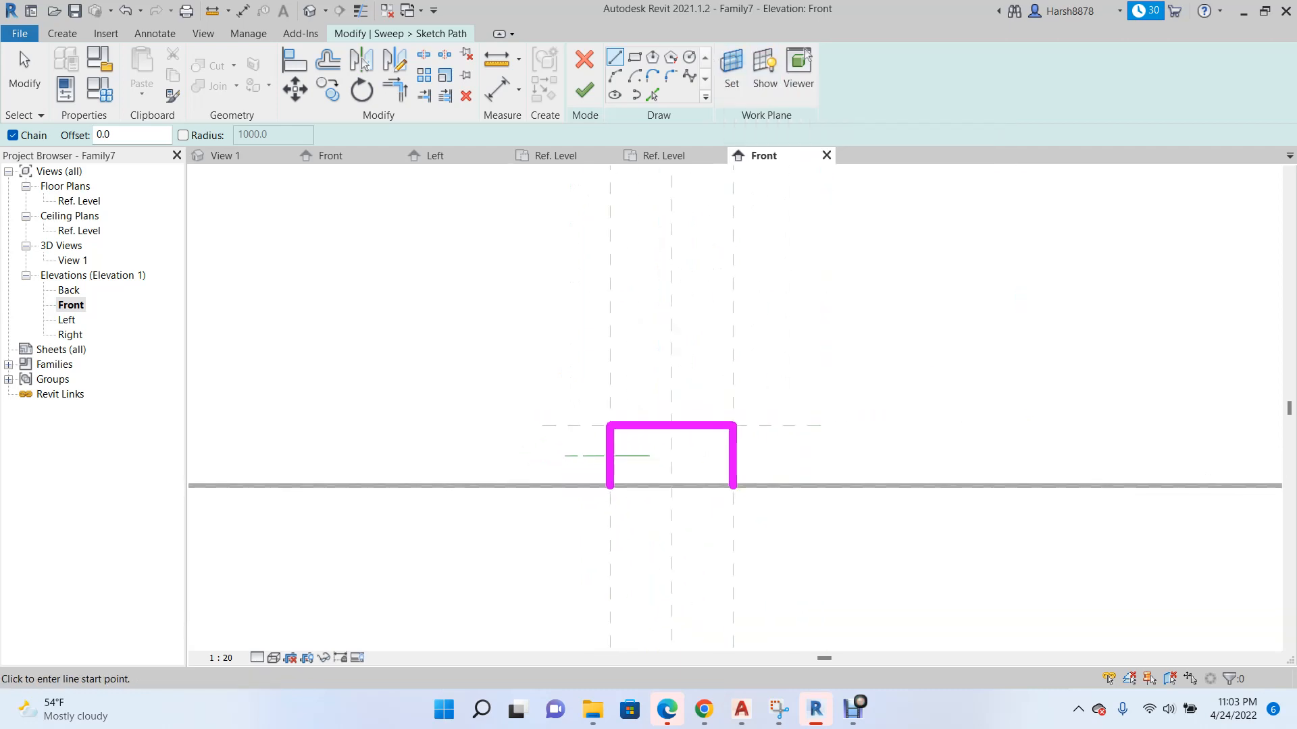
left_click(664, 155)
scroll(617, 458, "up", 4)
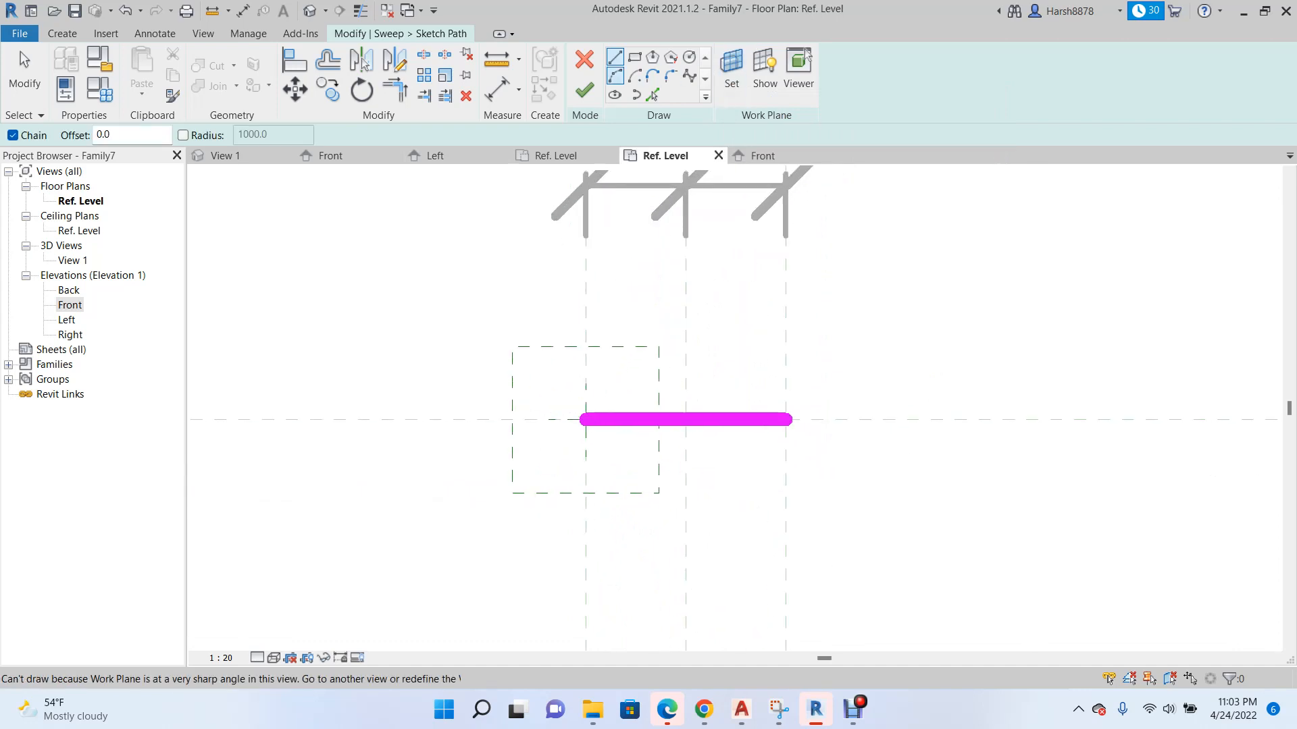
left_click(584, 90)
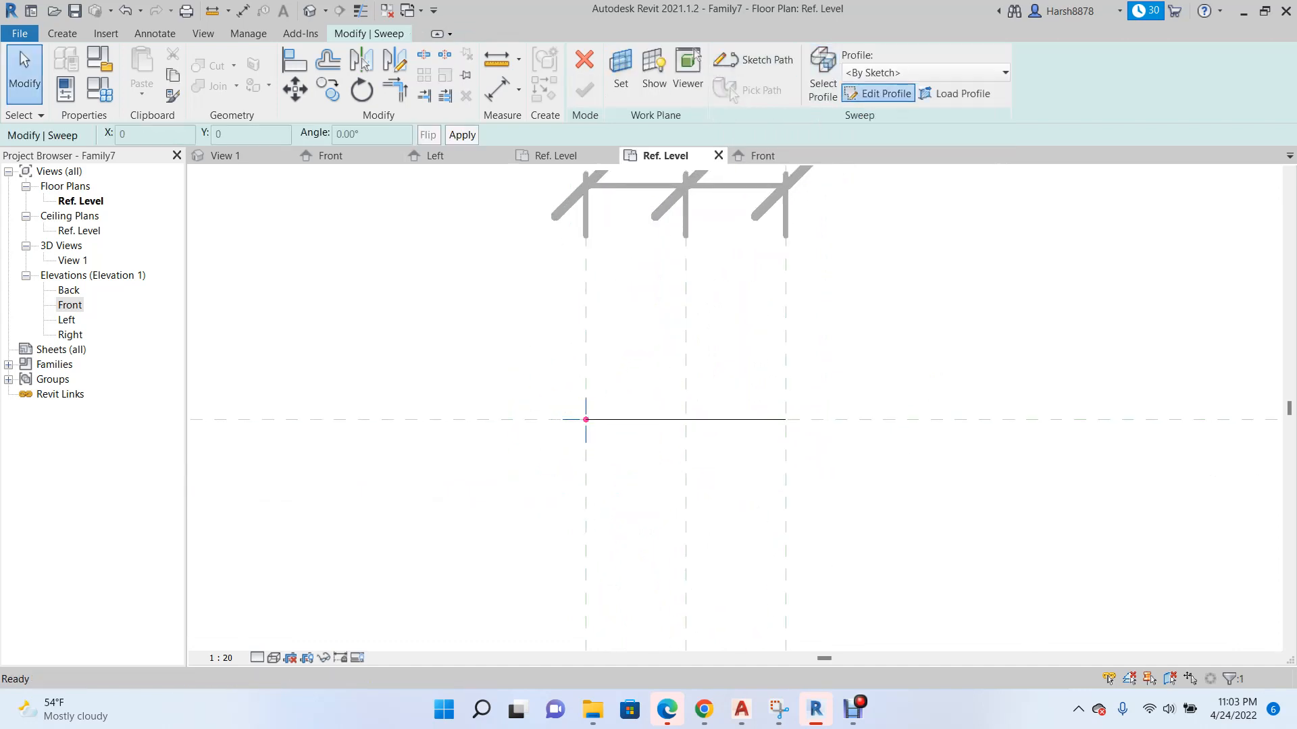
Sketch a 20 radius circle centred on the path's start as the sweep profile and finish the sweep.
left_click(878, 93)
left_click(689, 57)
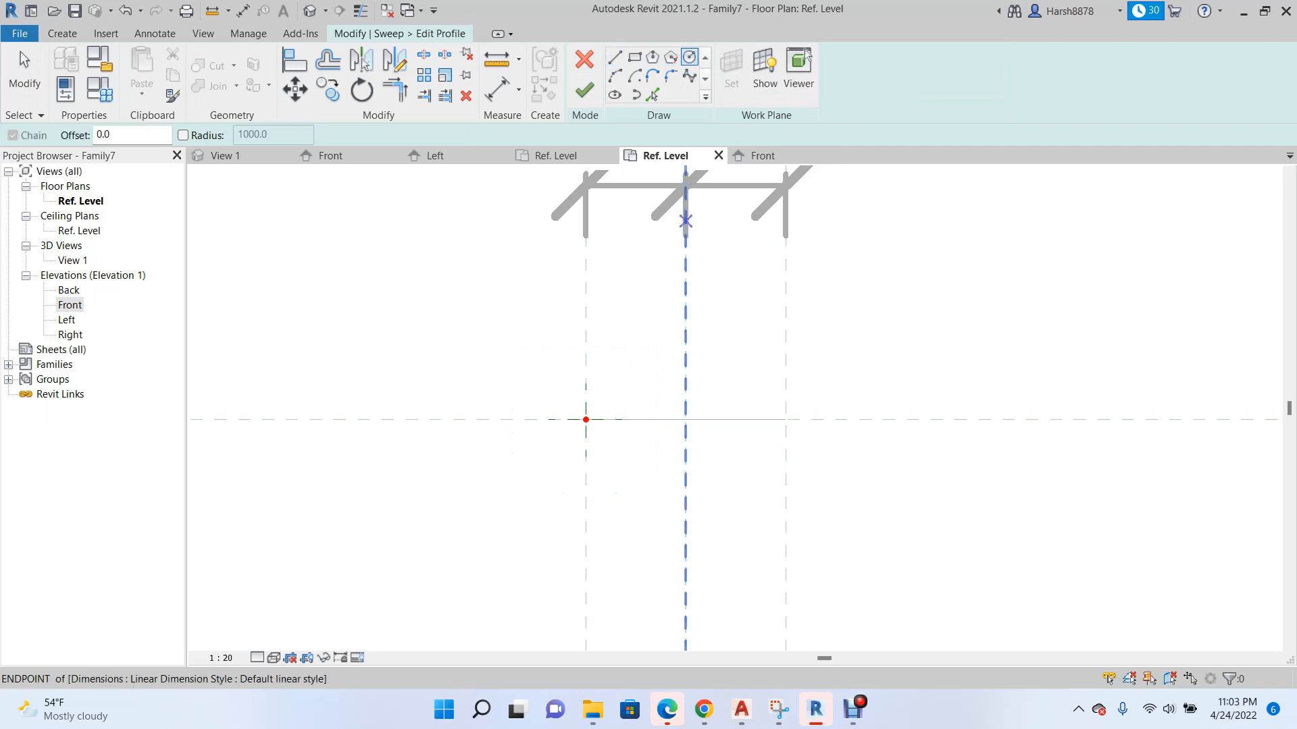
scroll(582, 413, "up", 4)
left_click(580, 409)
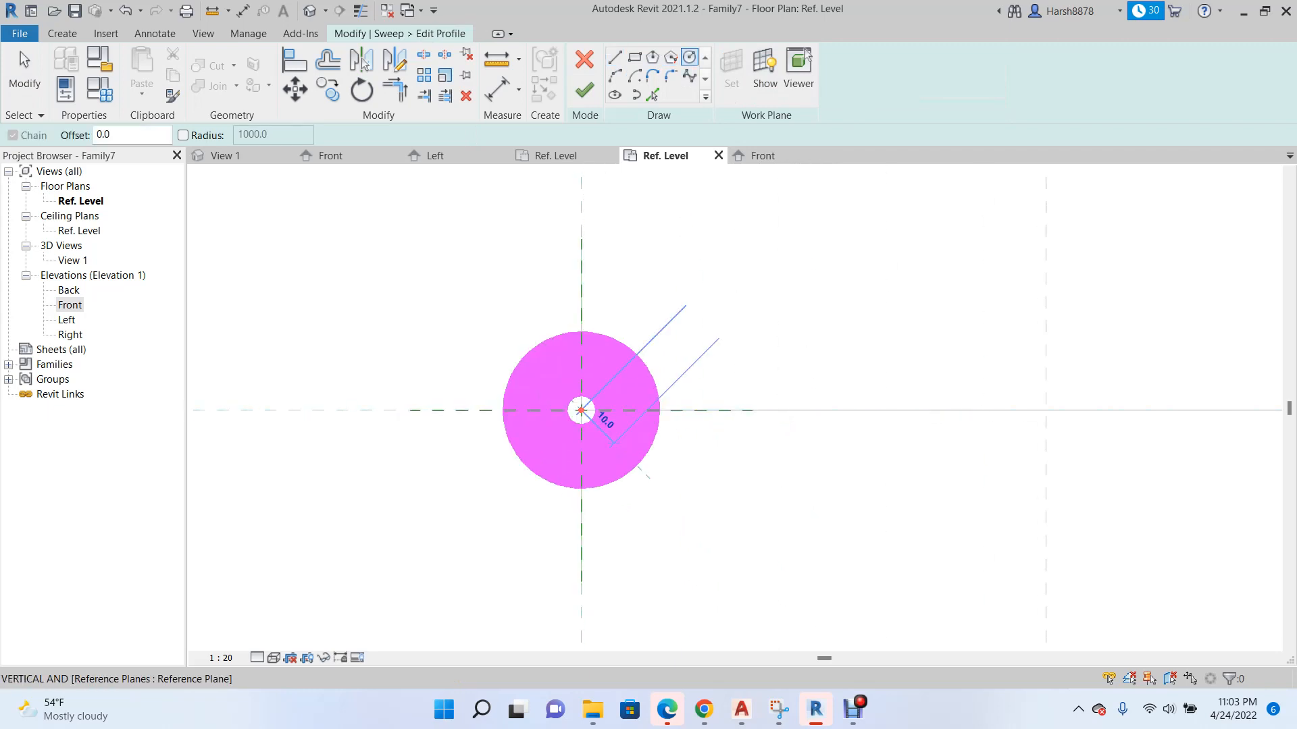
left_click(626, 491)
scroll(553, 445, "down", 3)
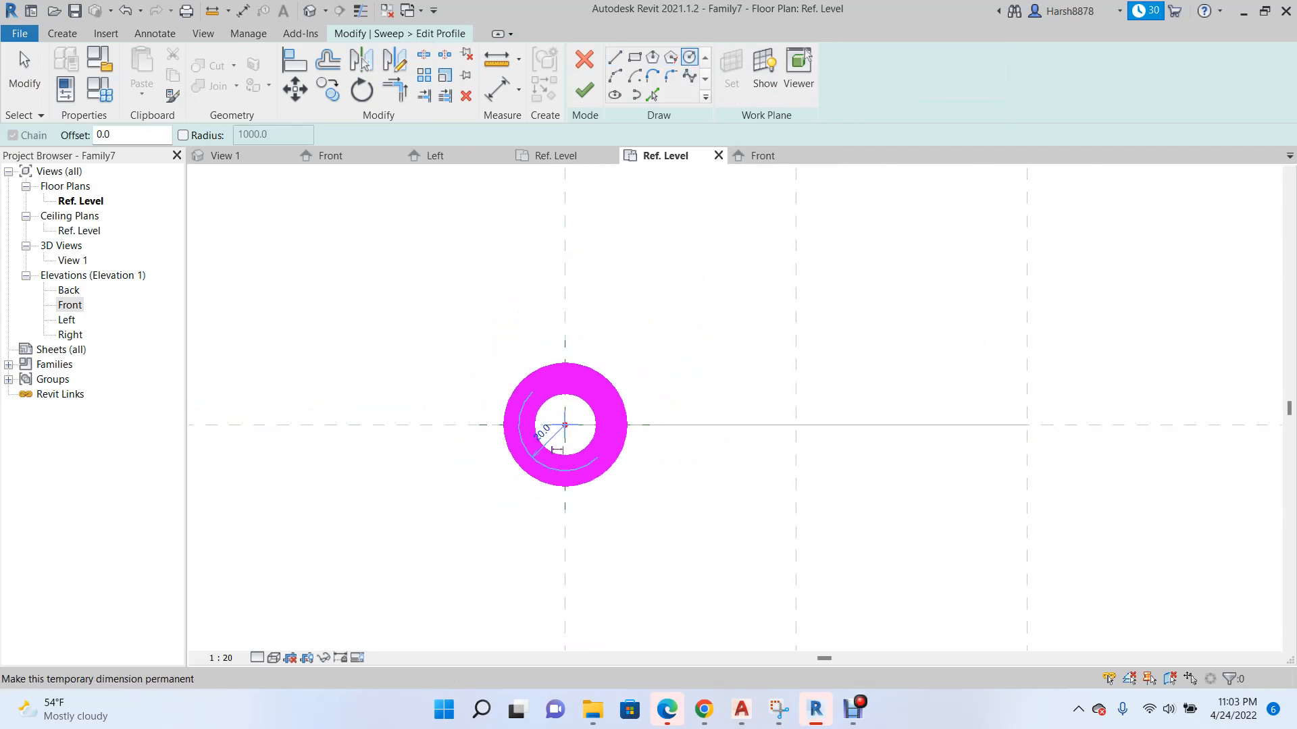
left_click(584, 90)
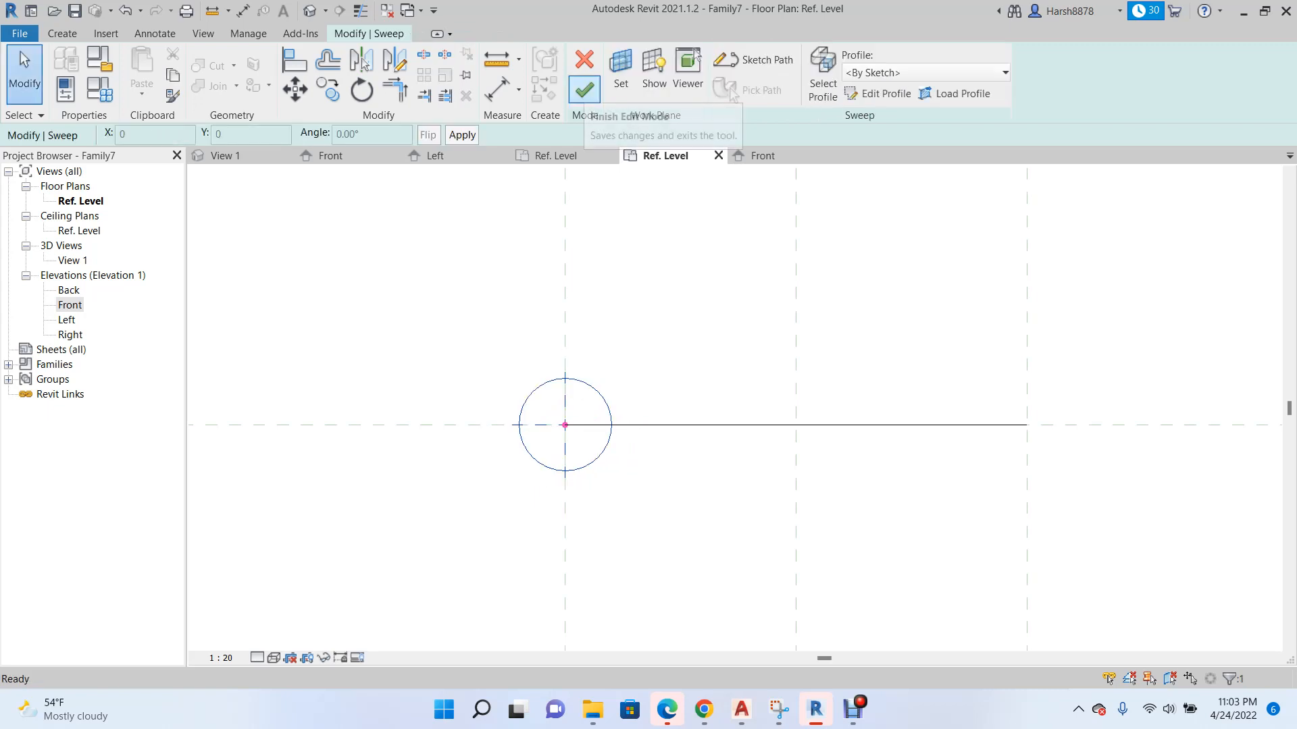
left_click(584, 90)
scroll(695, 335, "down", 2)
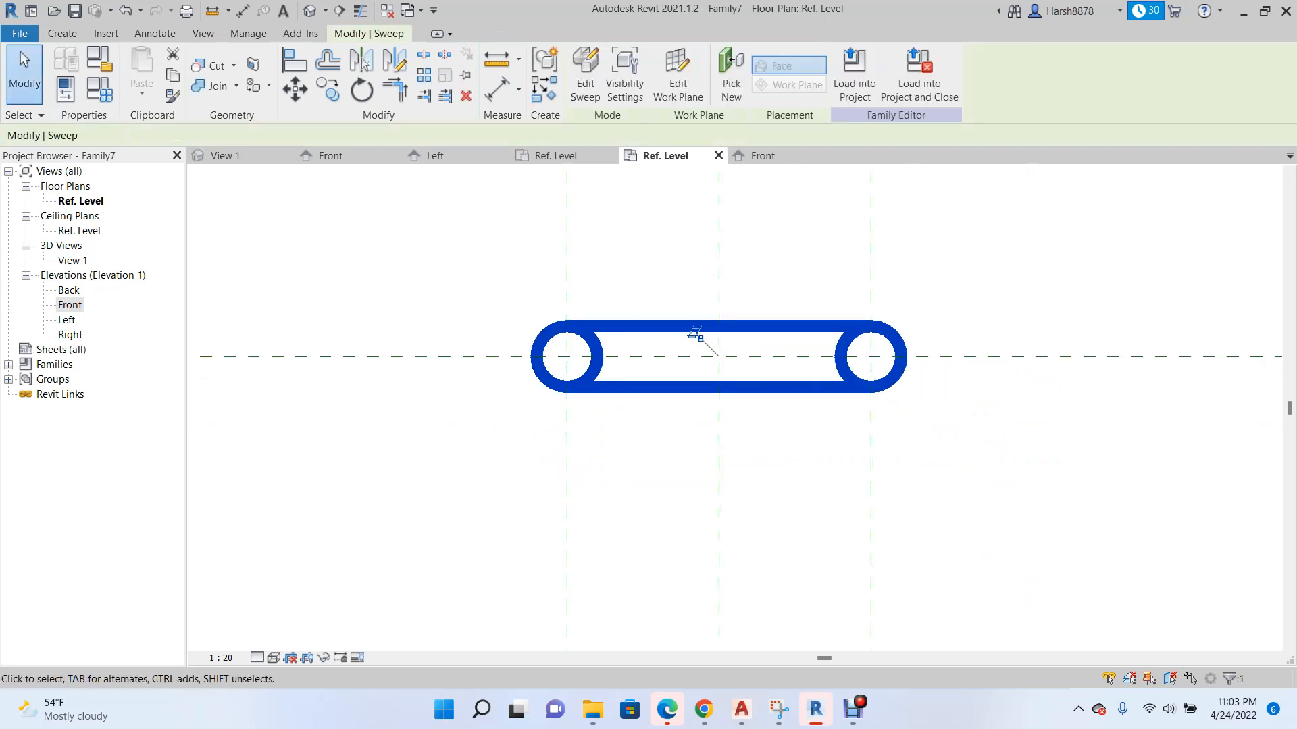
Examine the swept handle in the 3D view and compare it with the Front elevation.
left_click(73, 260)
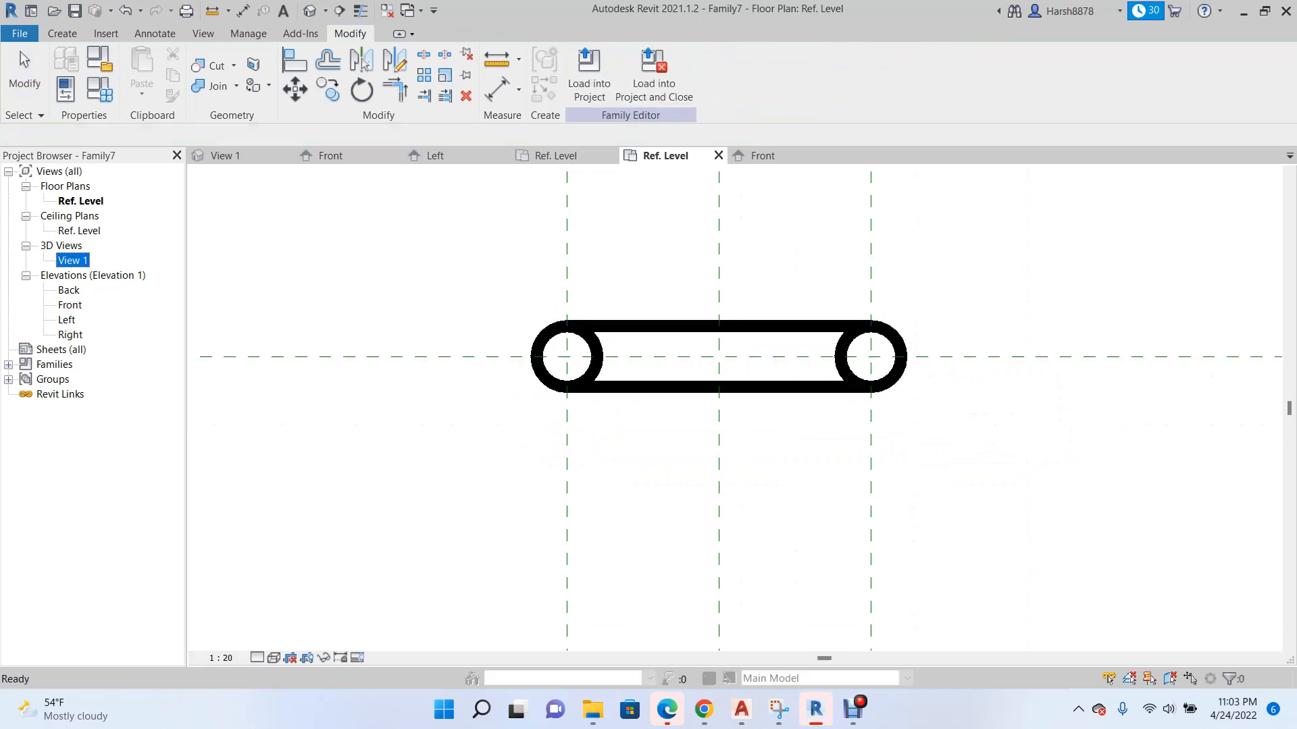
scroll(237, 304, "down", 3)
key("Escape")
scroll(500, 359, "up", 8)
scroll(612, 363, "up", 1)
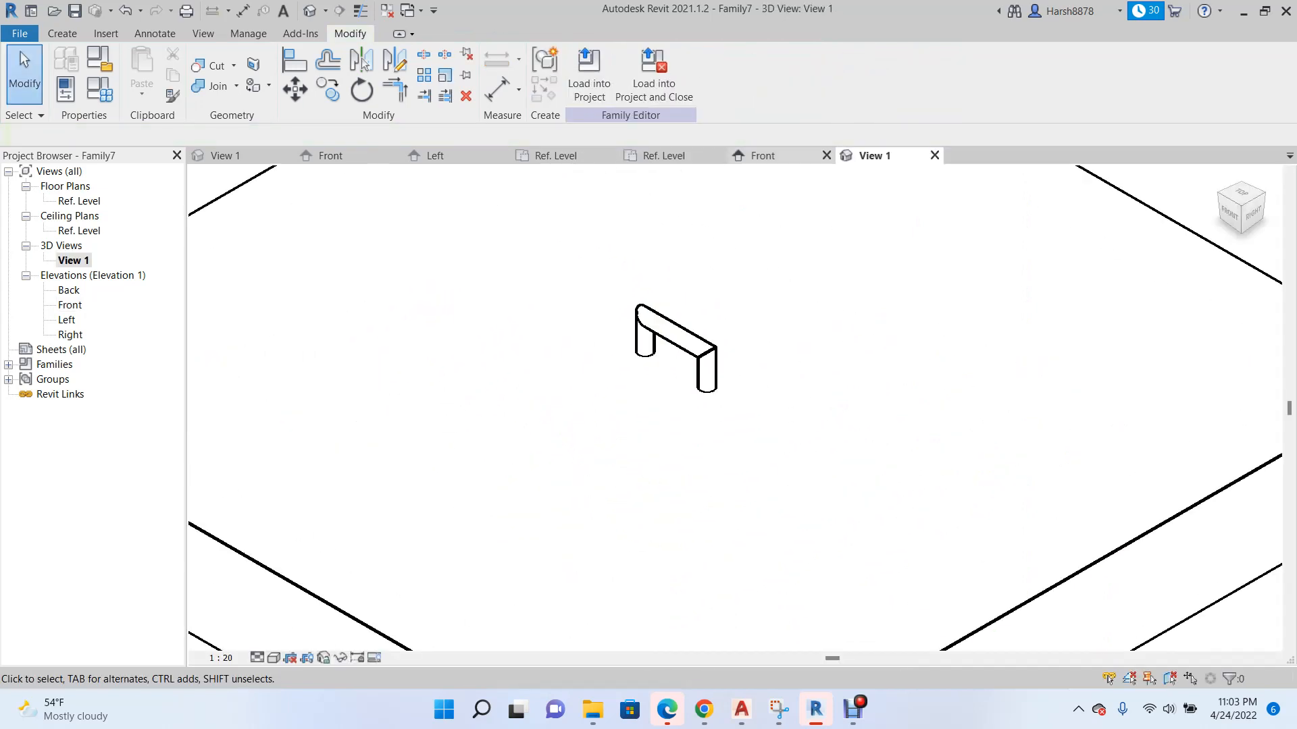
left_click(770, 156)
scroll(658, 507, "up", 3)
scroll(703, 409, "down", 6)
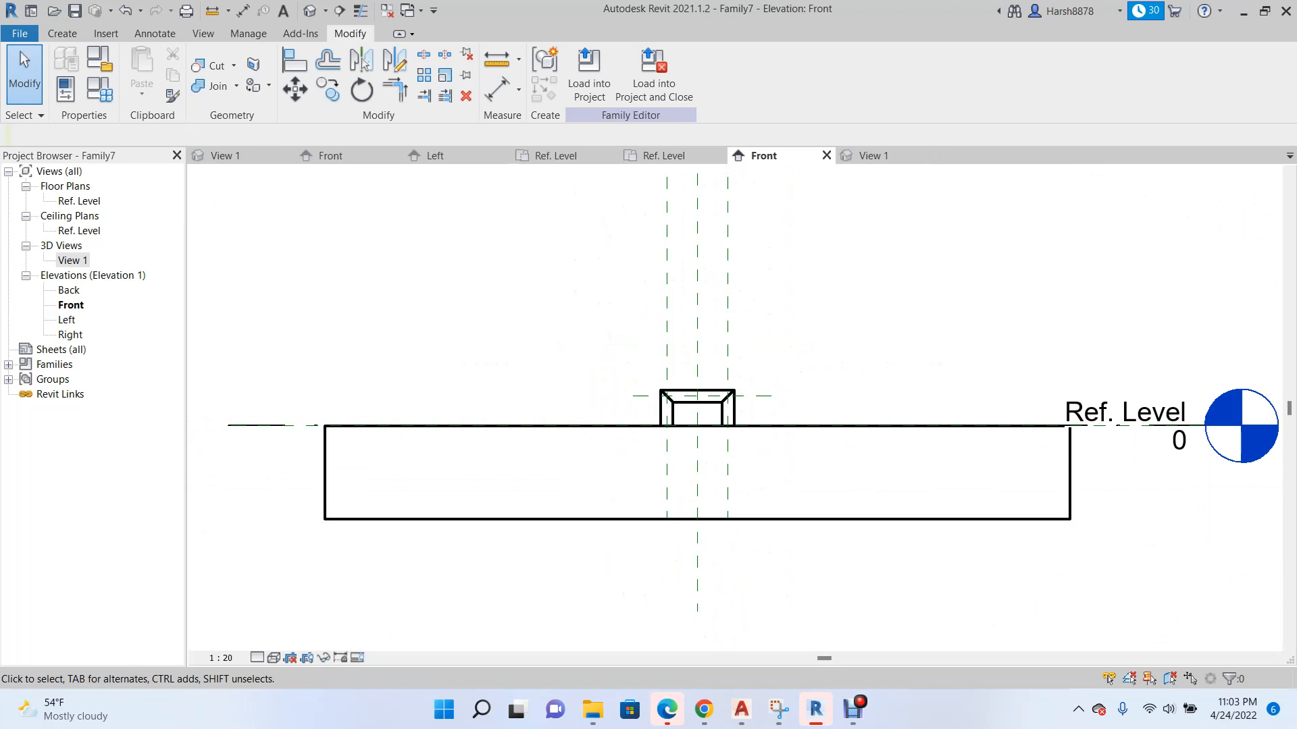
left_click(874, 156)
scroll(636, 354, "up", 2)
scroll(636, 354, "down", 2)
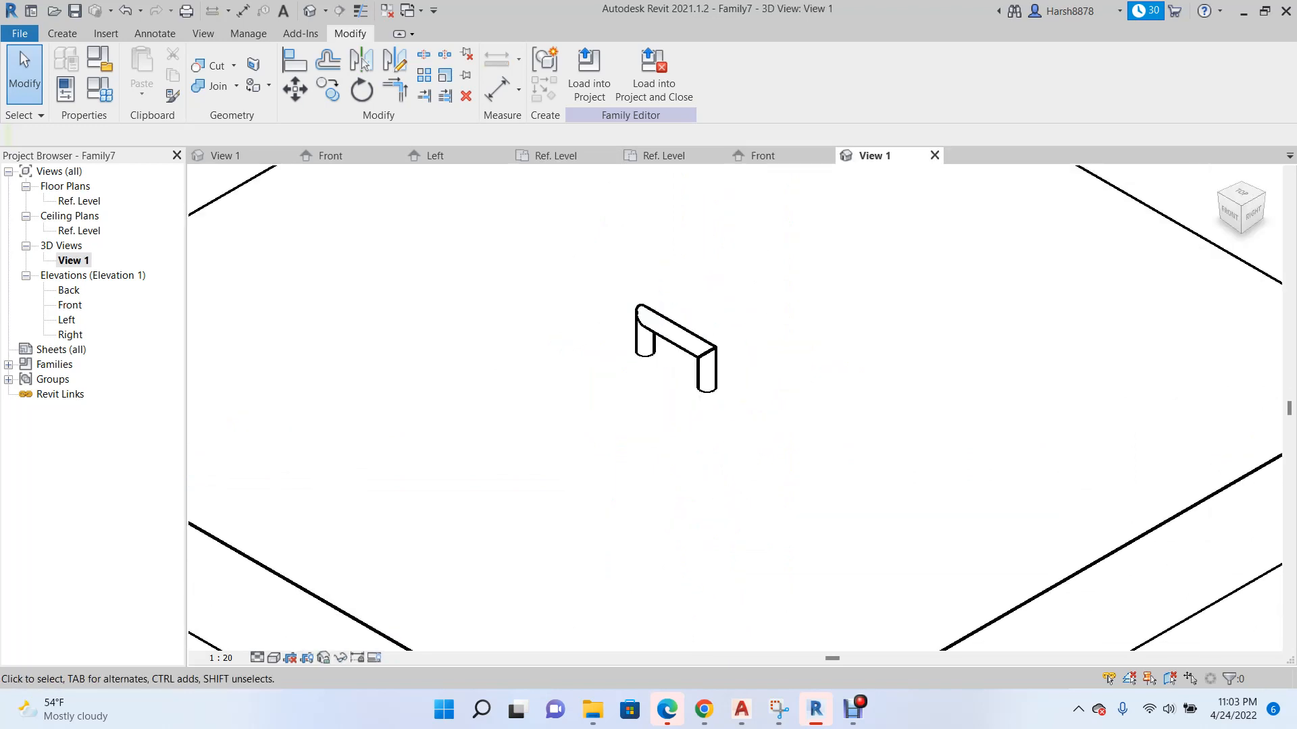
left_click(763, 156)
scroll(638, 424, "up", 4)
scroll(819, 397, "up", 1)
scroll(737, 419, "up", 3)
scroll(737, 419, "down", 4)
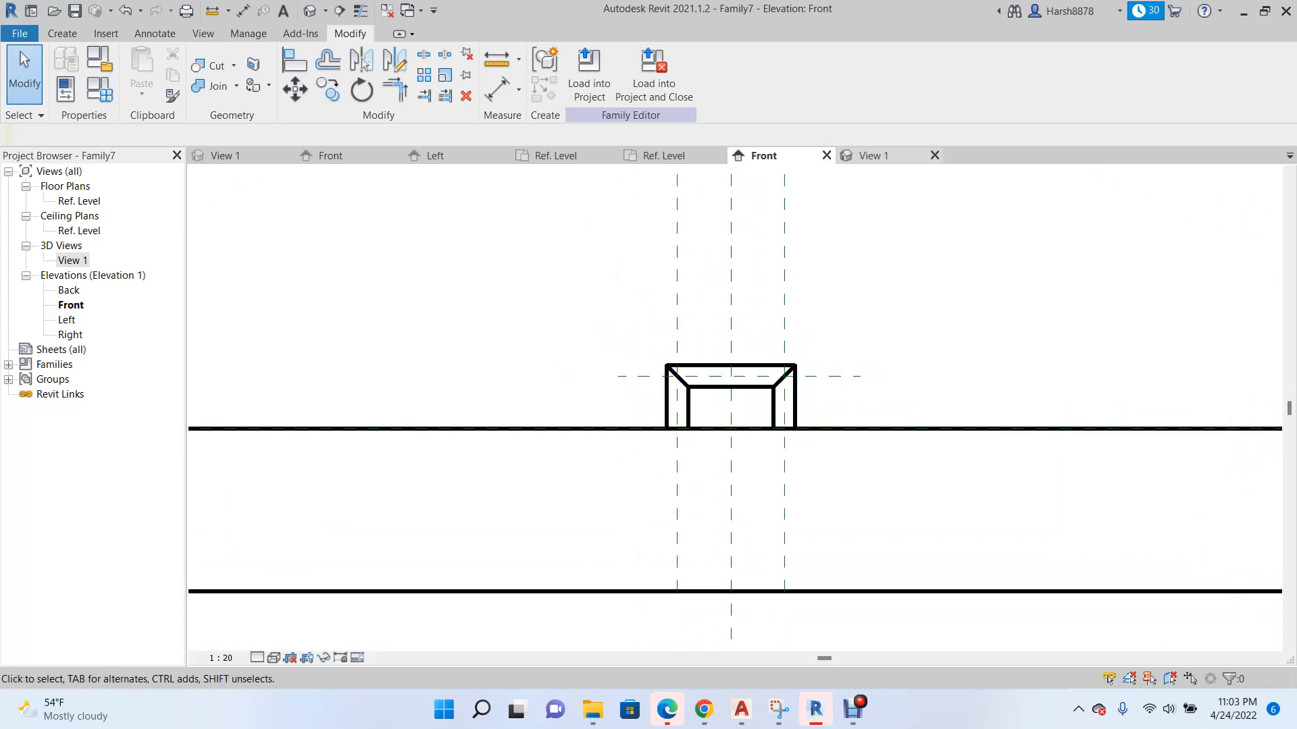
left_click(874, 156)
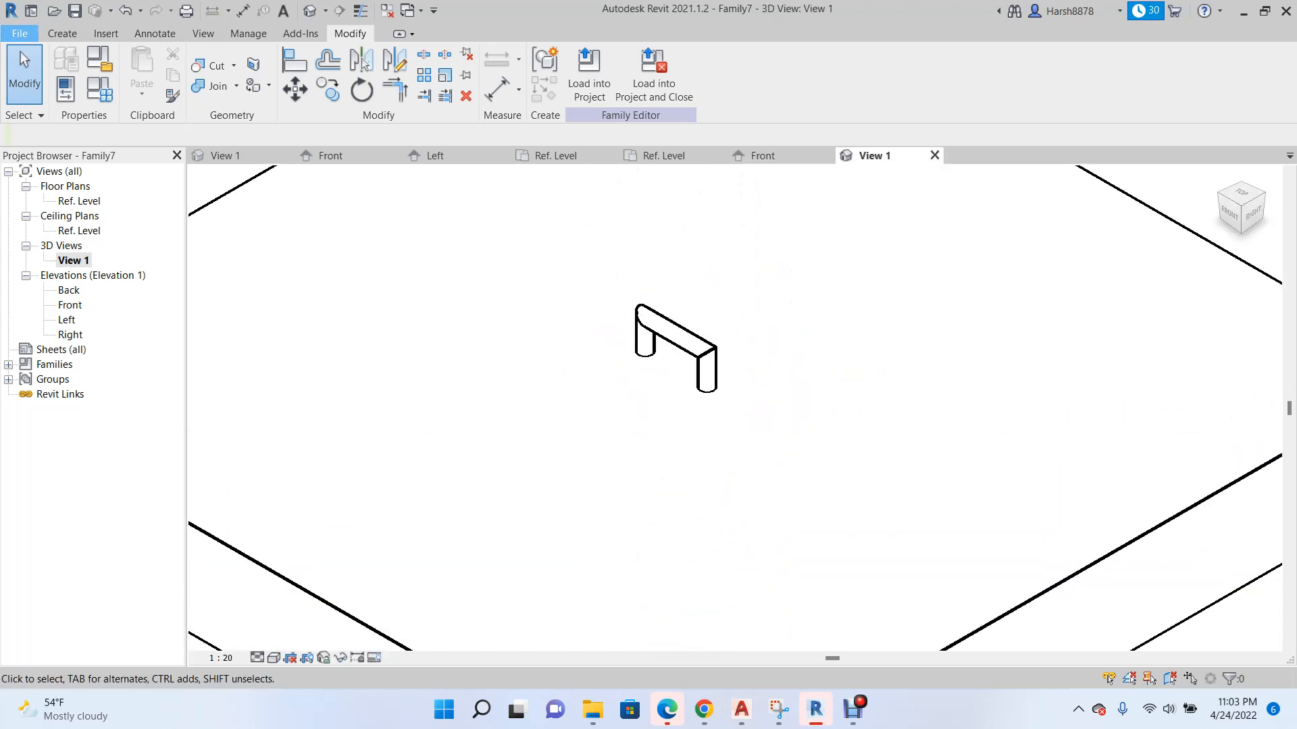
Save the family in the Documents folder under the name HANDEL.
left_click(19, 33)
mouse_move(61, 252)
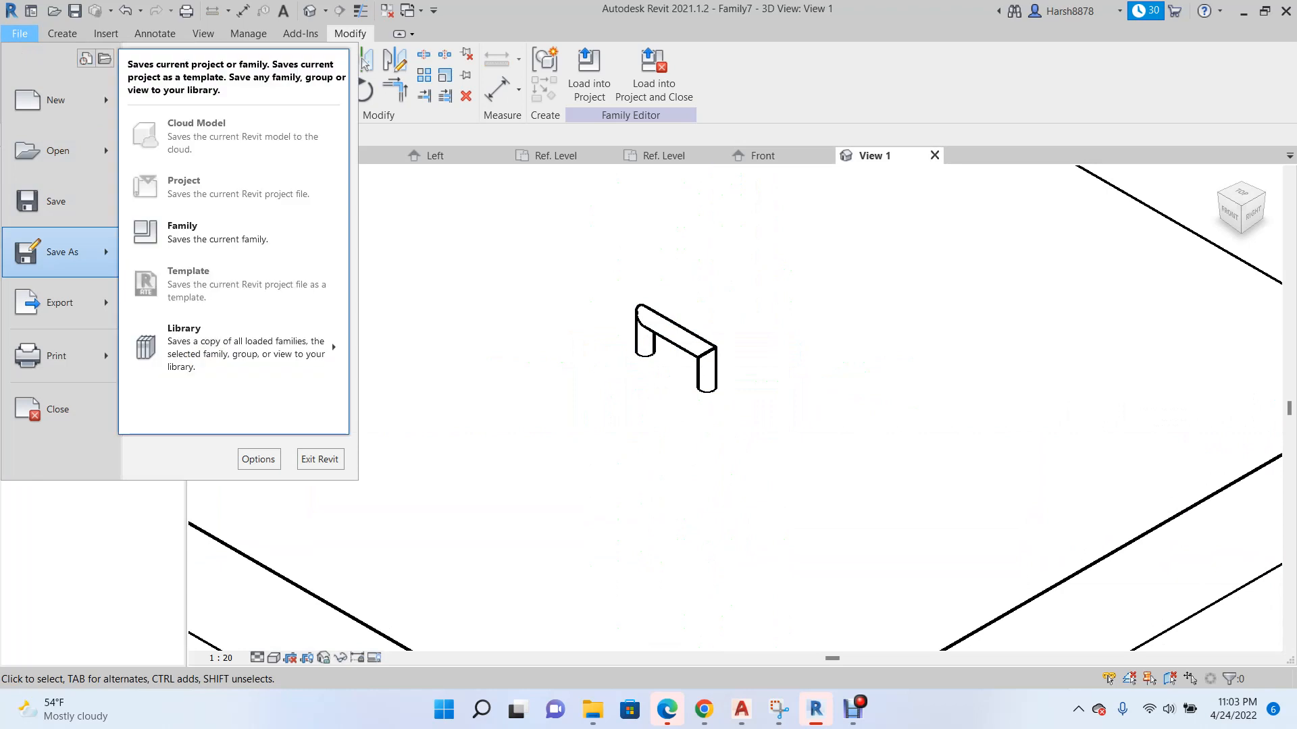
left_click(230, 223)
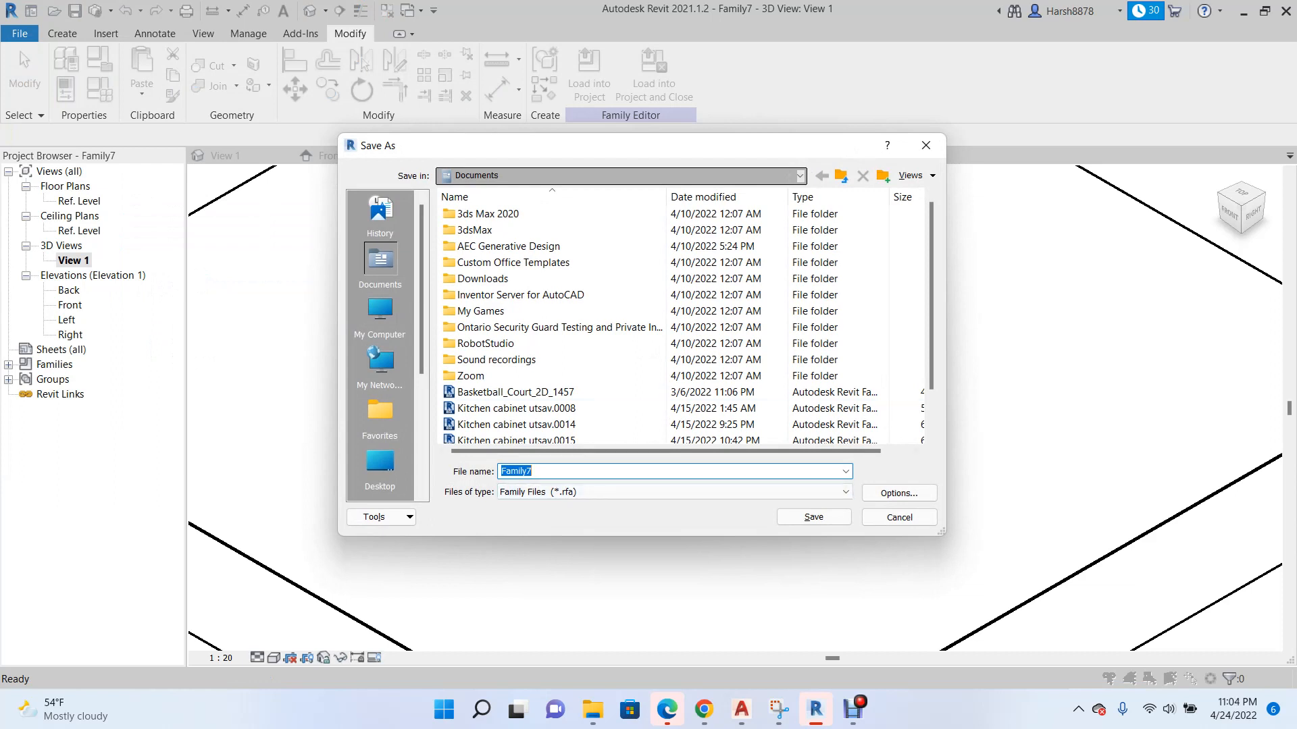
type("Hn")
key("BackSpace")
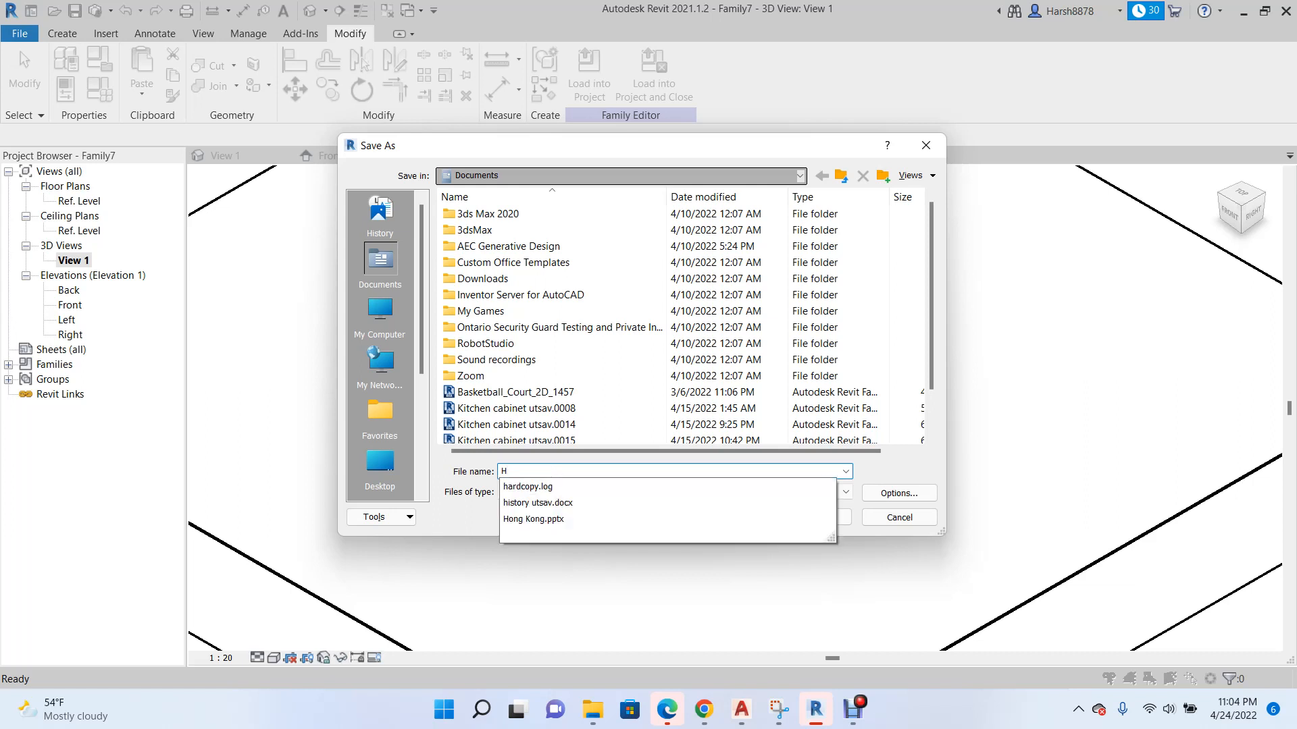
type("ANDEL FILE")
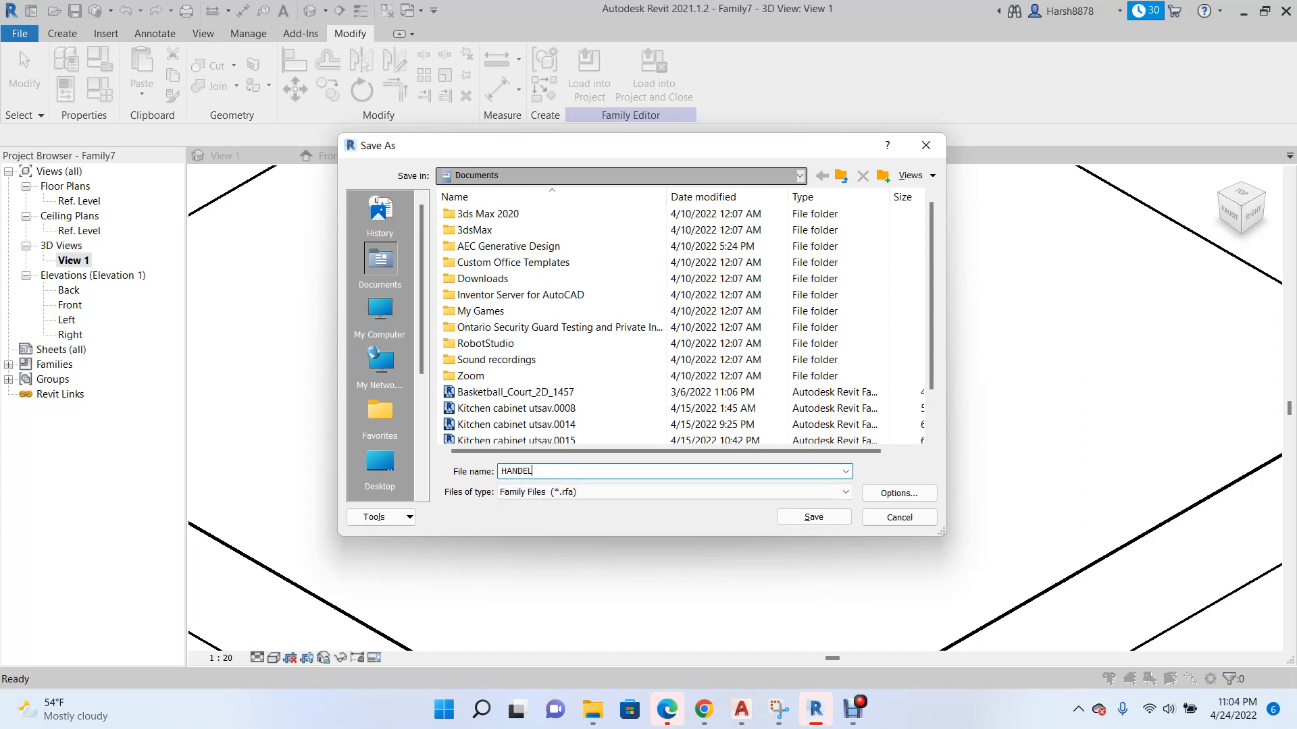
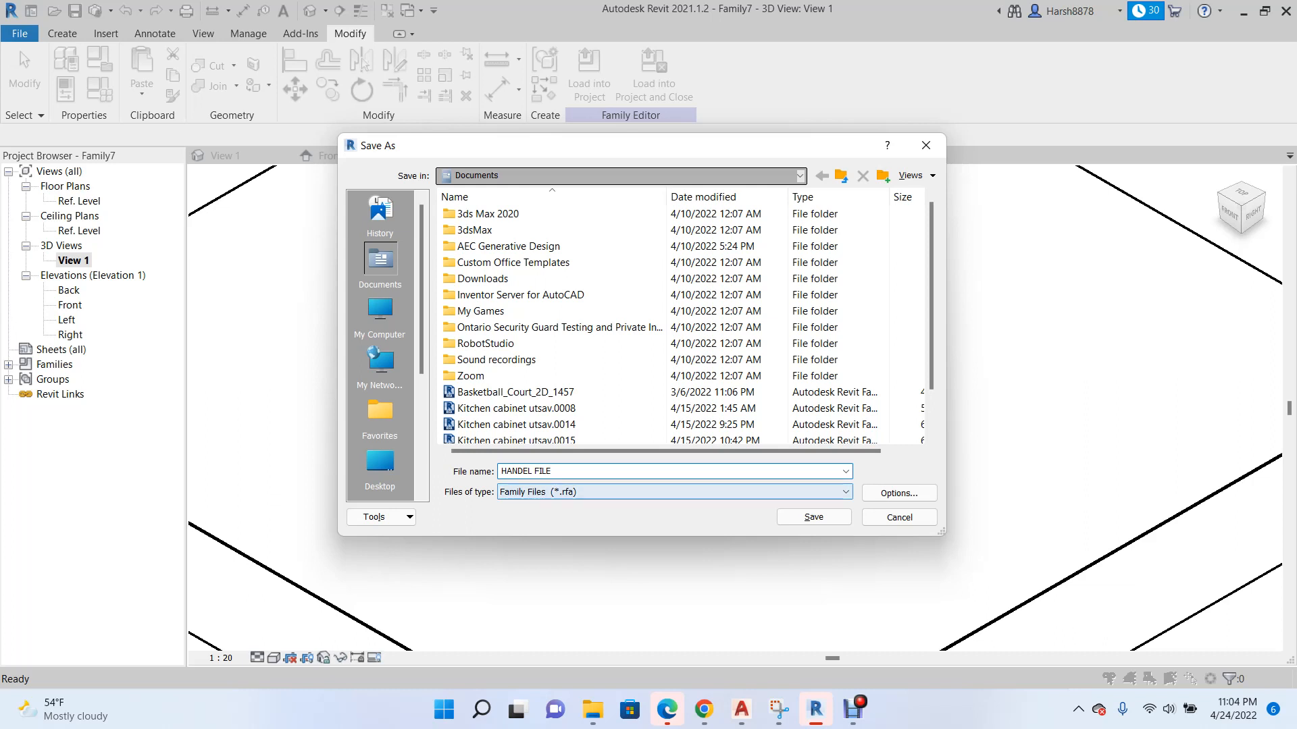
Save the handle family to the Desktop as HANDEL FILE and load it into the cabinet family.
left_click(380, 466)
left_click(814, 517)
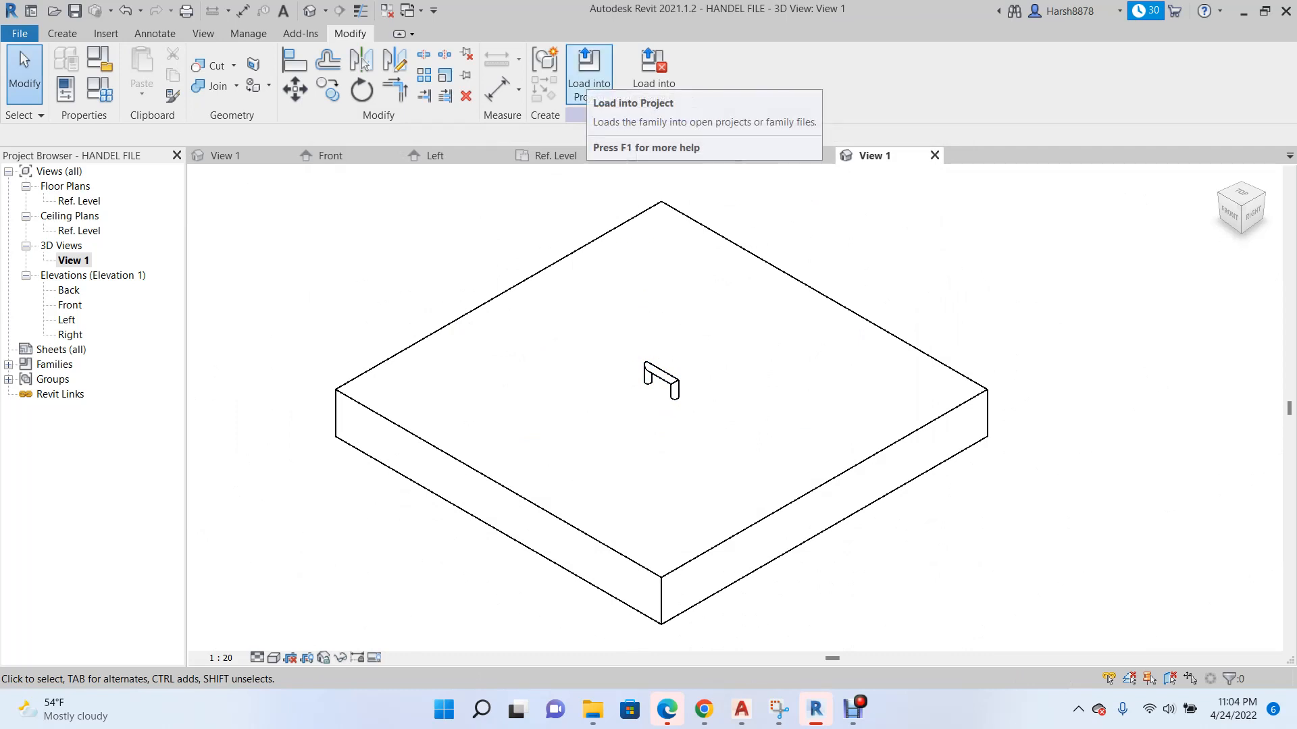
left_click(587, 74)
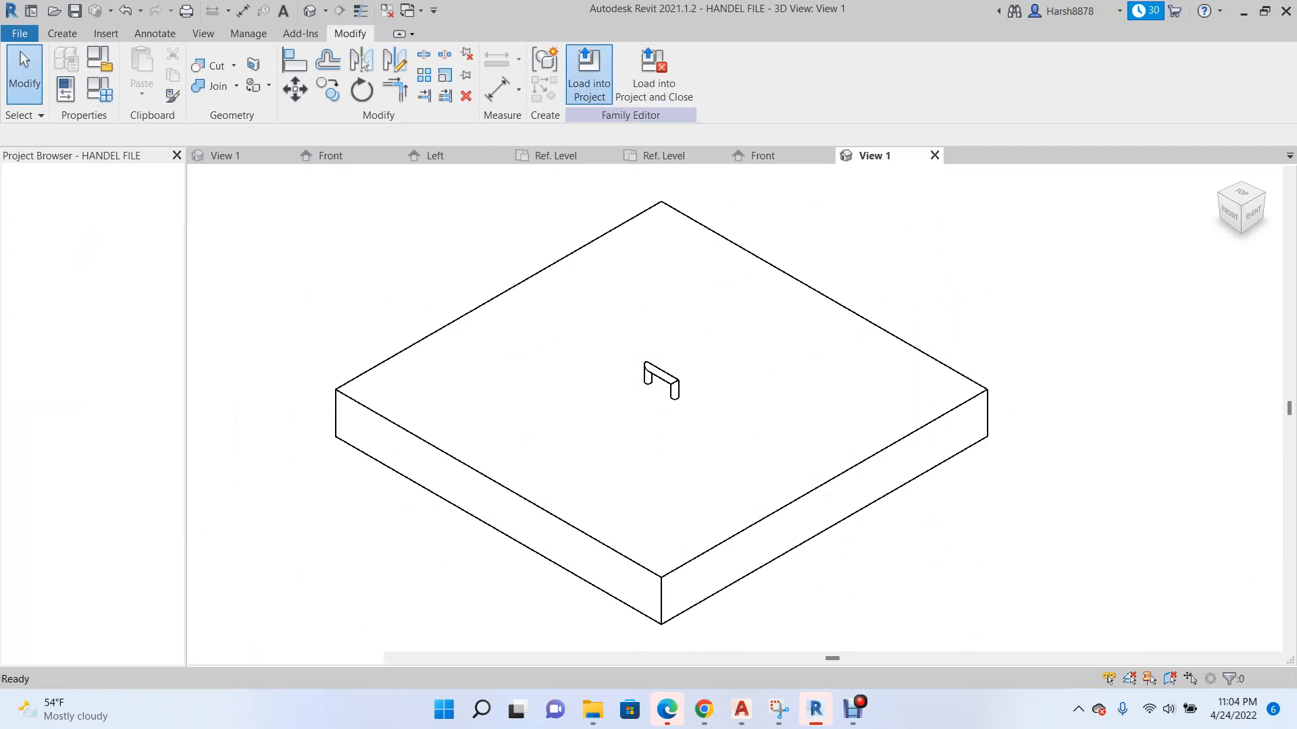
scroll(691, 405, "down", 2)
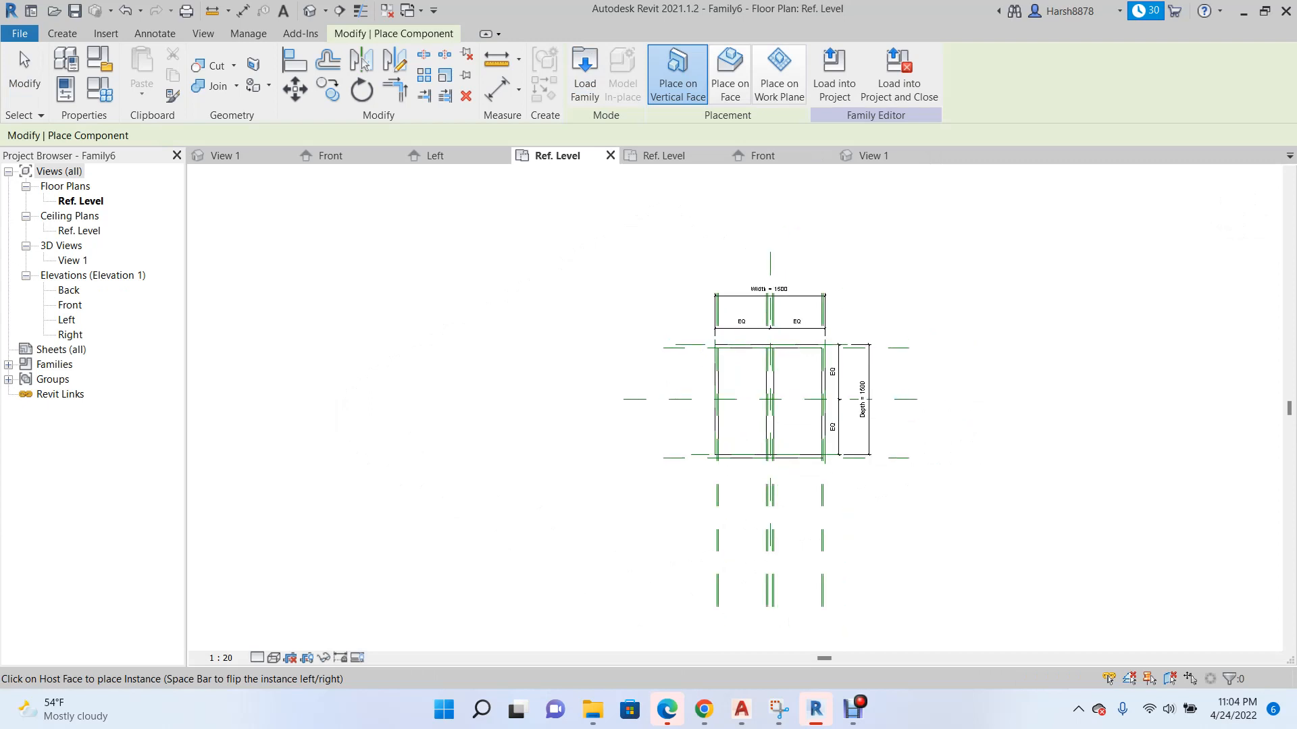
Place handles on the faces of both doors and the drawer front in the 3D view, and finish placement in the Front elevation.
left_click(223, 156)
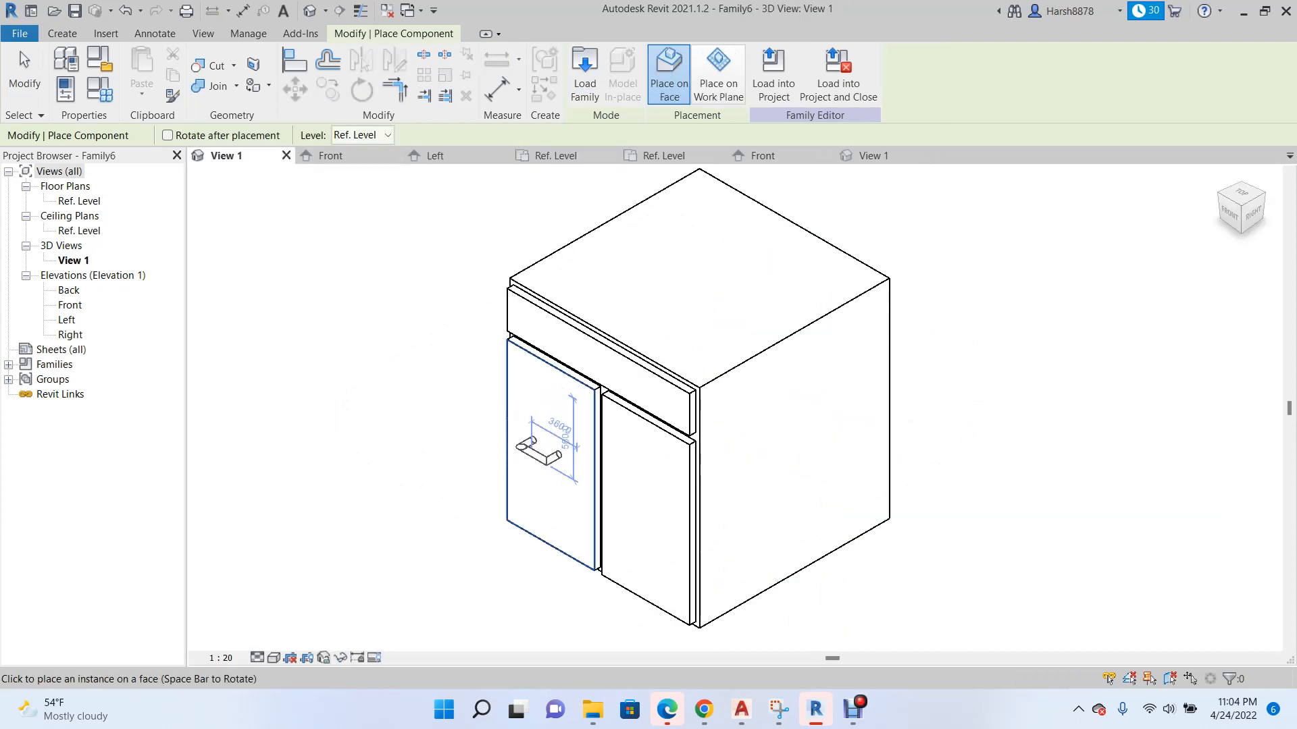
left_click(551, 466)
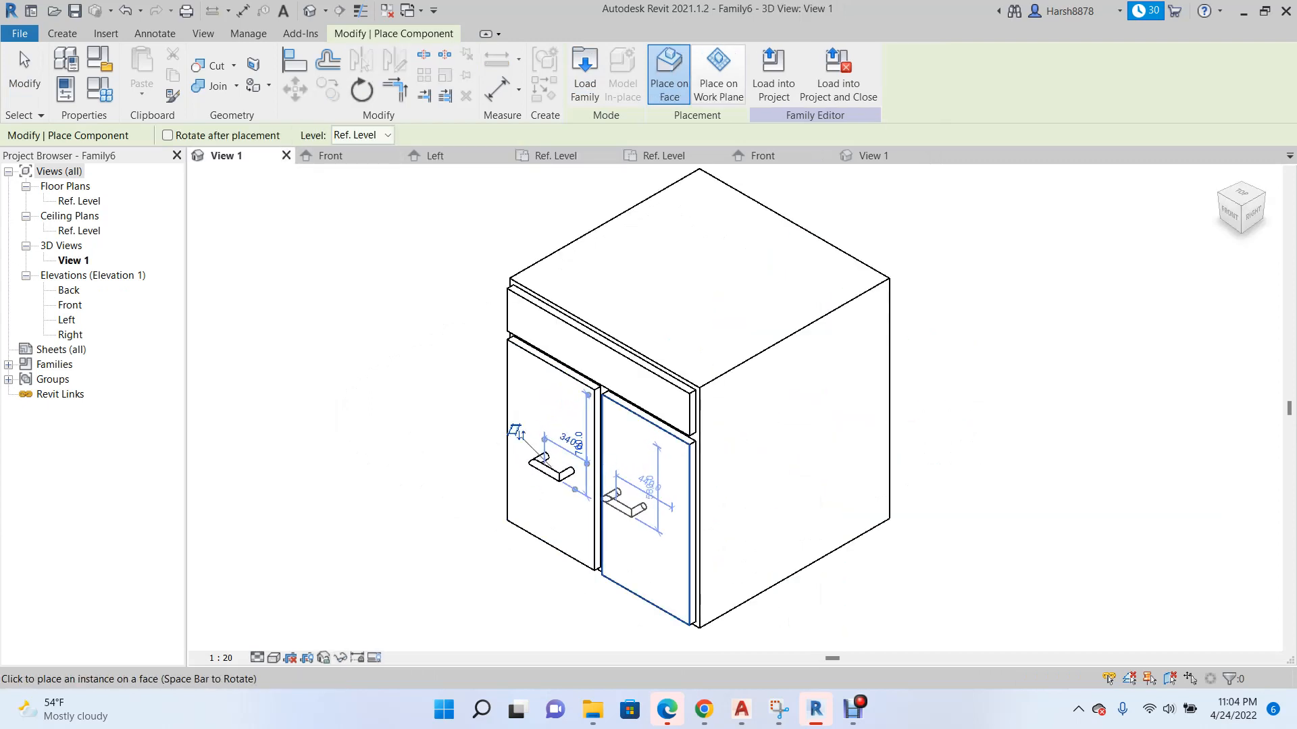
left_click(611, 501)
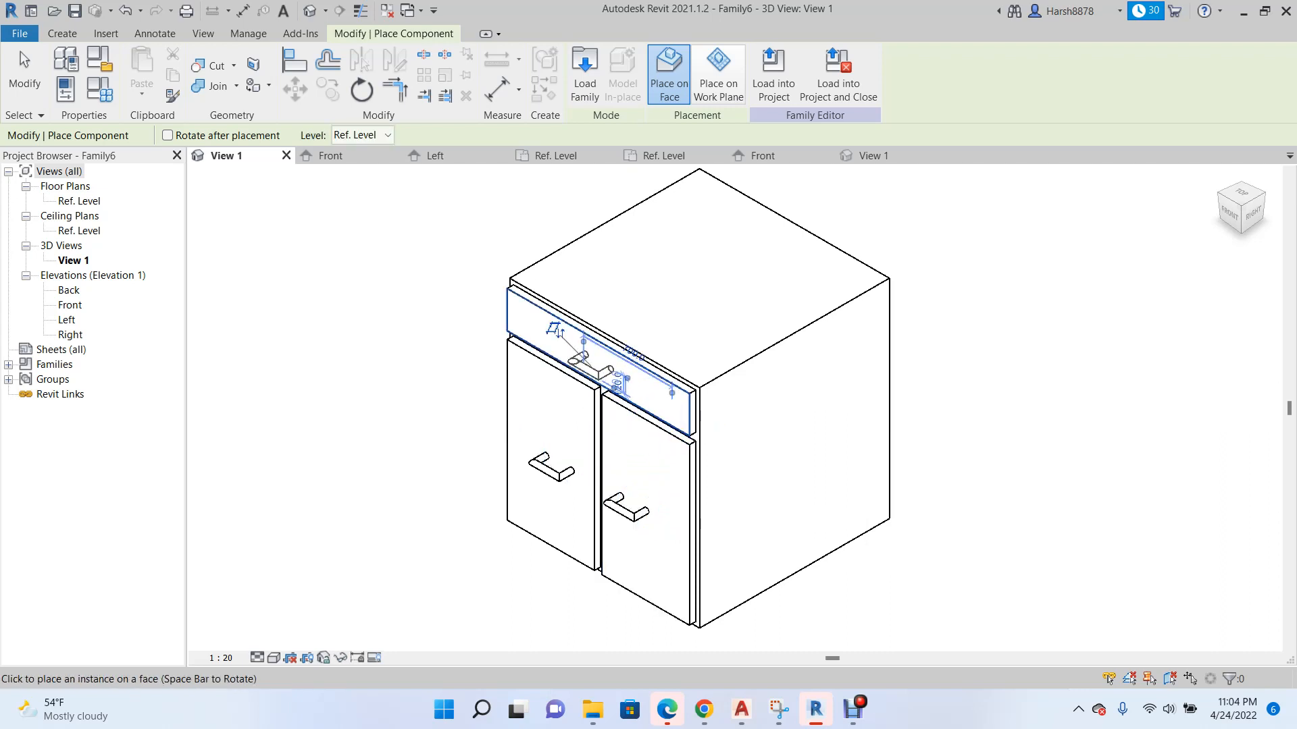
scroll(648, 358, "down", 2)
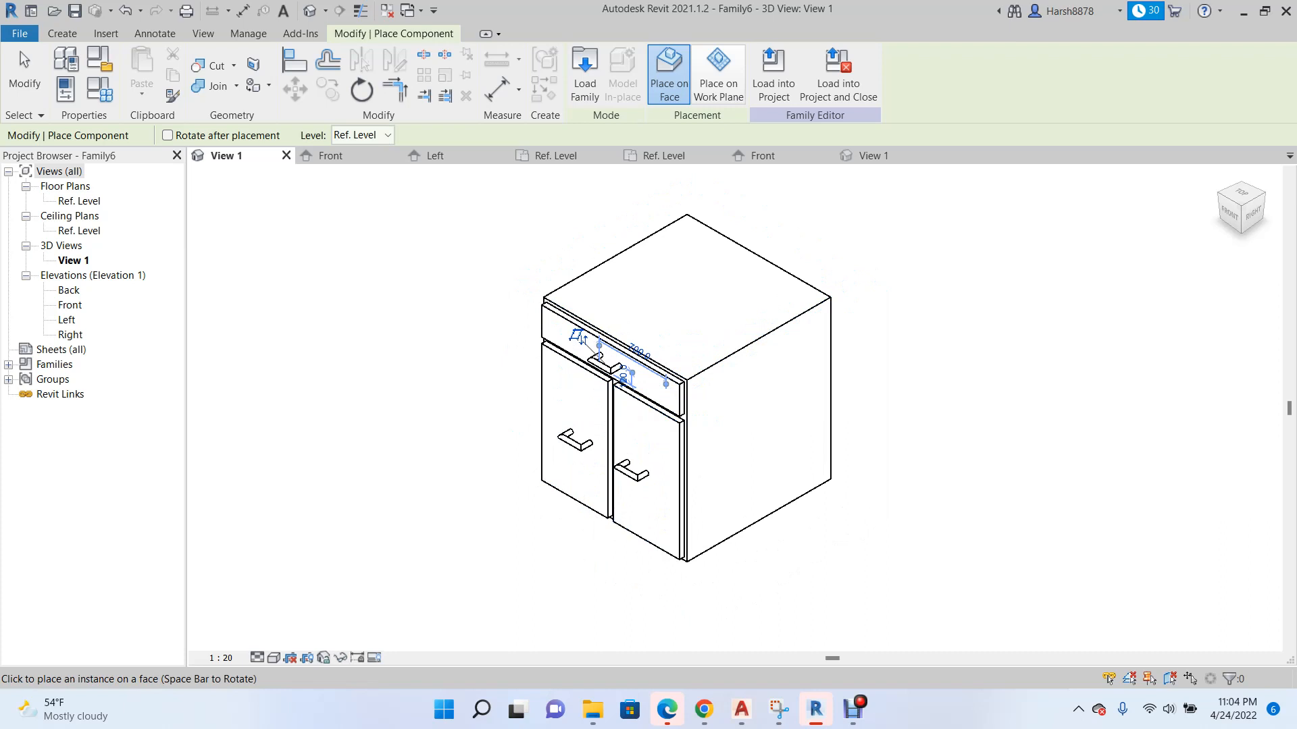
left_click(330, 156)
scroll(573, 520, "down", 3)
key("Escape")
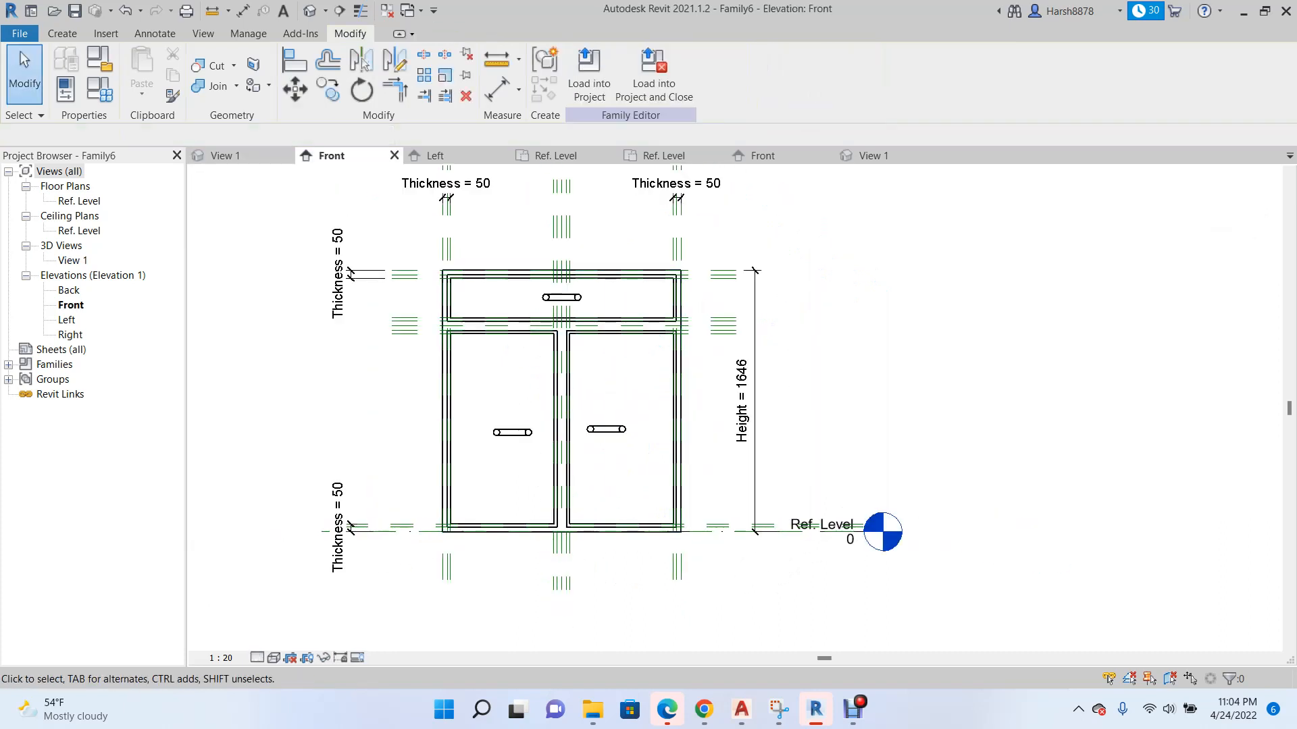
double_click(513, 432)
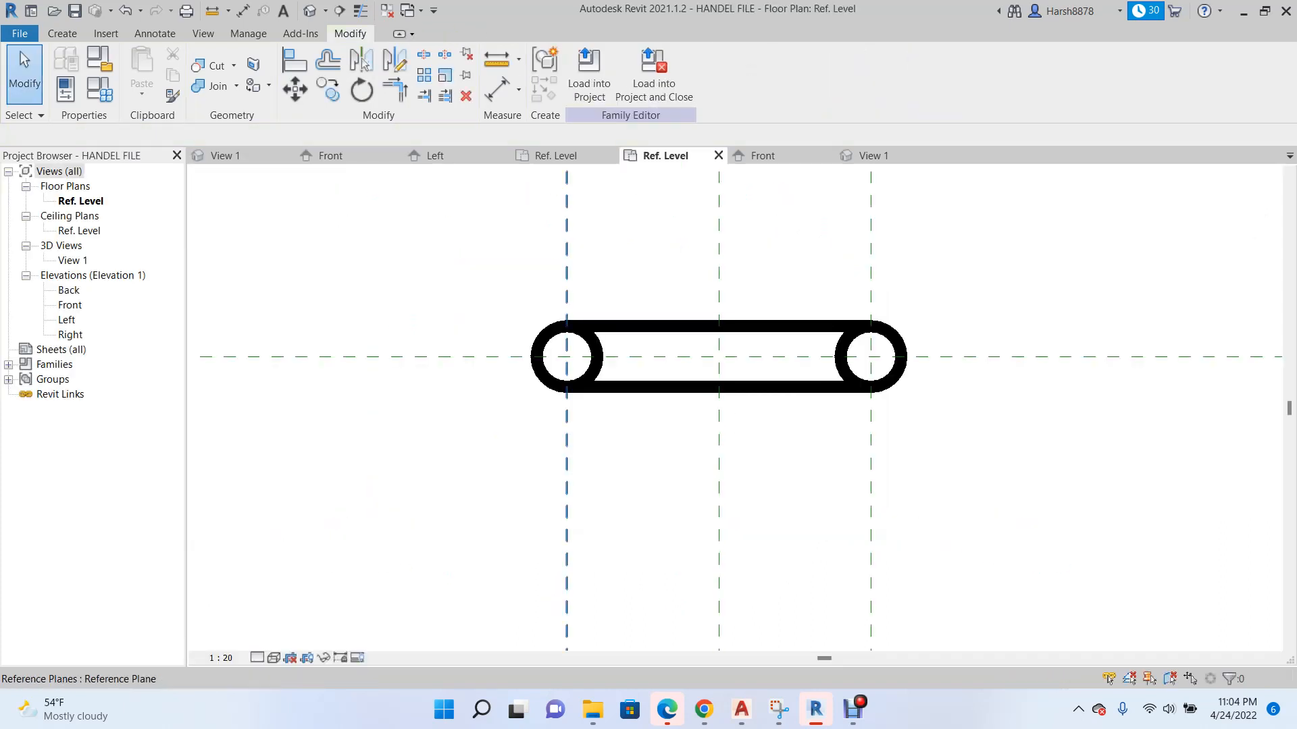
scroll(502, 483, "down", 3)
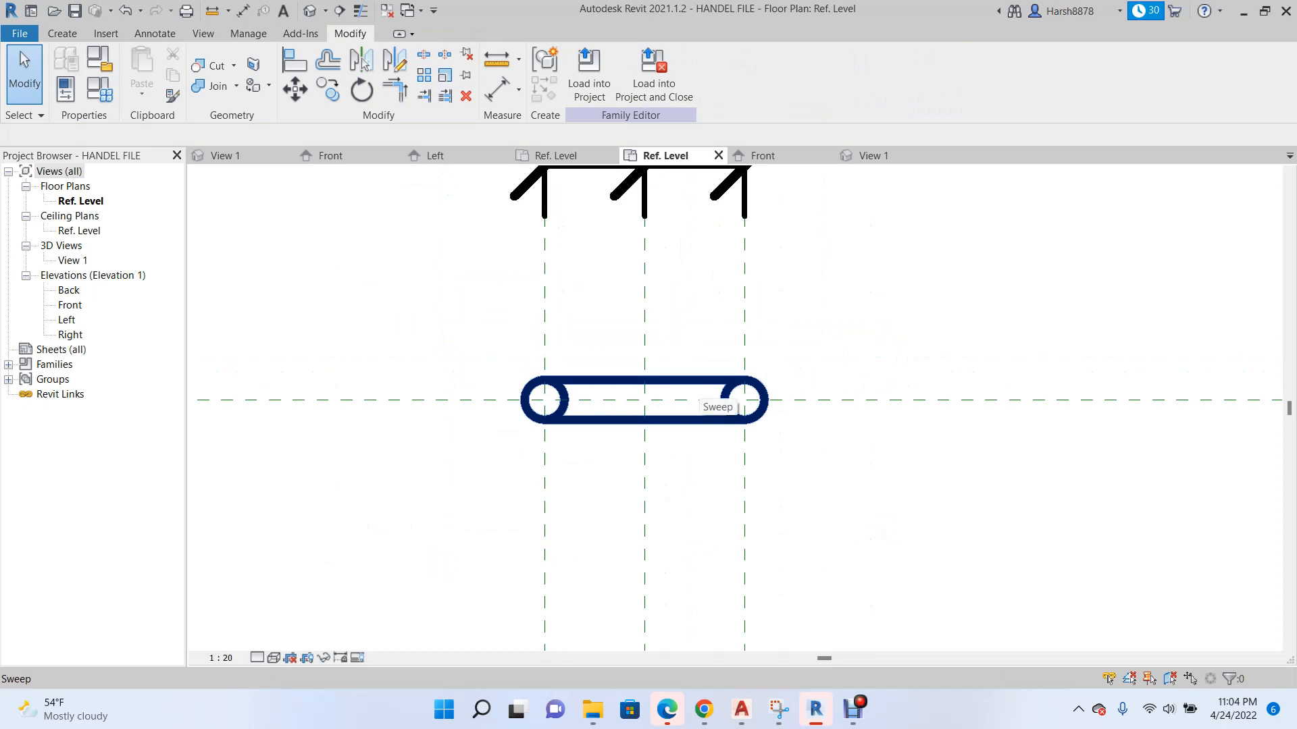
scroll(591, 459, "down", 2)
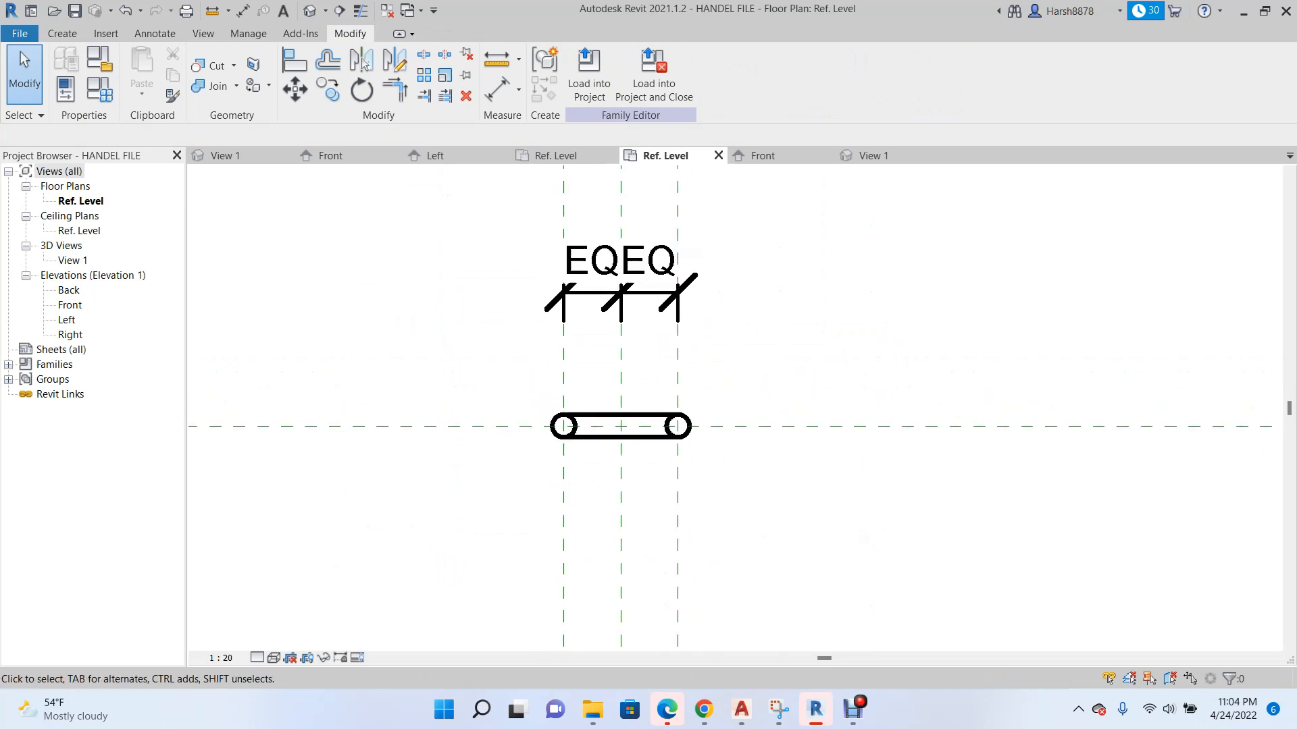
left_click(233, 156)
scroll(524, 298, "down", 1)
scroll(412, 271, "up", 2)
left_click(332, 156)
scroll(586, 362, "down", 1)
scroll(500, 289, "up", 4)
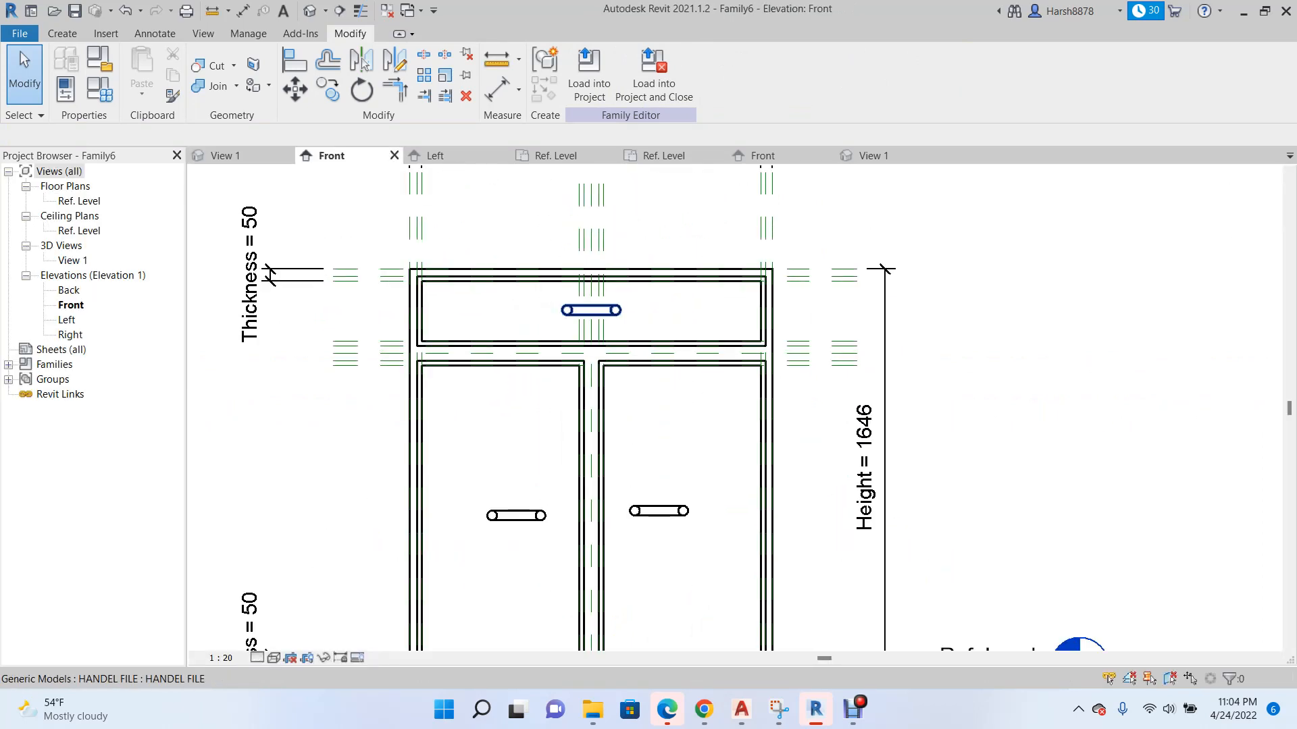
Rotate the left door's handle 90 degrees about its centre so it stands vertical in the Front elevation.
scroll(553, 307, "down", 2)
scroll(416, 421, "down", 2)
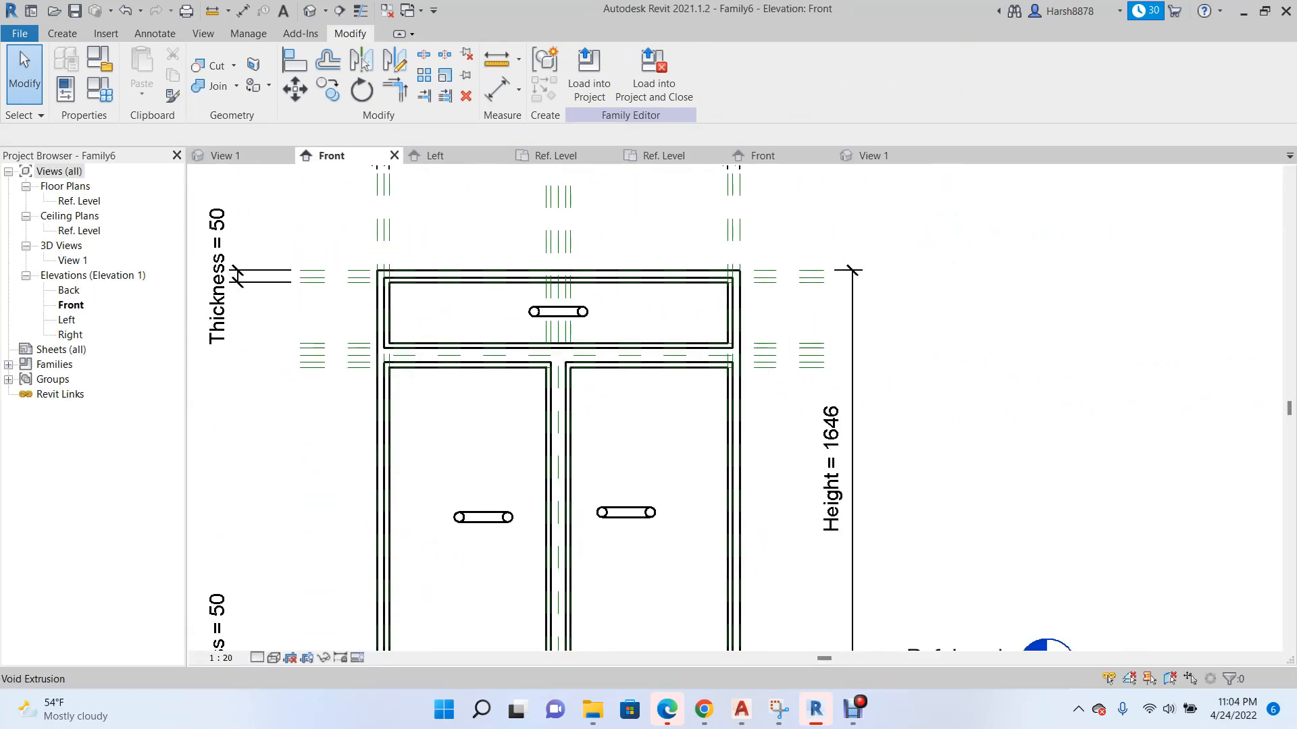
scroll(405, 554, "up", 2)
left_click_drag(411, 405, 550, 523)
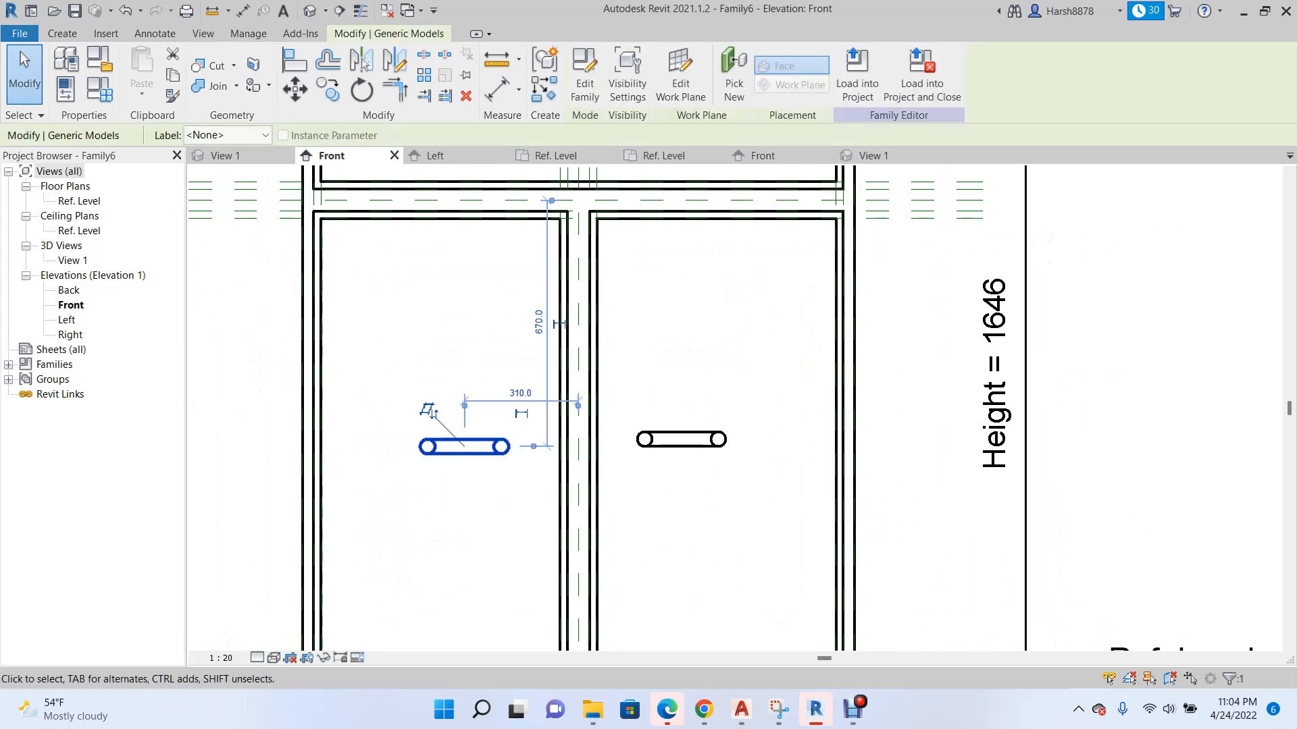
left_click(362, 89)
left_click(464, 259)
left_click(651, 446)
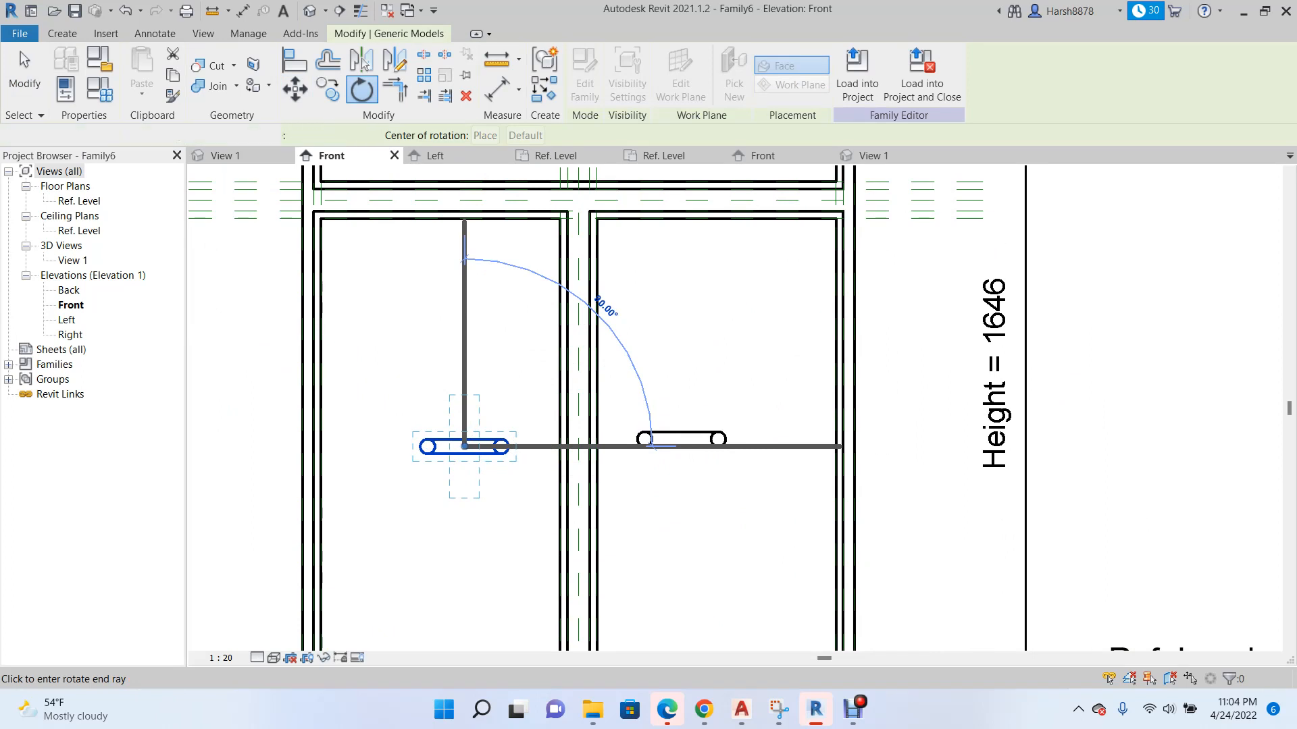
Move the vertical handle toward the left door's inner edge, about 140 mm from the centre reference plane.
left_click_drag(415, 383, 506, 520)
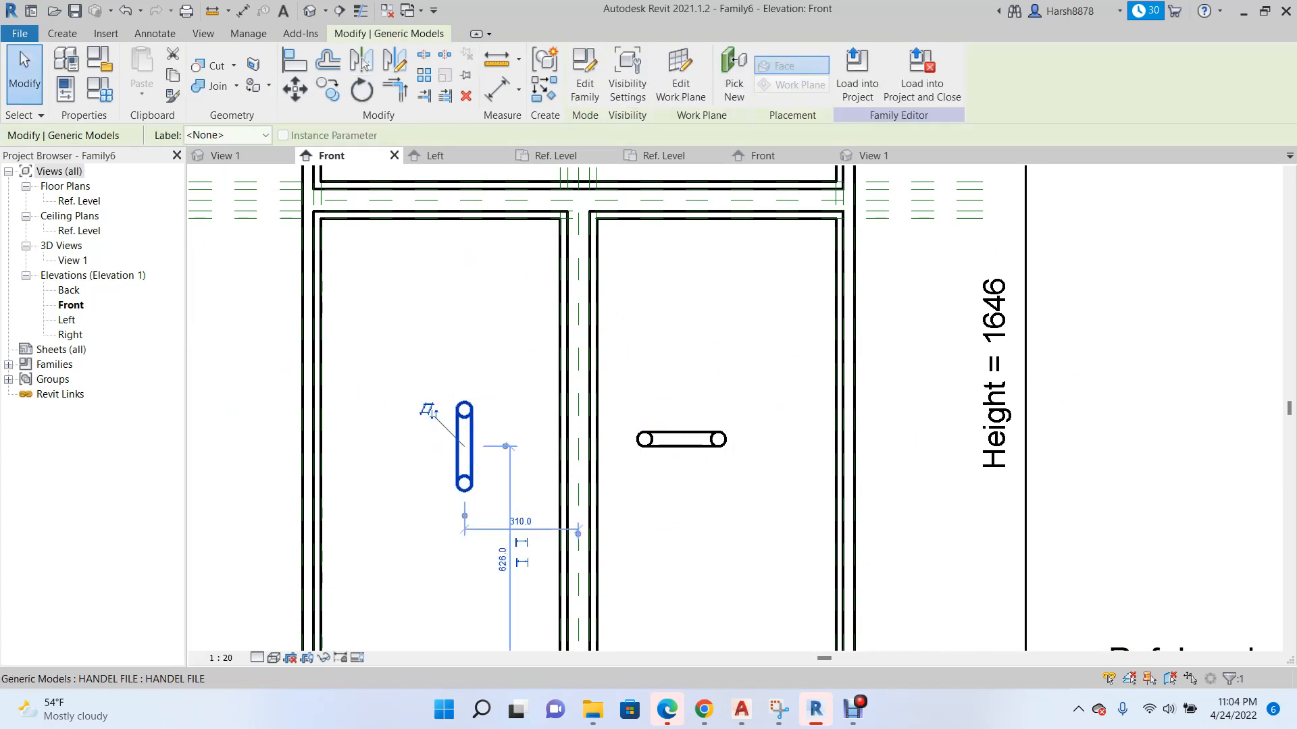
left_click_drag(426, 408, 489, 410, "ctrl")
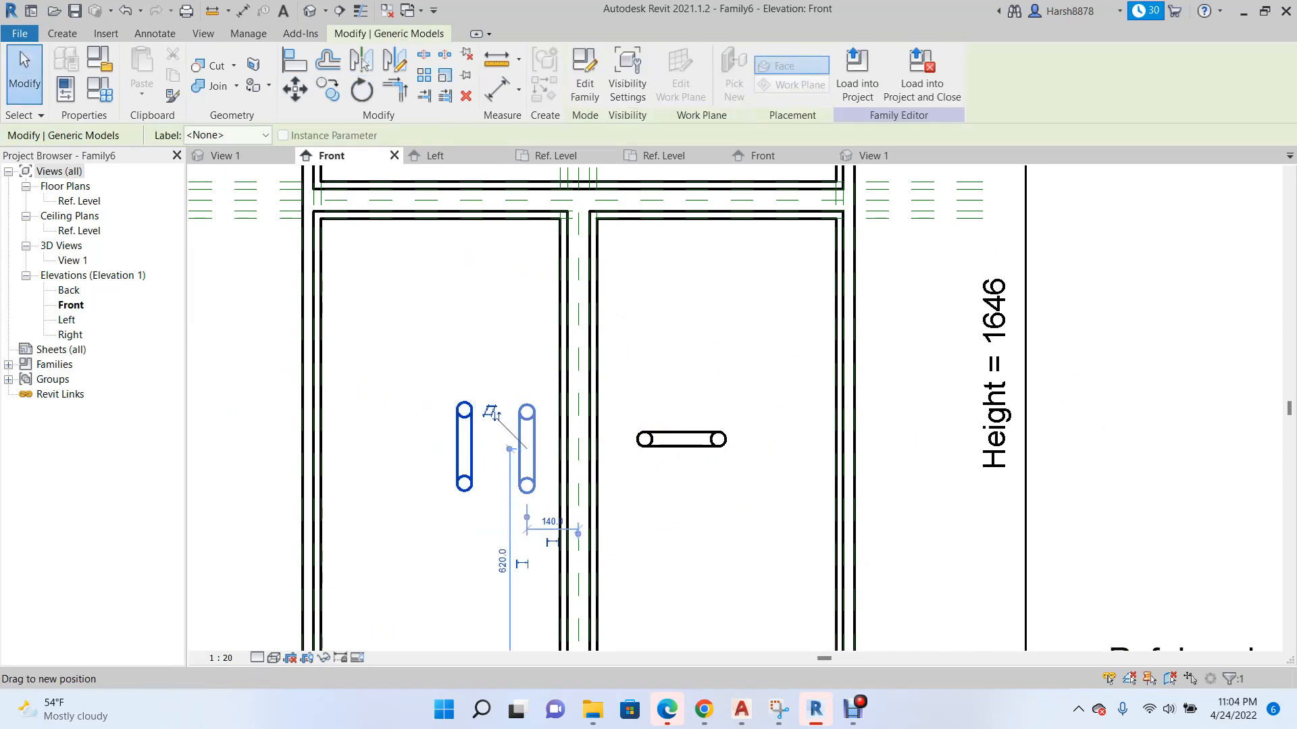
left_click_drag(528, 451, 528, 451)
Delete the right door's horizontal handle and mirror a copy of the vertical handle about the Center (Left/Right) reference plane.
left_click_drag(615, 403, 733, 462)
key("Delete")
left_click_drag(463, 345, 550, 522)
left_click(362, 60)
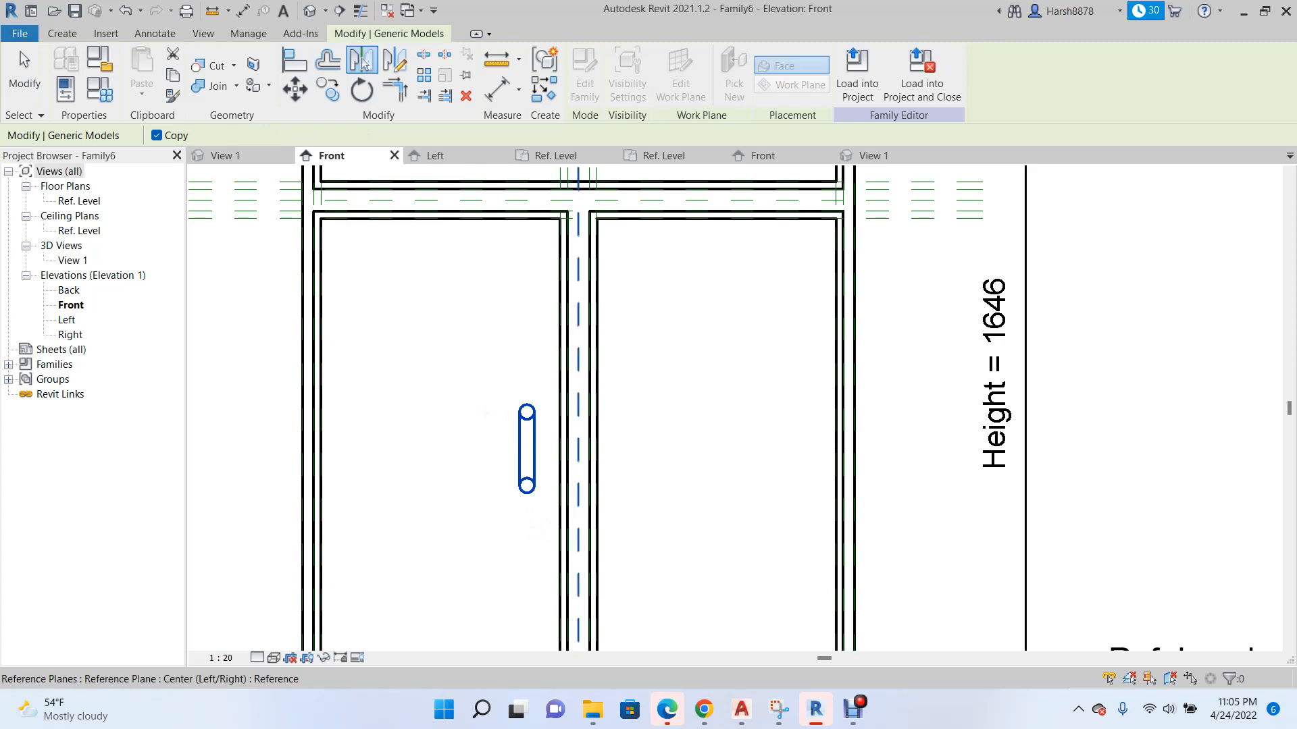
left_click(578, 379)
scroll(467, 432, "down", 3)
key("Escape")
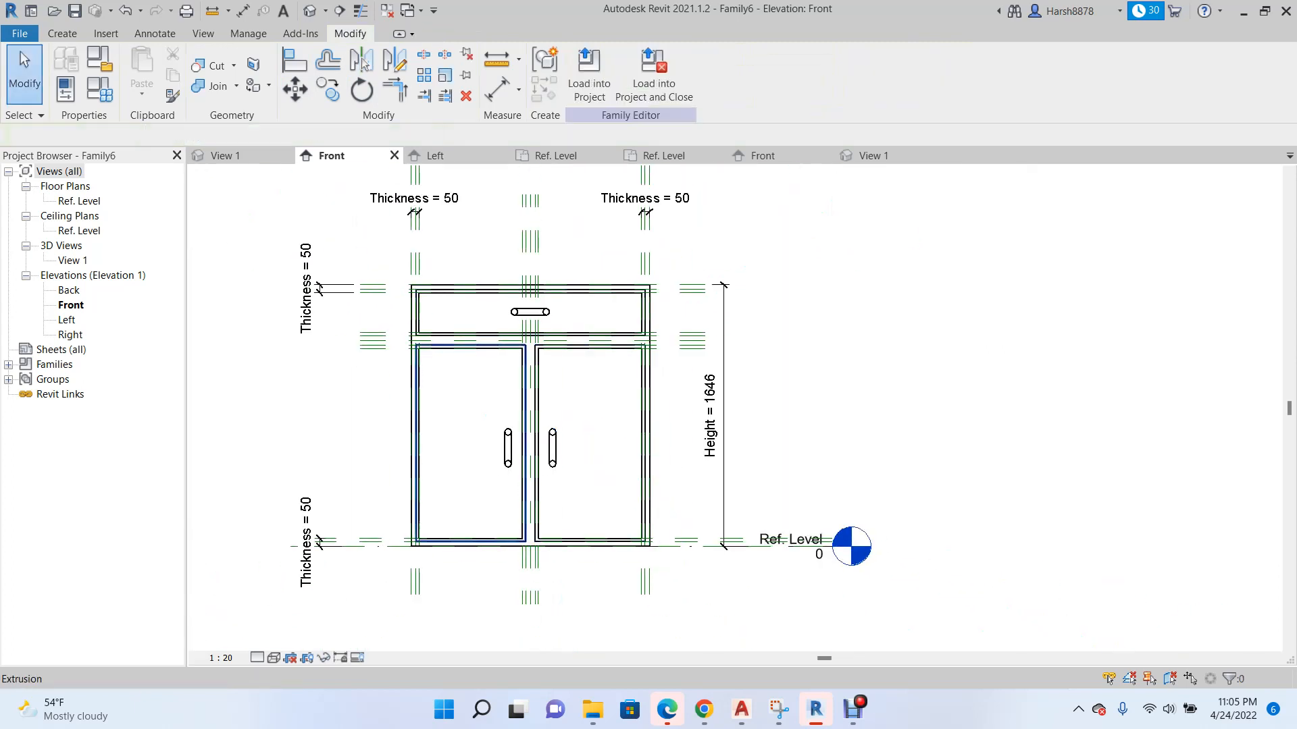
Check the handles in the cabinet's 3D view, and open the handle family for editing in its Front elevation.
left_click(236, 156)
scroll(270, 236, "down", 1)
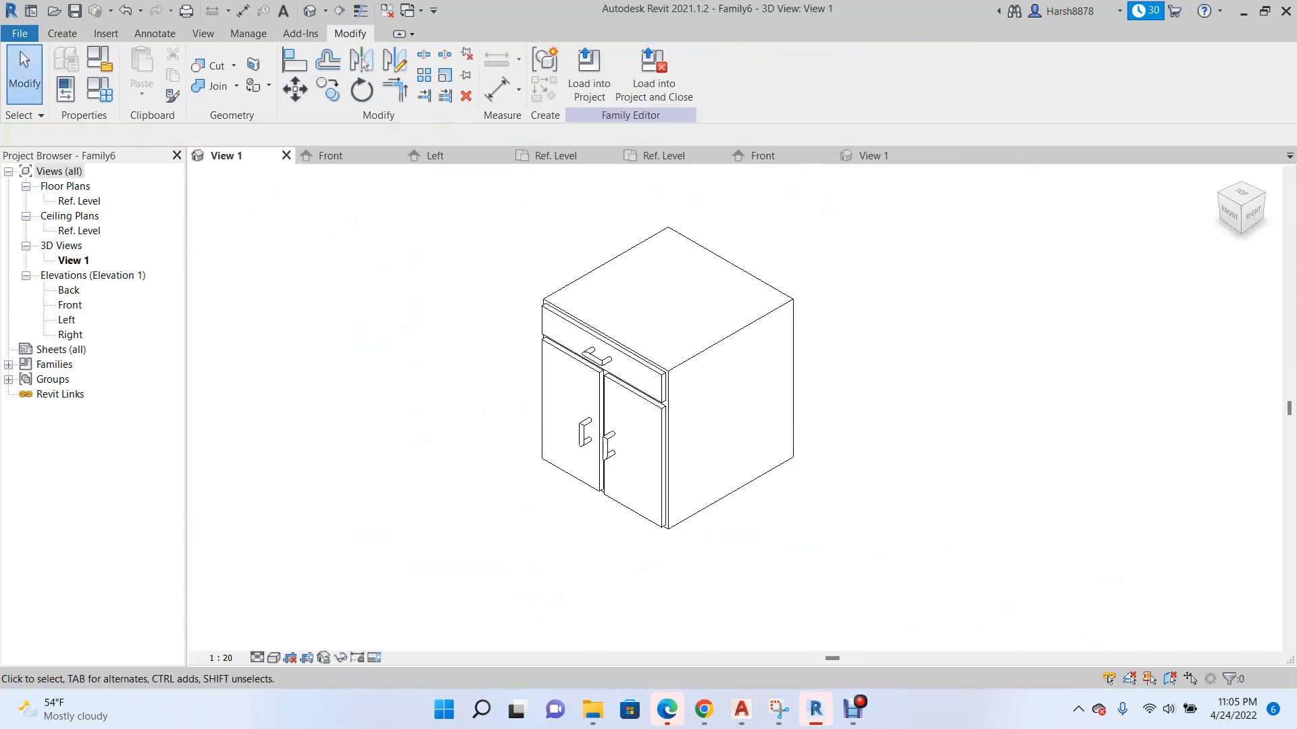
scroll(514, 411, "up", 2)
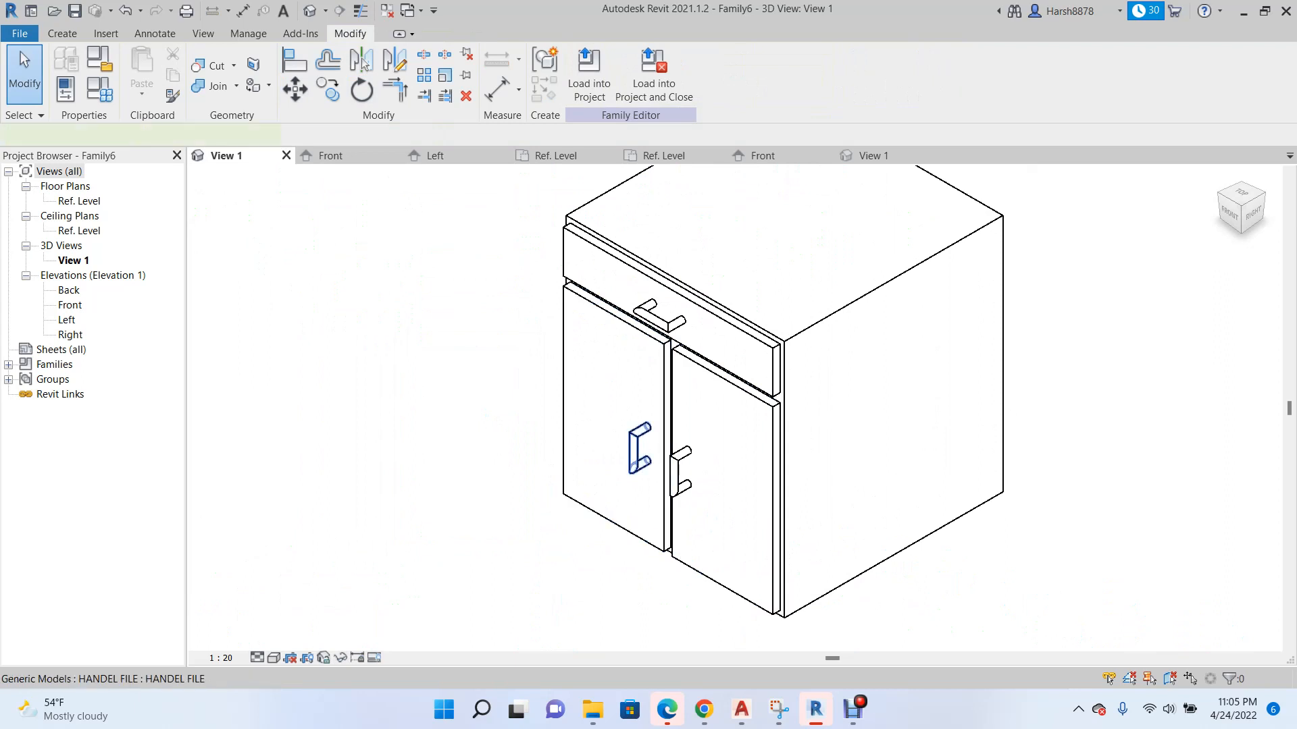
double_click(634, 449)
scroll(540, 424, "down", 3)
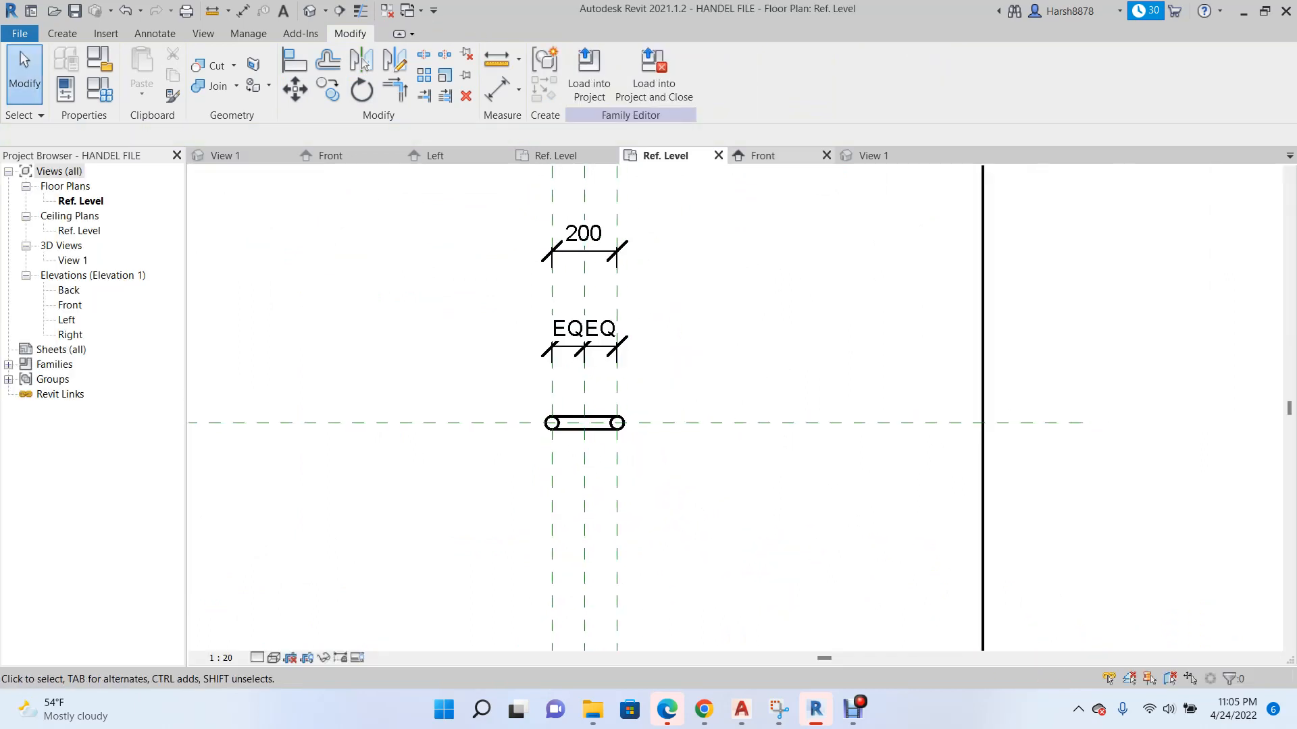
left_click(763, 156)
scroll(561, 396, "down", 2)
scroll(723, 406, "up", 3)
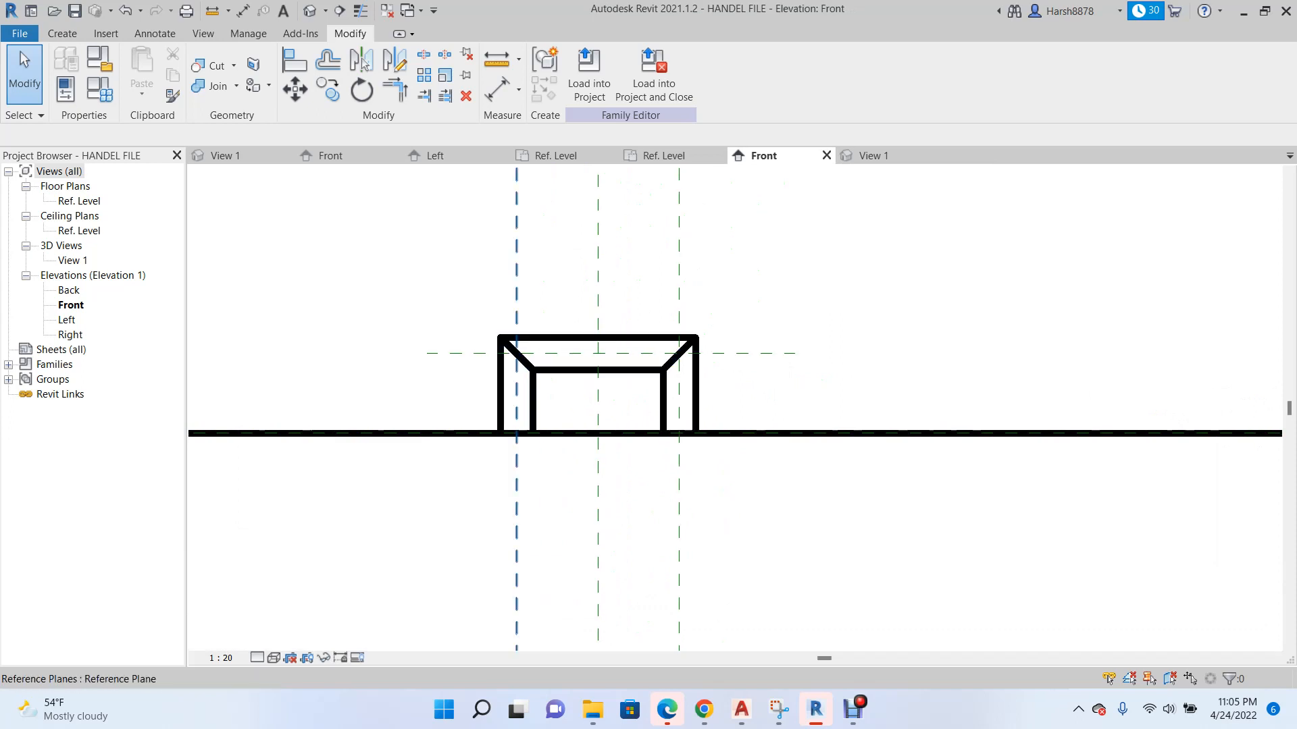
Add an aligned dimension between the handle's horizontal reference plane and the host surface at Ref. Level.
left_click(154, 34)
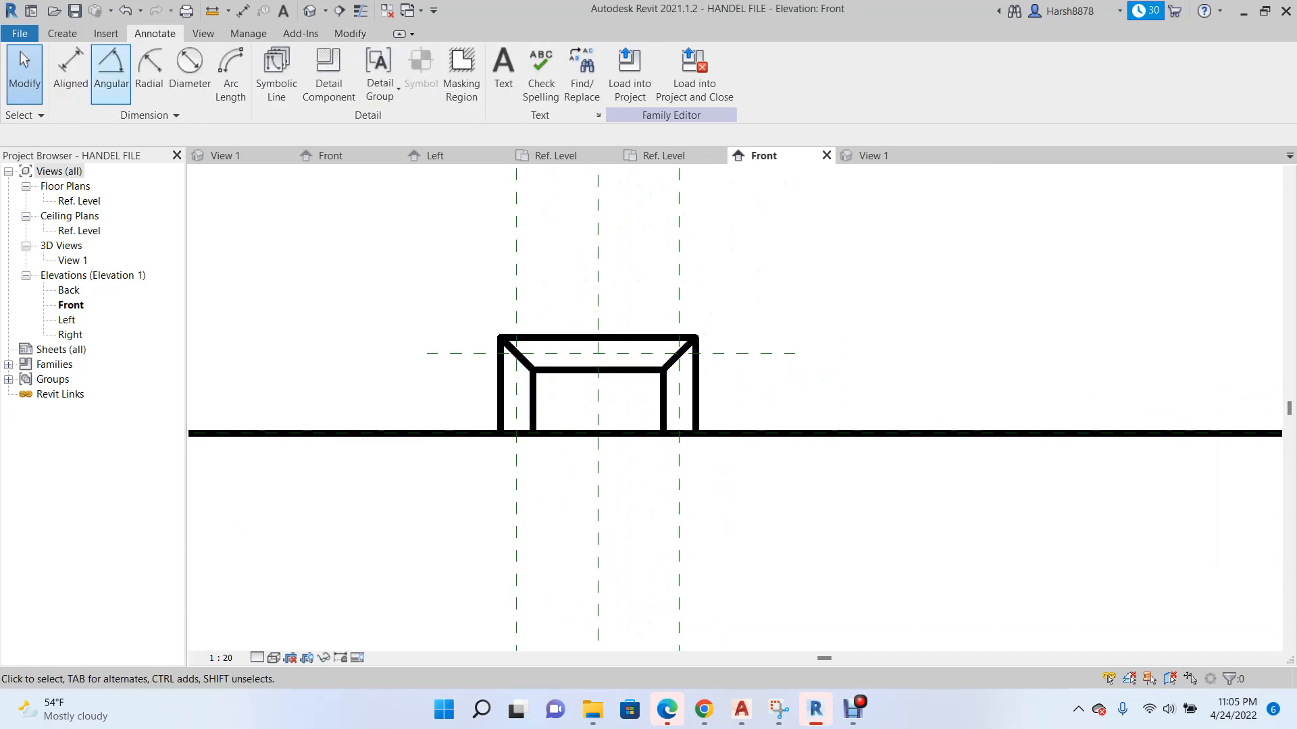
left_click(70, 74)
left_click(757, 352)
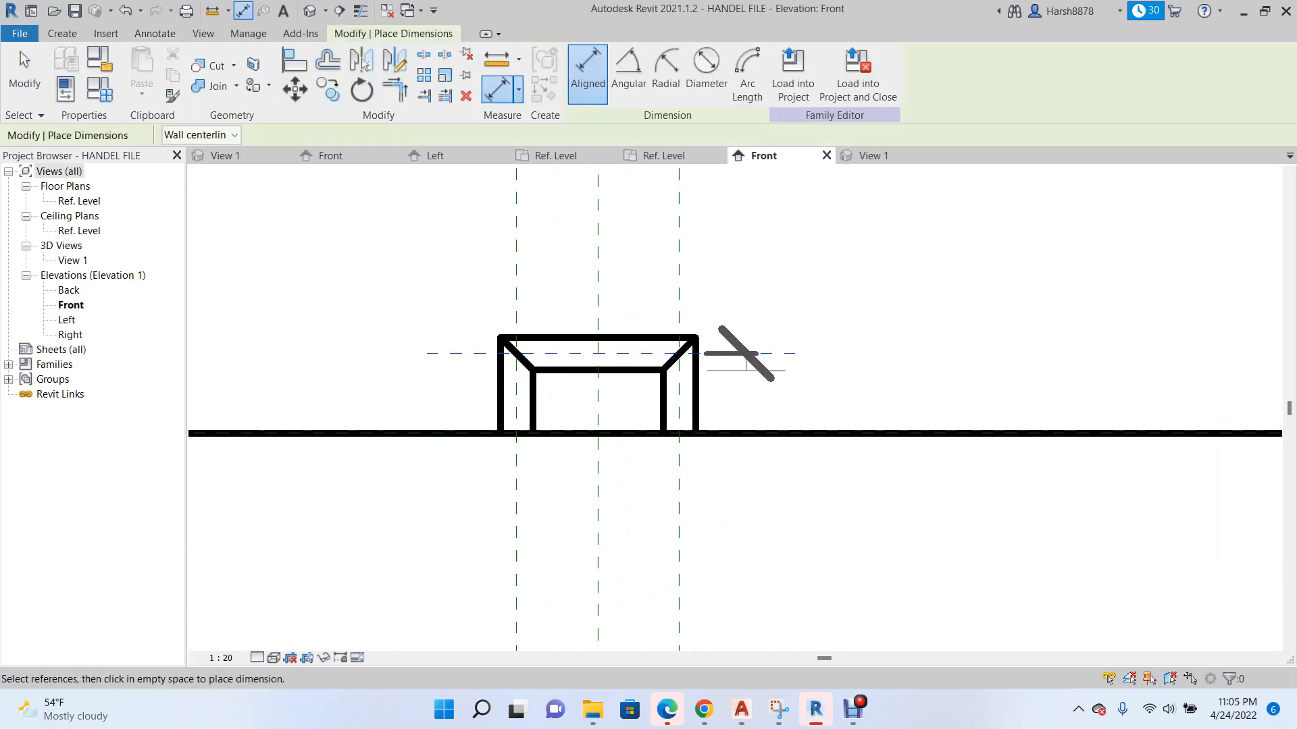
left_click(768, 433)
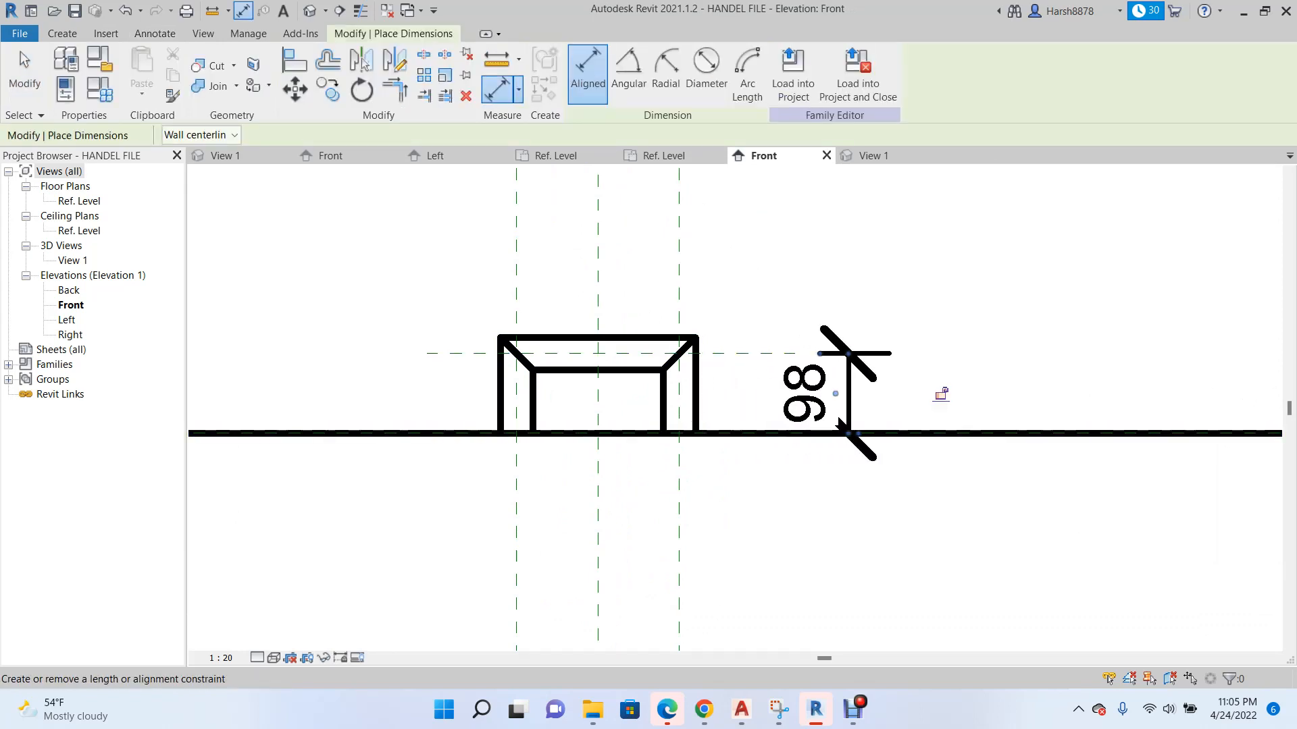
left_click(848, 394)
Label the handle's projection dimension with a new family type parameter named Handel D.
key("Escape")
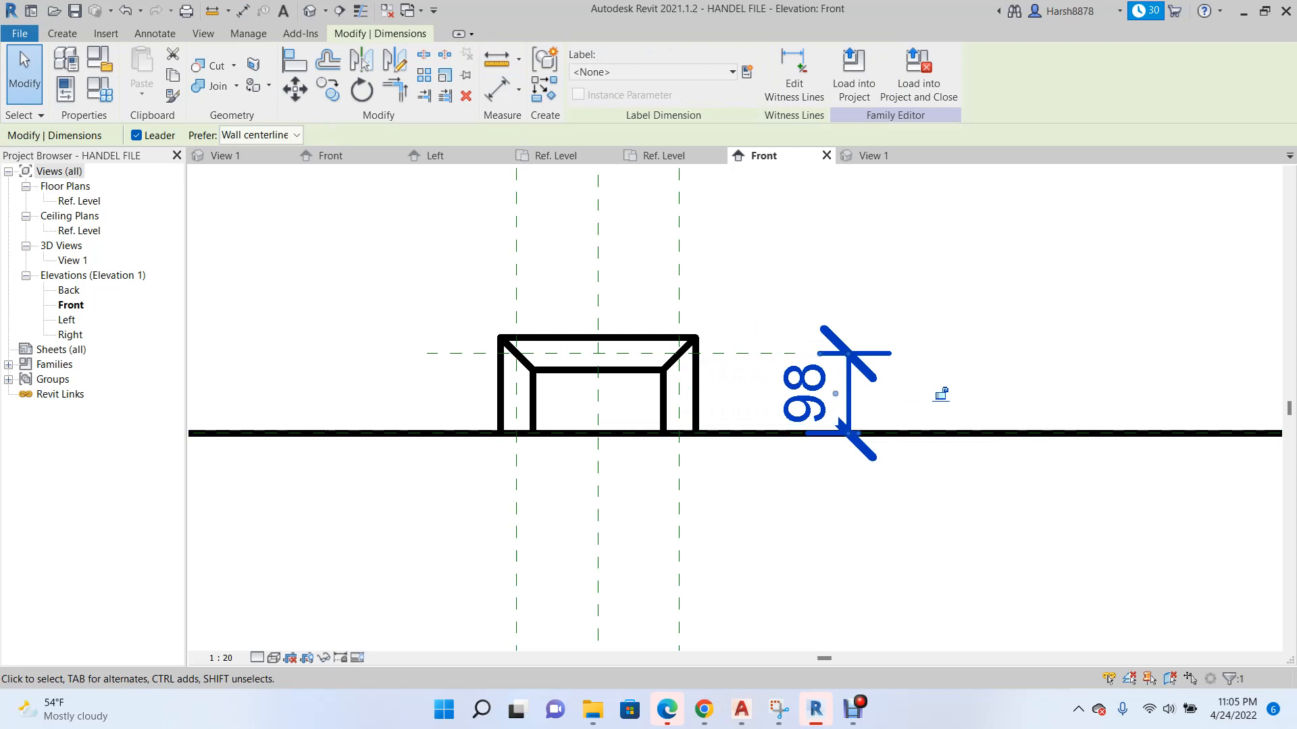
left_click(747, 71)
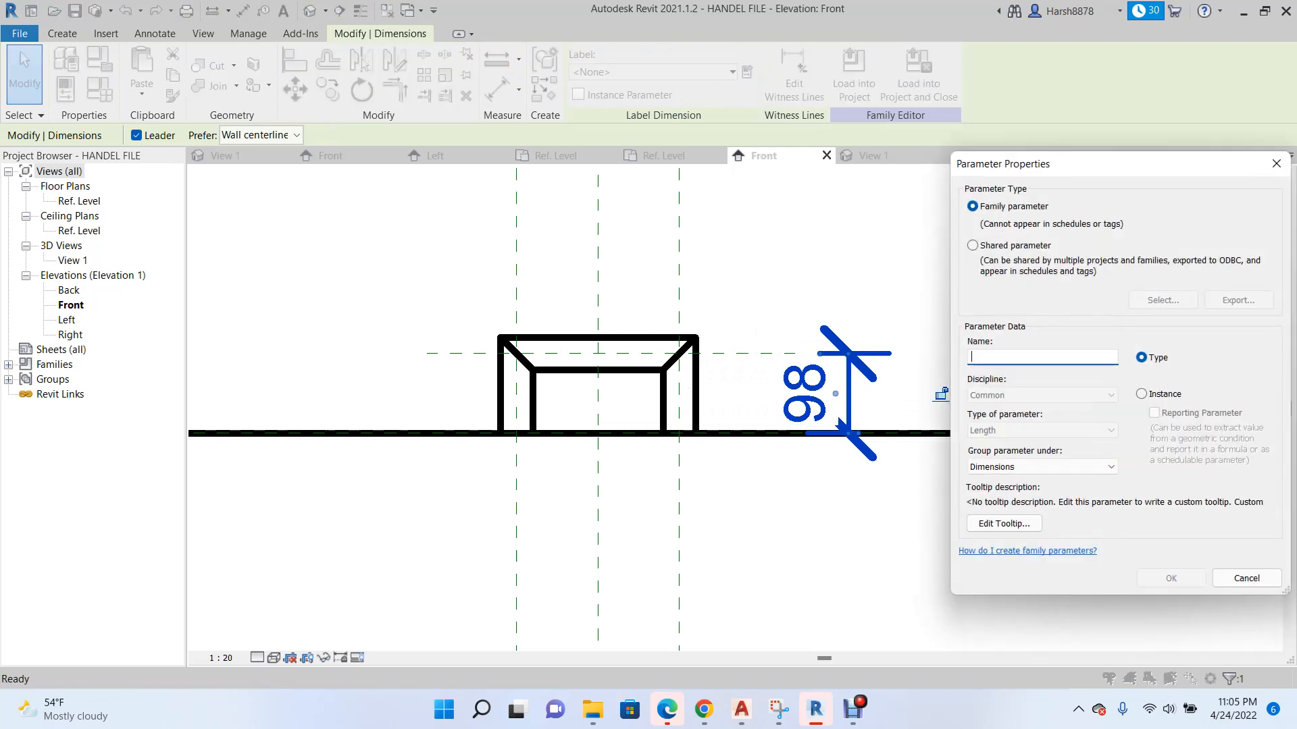
type("Handel D")
left_click(1171, 578)
scroll(699, 407, "down", 3)
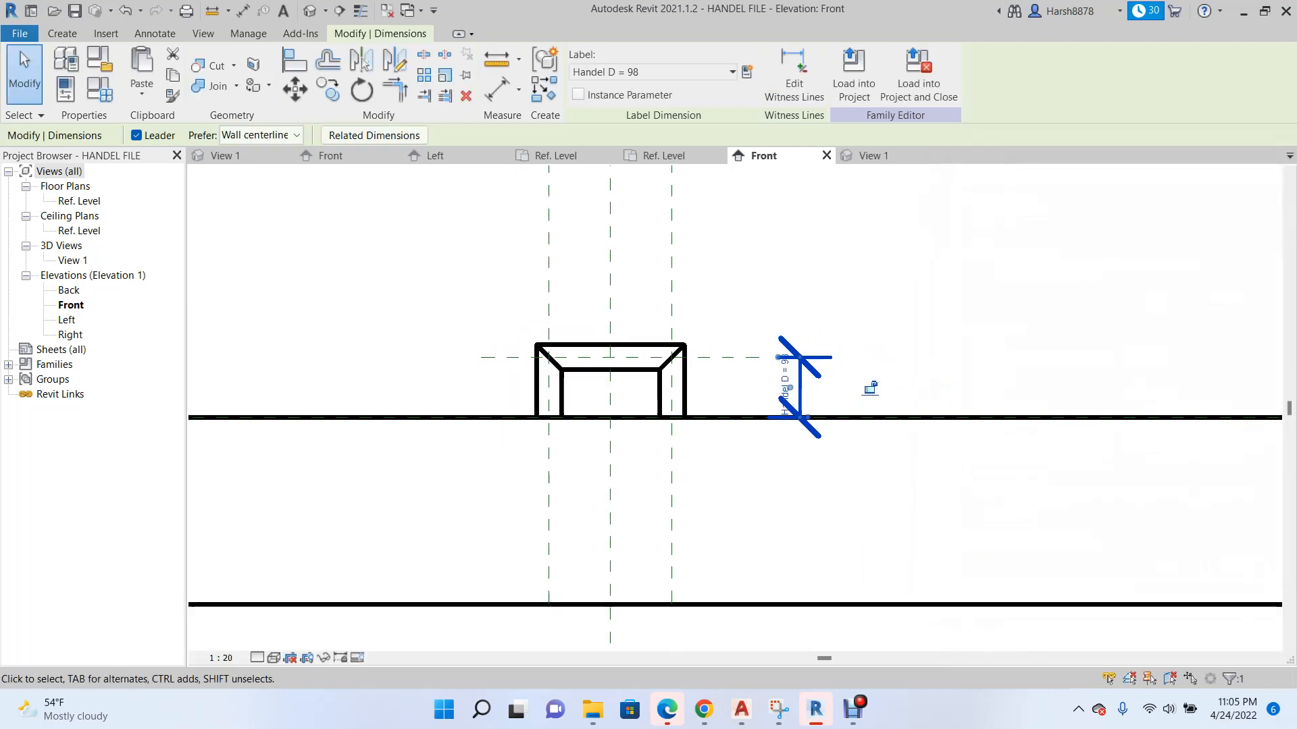
Test the Handel D parameter at 80 and set it to 50 in the family types.
left_click(99, 89)
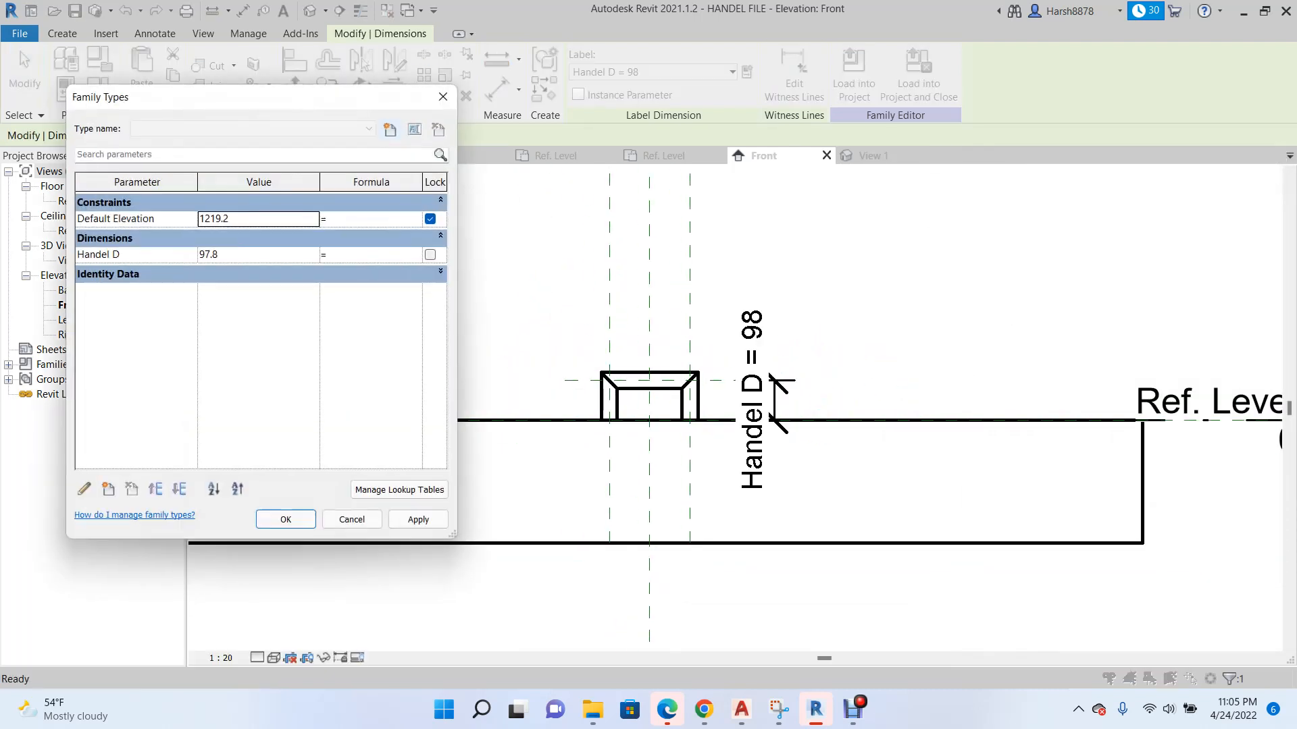
double_click(226, 255)
left_click(418, 519)
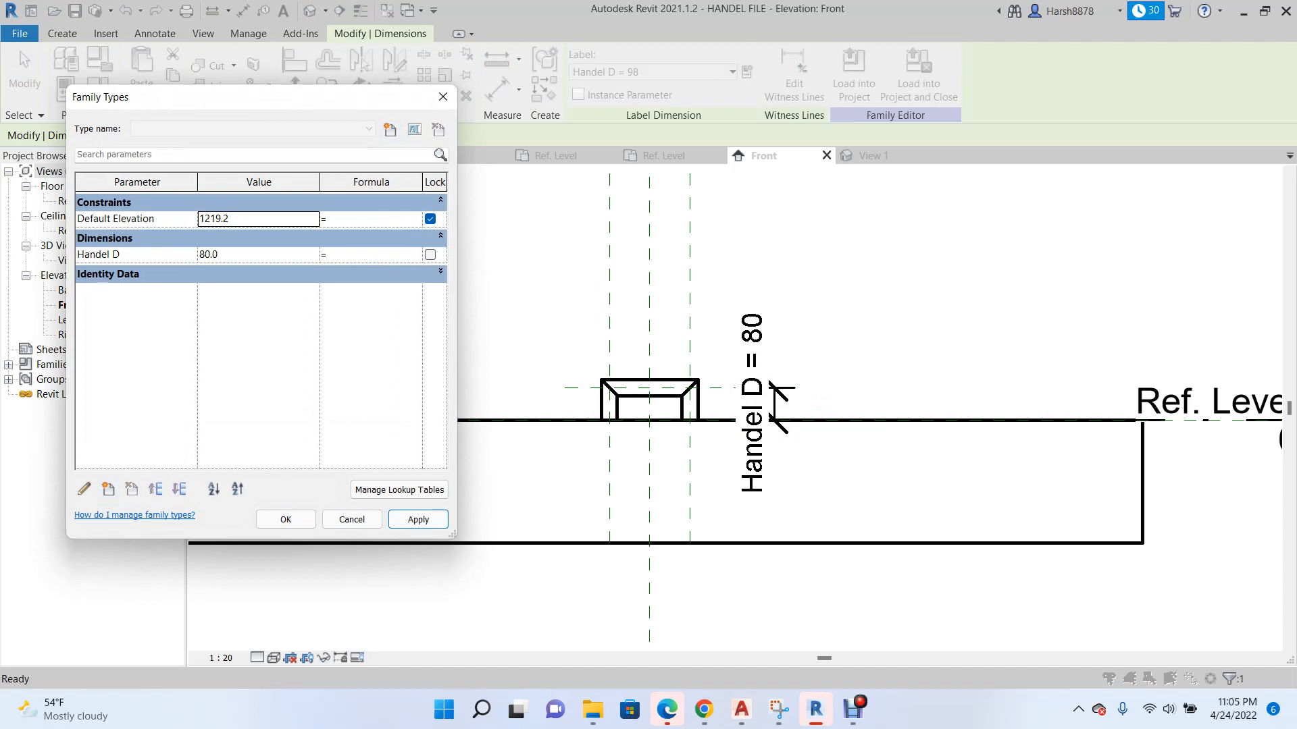
double_click(226, 254)
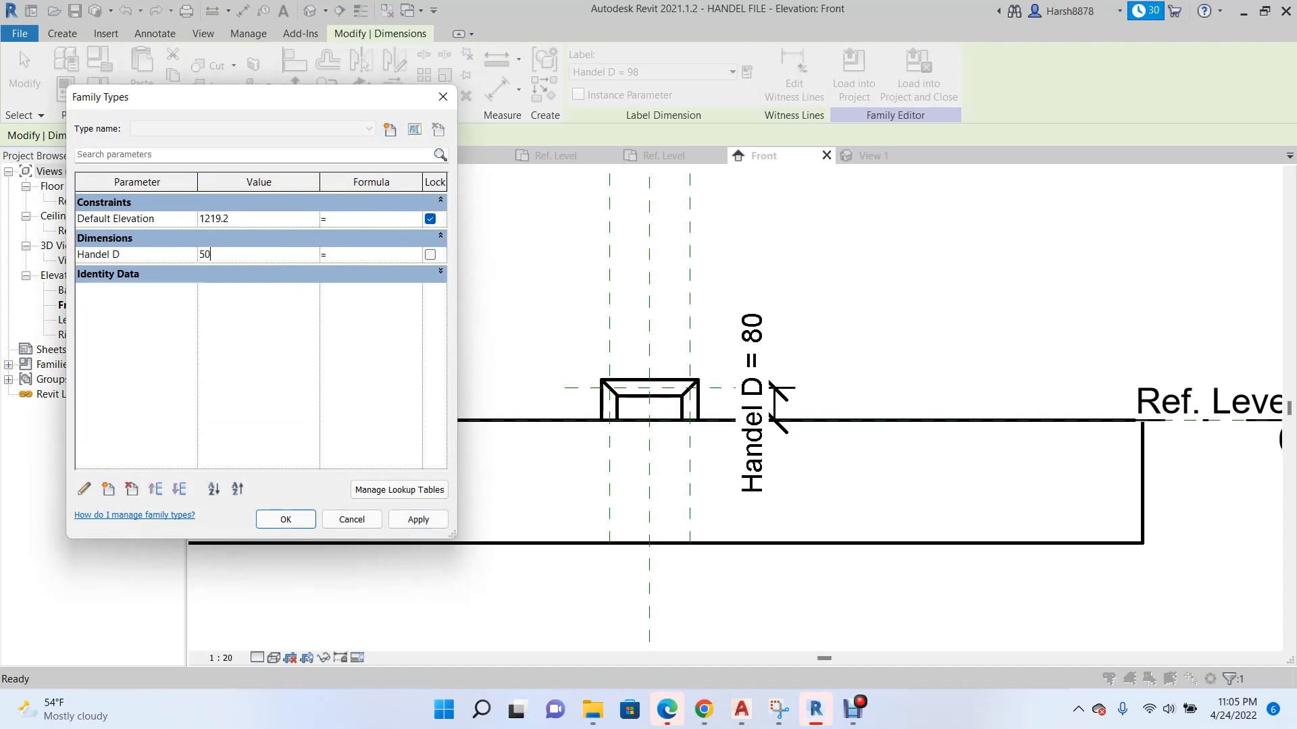
left_click(418, 519)
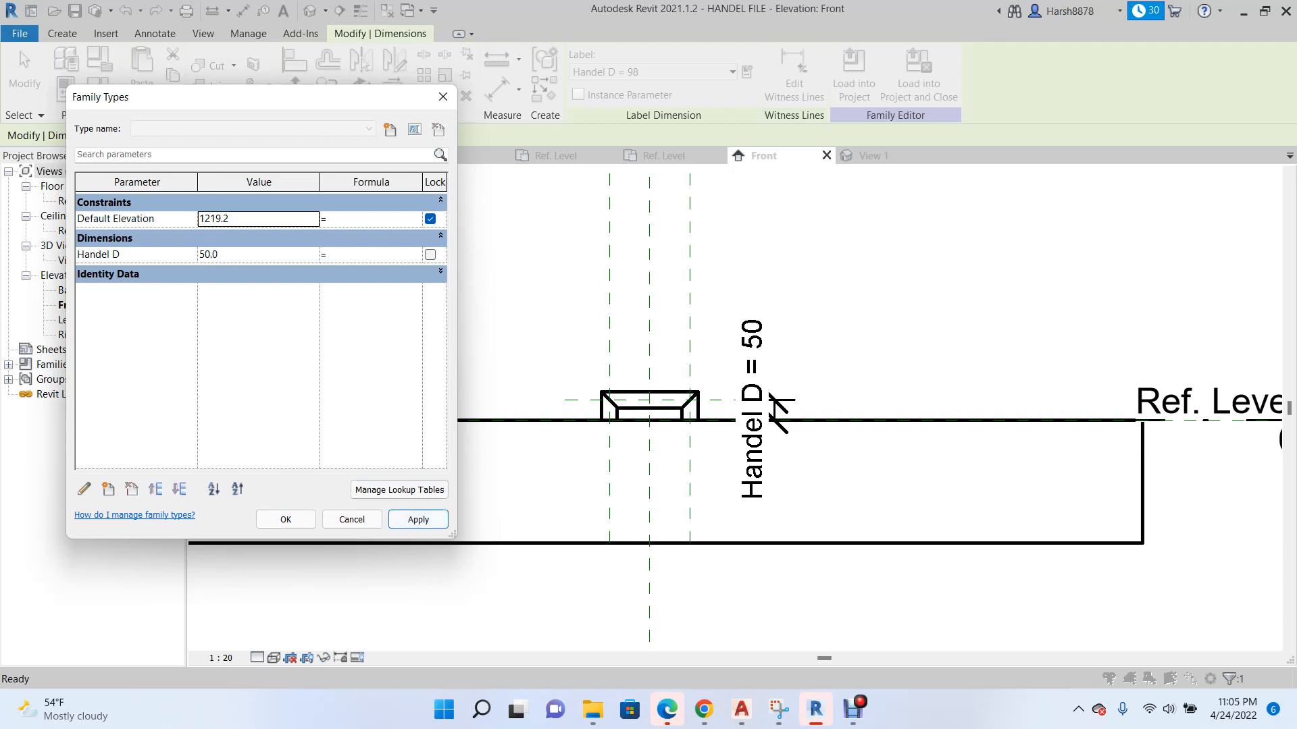
left_click(286, 519)
scroll(486, 433, "down", 1)
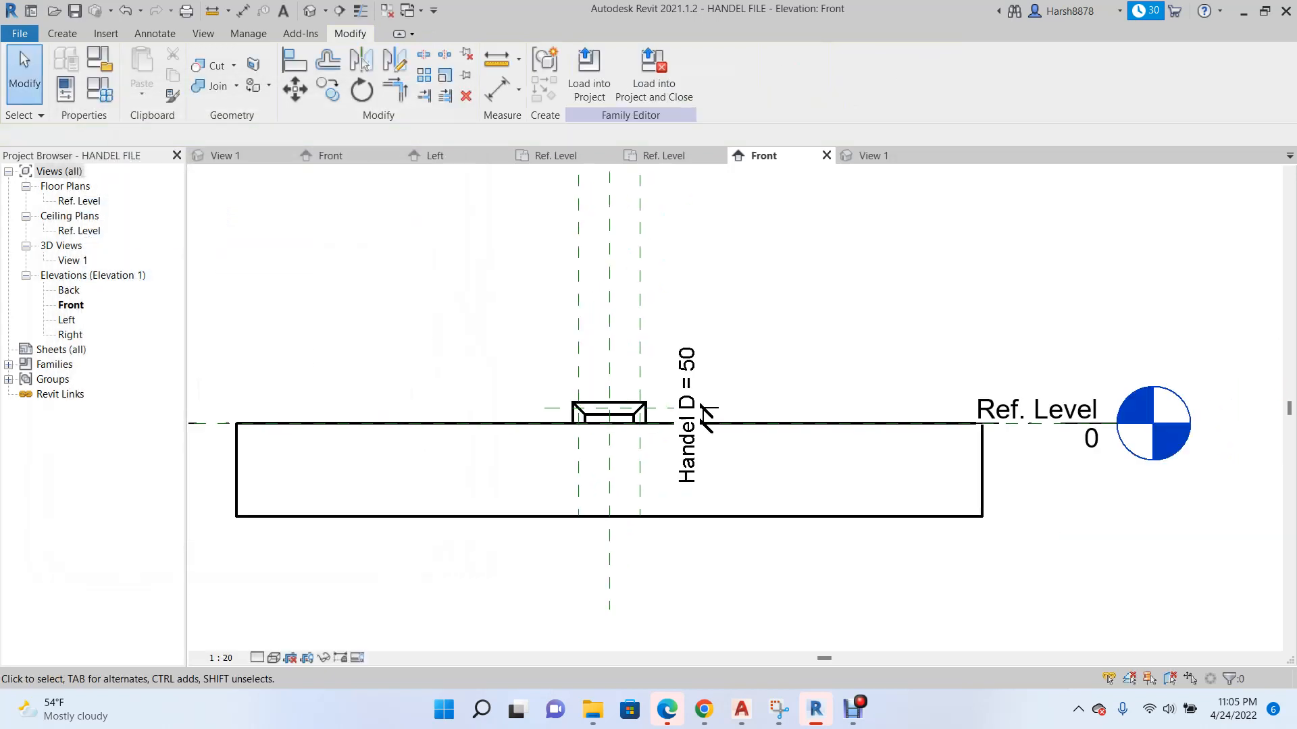
scroll(632, 205, "up", 1)
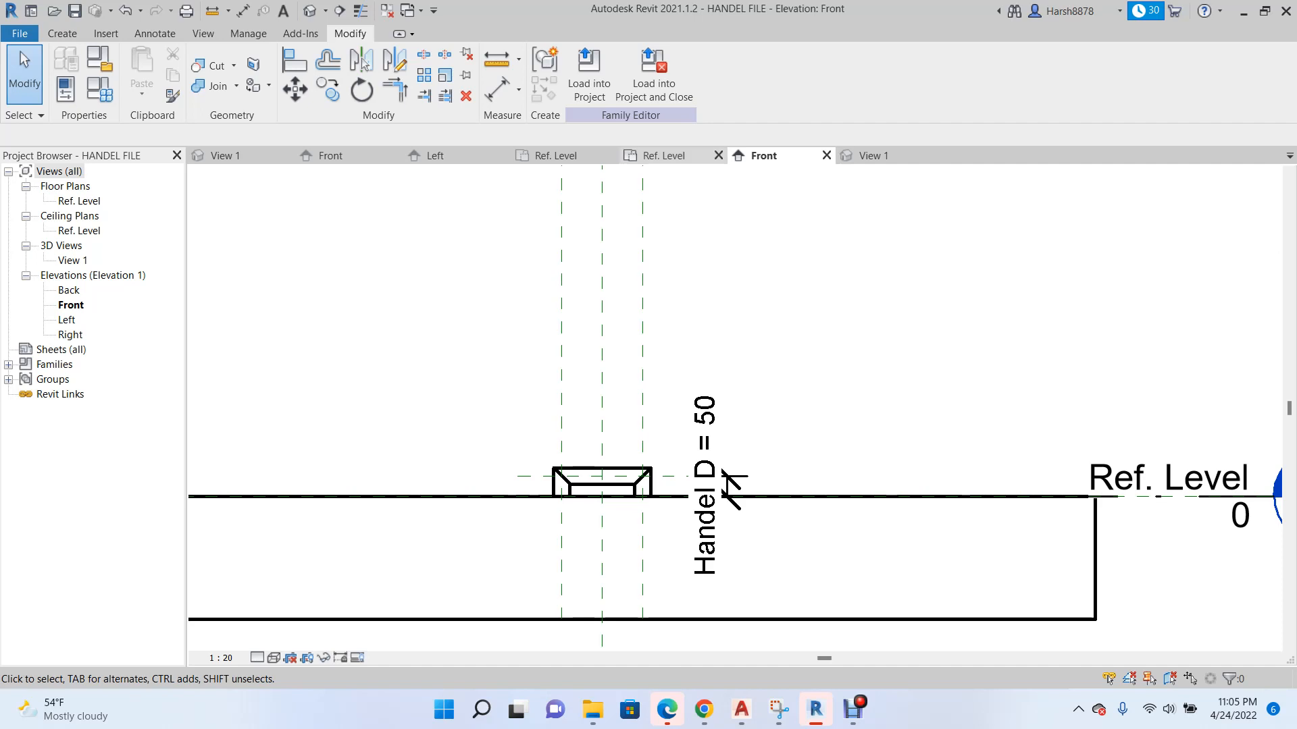
Label the handle's overall width dimension in the Ref. Level plan with a new family type parameter named Handel W.
left_click(665, 155)
scroll(638, 304, "up", 3)
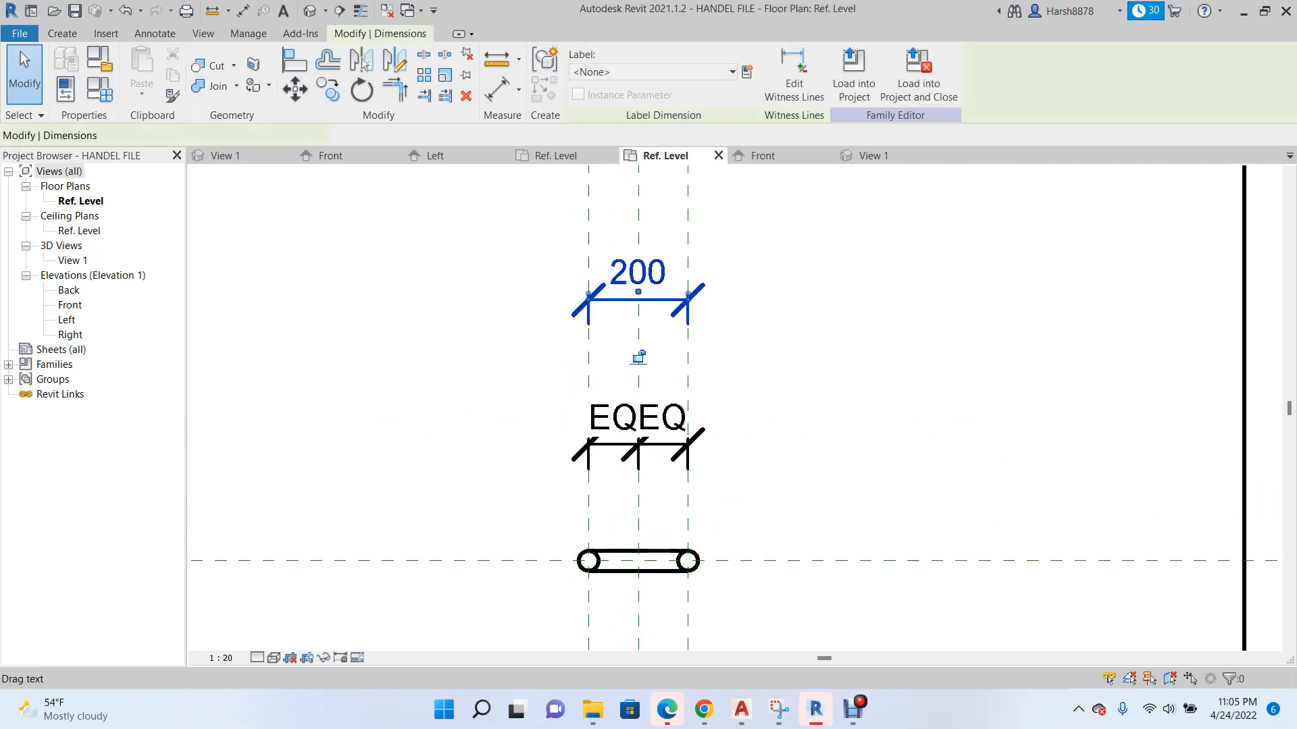
left_click(746, 72)
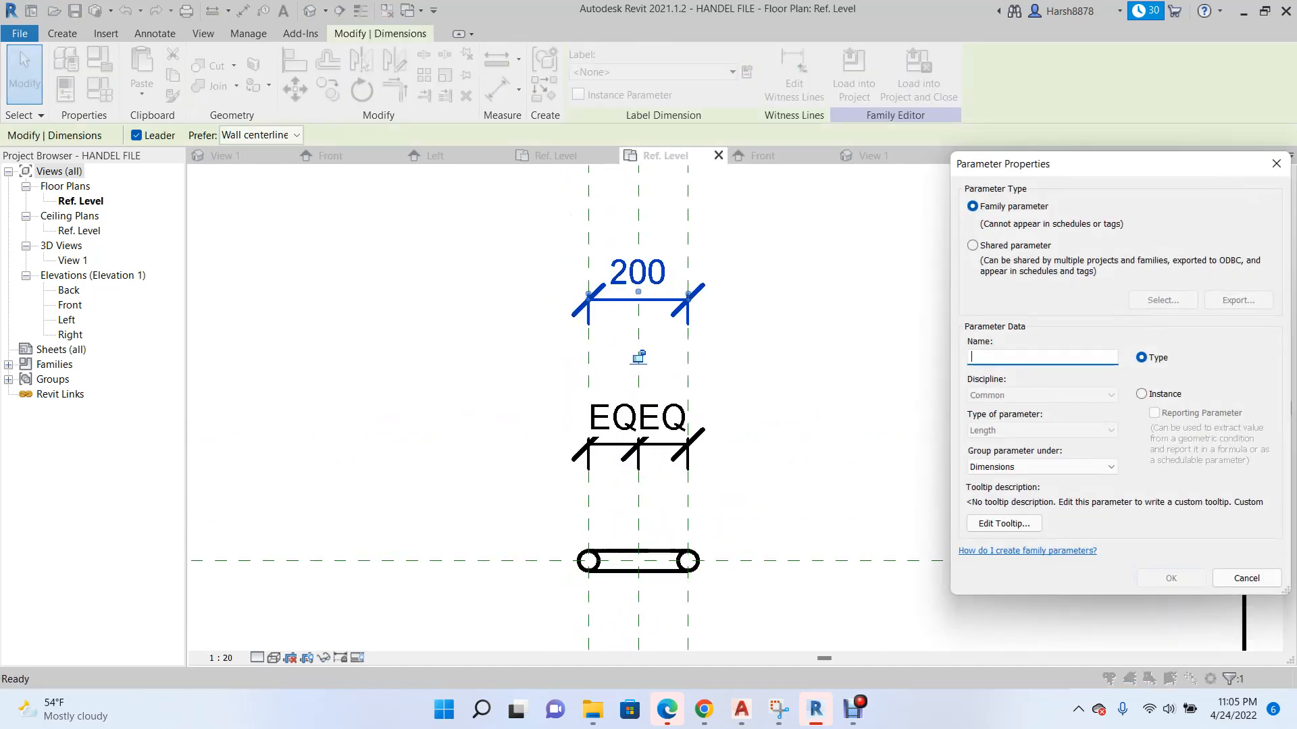
type("H")
key("Return")
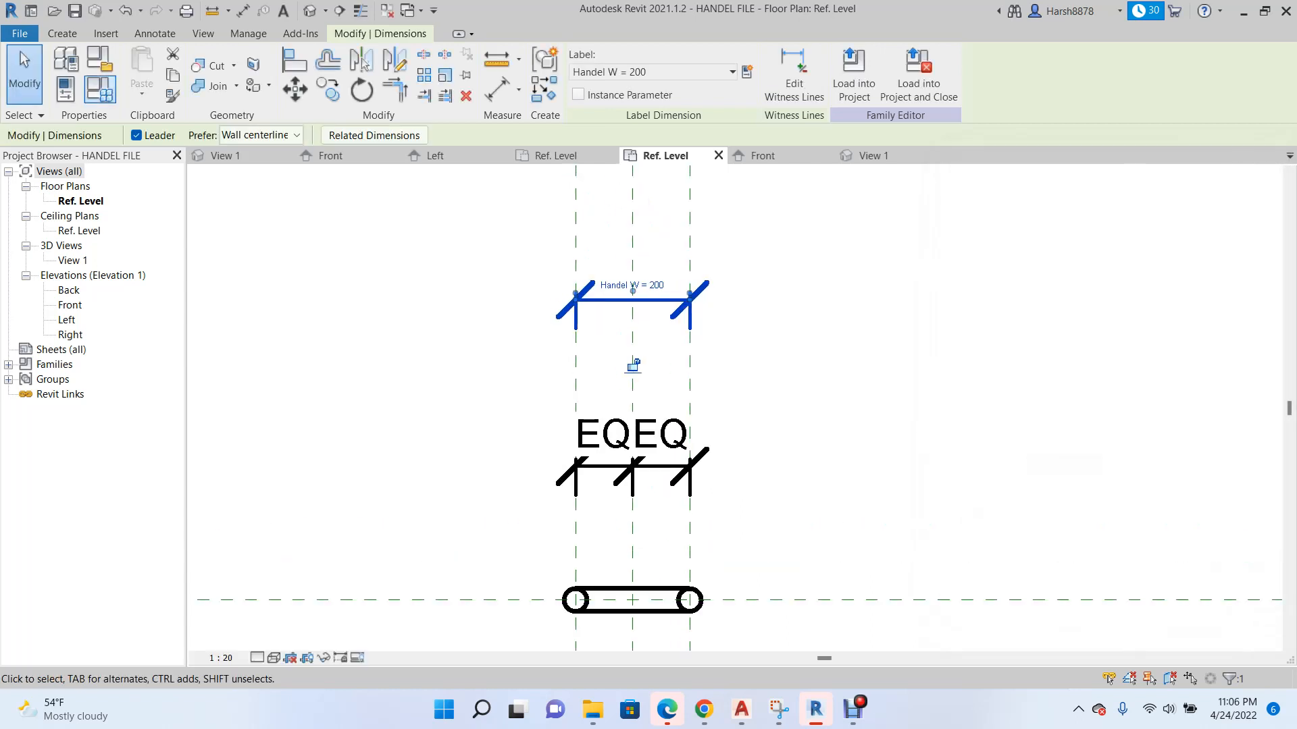
Set the Handel W parameter to 400 in the family types and apply it to the handle.
left_click(100, 89)
left_click(258, 271)
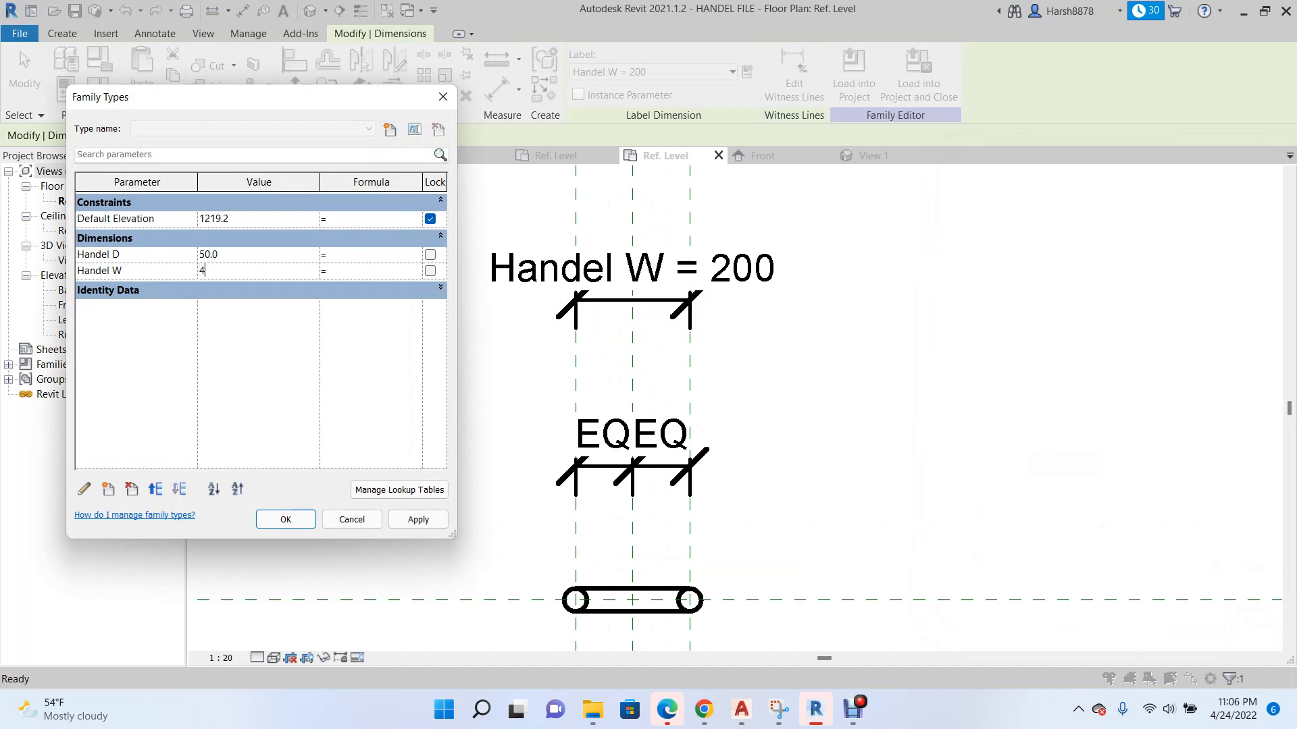
left_click(418, 519)
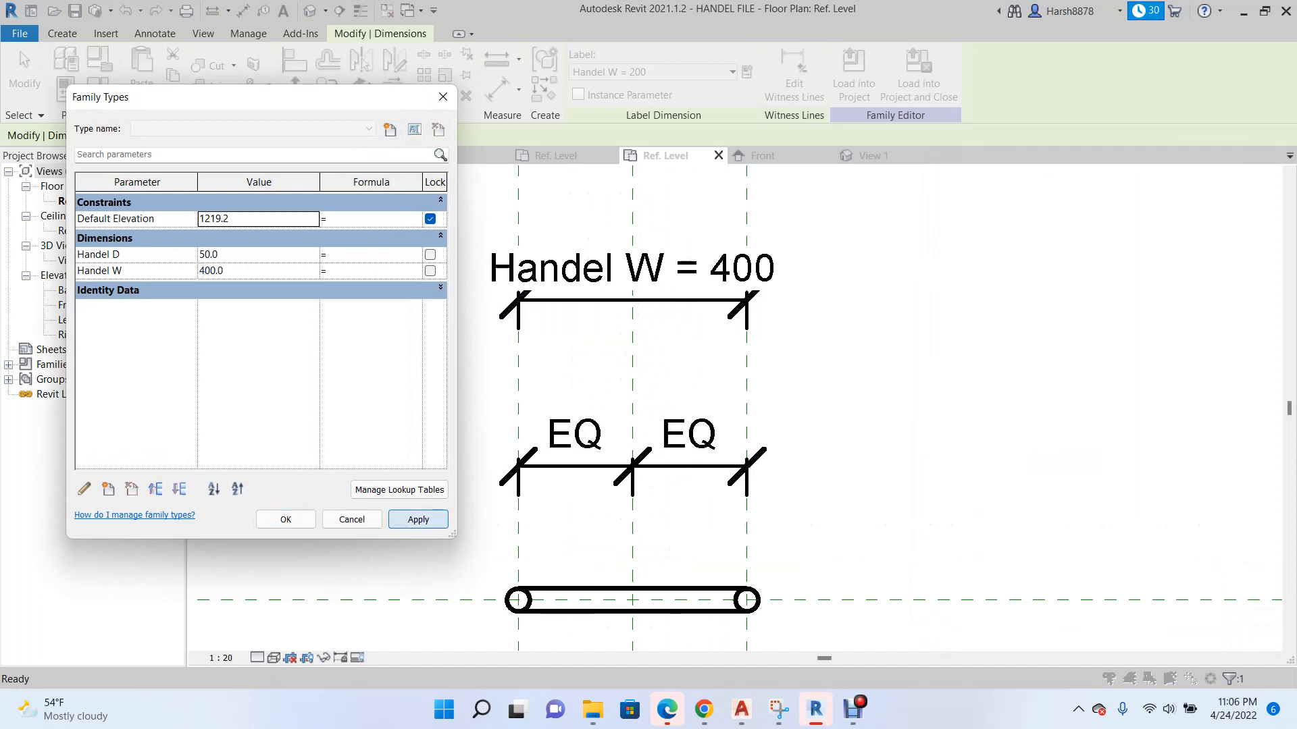
left_click(286, 519)
scroll(619, 435, "down", 3)
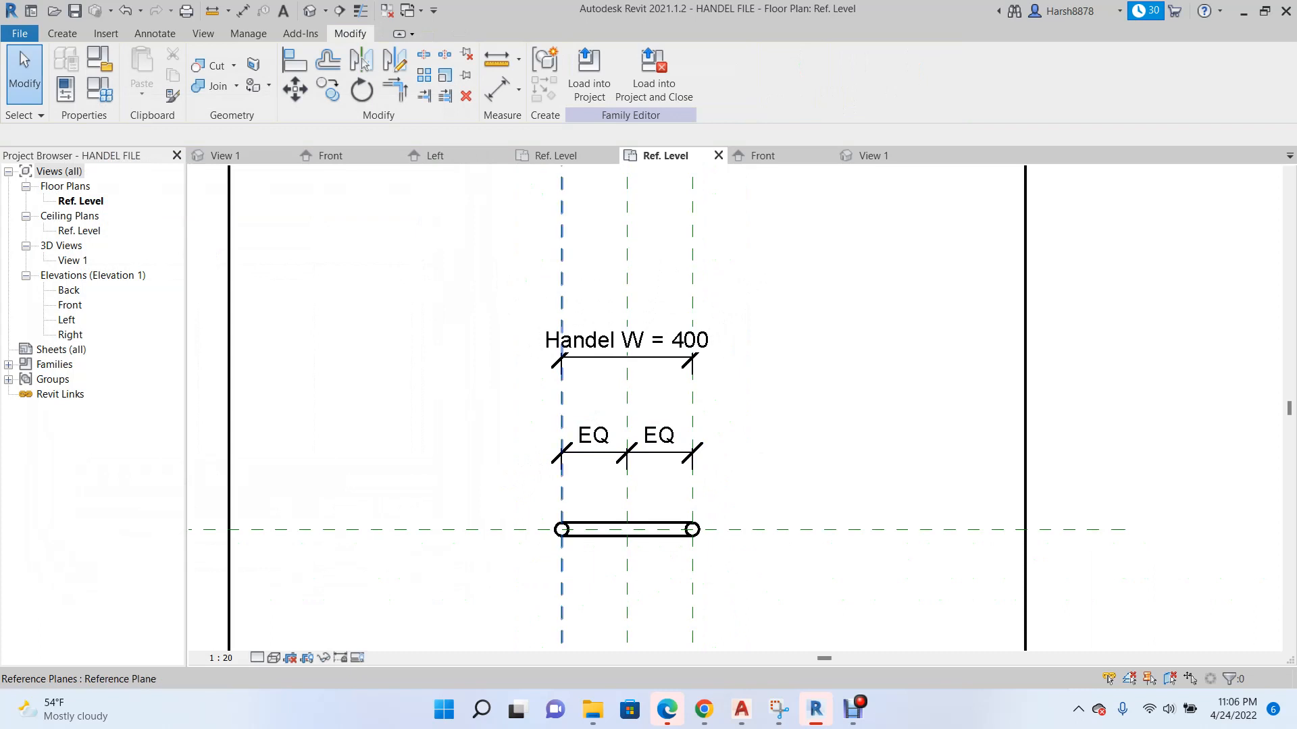
Load the handle into the cabinet family, overwriting the existing version, and check the handles from the front and in isometric view.
left_click(589, 74)
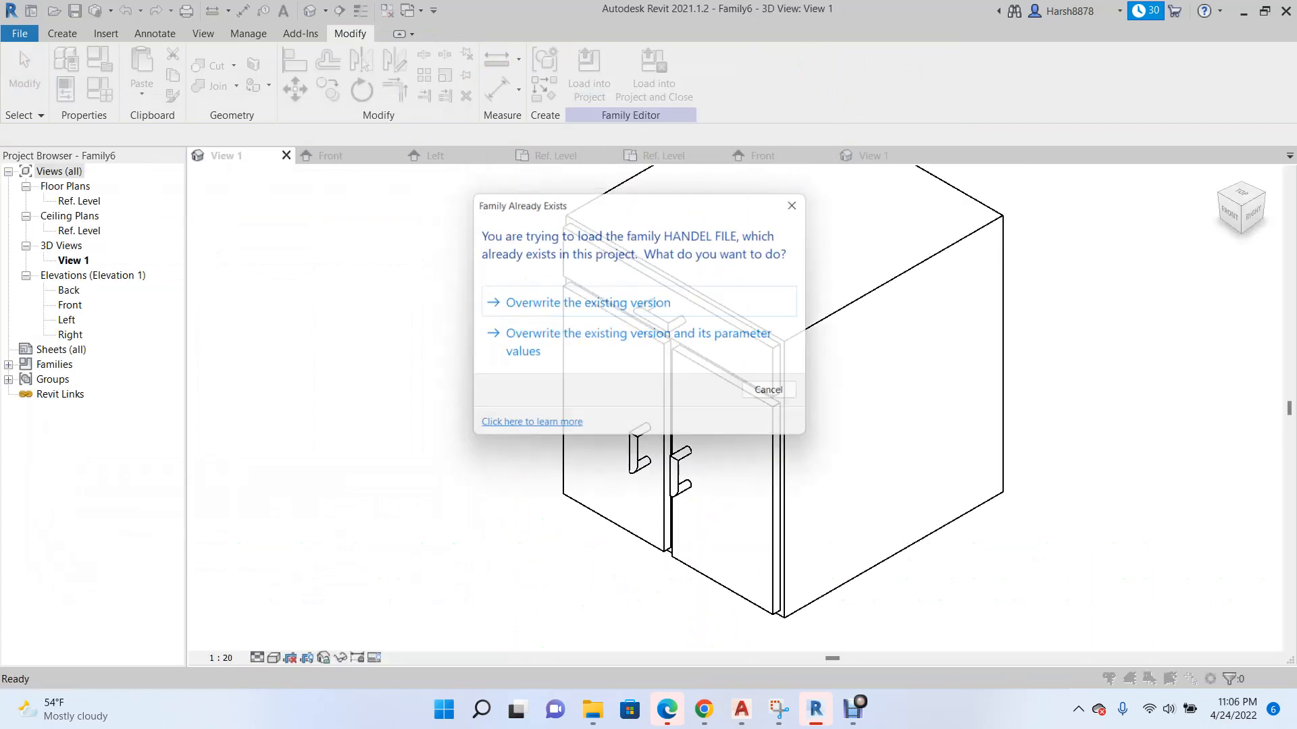
left_click(594, 304)
scroll(611, 442, "down", 2)
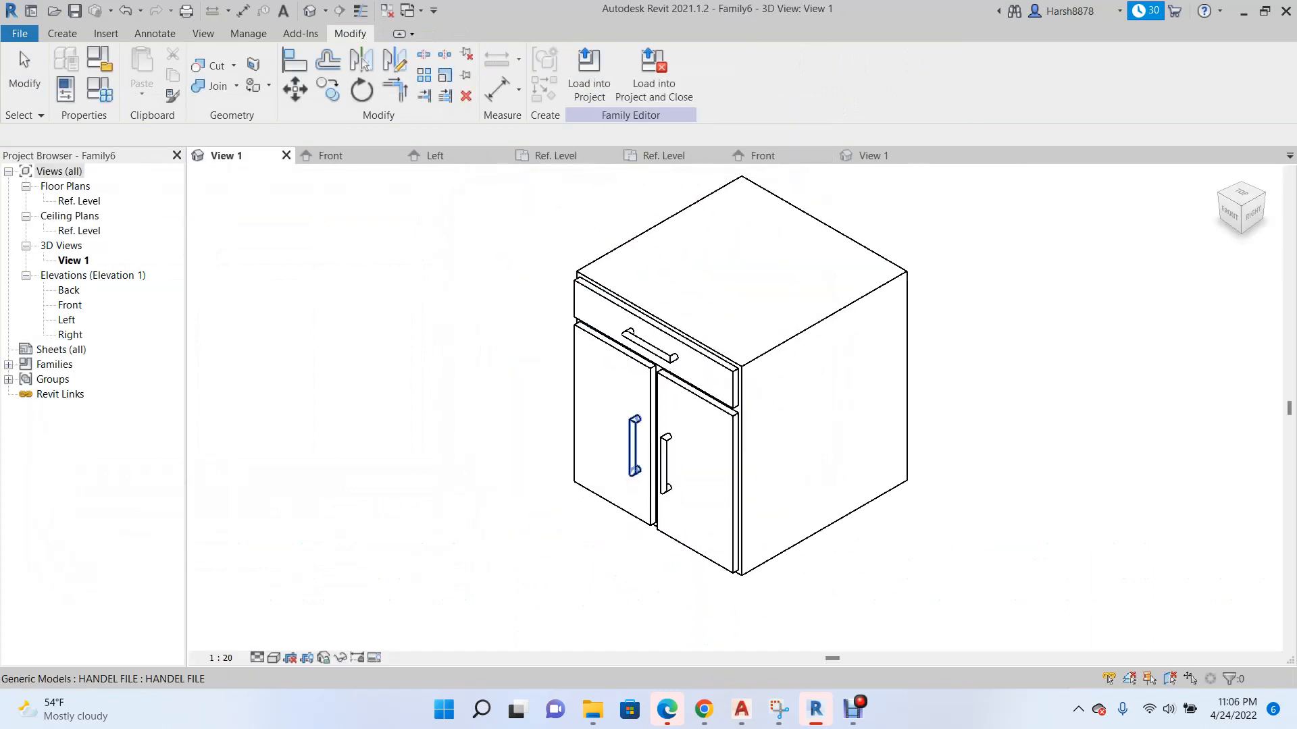
scroll(622, 469, "up", 3)
scroll(719, 451, "down", 3)
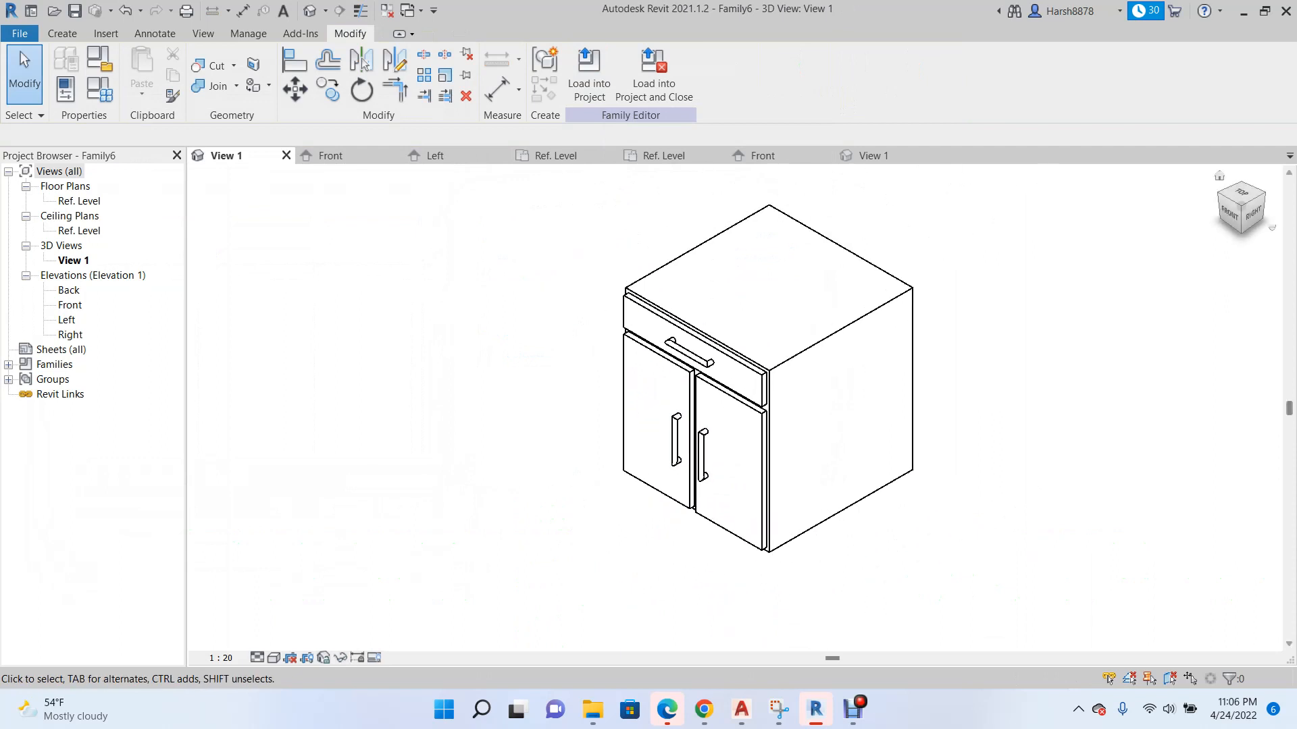
left_click(1230, 214)
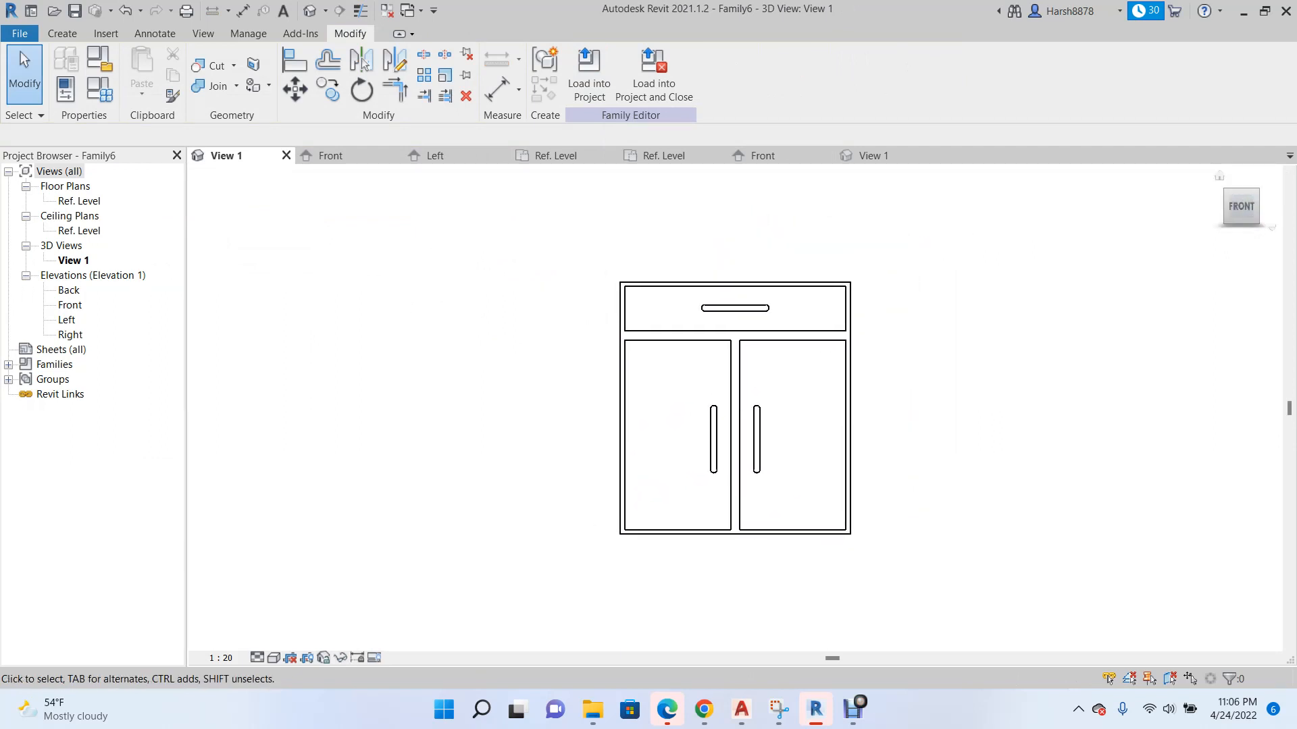
left_click(1255, 192)
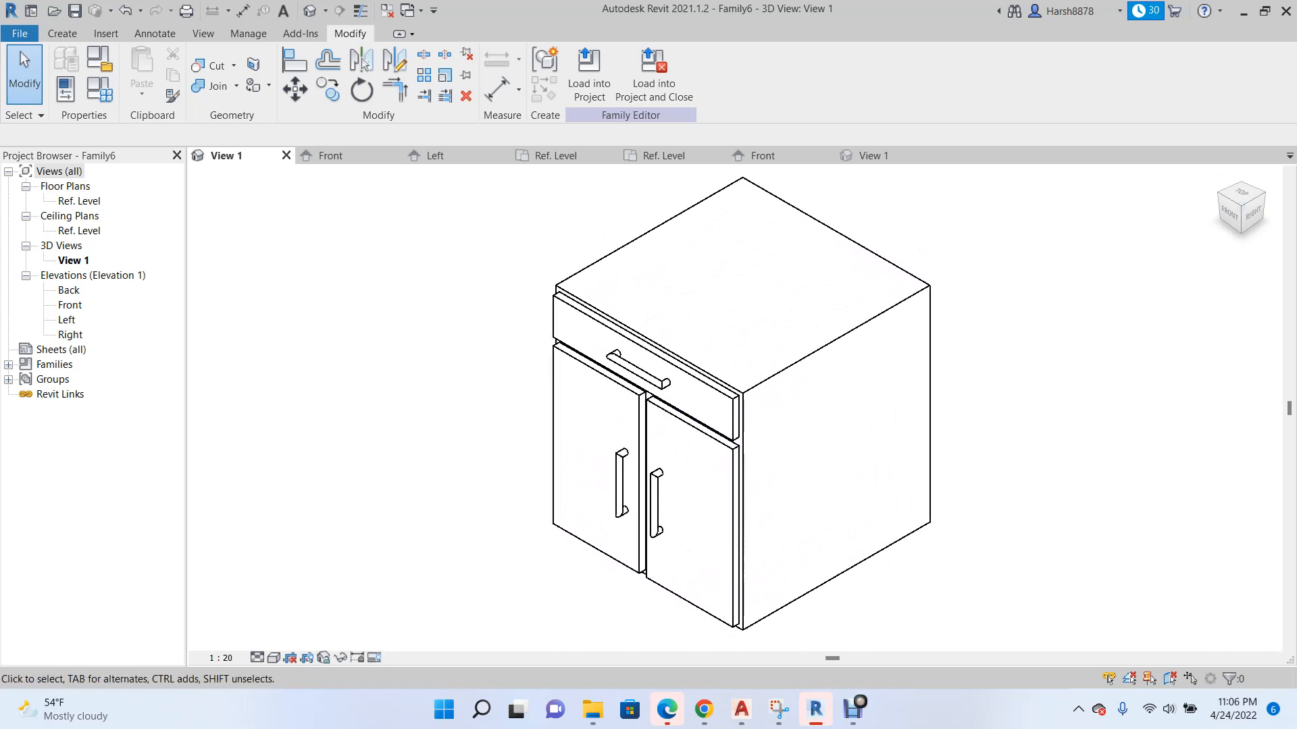
scroll(443, 370, "down", 2)
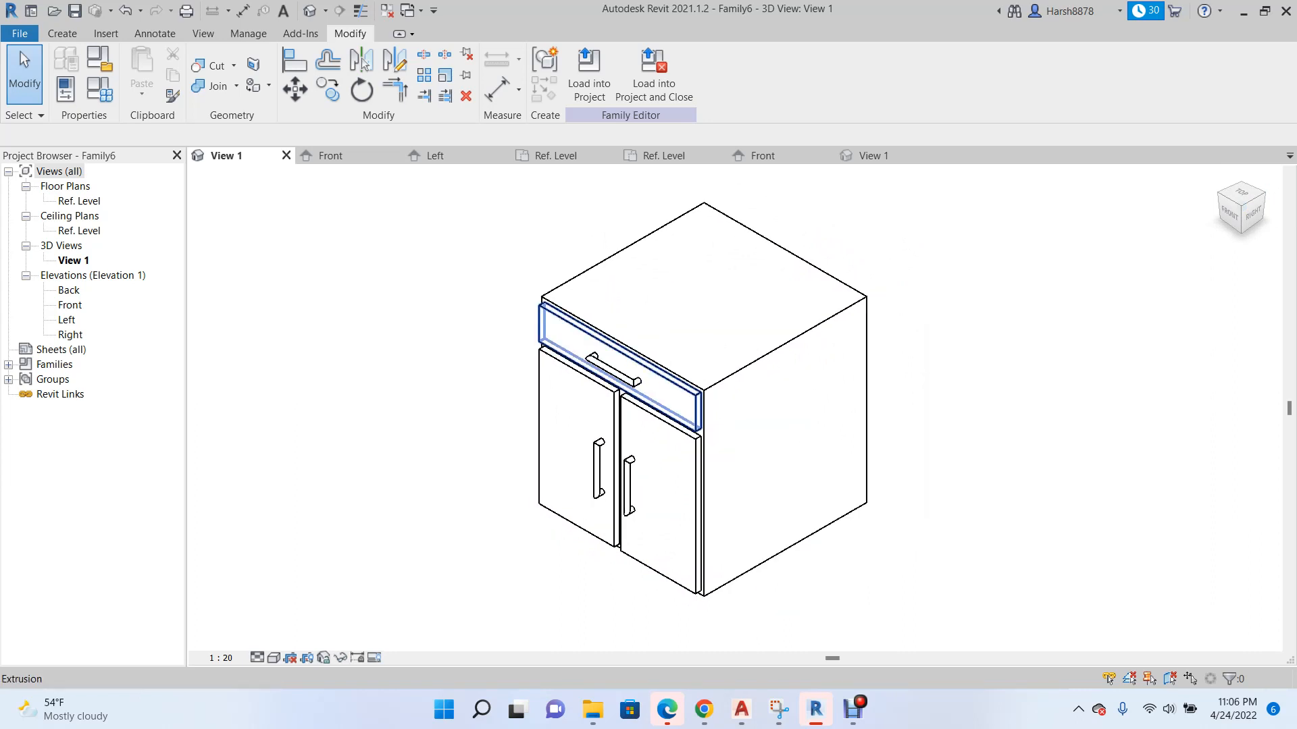
Select the drawer front extrusion in the cabinet's 3D view and display its properties.
left_click(560, 331)
scroll(500, 409, "down", 1)
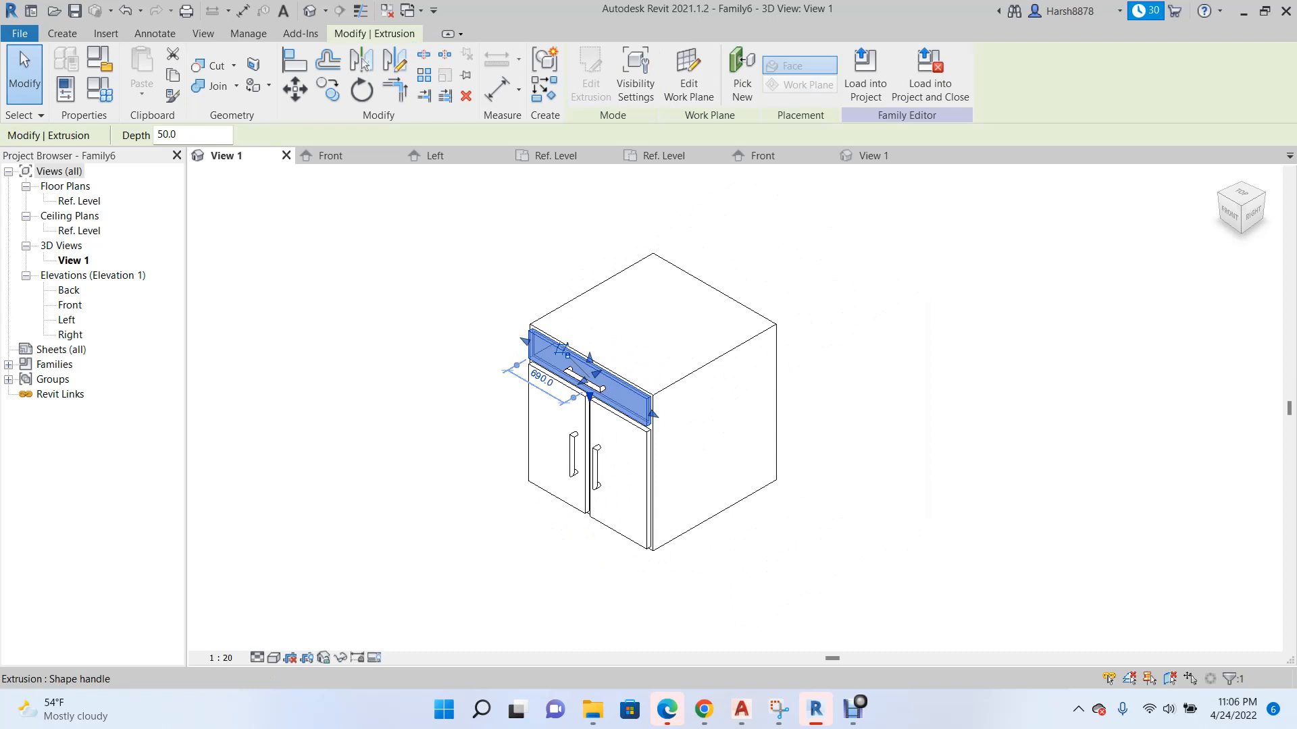
scroll(563, 399, "up", 2)
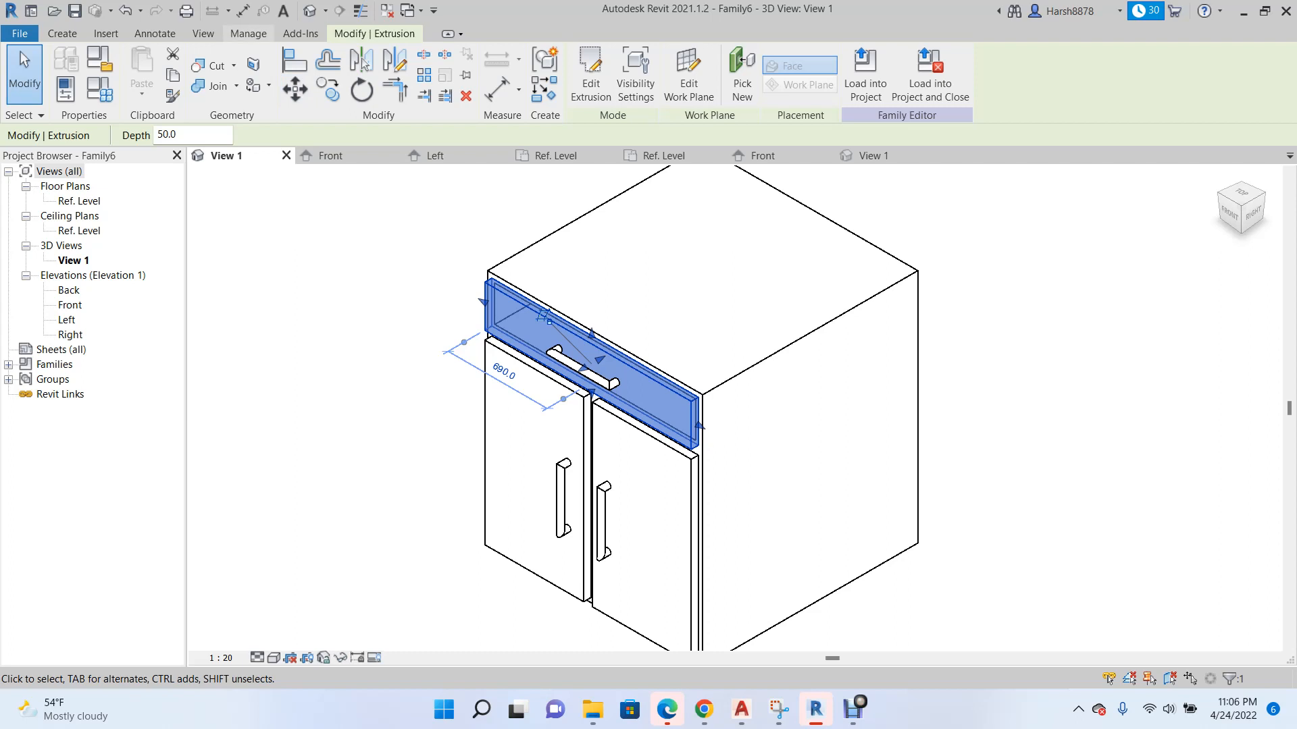
left_click(248, 33)
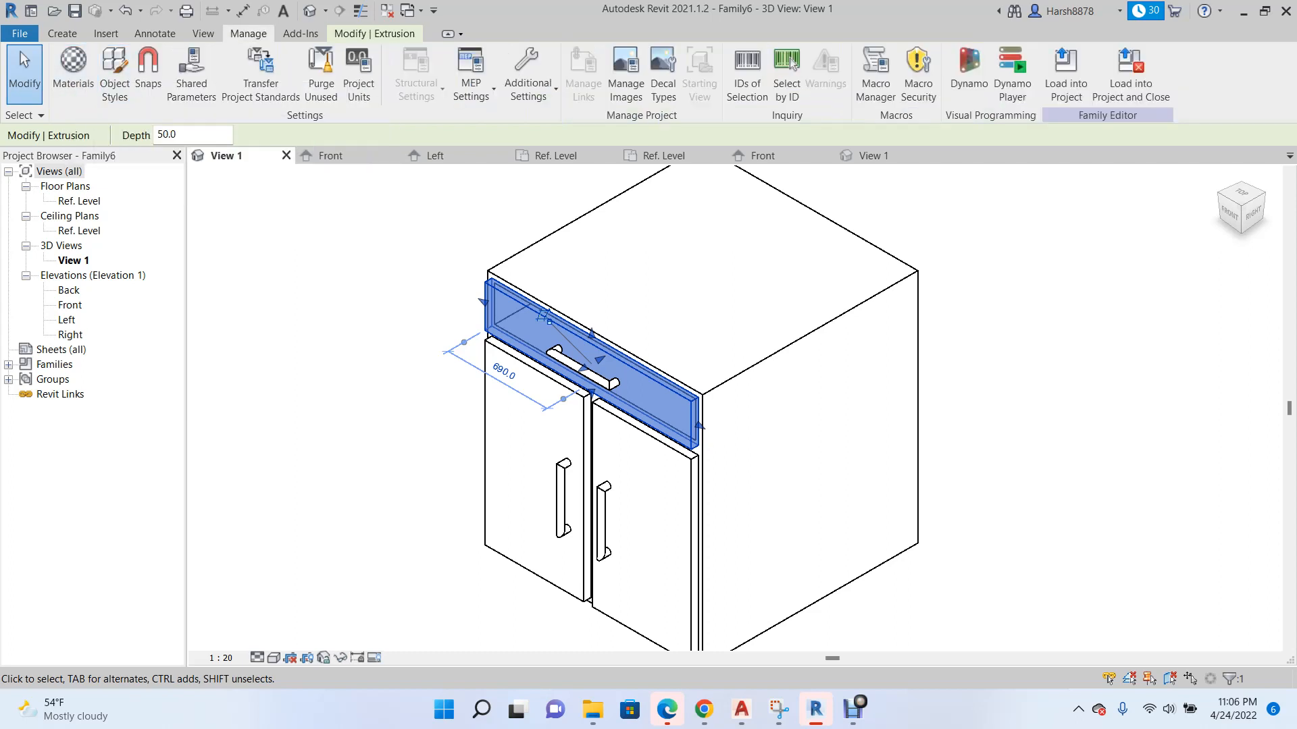
scroll(519, 374, "down", 2)
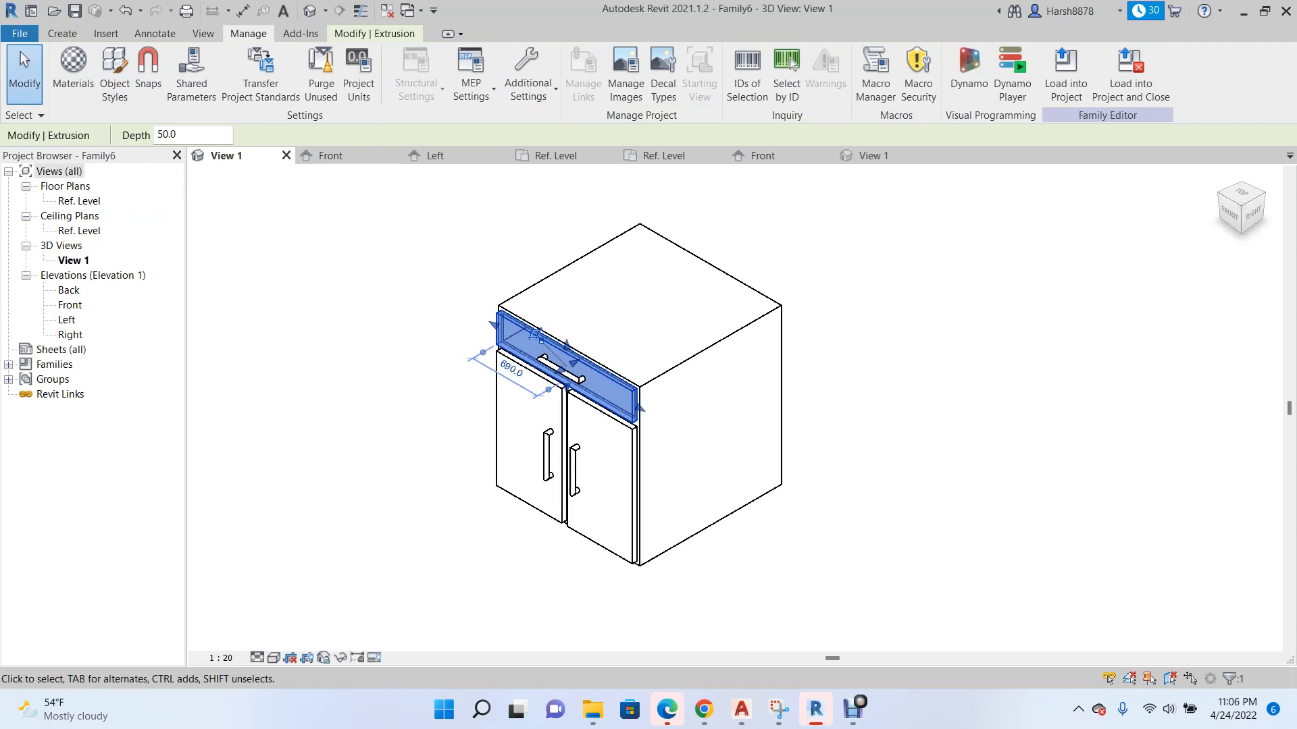
left_click(374, 33)
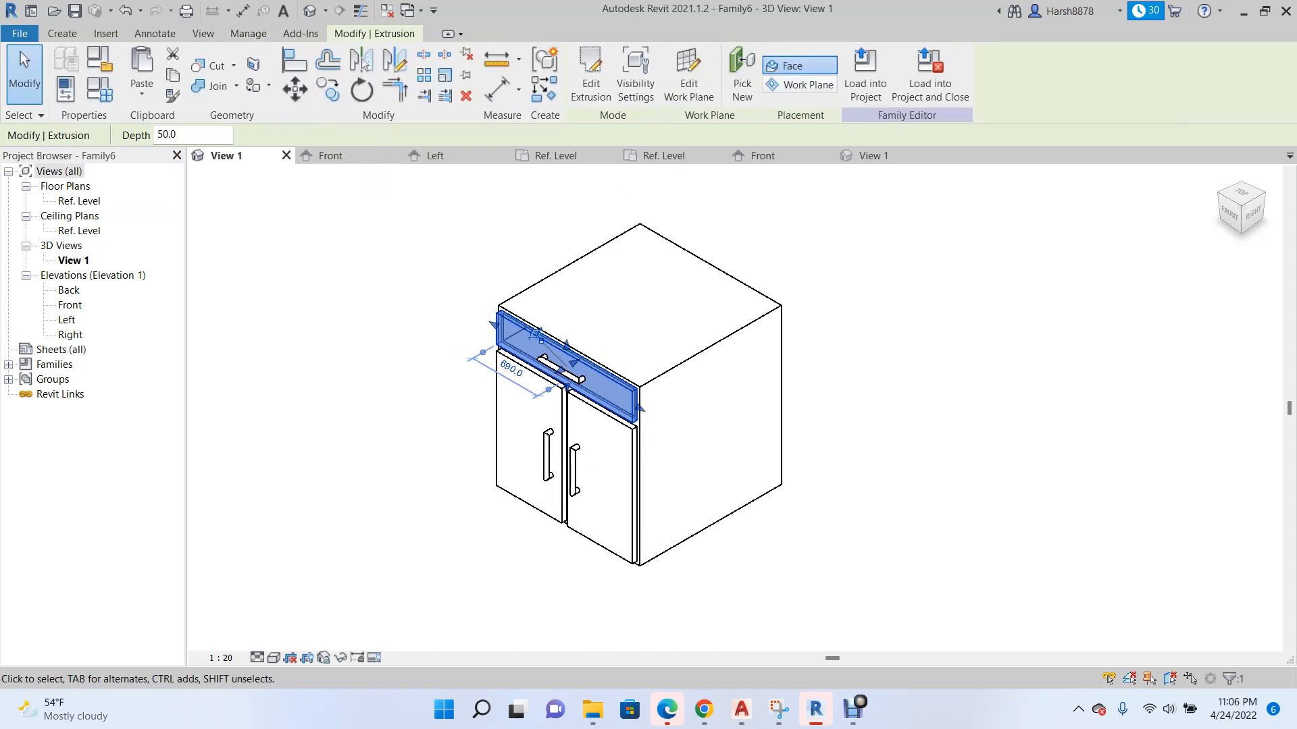
left_click(66, 89)
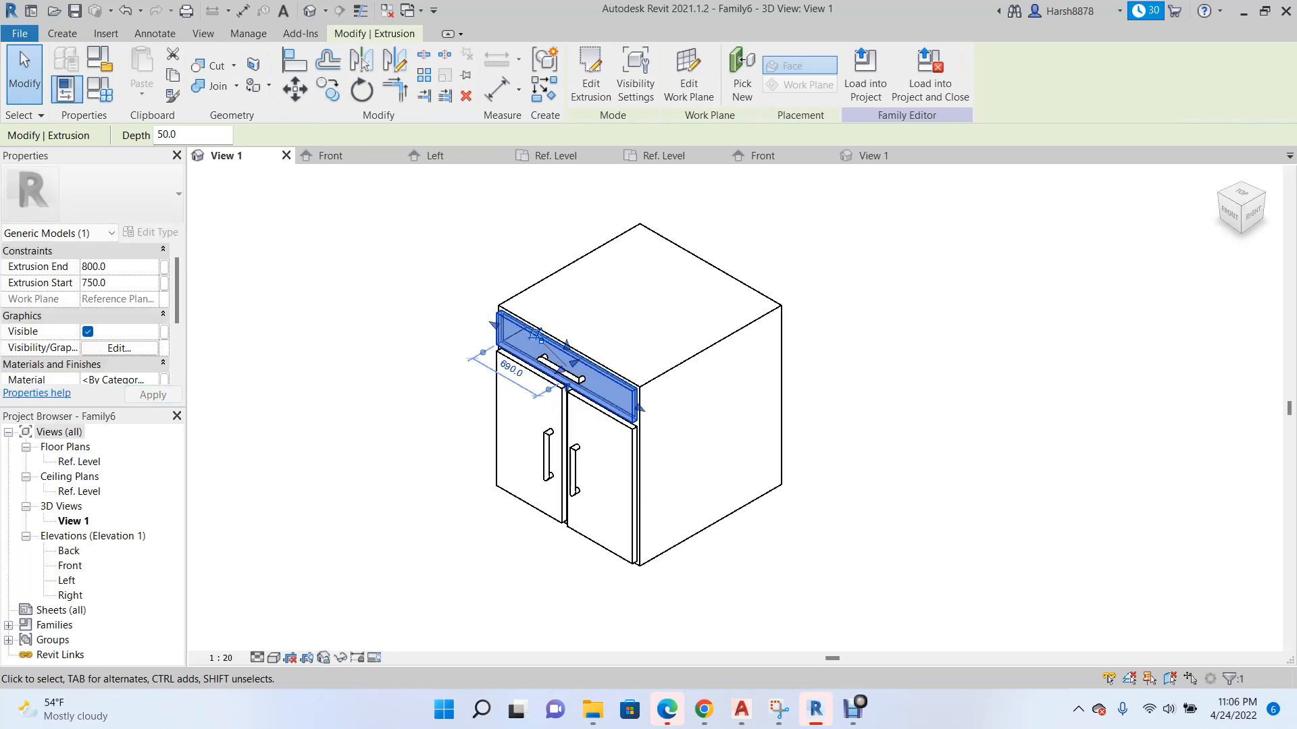
Add both doors to the selected drawer front and associate their material with a new family type parameter named Cabinet Door.
scroll(356, 378, "up", 3)
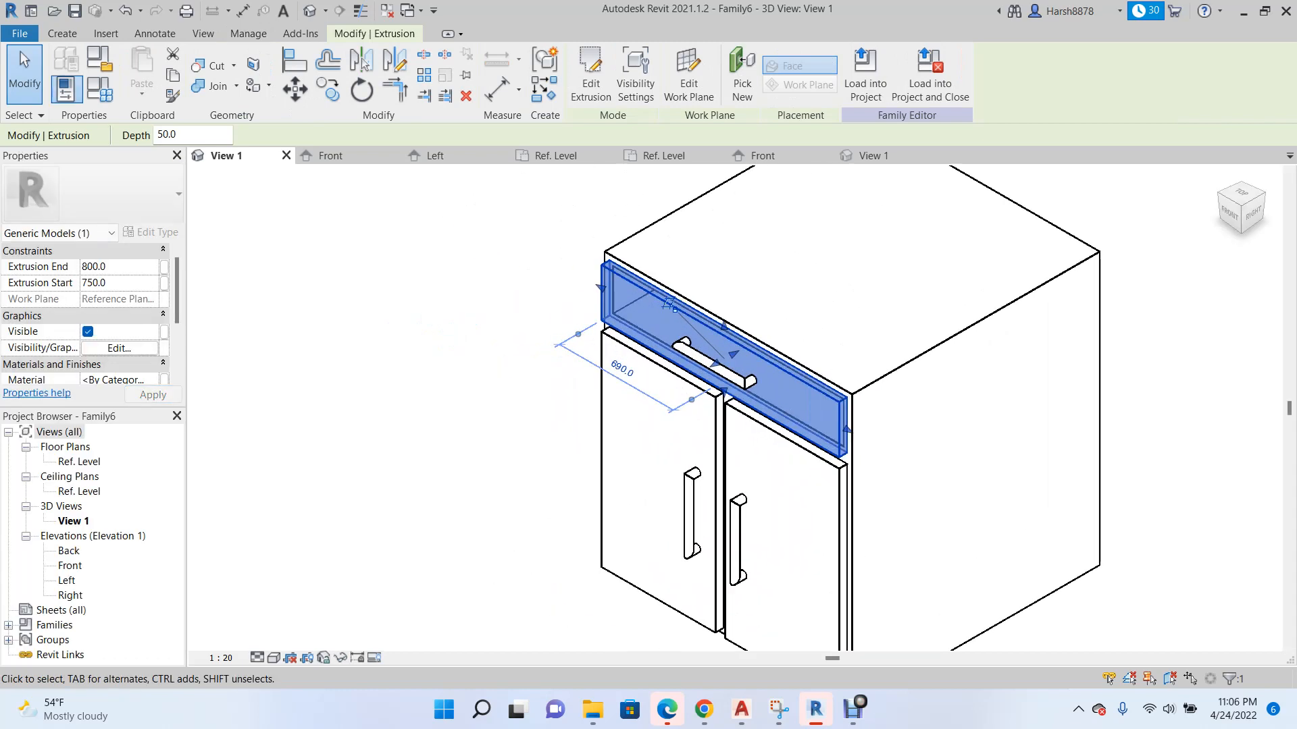
scroll(88, 317, "down", 3)
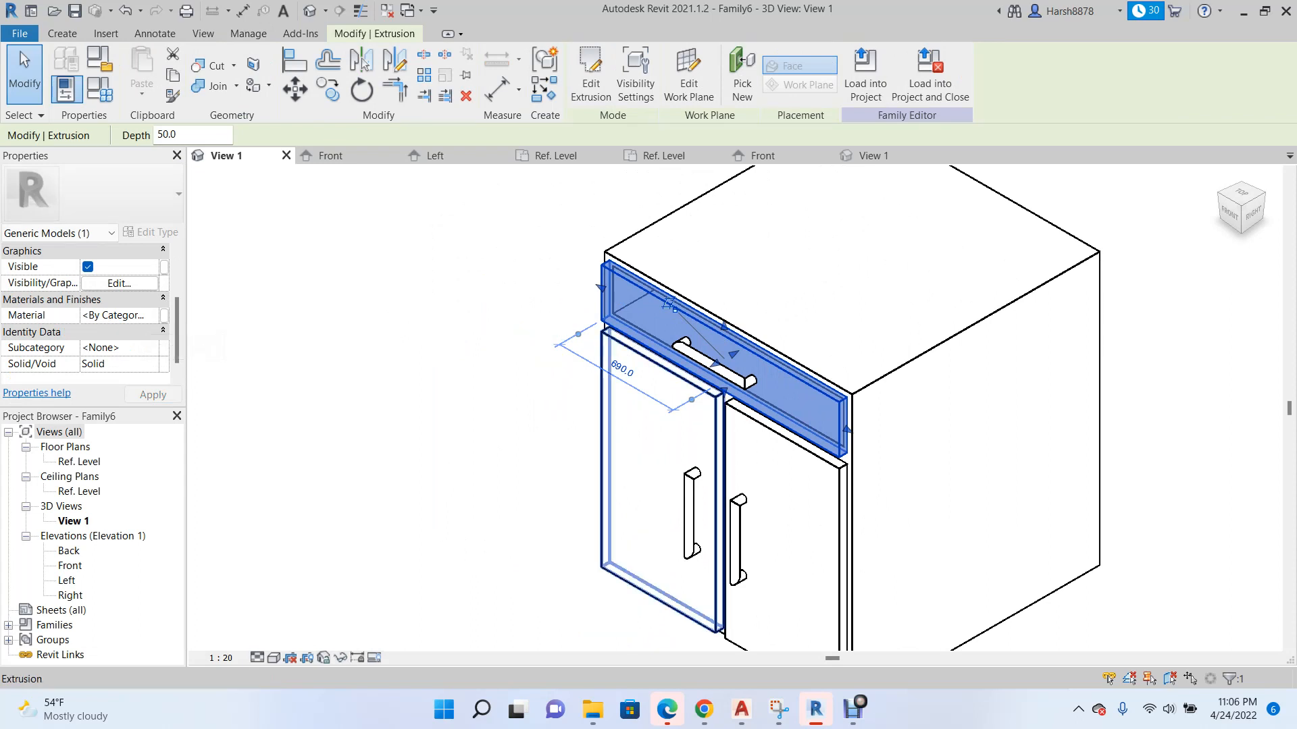
left_click(602, 432, "ctrl")
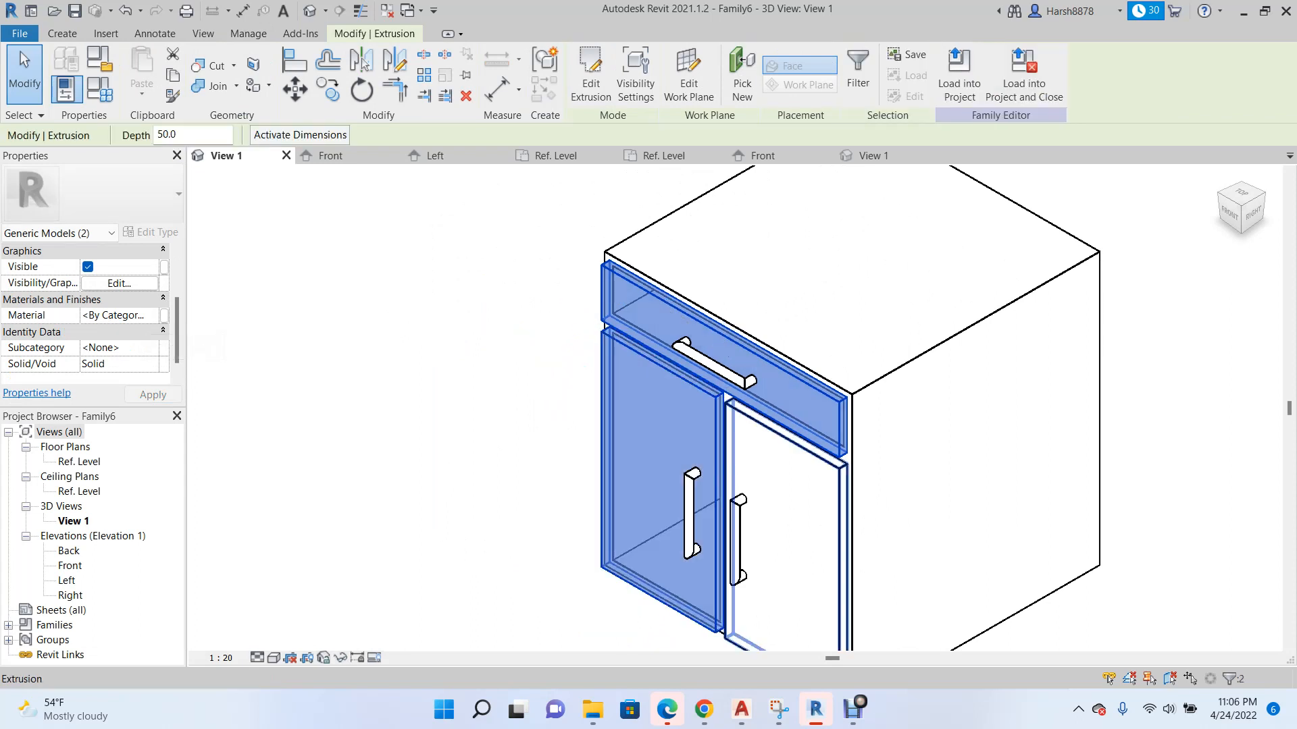
left_click(726, 466, "ctrl")
left_click(164, 316)
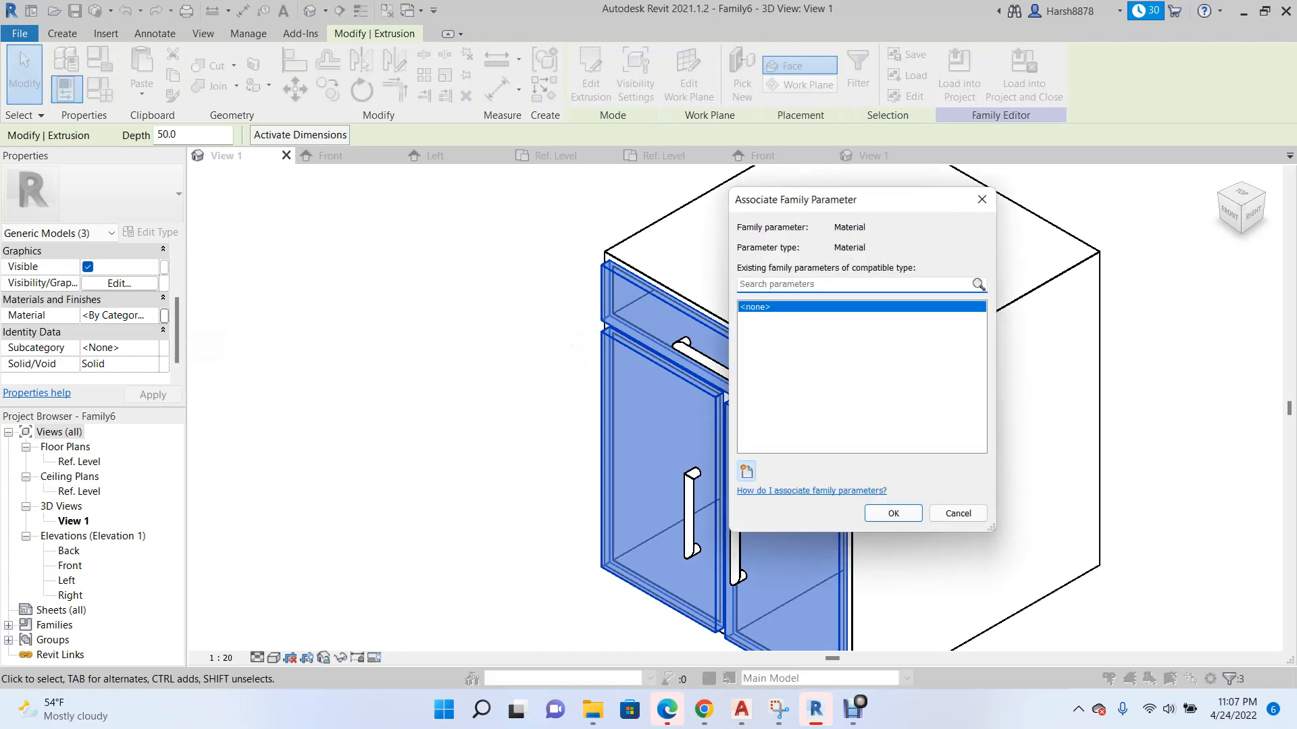
left_click(746, 471)
type("Cabinet Door")
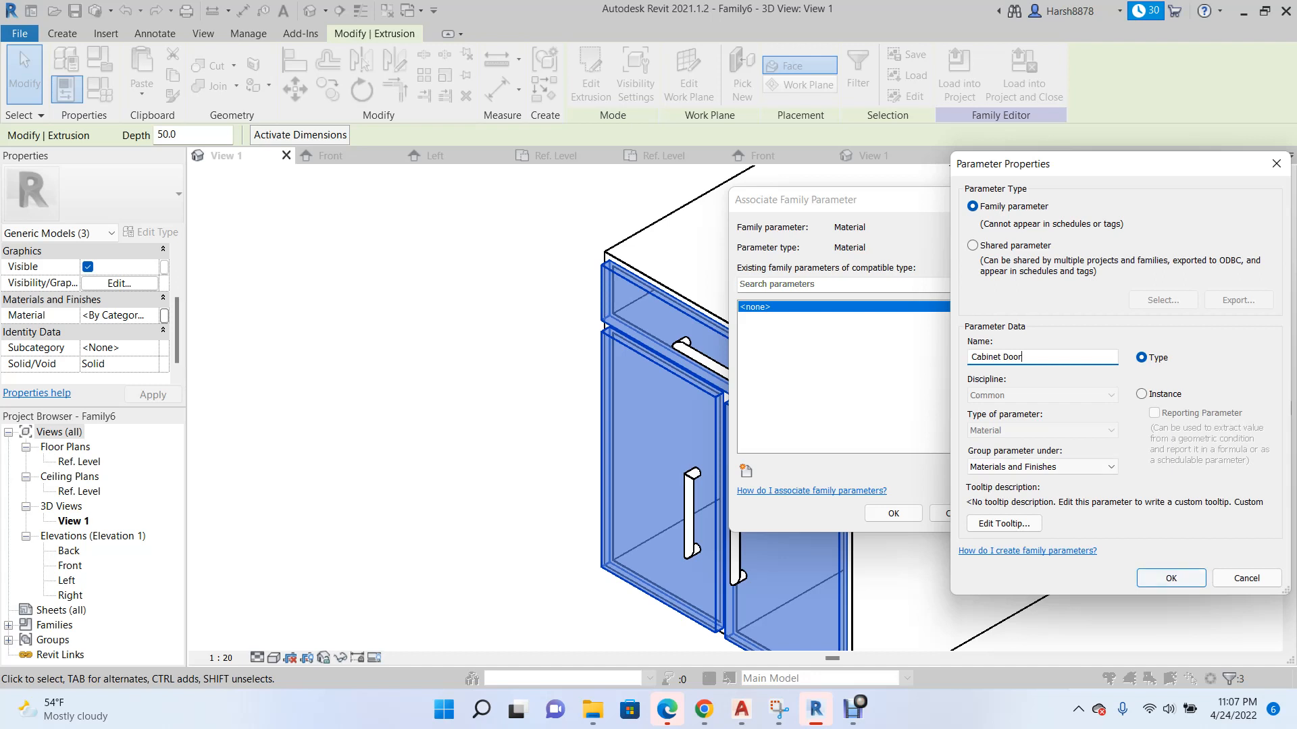
key("Return")
key("Return")
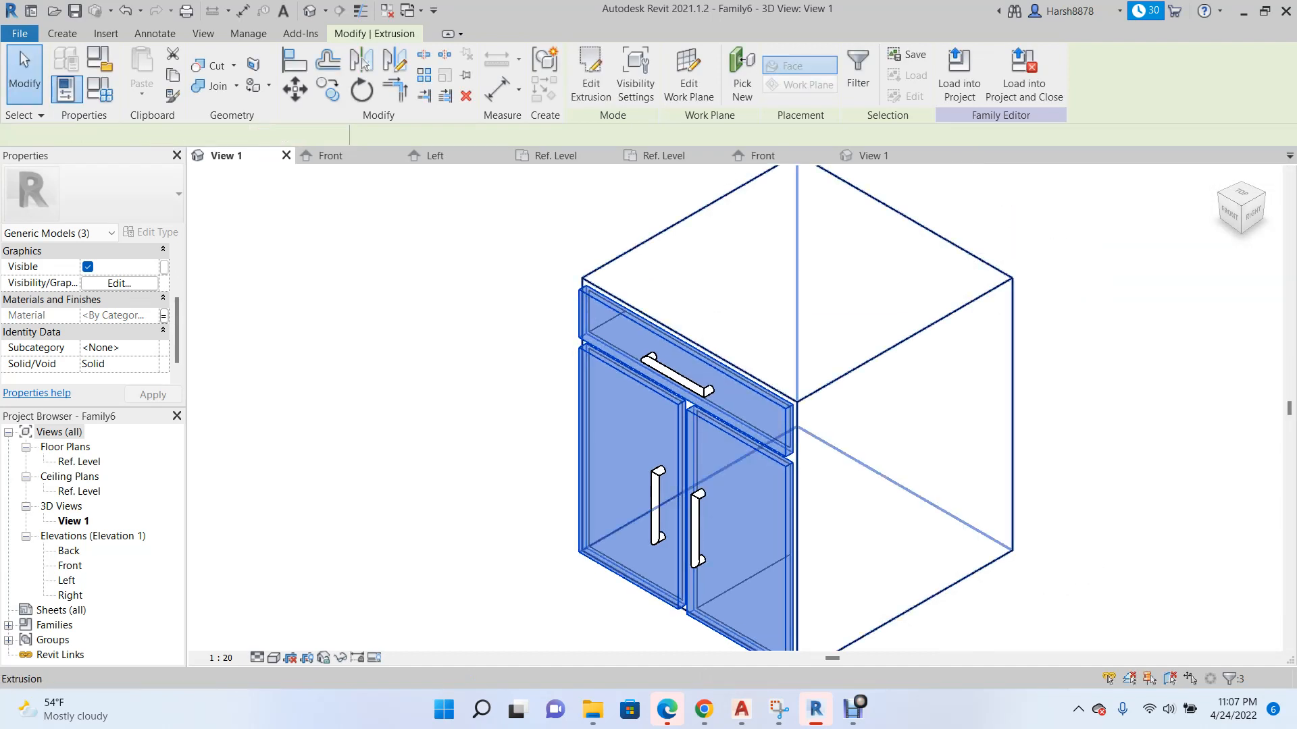
Associate the cabinet body extrusion's material with its own new family type parameter, and clear the selection.
left_click(761, 378)
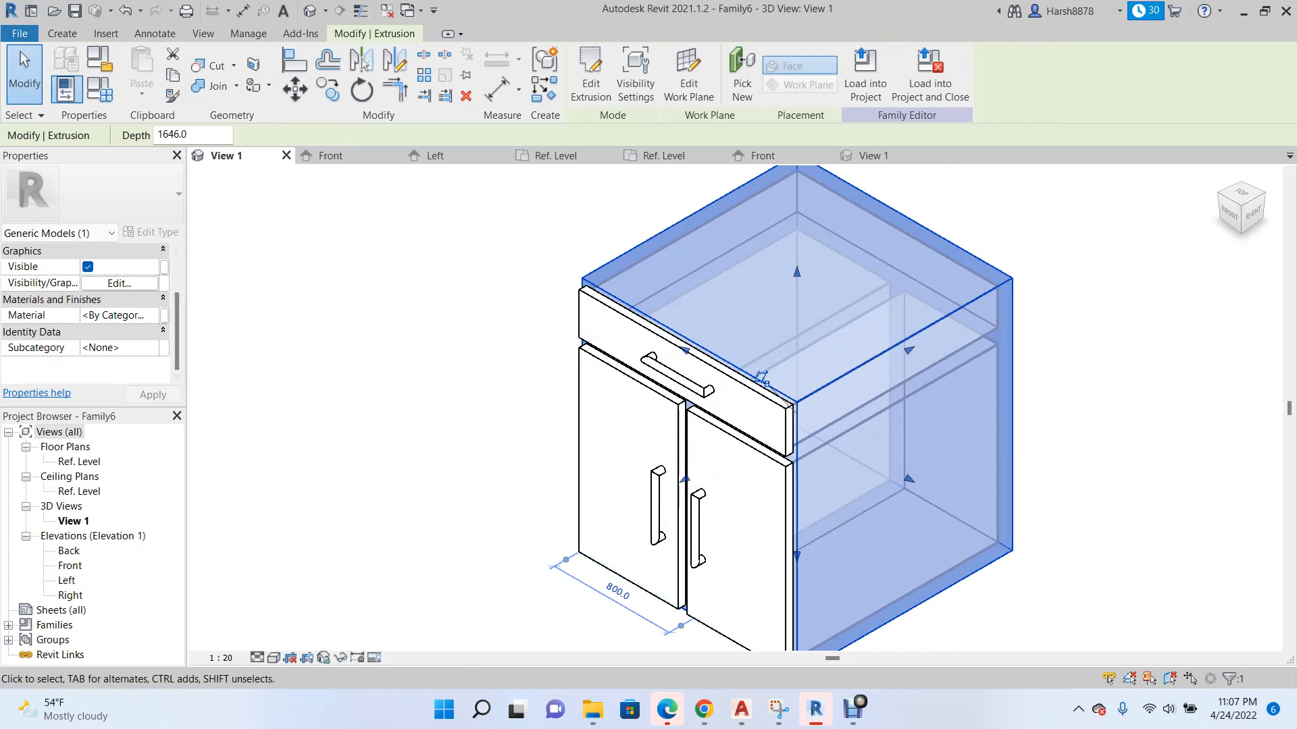
left_click(164, 315)
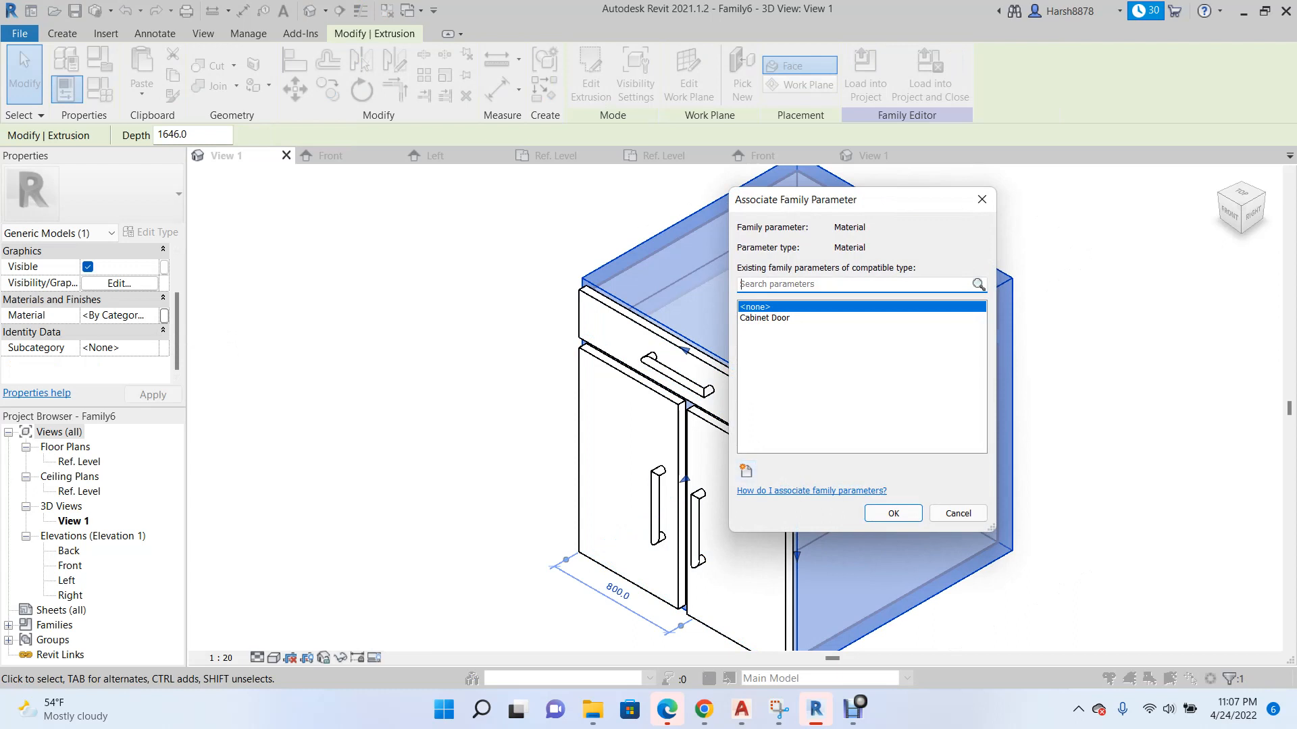
left_click(746, 471)
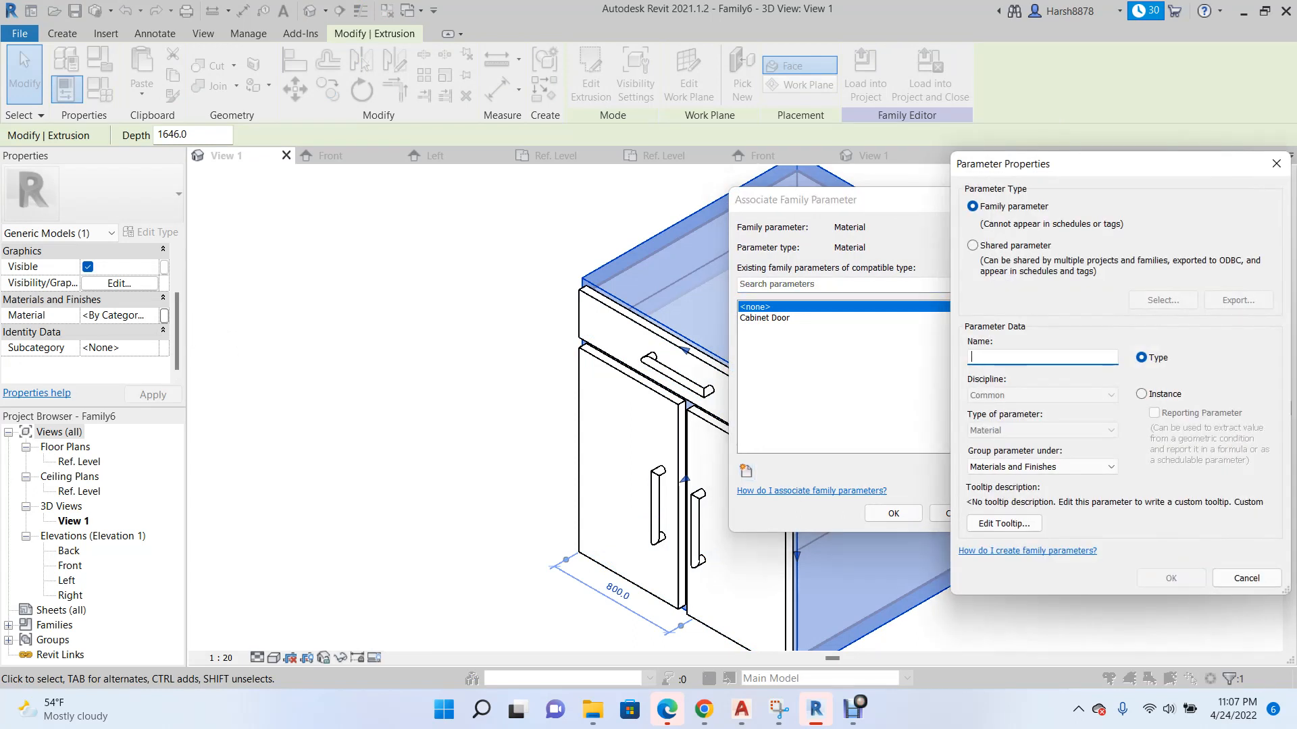
type("Cabinet Body")
key("Return")
key("Return")
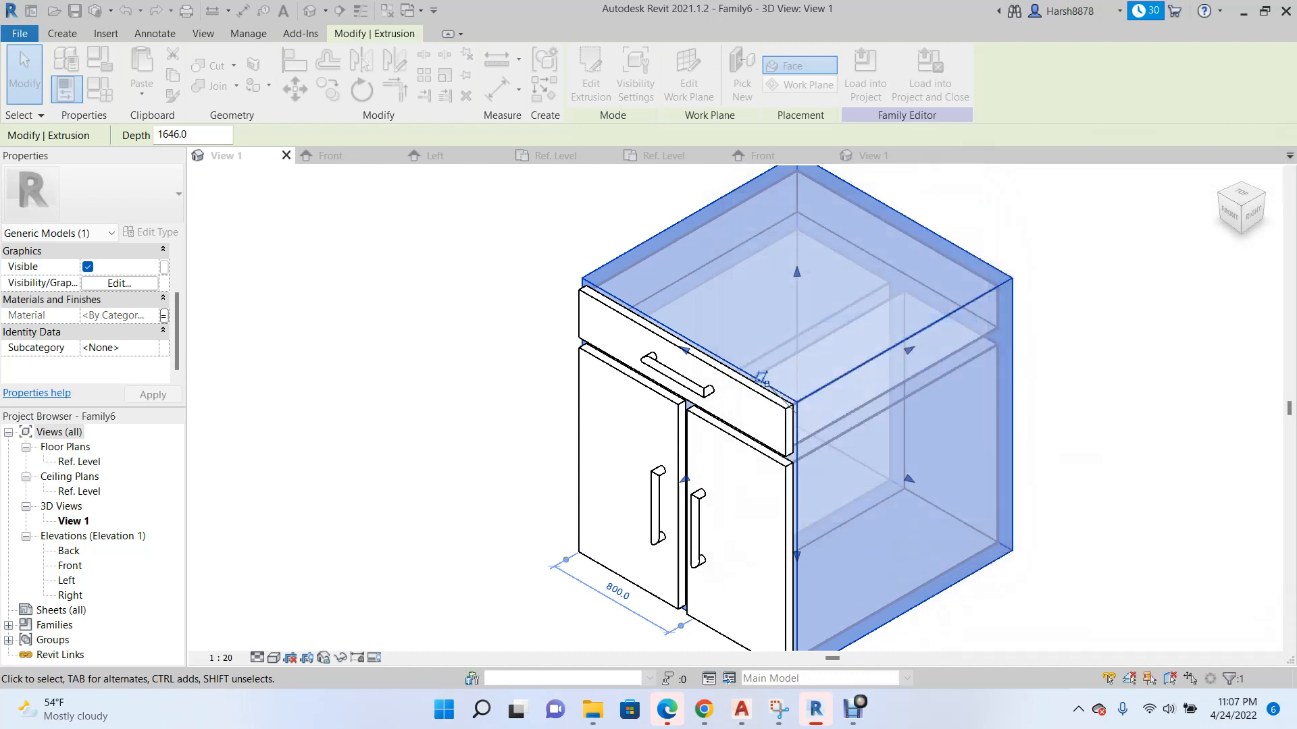
scroll(761, 377, "down", 3)
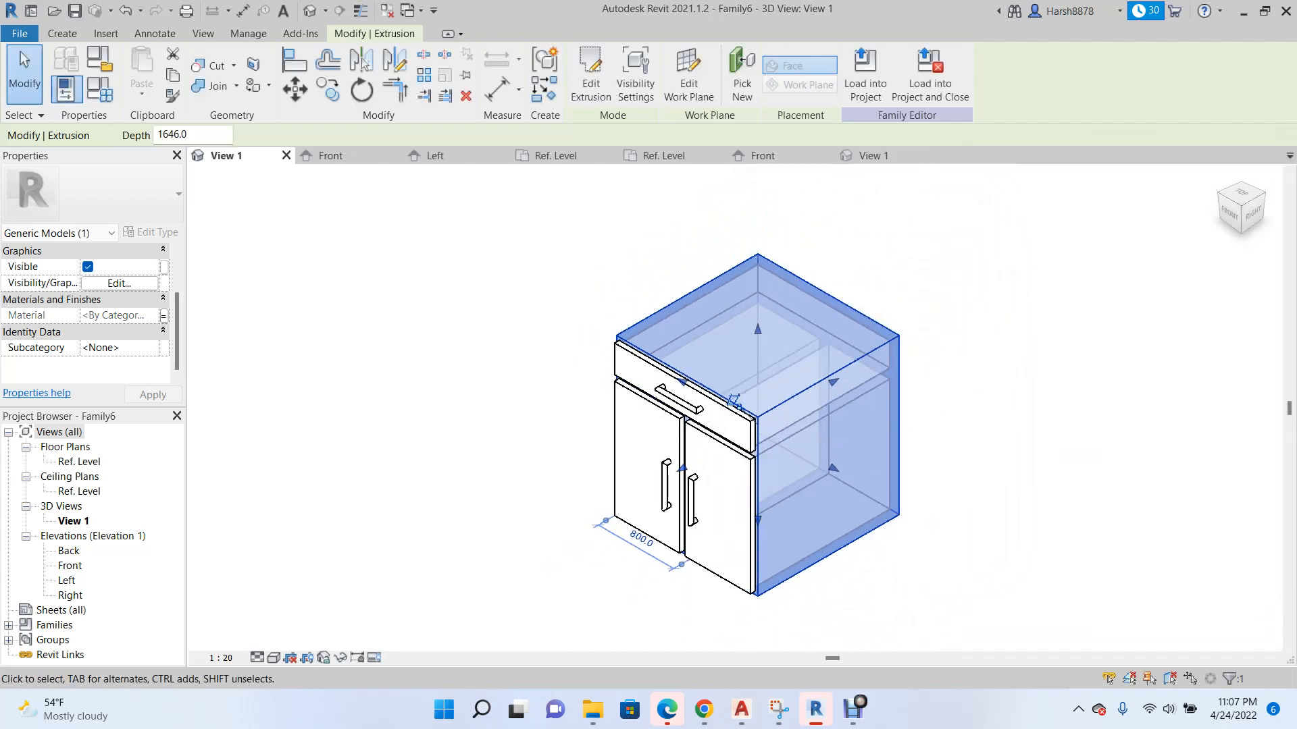
left_click(20, 52)
Select the handle on the drawer front and view it up close with its properties.
scroll(665, 402, "up", 2)
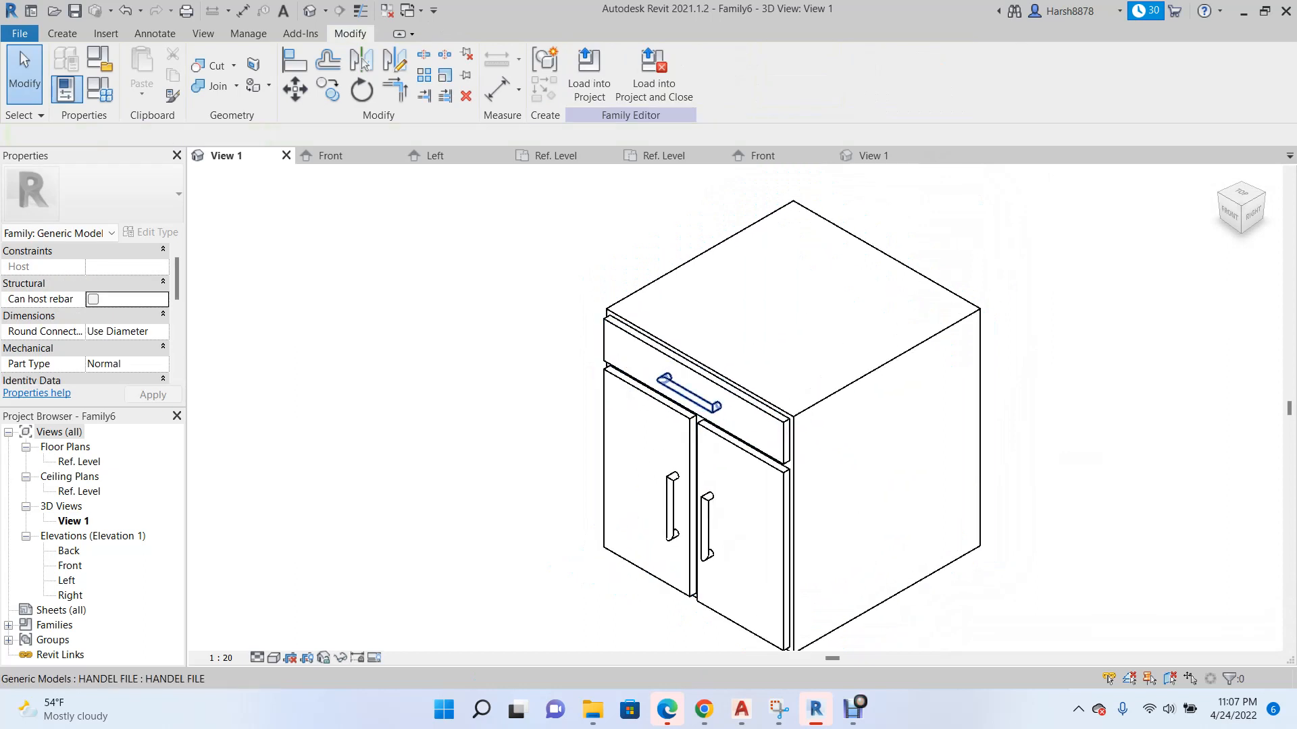
left_click(685, 394)
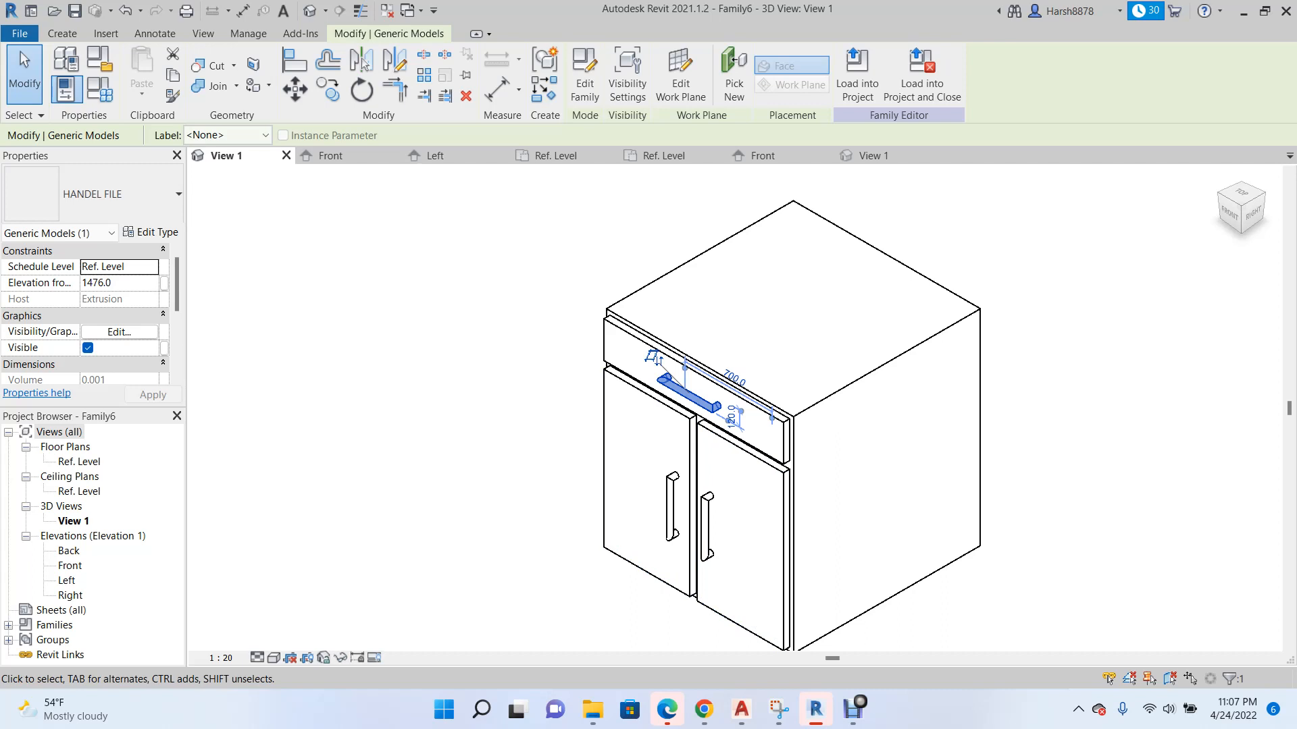
scroll(682, 392, "up", 2)
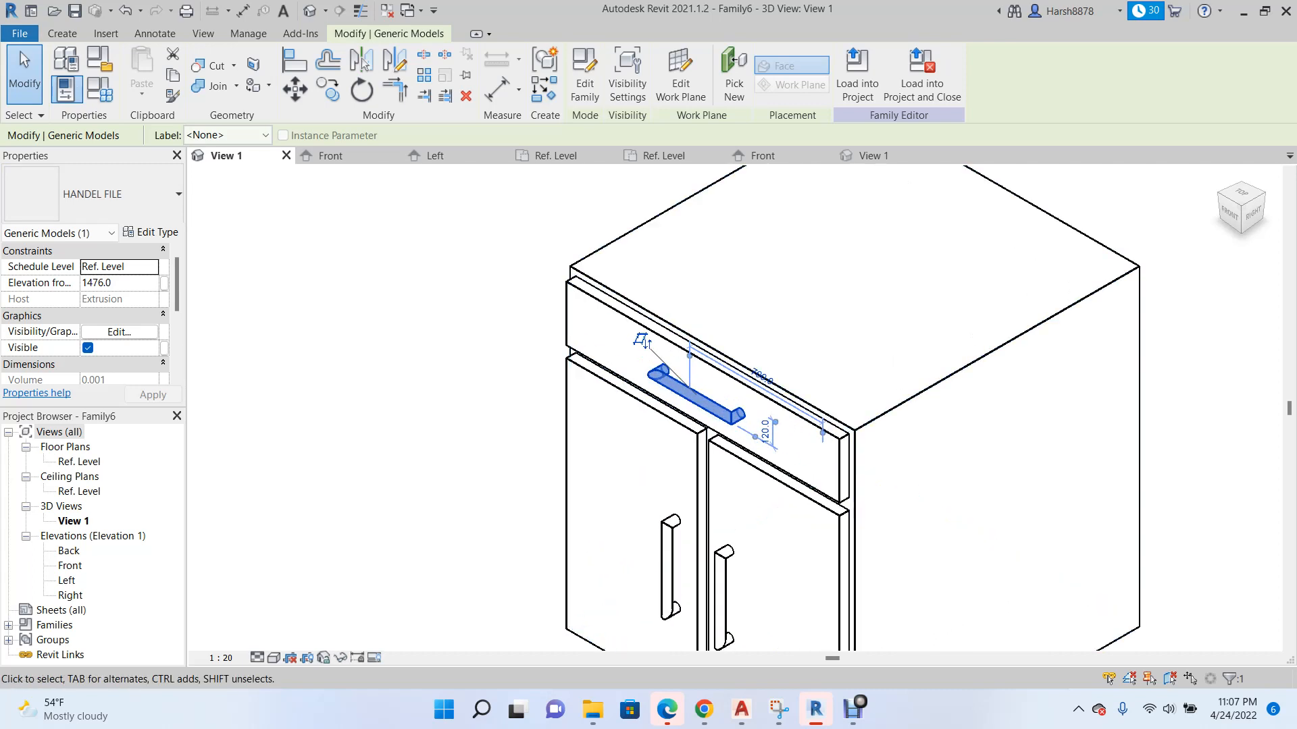
Create a new project from the DefaultUS-Canada.rte template in the English templates folder.
left_click(19, 33)
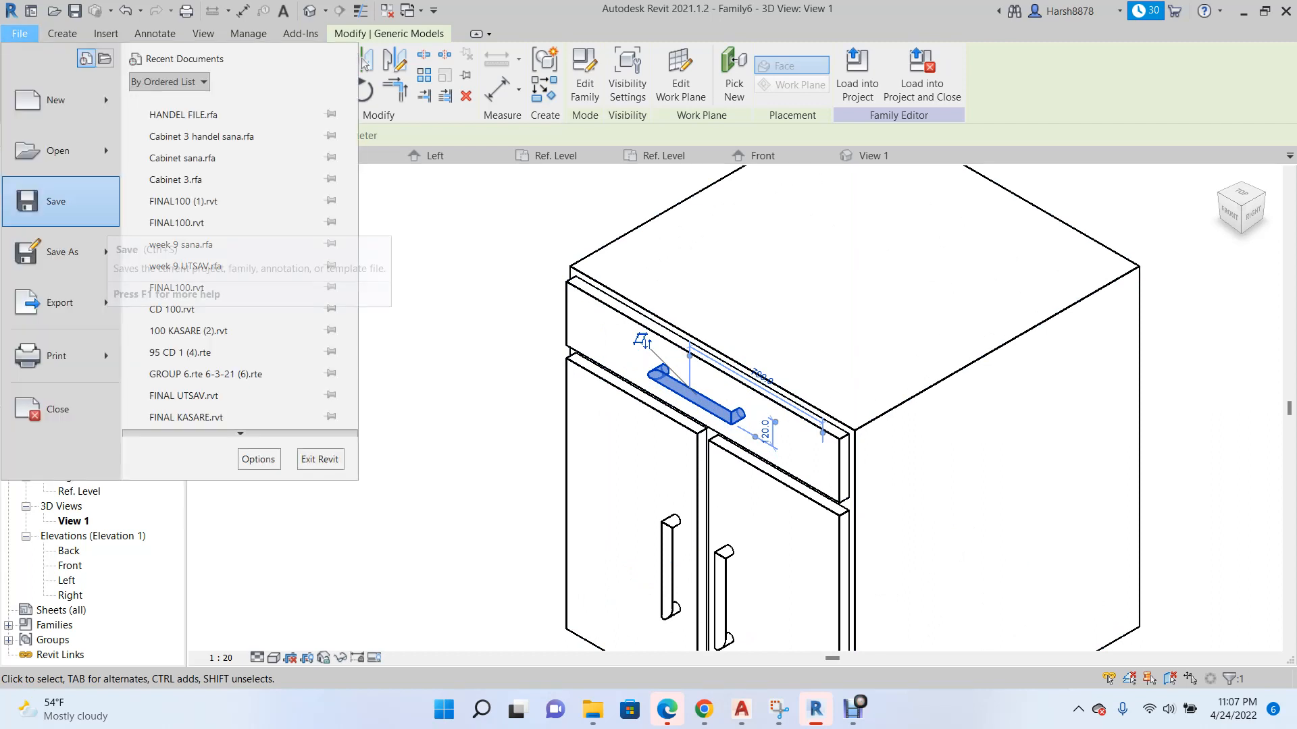
mouse_move(56, 100)
left_click(398, 101)
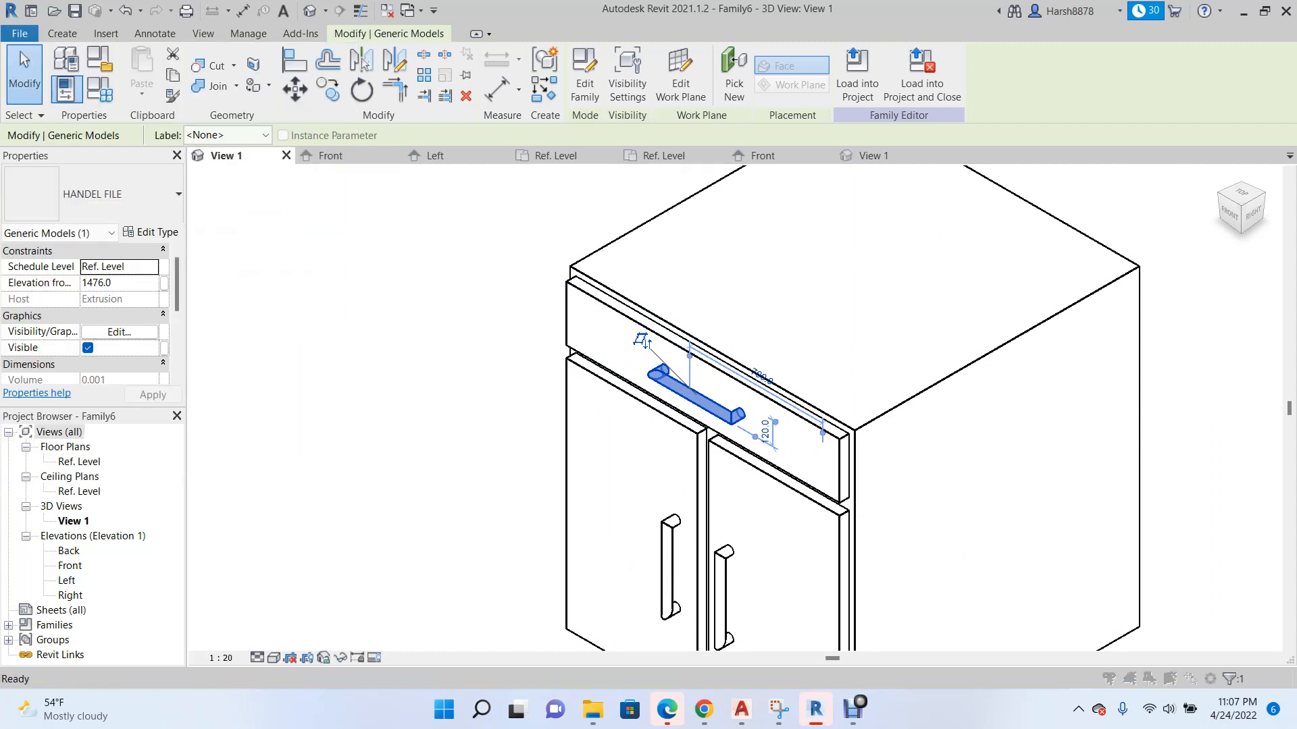
left_click(750, 318)
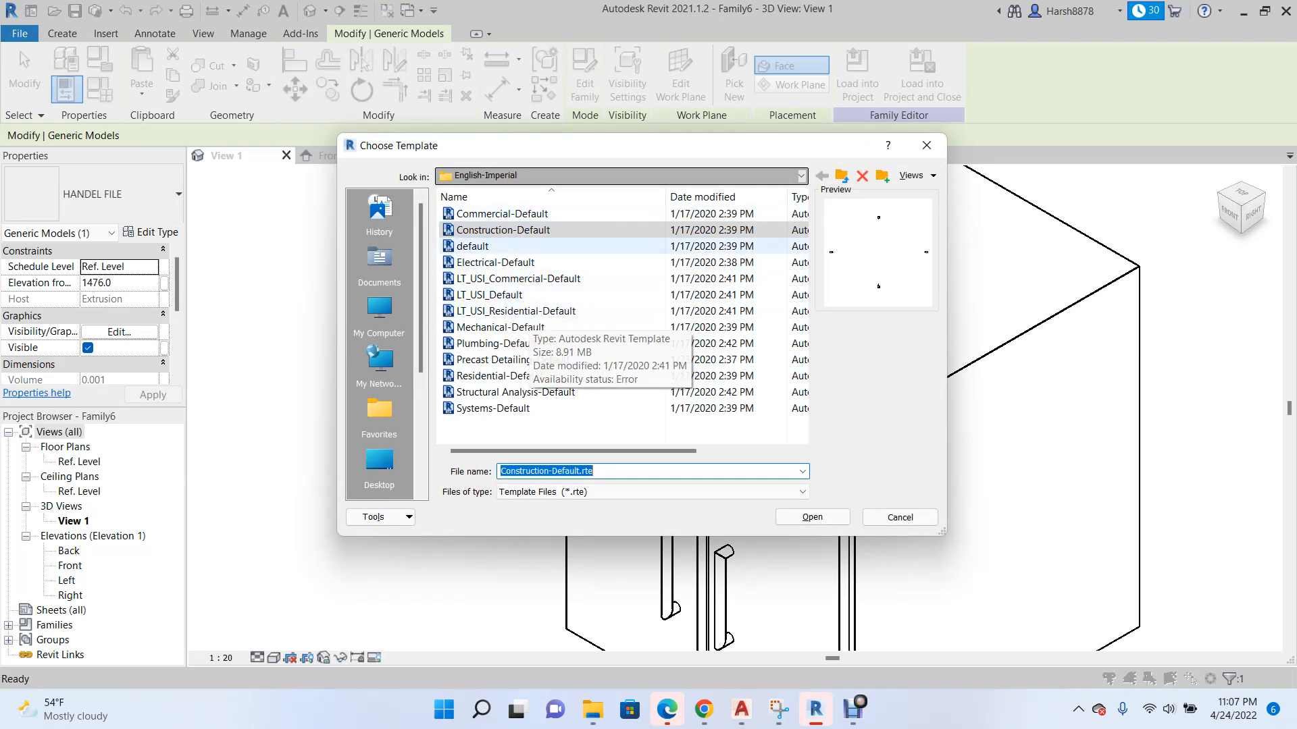
left_click(622, 176)
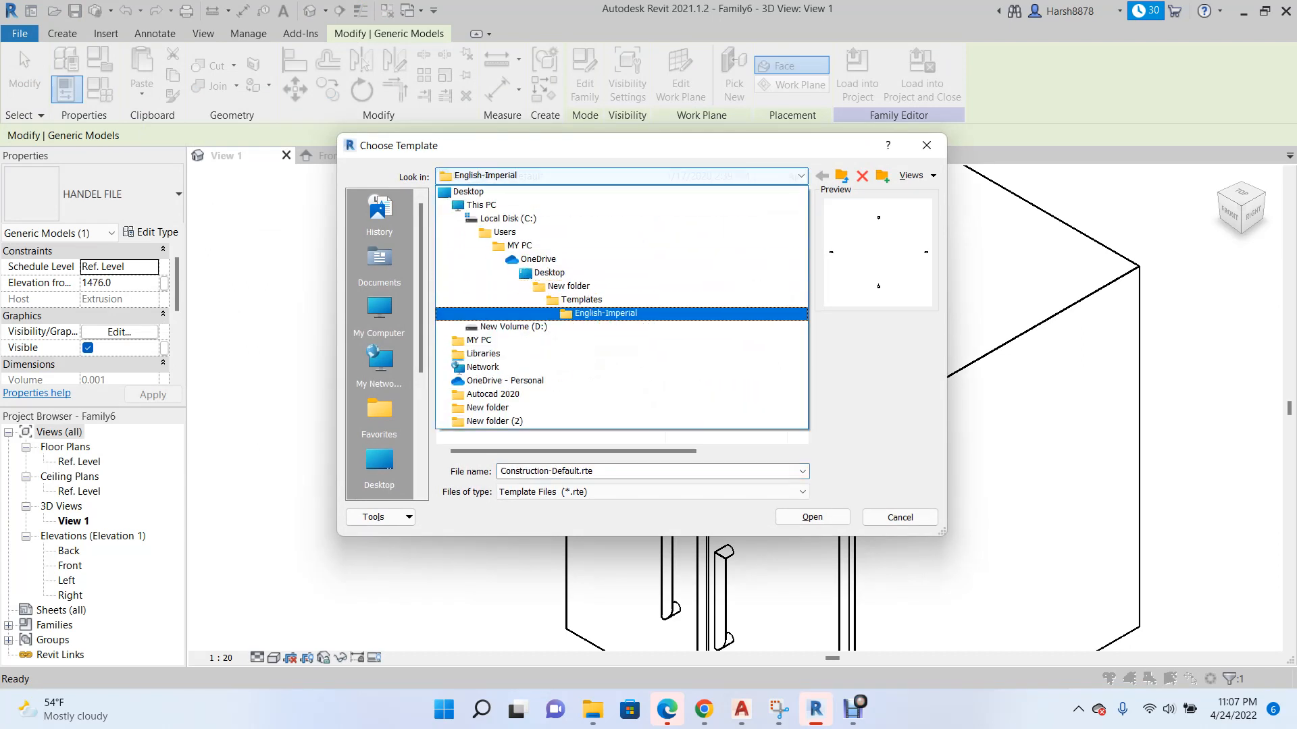
left_click(582, 299)
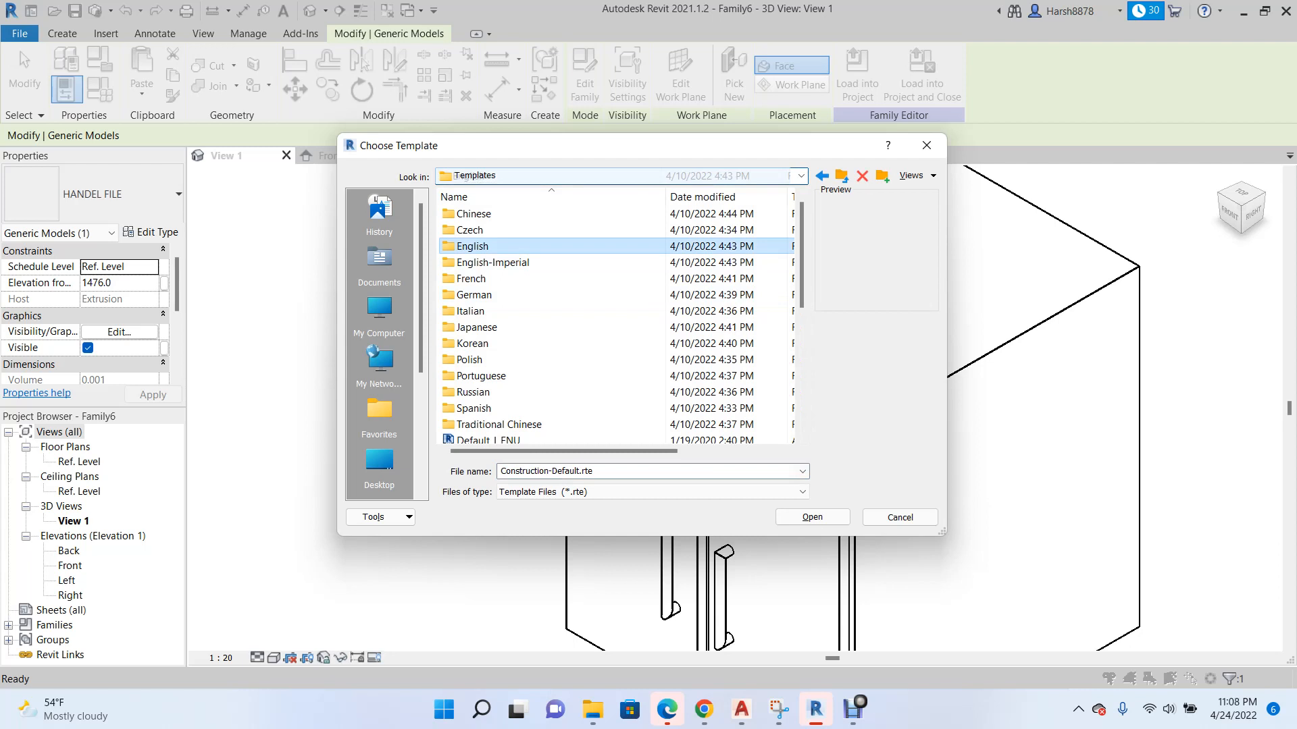
double_click(513, 247)
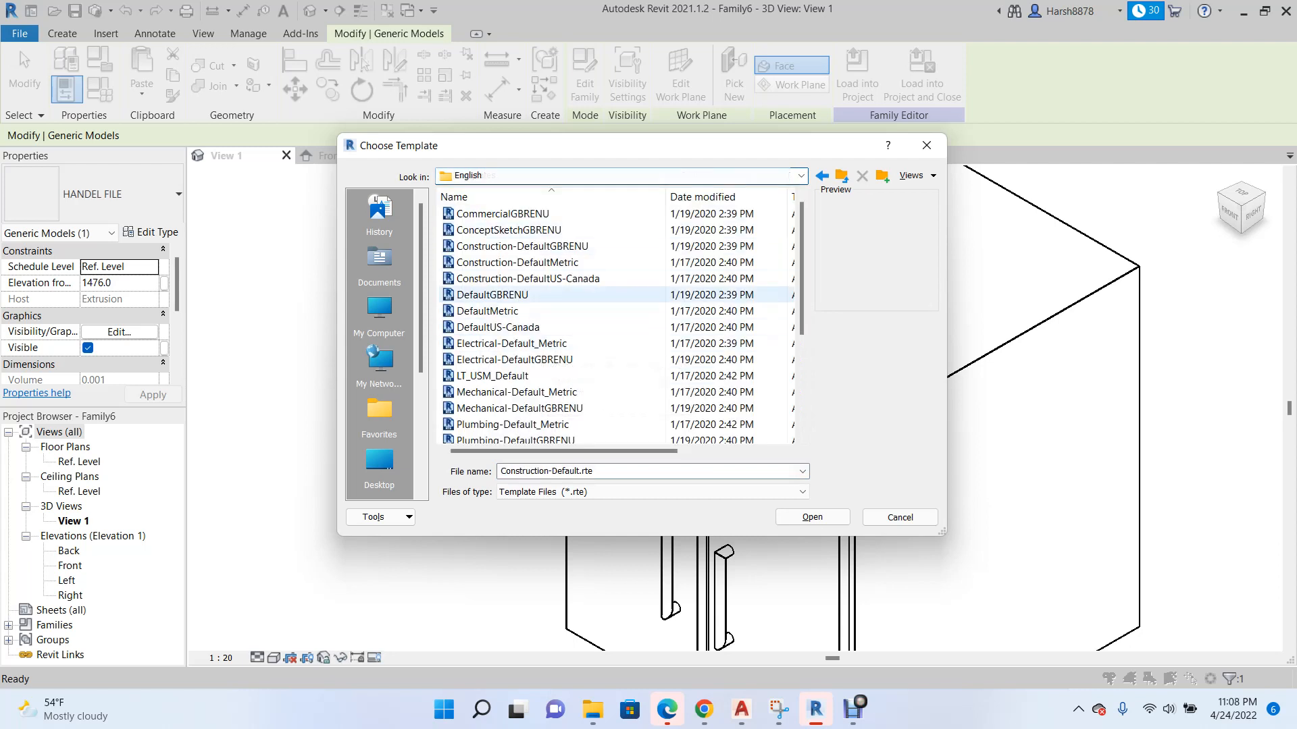
left_click(538, 325)
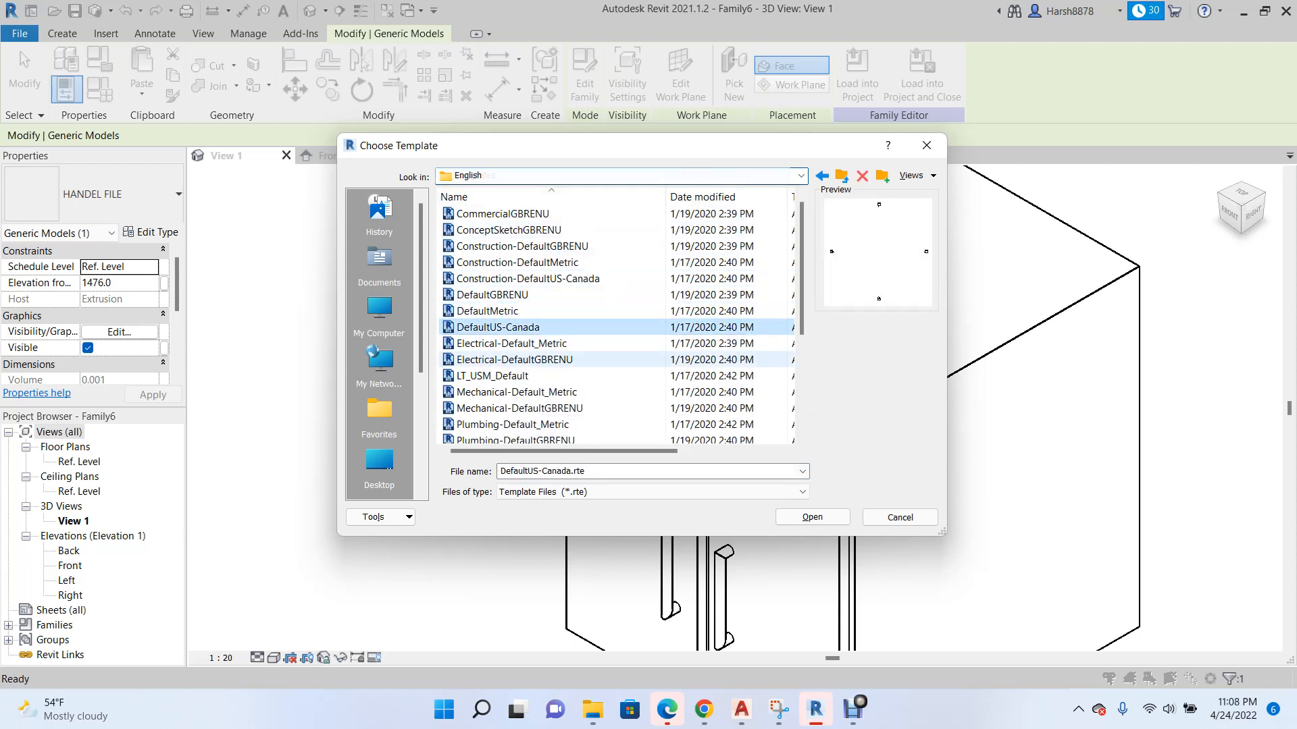
left_click(813, 517)
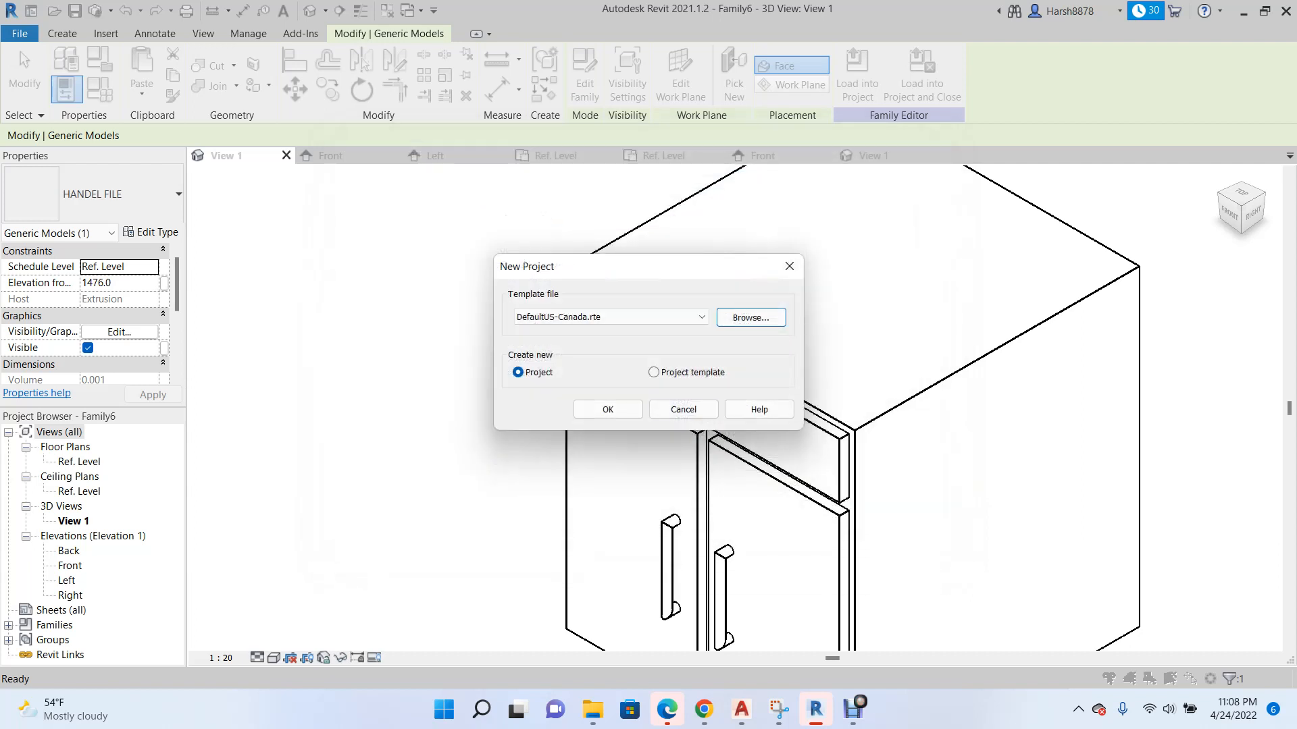
left_click(608, 409)
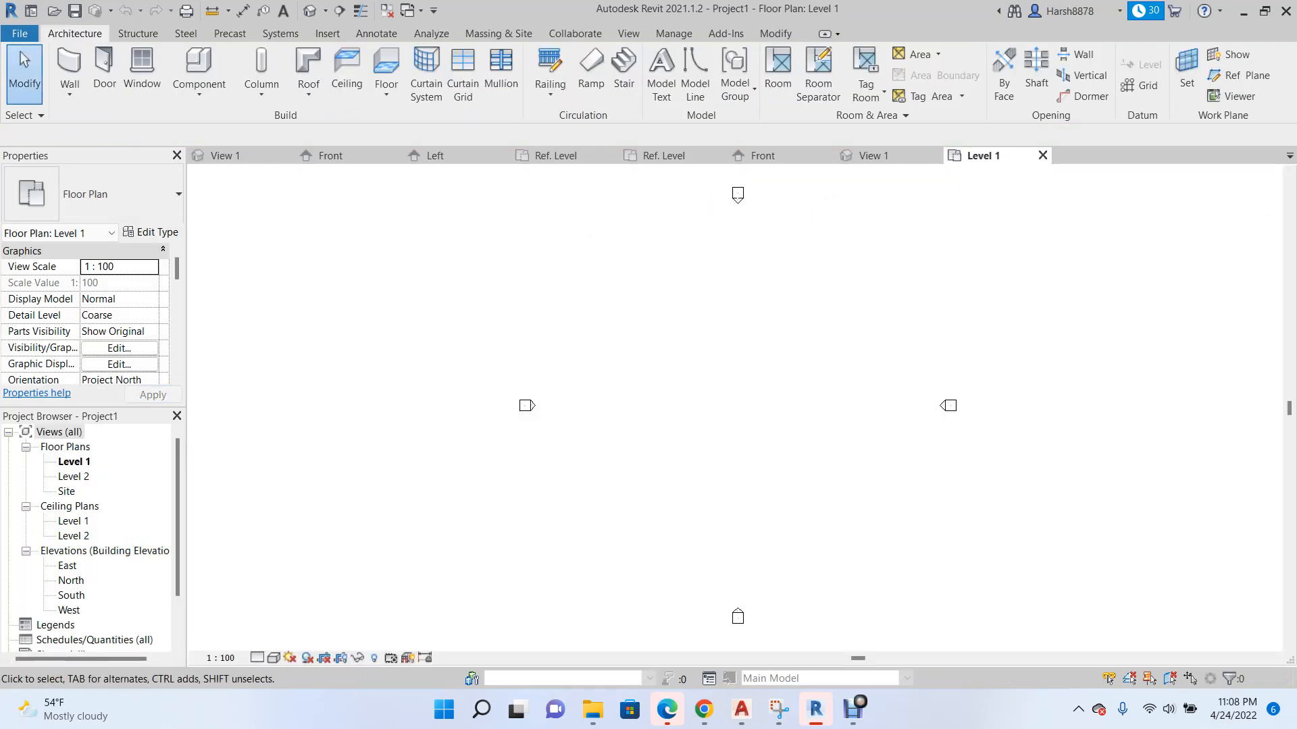
Close the open views of the HANDEL FILE family and save its changes.
left_click(765, 156)
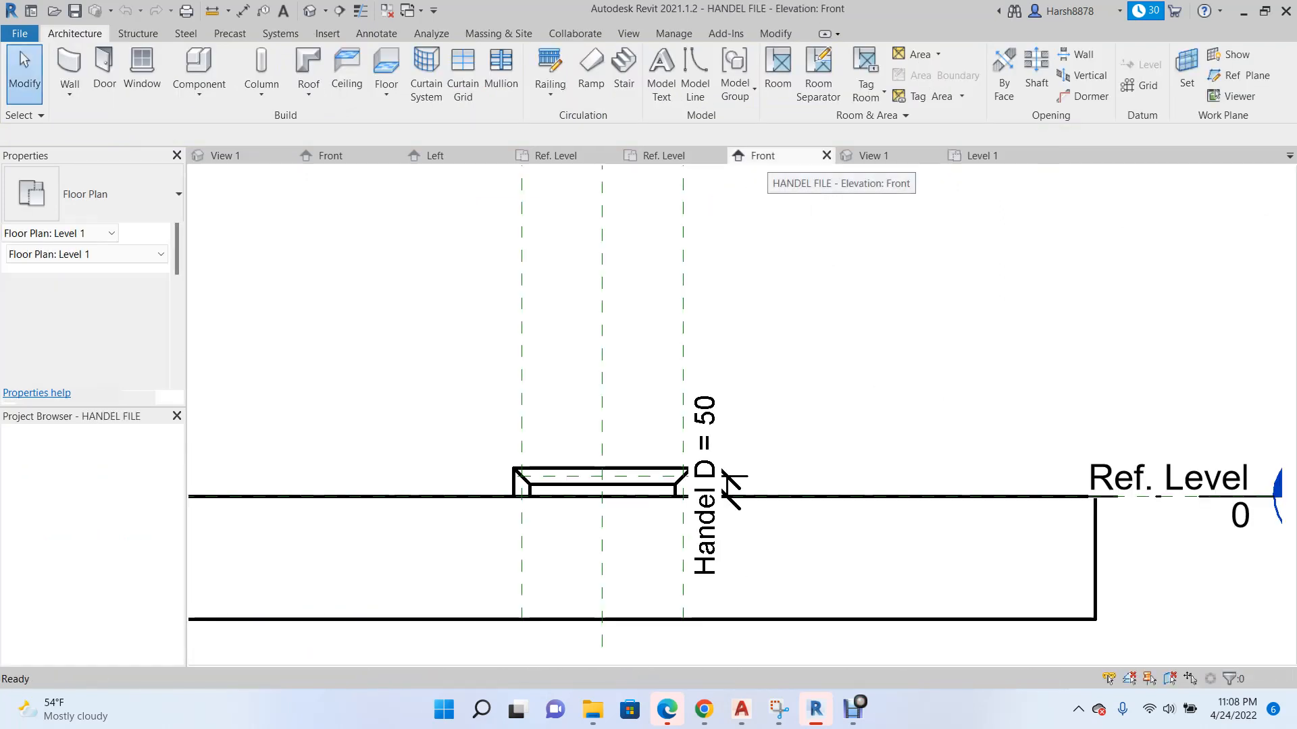
left_click(665, 156)
left_click(718, 155)
left_click(718, 155)
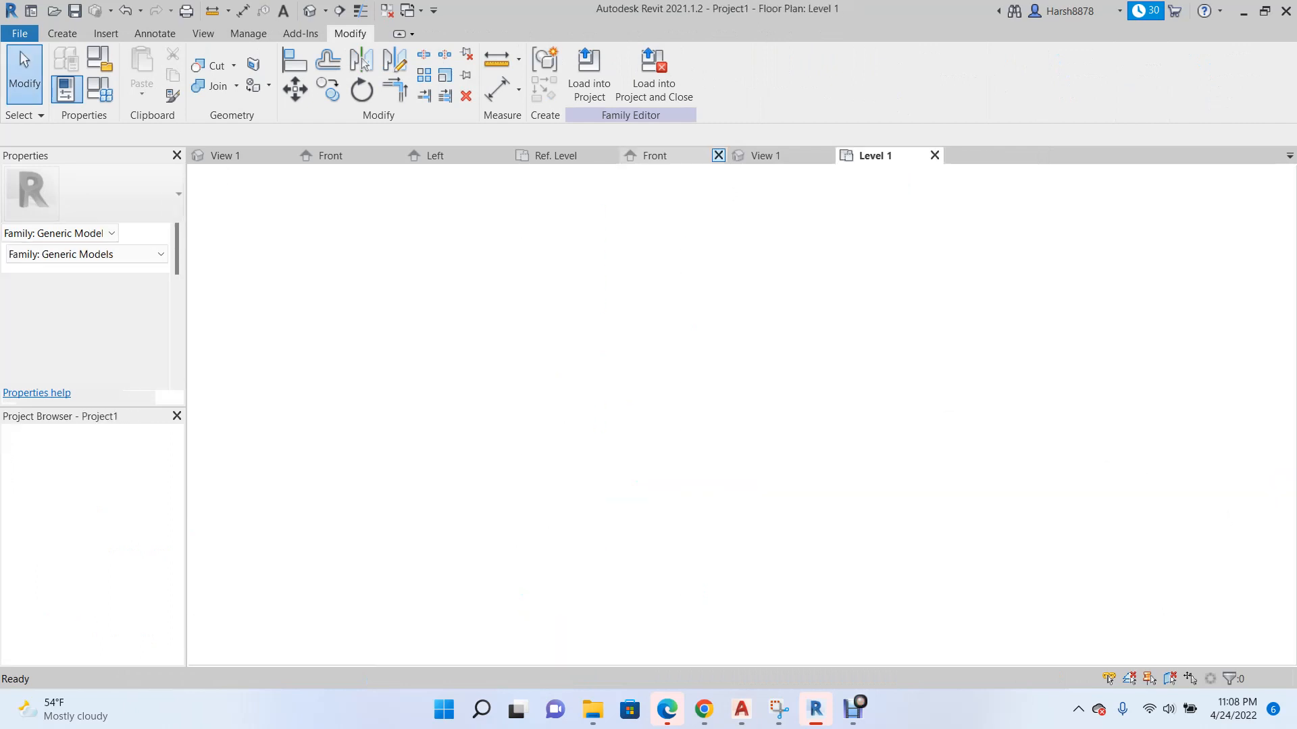
left_click(718, 155)
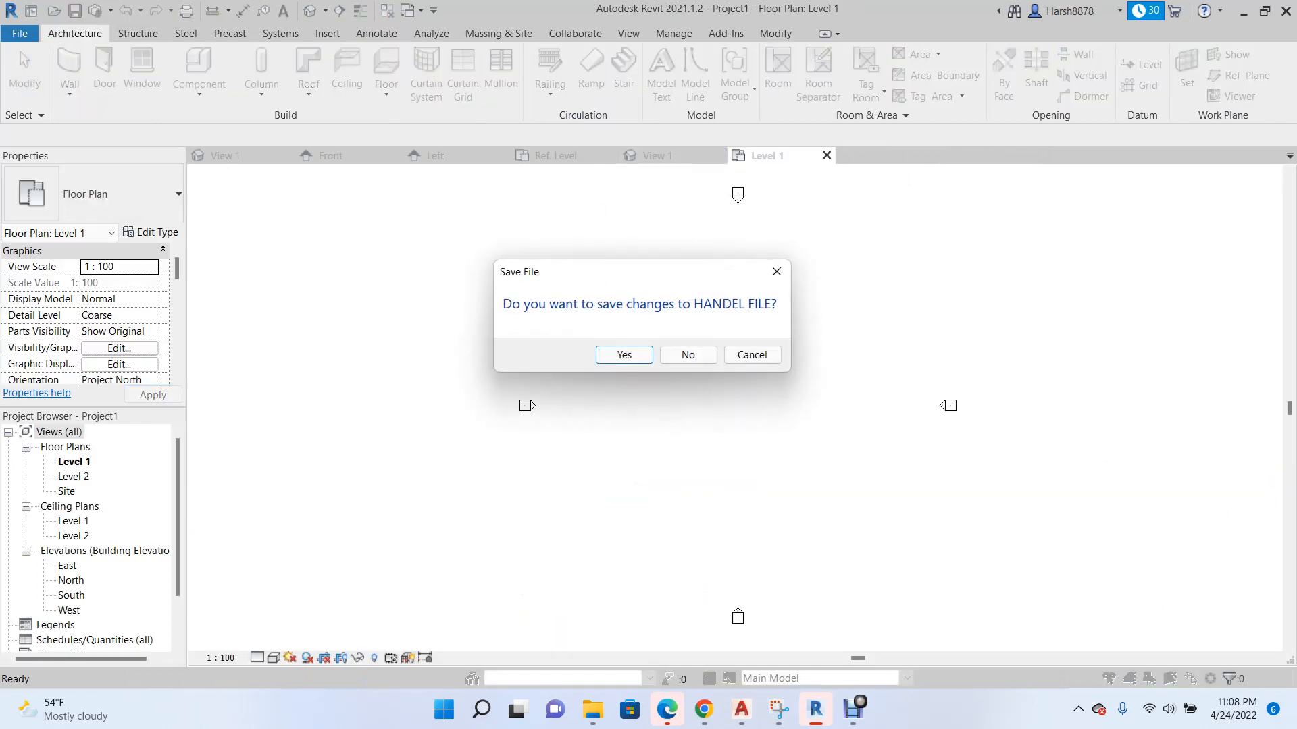
key("Return")
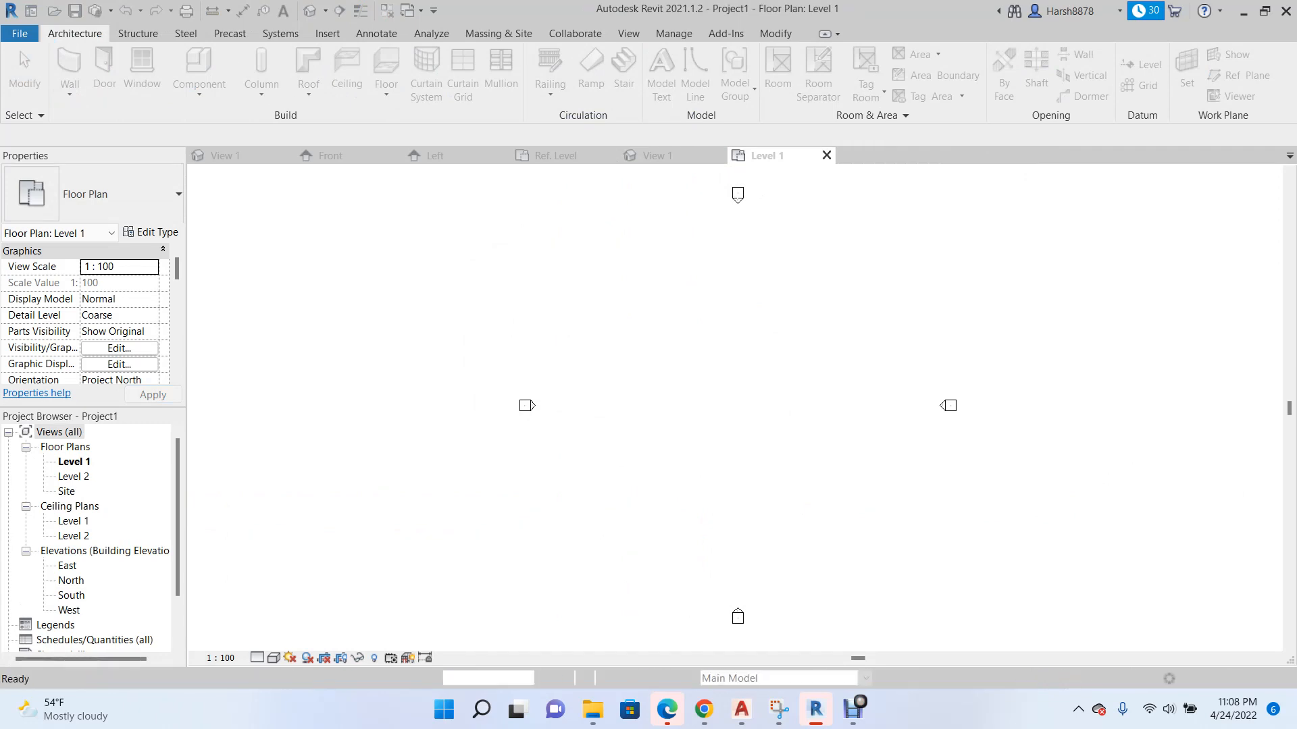
Return to the cabinet family's 3D view and select all three handles.
left_click(557, 155)
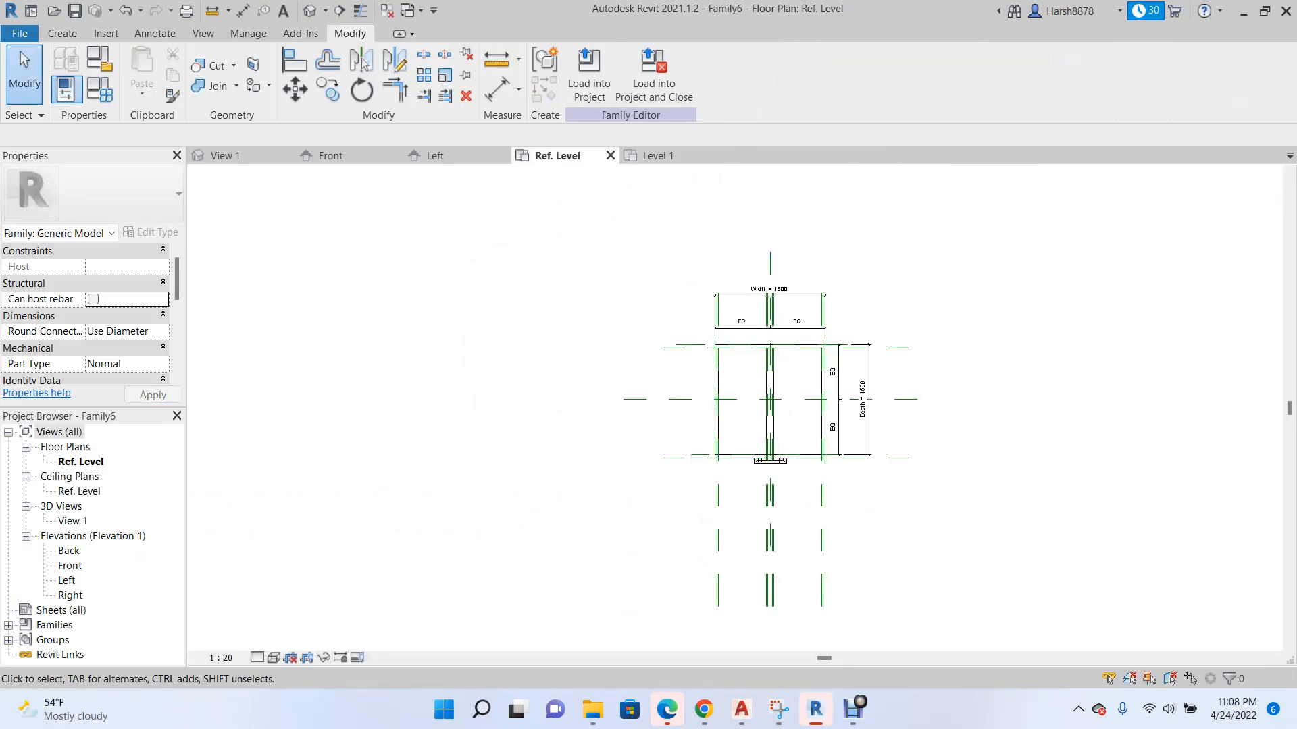
left_click(436, 156)
left_click(331, 156)
left_click(250, 155)
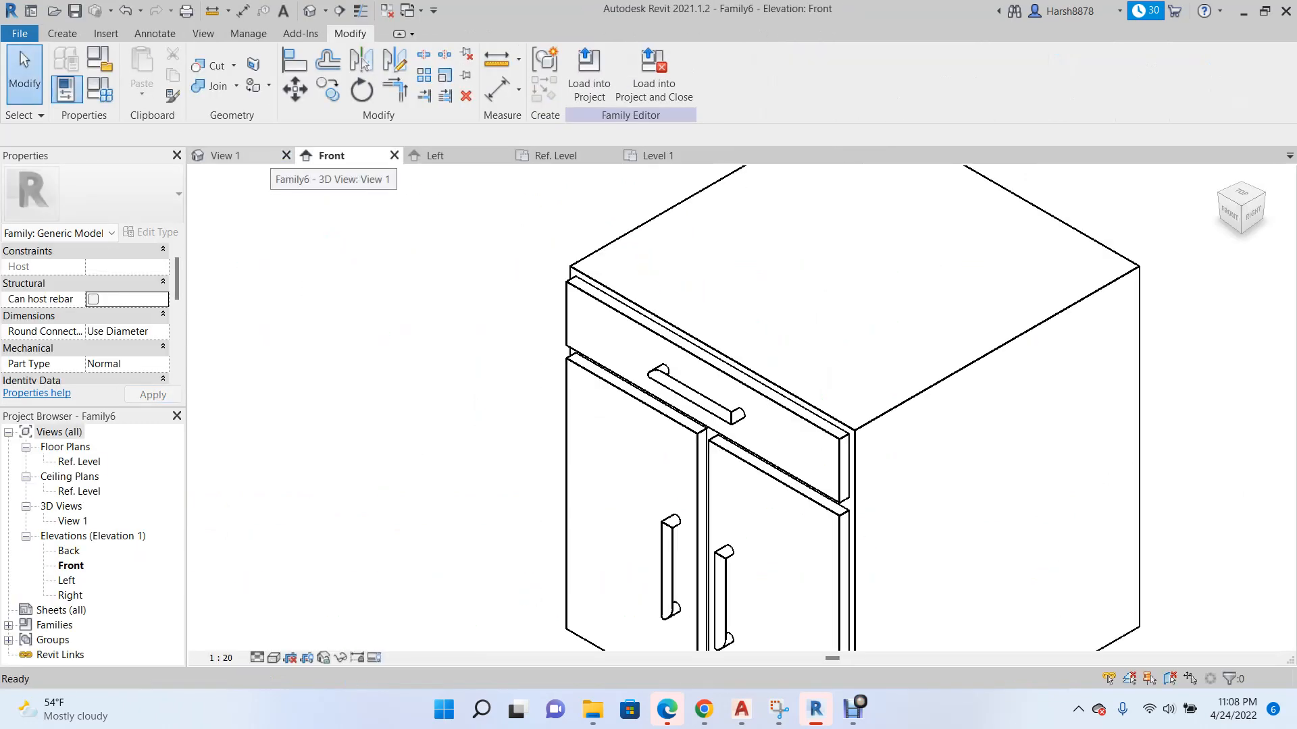
scroll(660, 346, "down", 2)
left_click(666, 488)
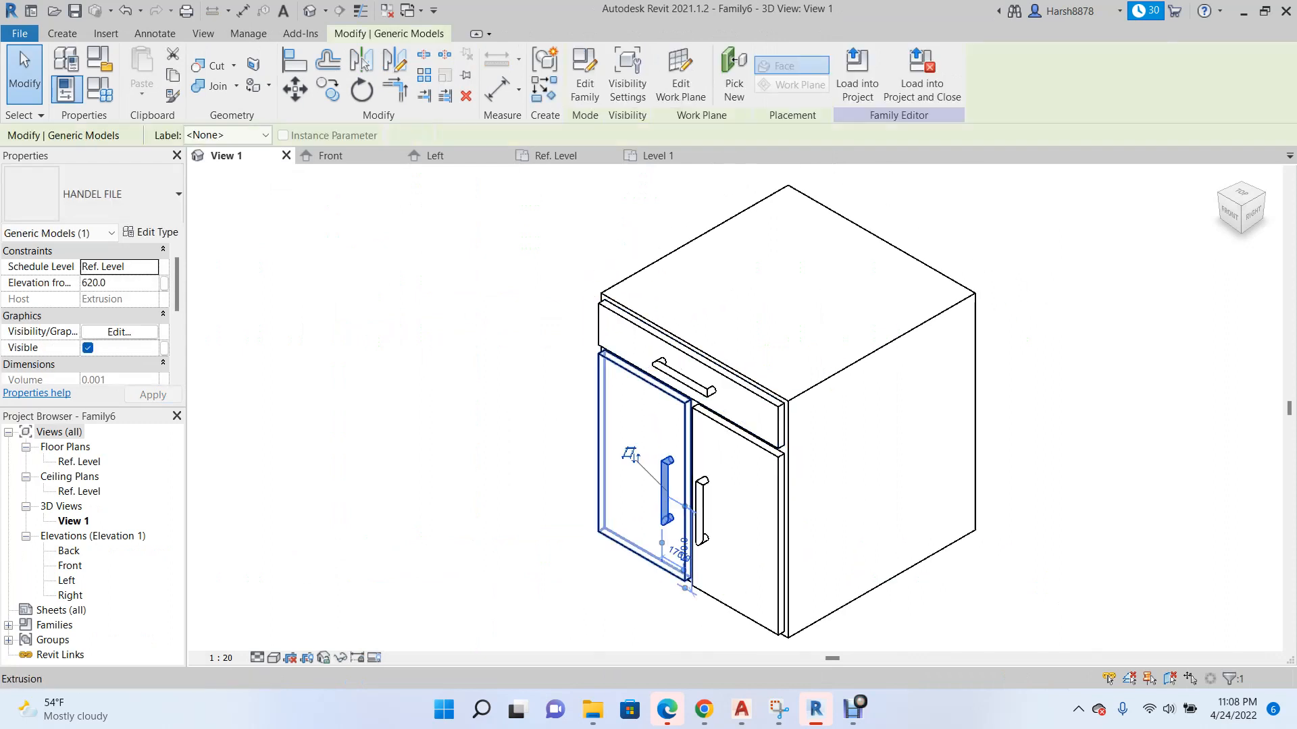
left_click(683, 380, "ctrl")
left_click(699, 508, "ctrl")
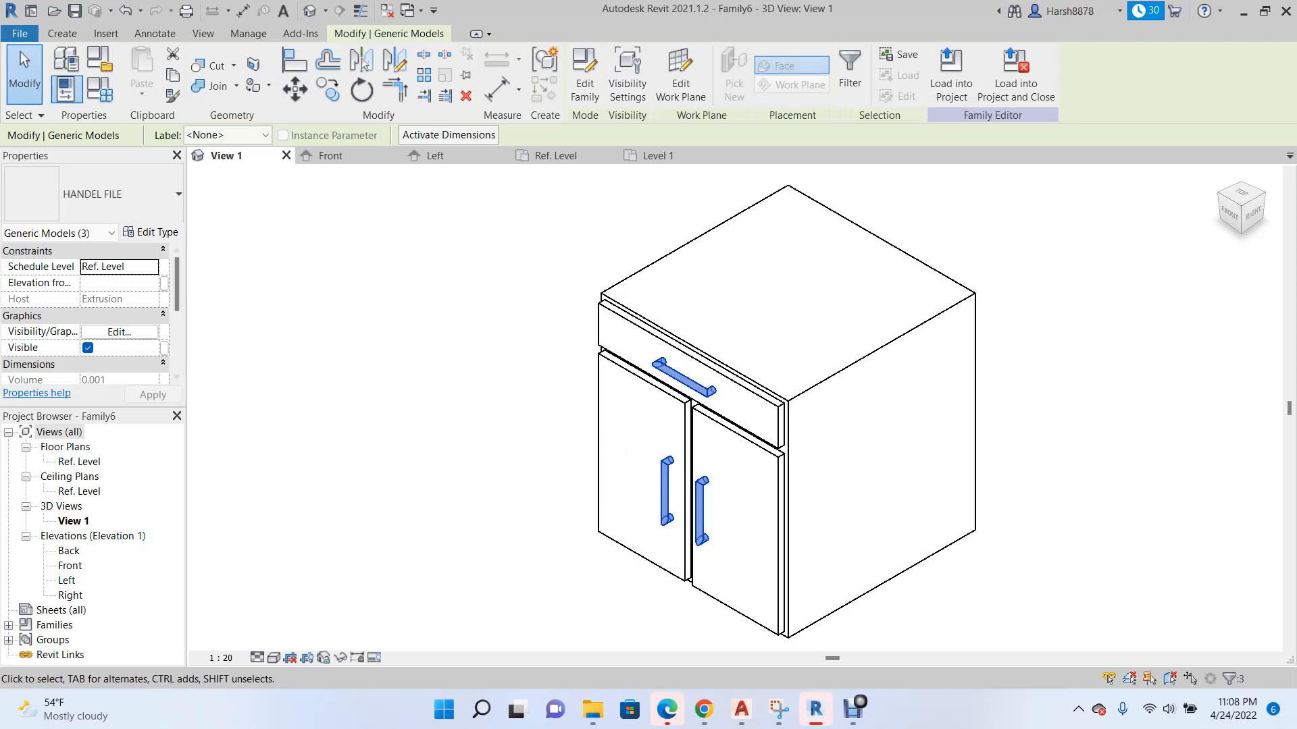
Review the properties of the selected handles and of the drawer handle alone, and clear the selection.
mouse_move(177, 283)
left_mouse_down()
mouse_move(177, 347)
mouse_move(177, 295)
left_mouse_up()
scroll(85, 316, "up", 1)
scroll(85, 316, "down", 3)
scroll(85, 316, "up", 3)
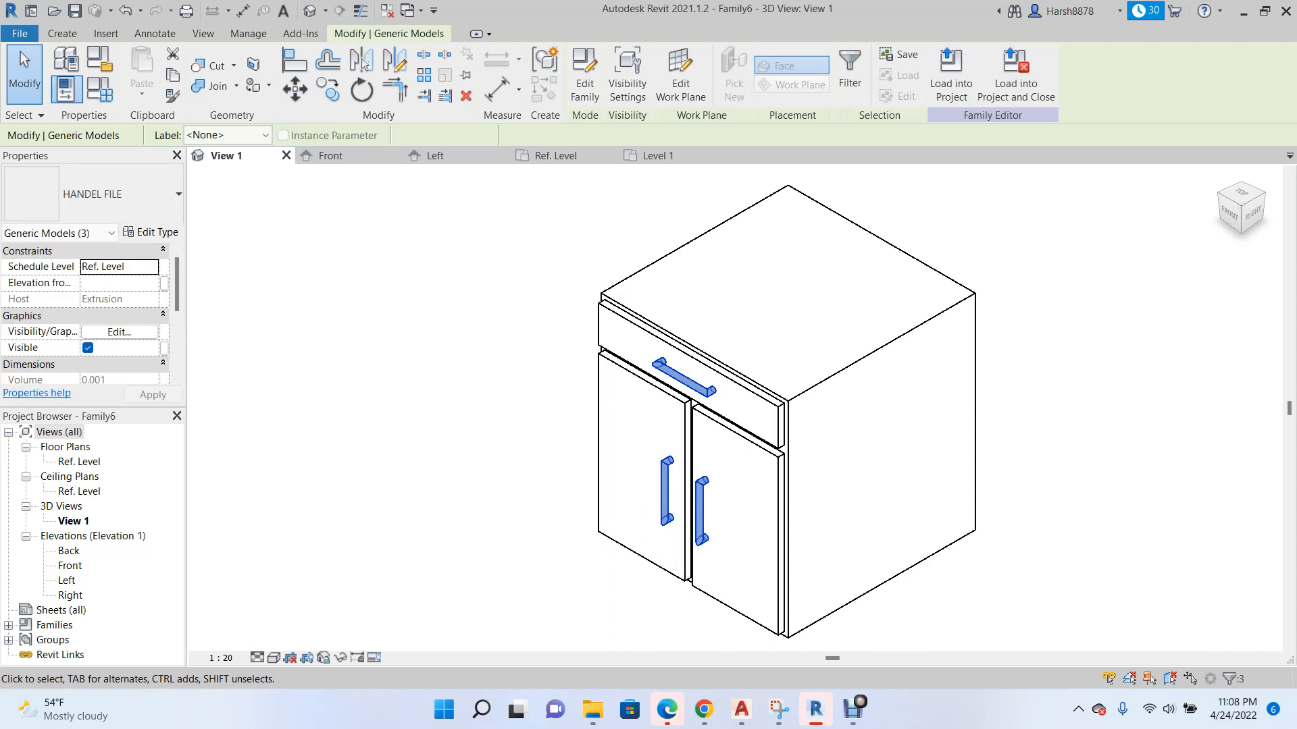
left_click(21, 54)
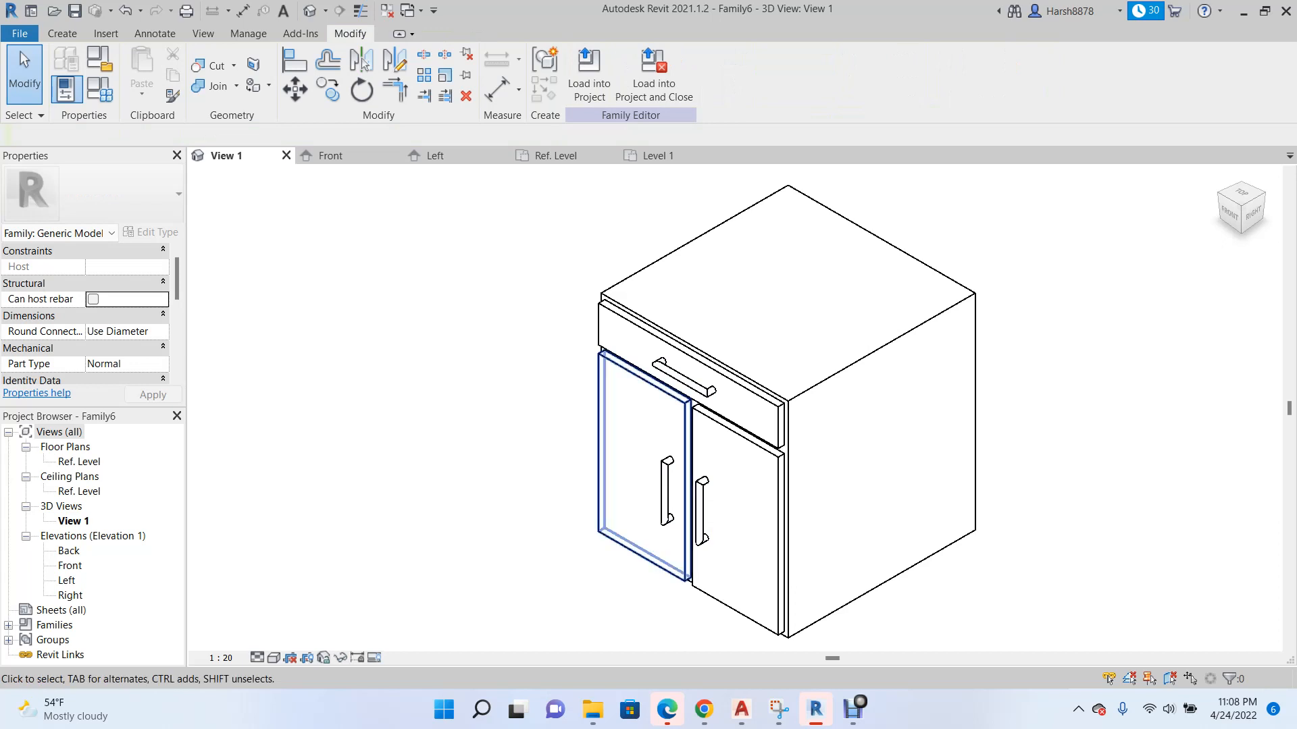
left_click(682, 378)
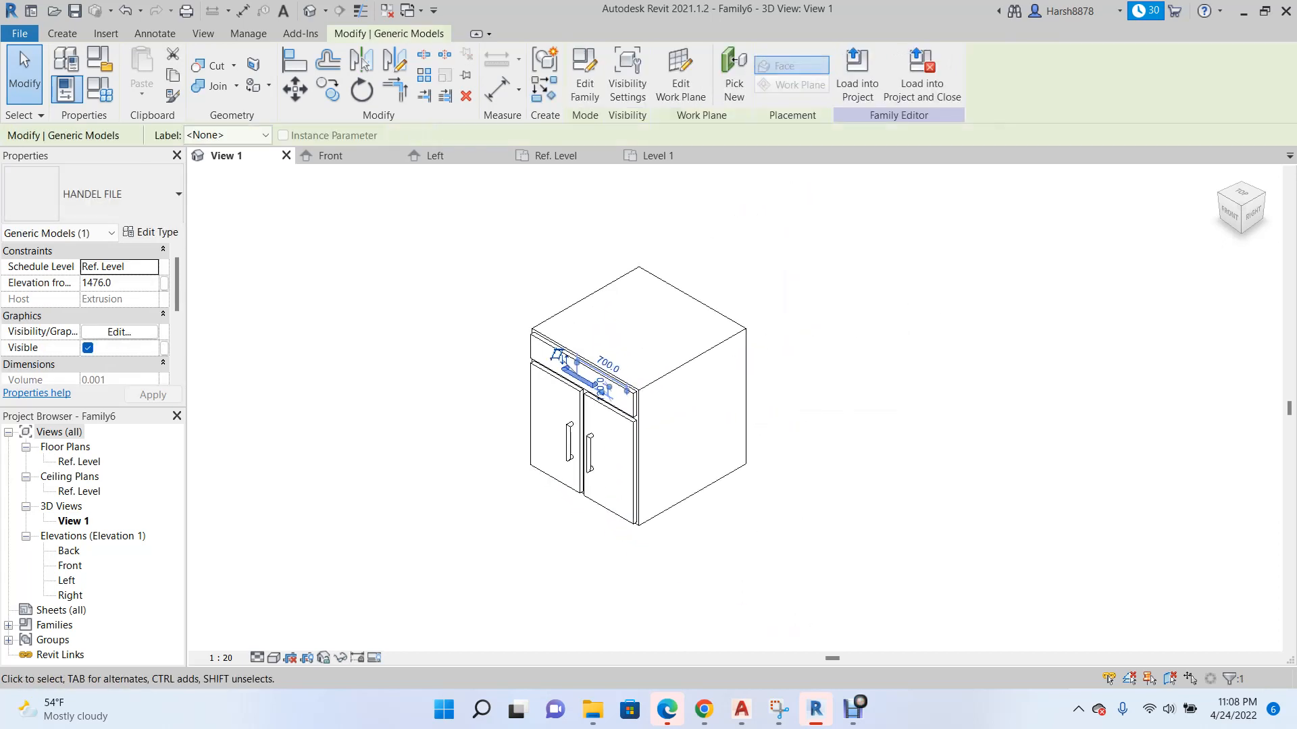
left_click(20, 52)
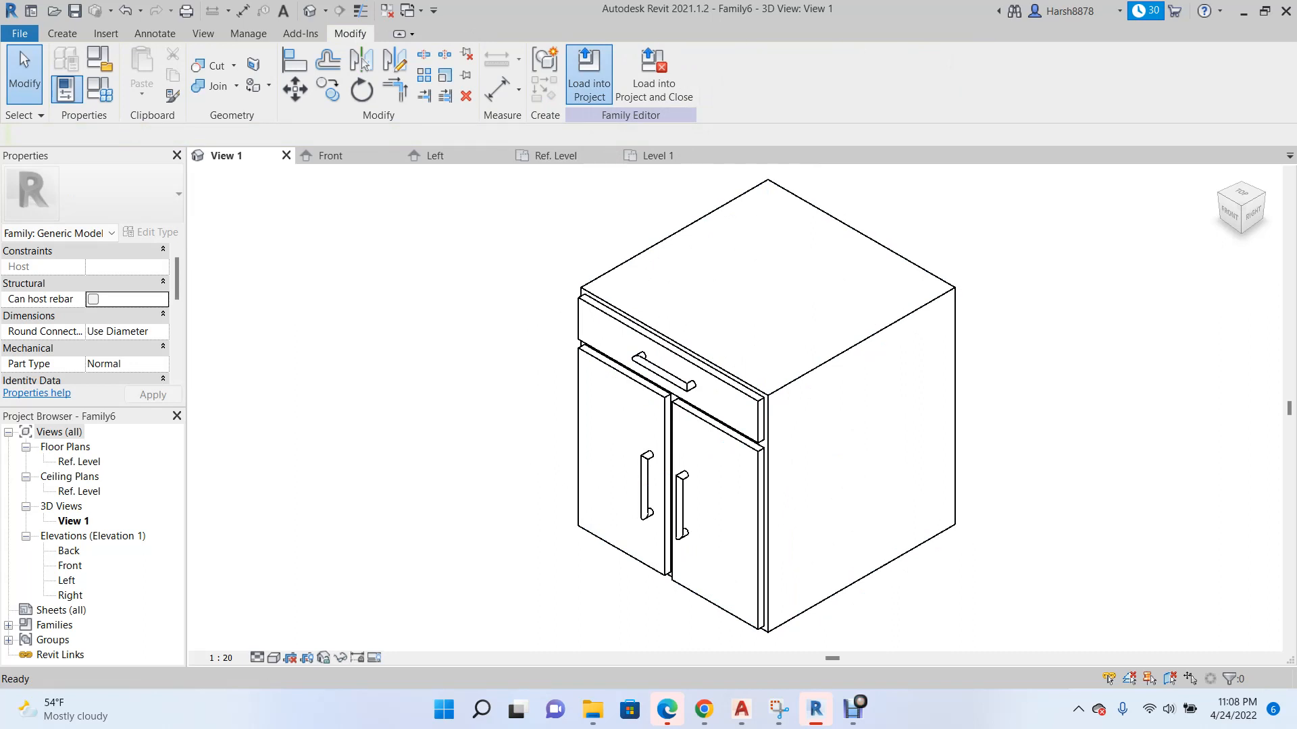
Load the cabinet family into the new project and place one instance near the middle of the Level 1 plan.
left_click(589, 75)
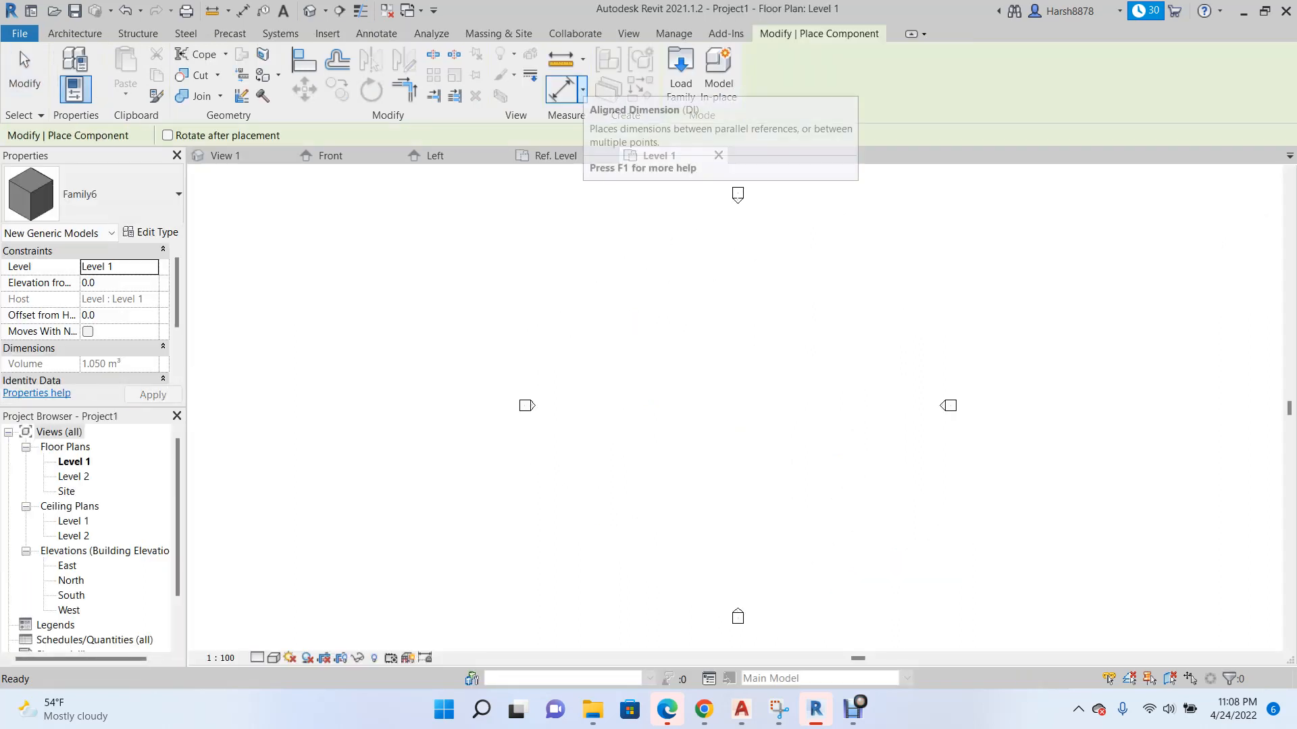
scroll(601, 426, "down", 1)
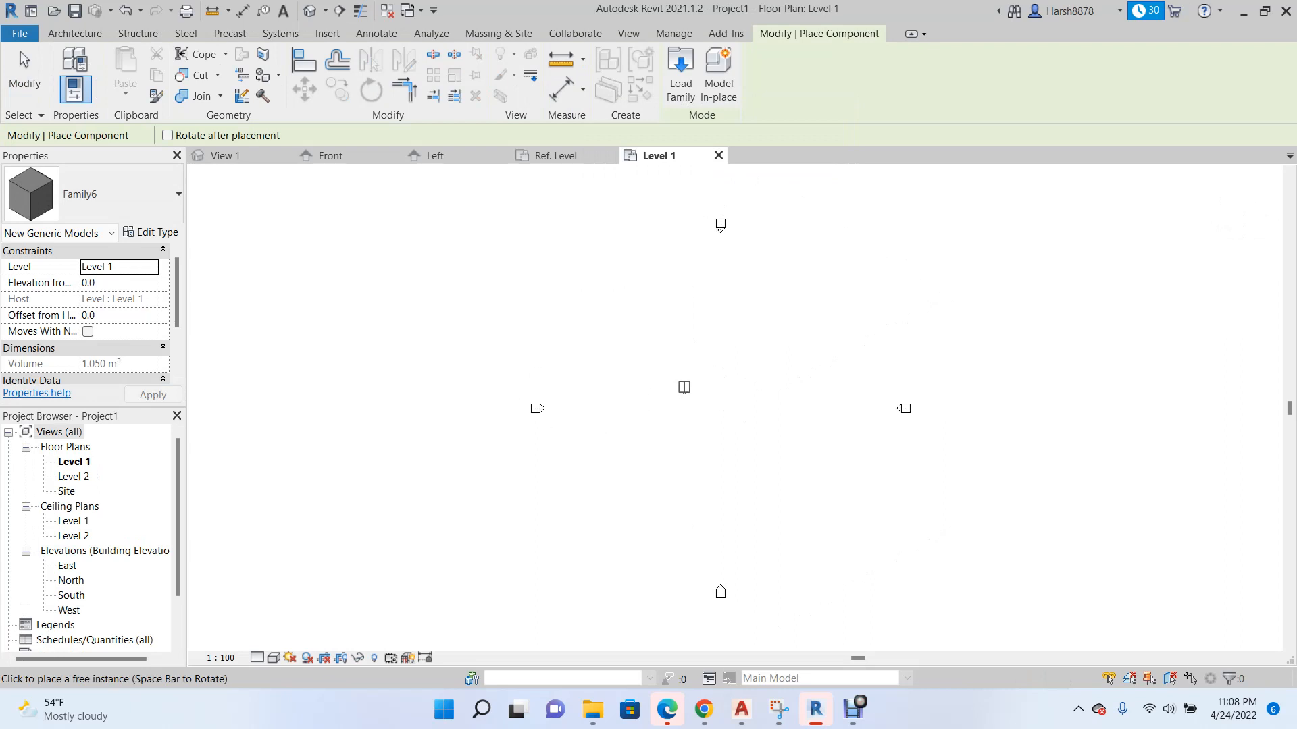
left_click(722, 370)
scroll(718, 373, "up", 3)
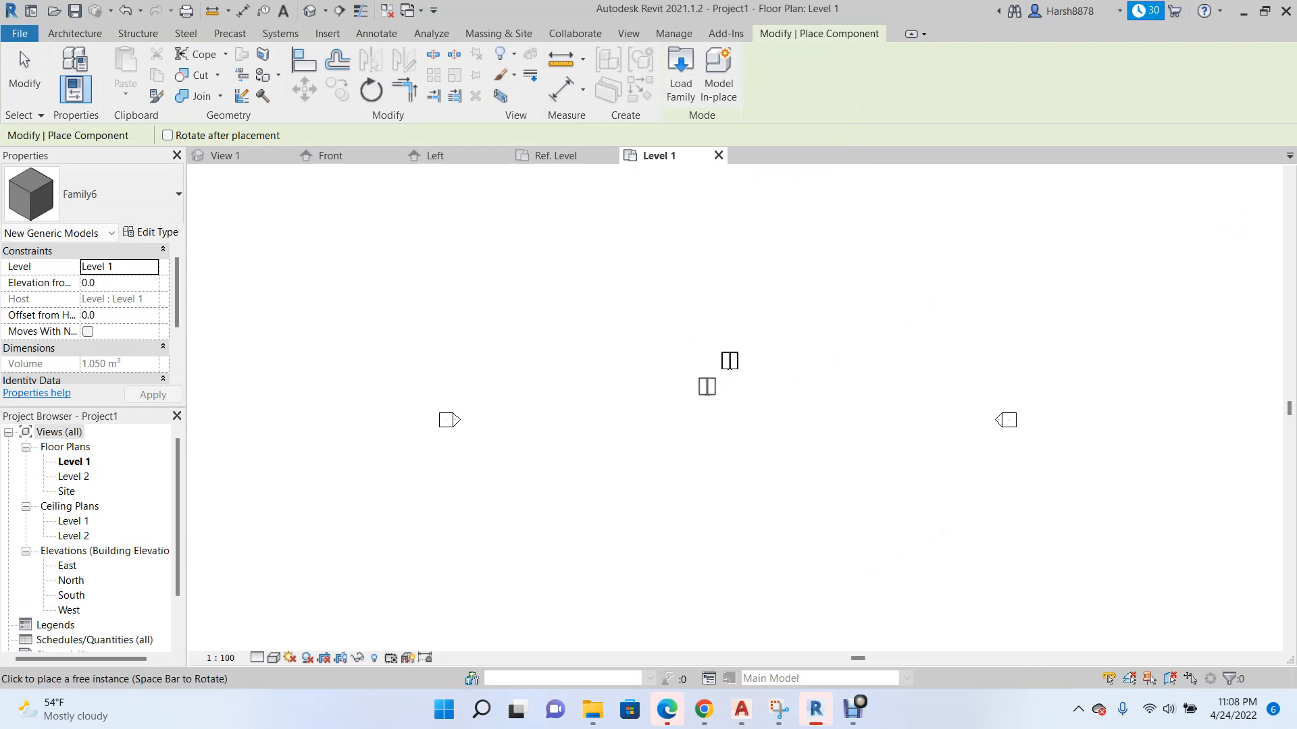
scroll(745, 357, "up", 2)
Open the project's default 3D view, end the component placement and bring the placed cabinet into close view.
left_click(310, 10)
scroll(468, 412, "down", 2)
scroll(670, 438, "up", 3)
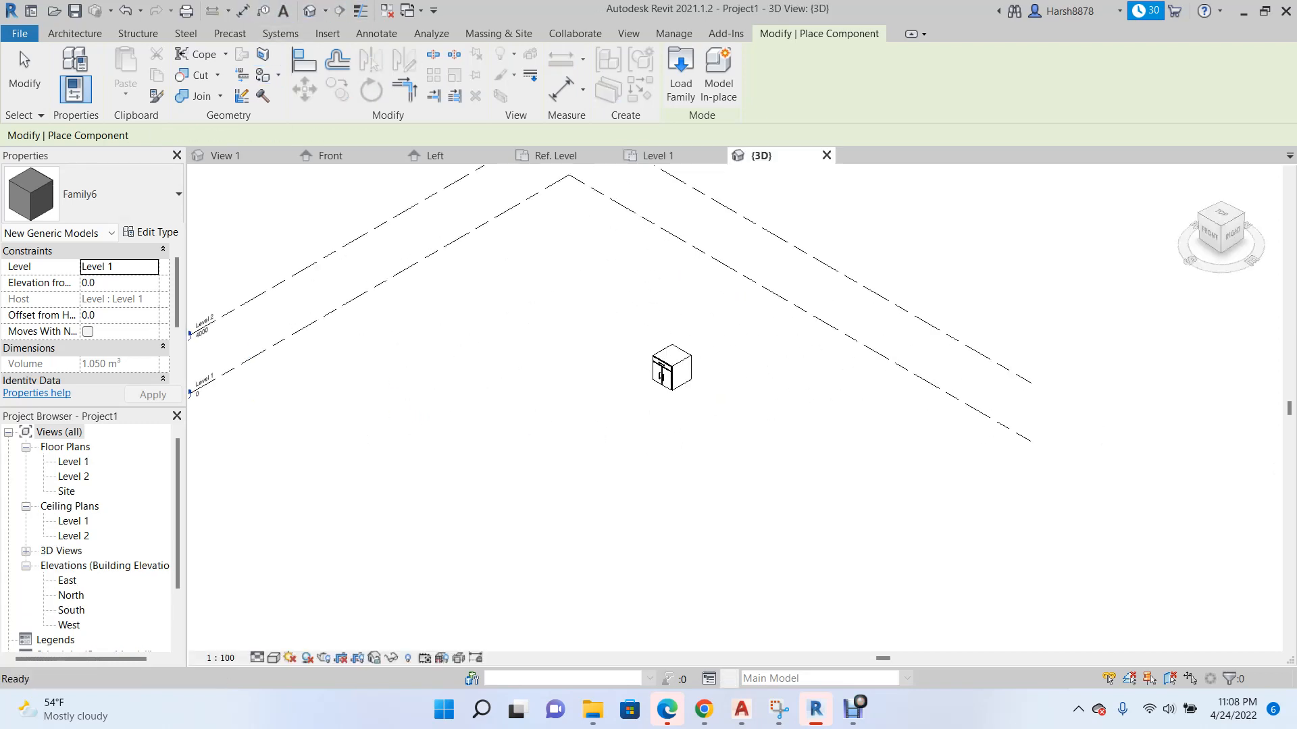
key("Escape")
scroll(651, 378, "up", 3)
scroll(622, 315, "up", 5)
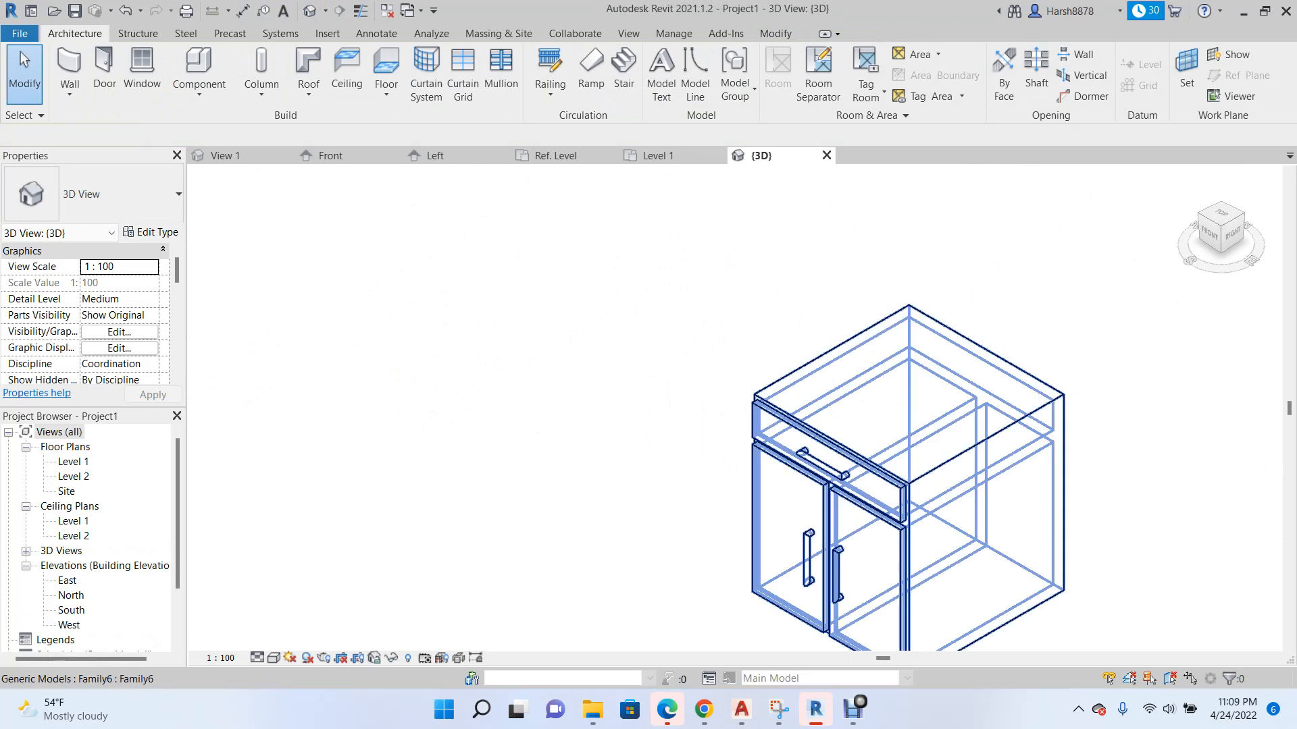
Set the placed cabinet's Cabinet Body material type parameter to Brick, Common and apply the type changes.
left_click(980, 486)
left_click(152, 232)
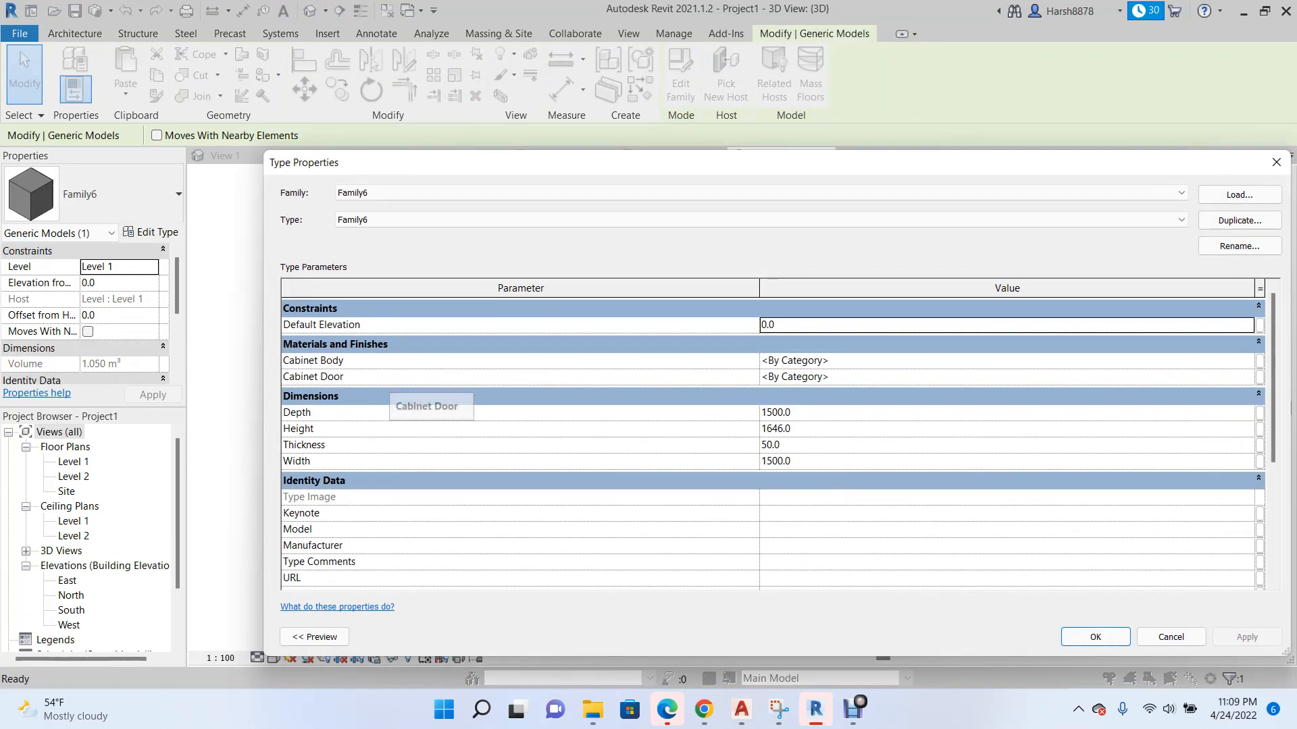
left_click(813, 361)
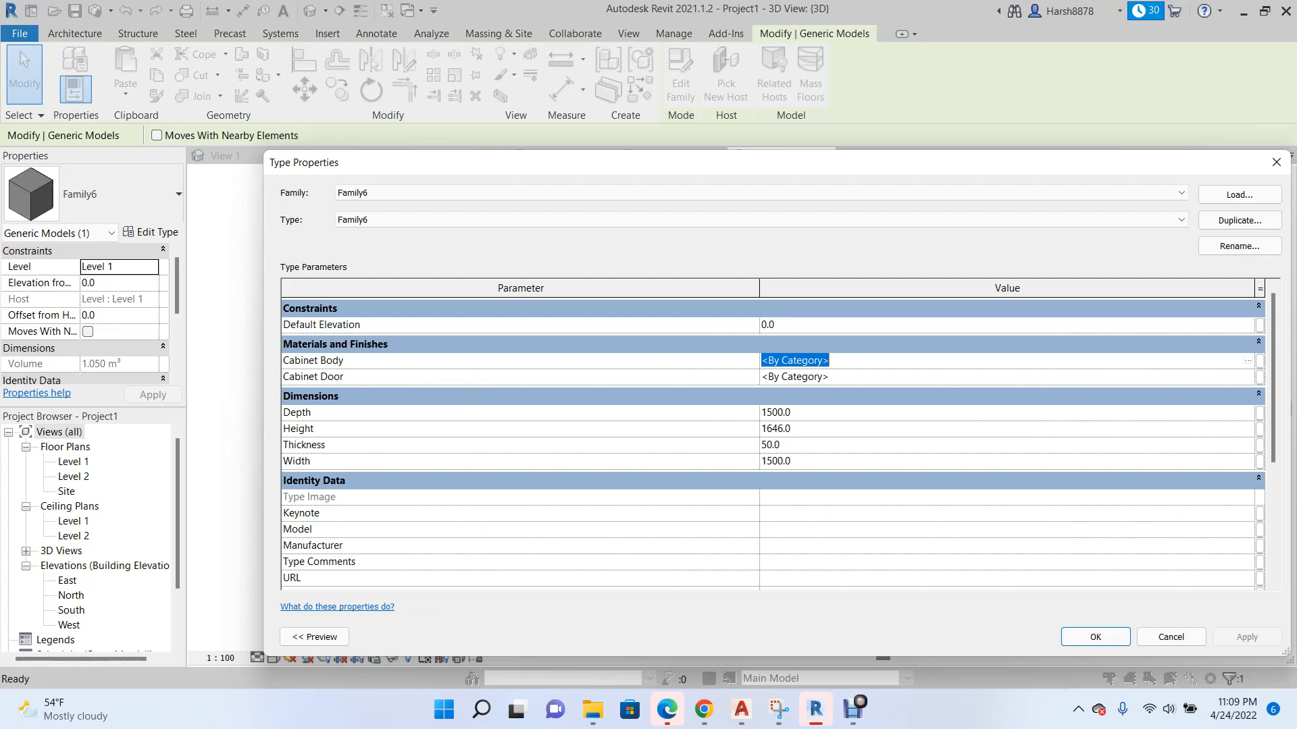
left_click(1248, 361)
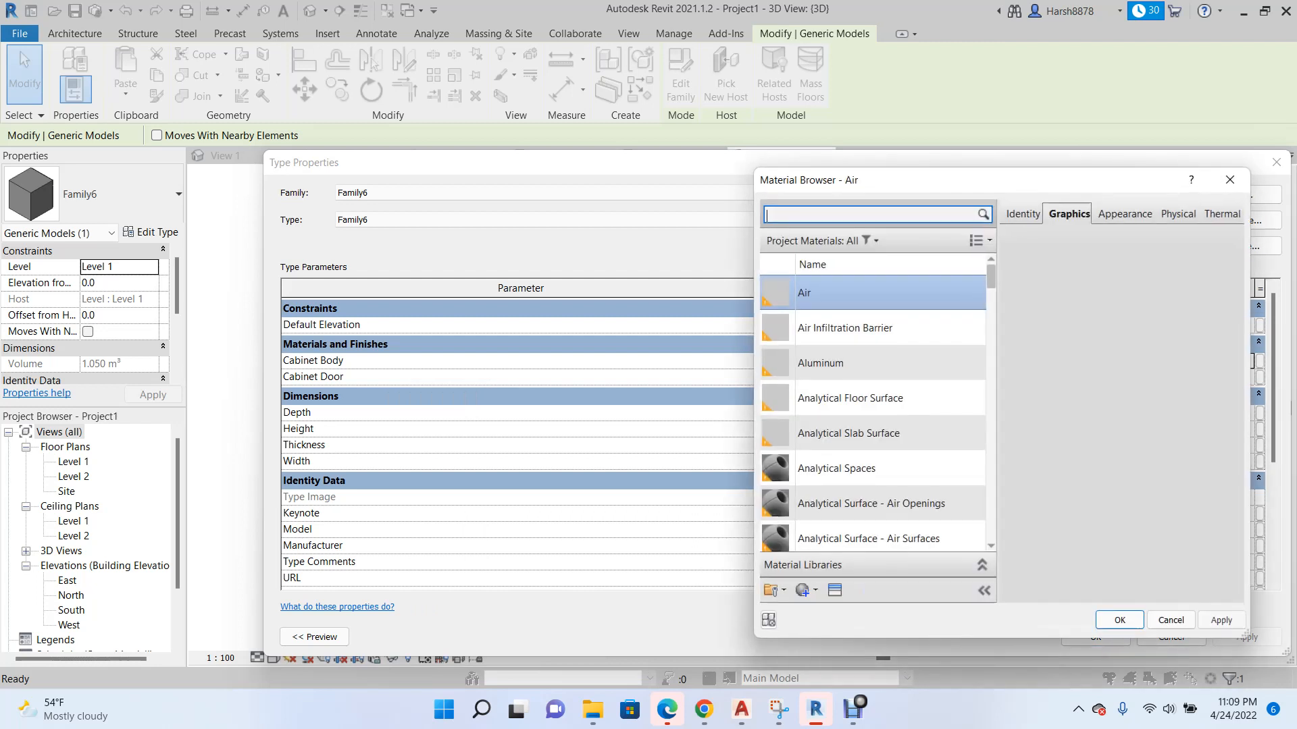
scroll(878, 478, "down", 5)
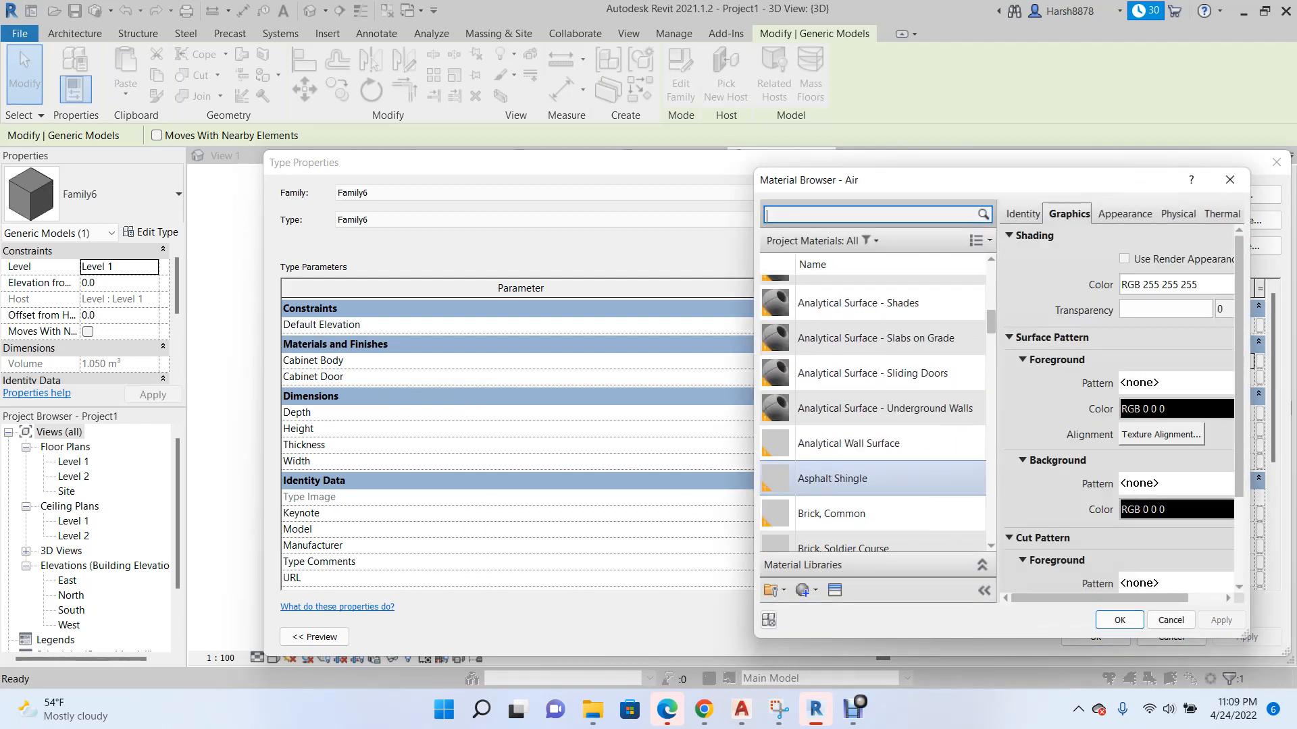
left_click(878, 514)
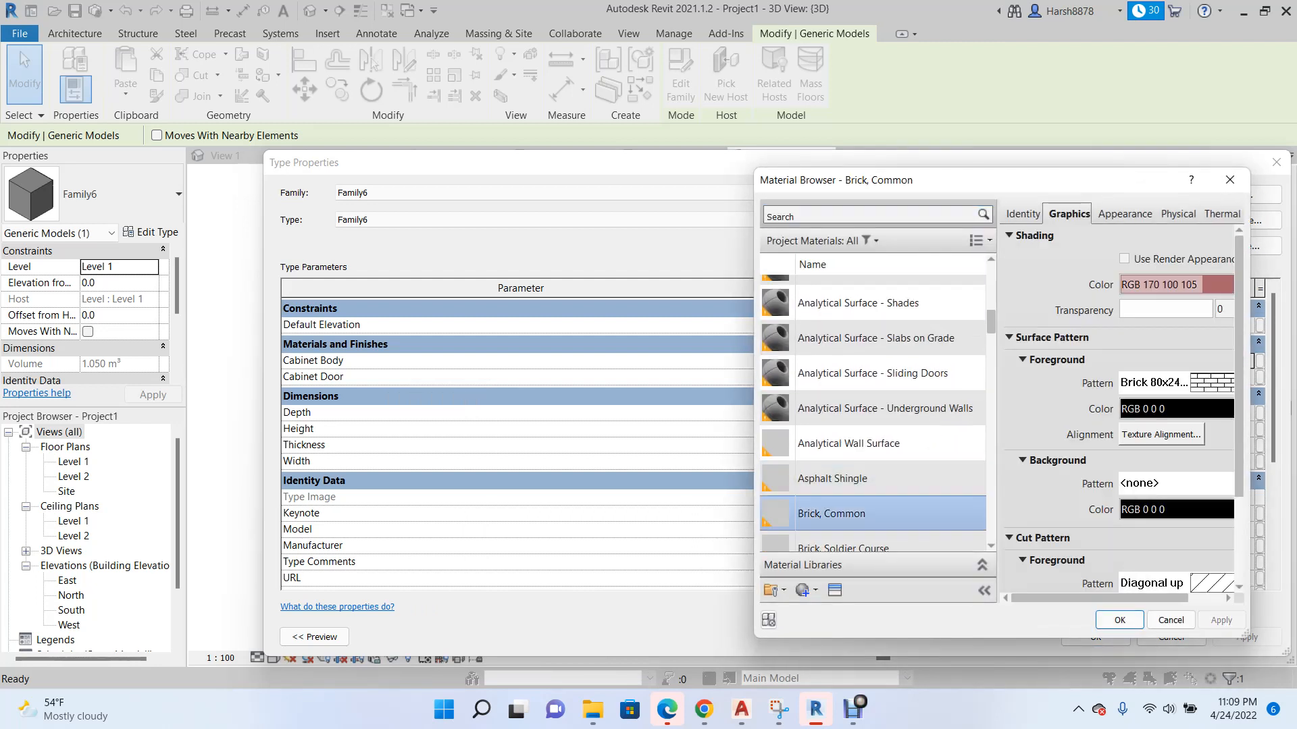
left_click(1119, 620)
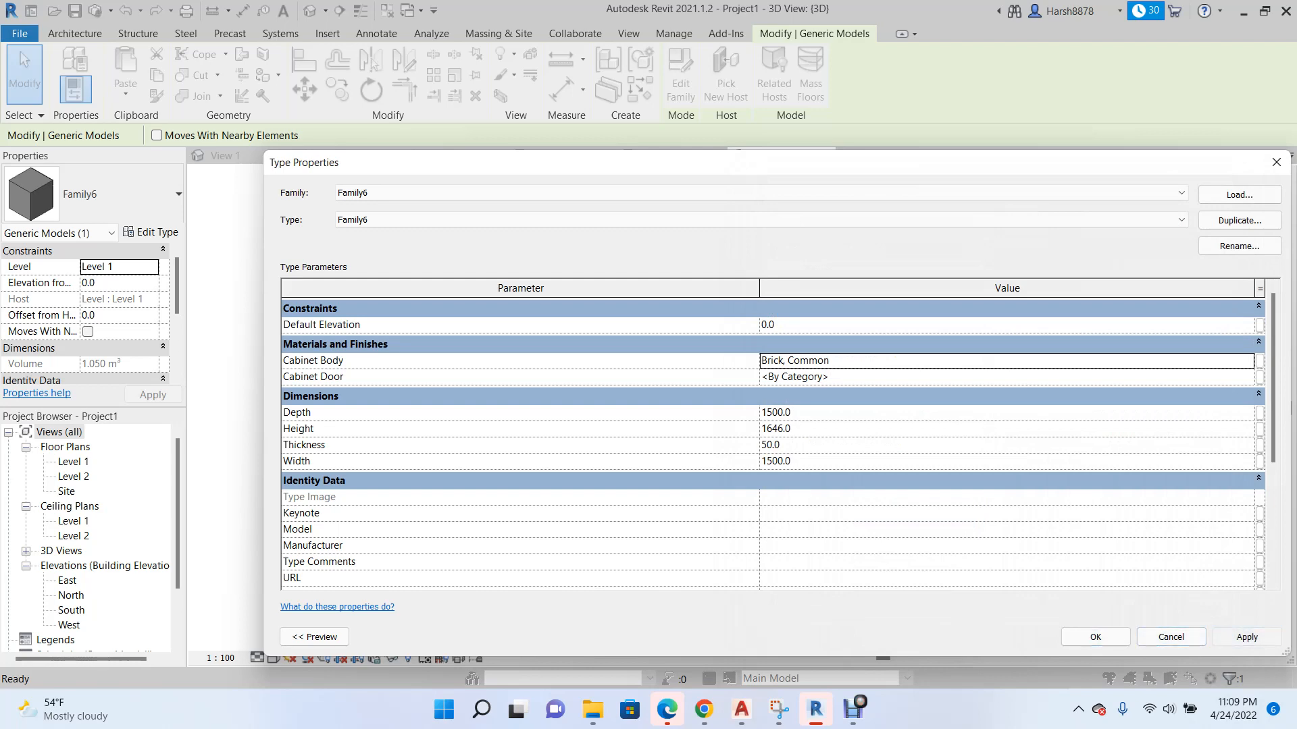
left_click(1246, 636)
left_click(1095, 637)
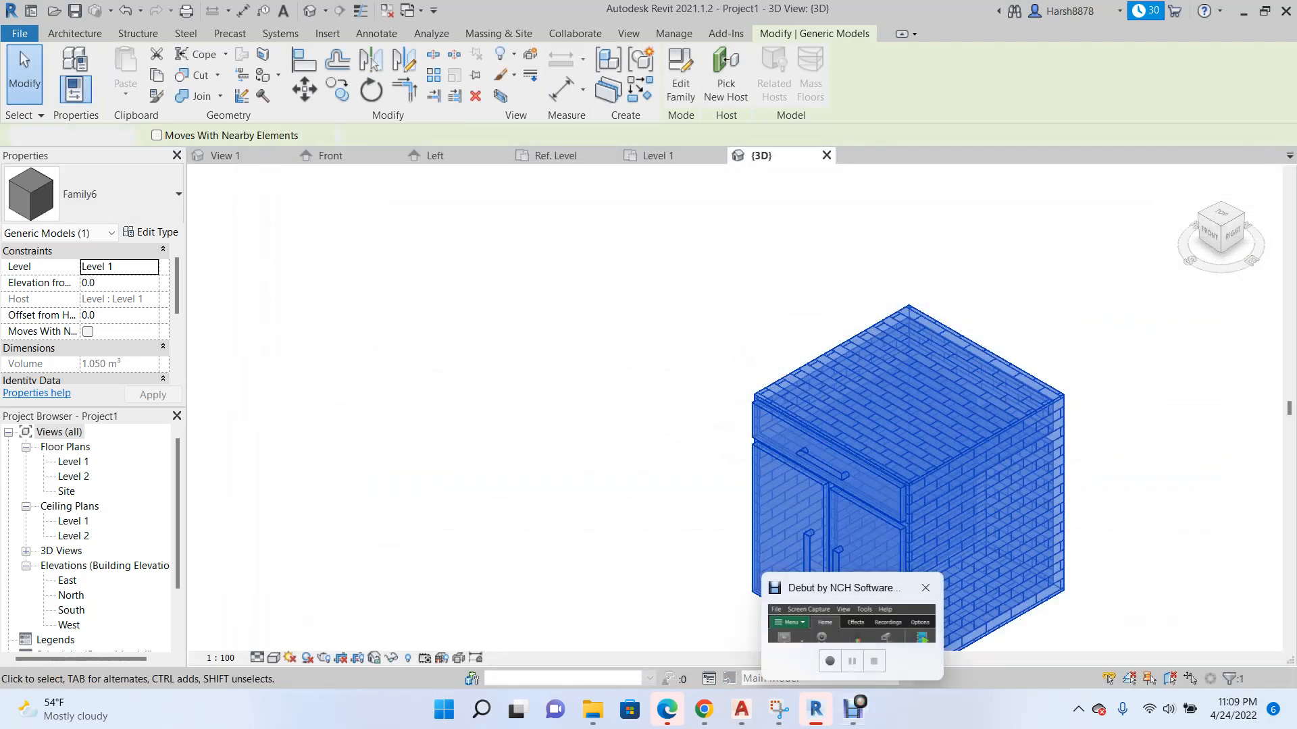